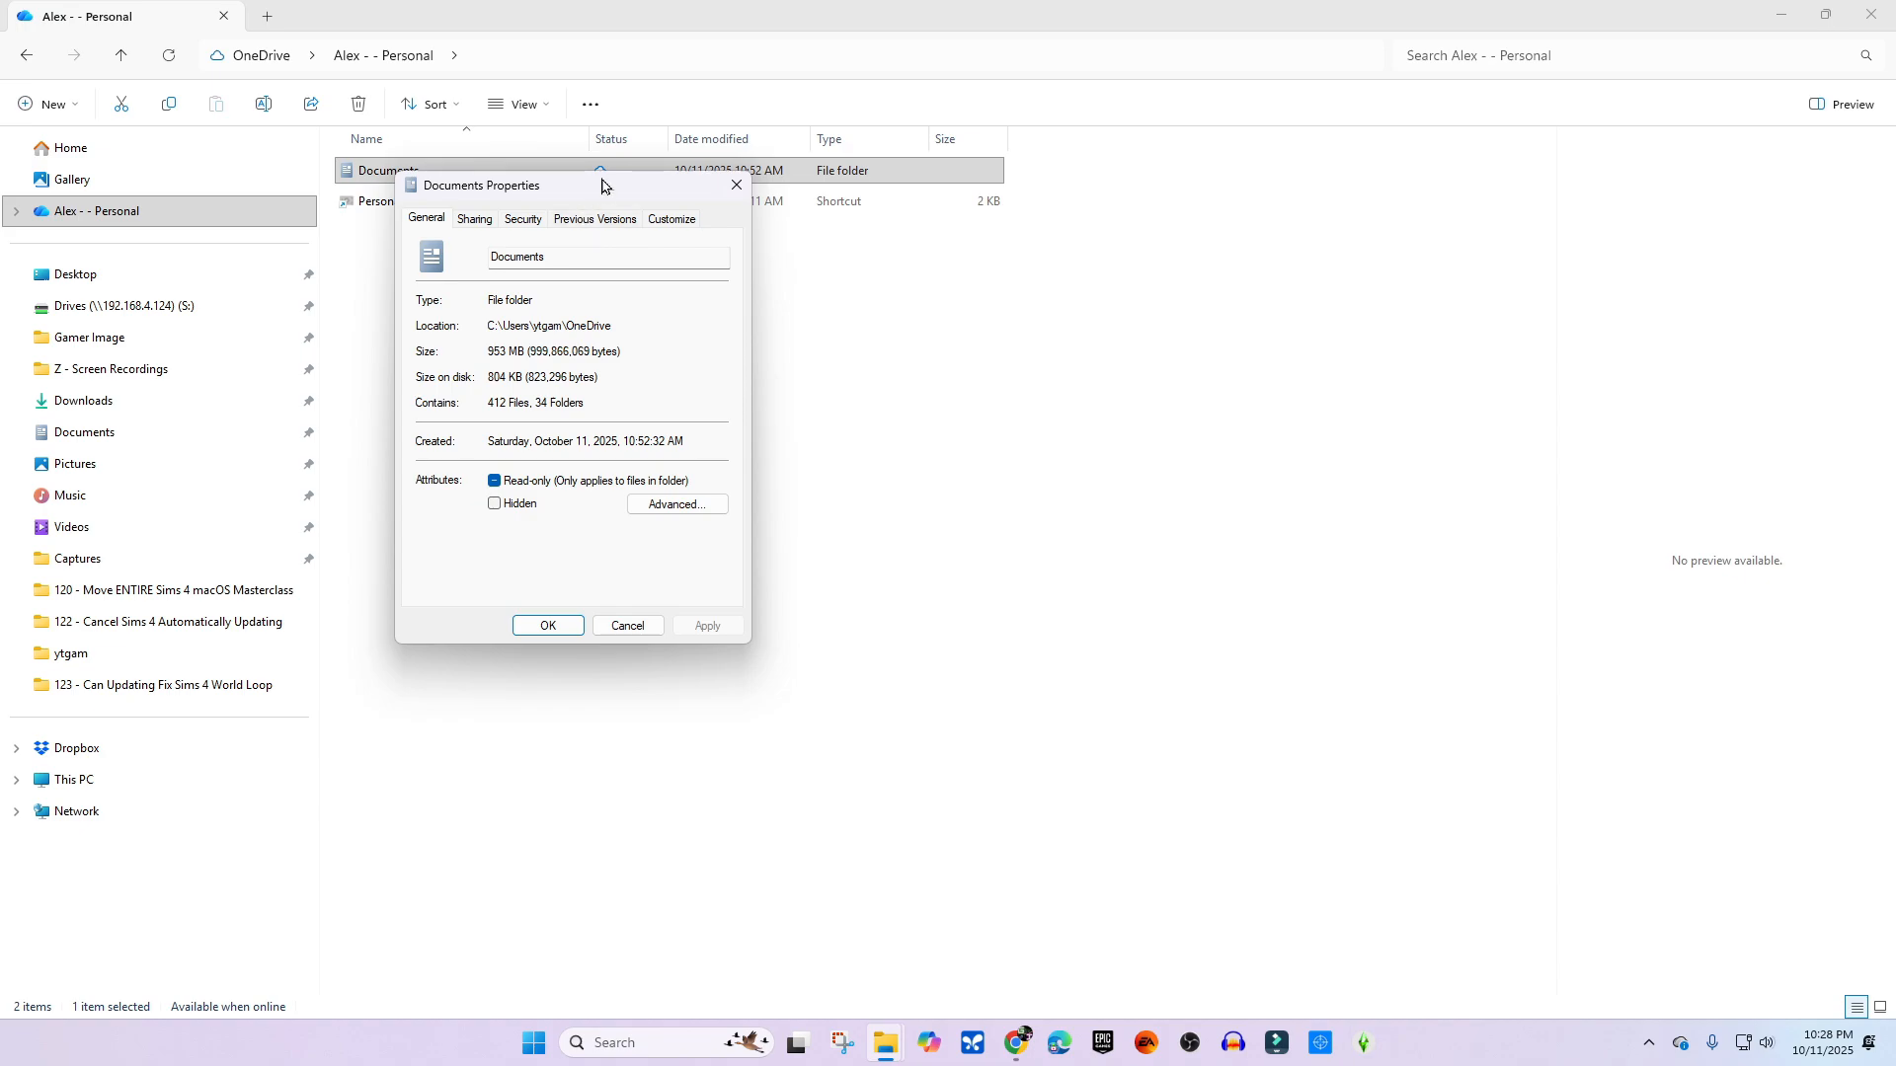
- Compare the Documents folder's size with its size on disk in its properties and close the dialog
drag(605, 186, 832, 359)
mouse_move(726, 527)
mouse_down()
mouse_move(890, 533)
mouse_move(707, 551)
mouse_up()
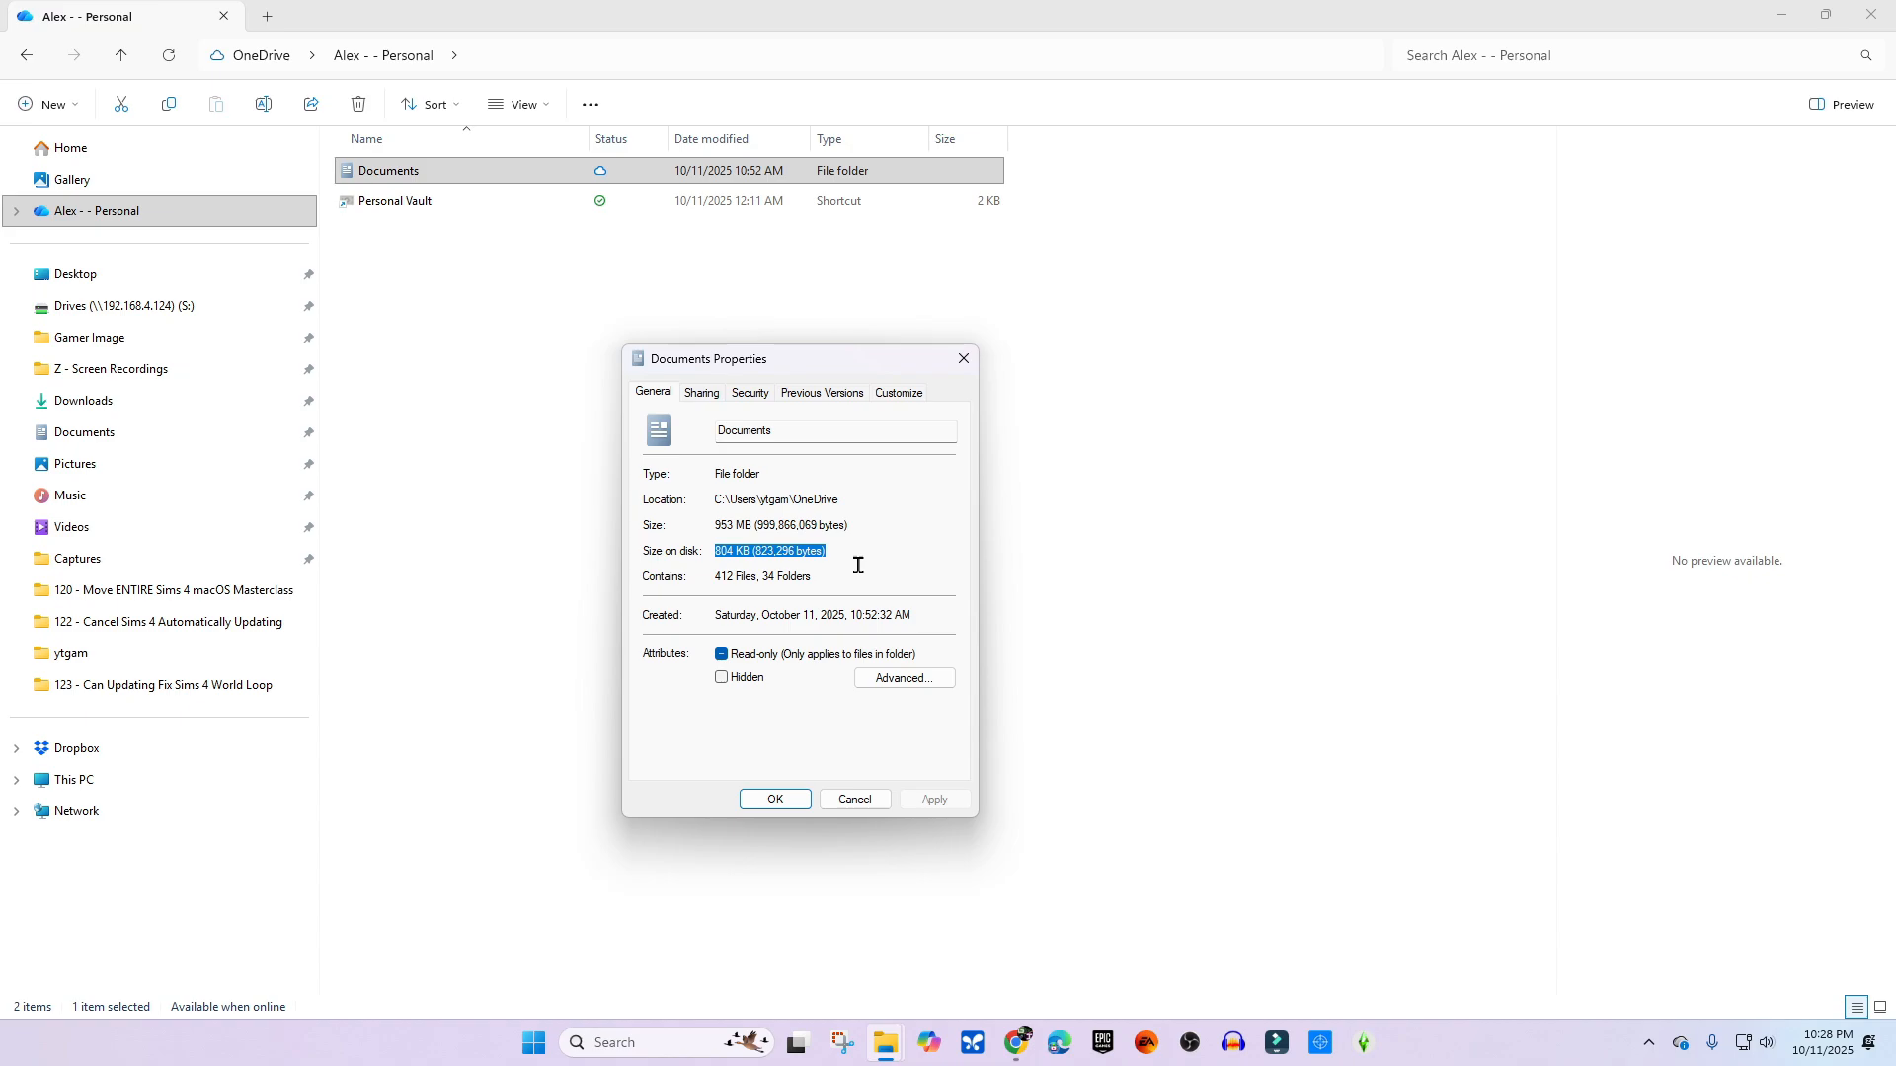
click(858, 808)
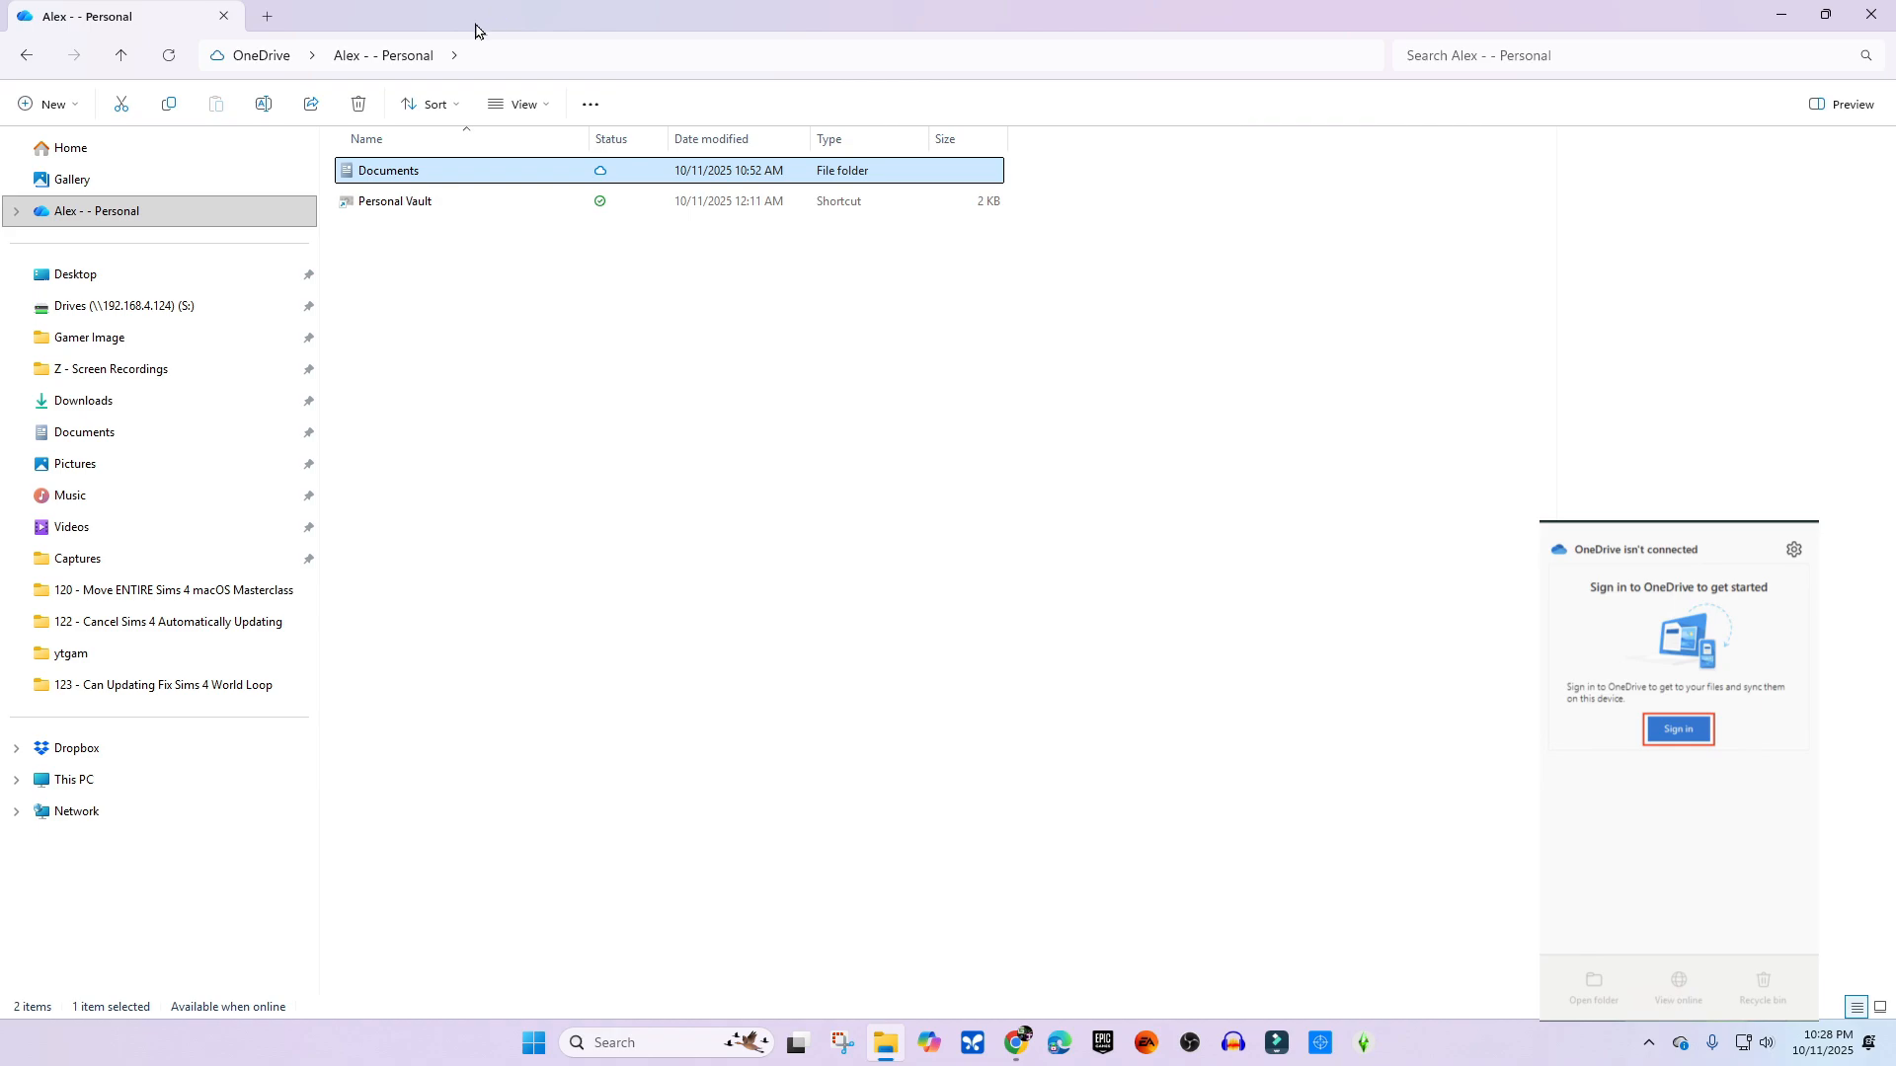
- Snap the File Explorer window to the right half of the desktop, leaving the other half empty
drag(460, 6, 1895, 400)
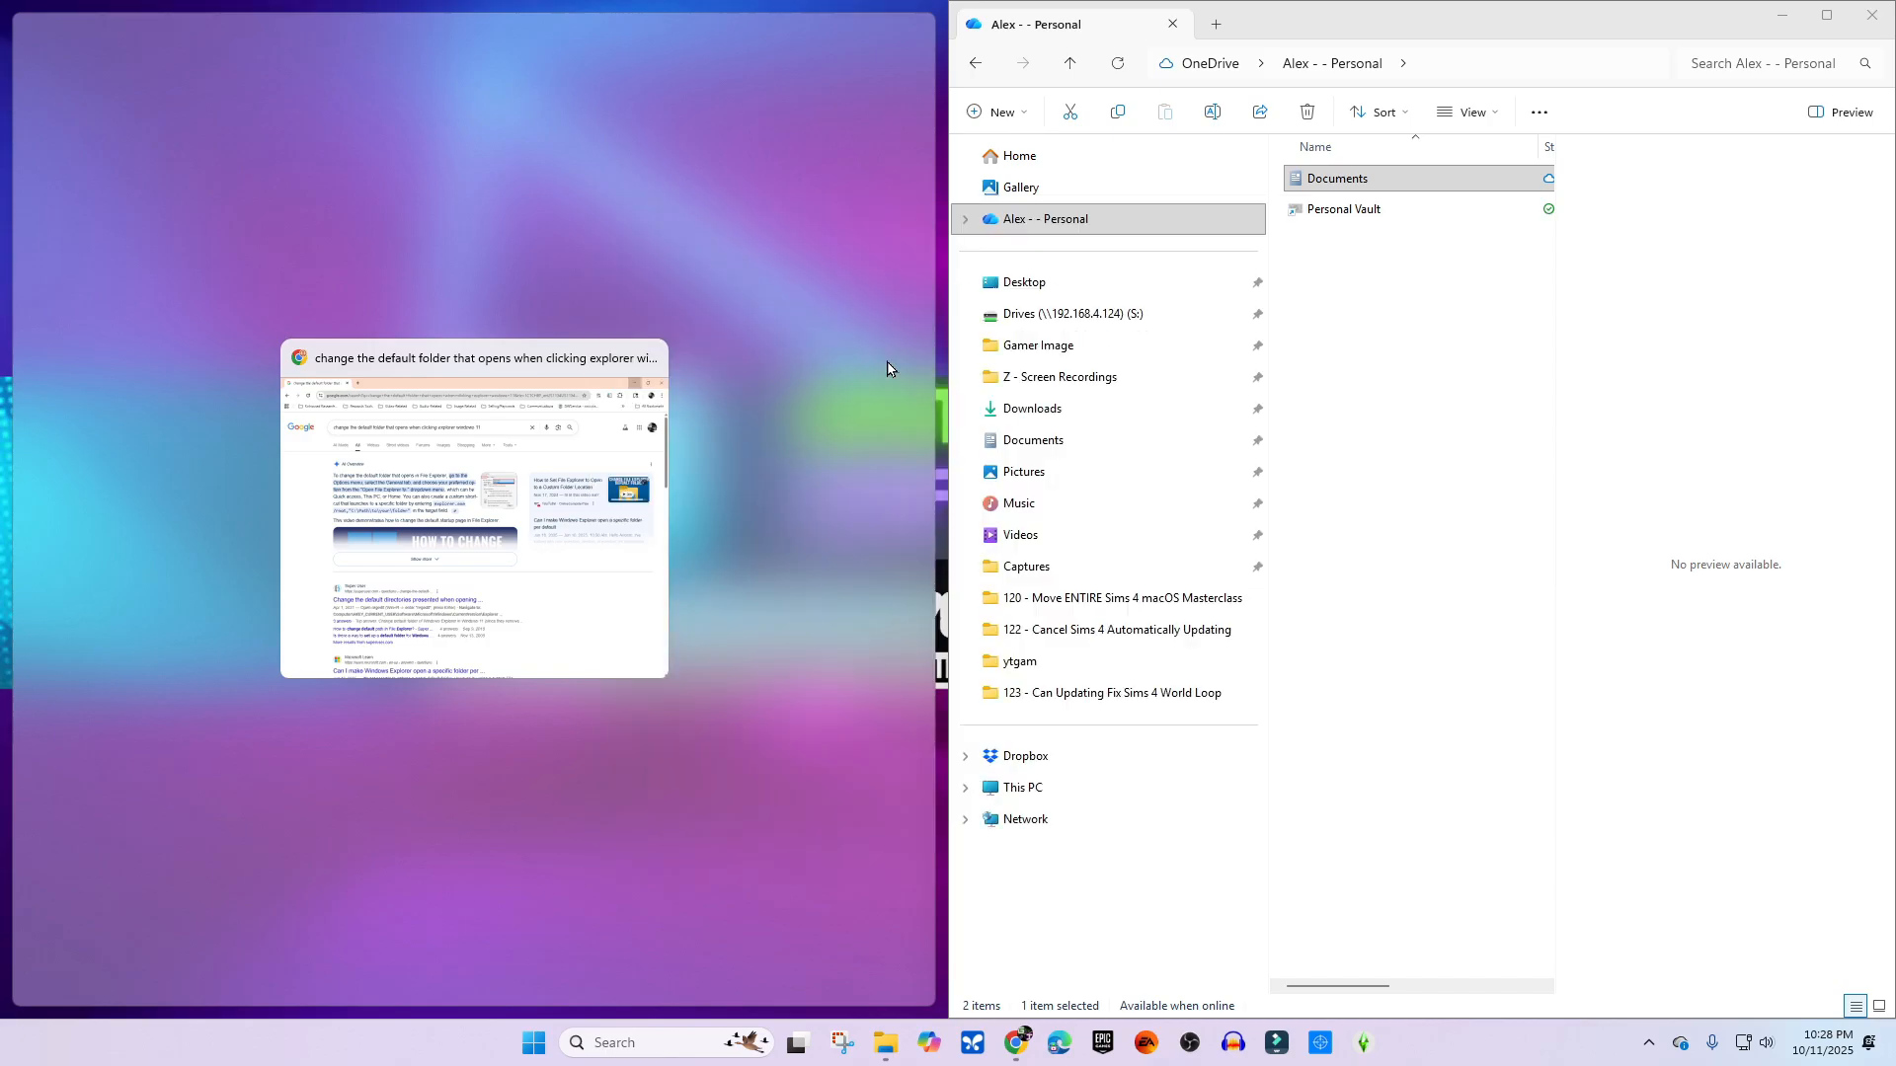
click(844, 682)
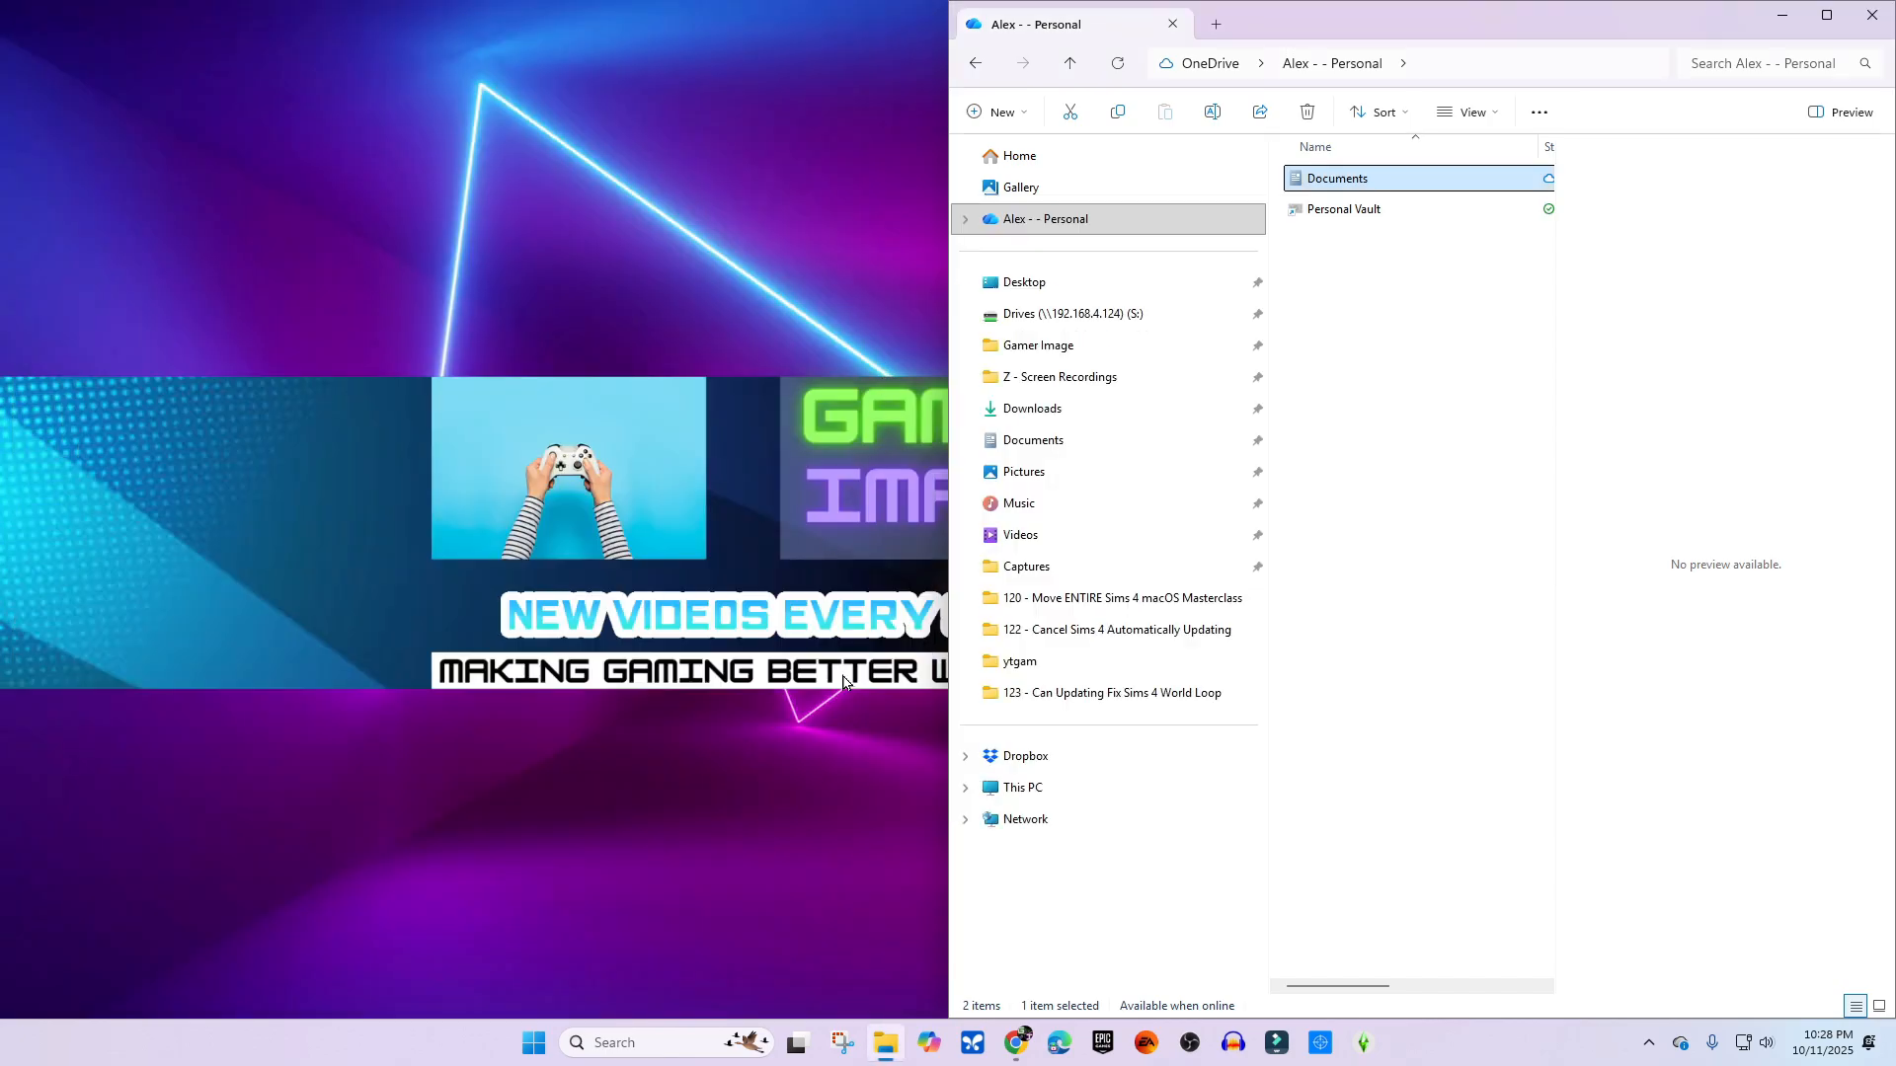
- Open an administrator PowerShell terminal and launch the Registry Editor with the regedit command
right_click(534, 1043)
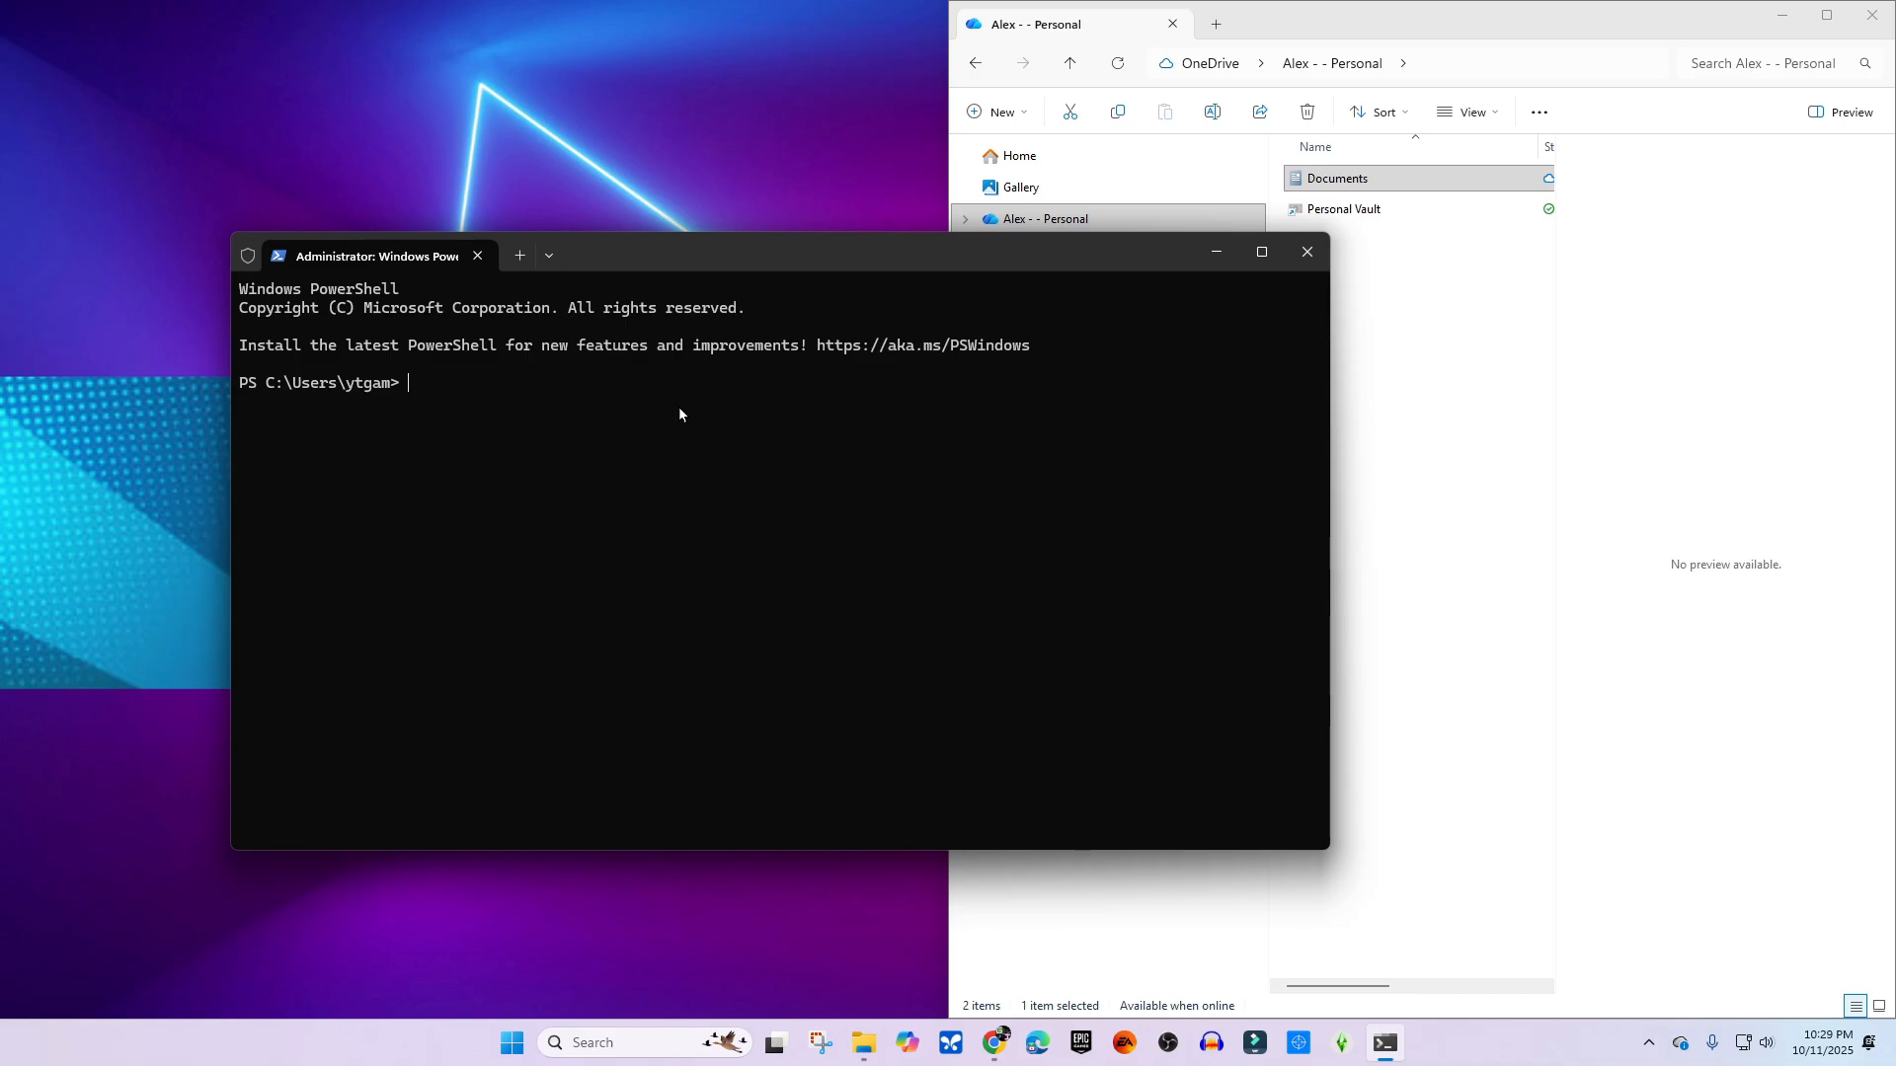
text(regedit)
key(Return)
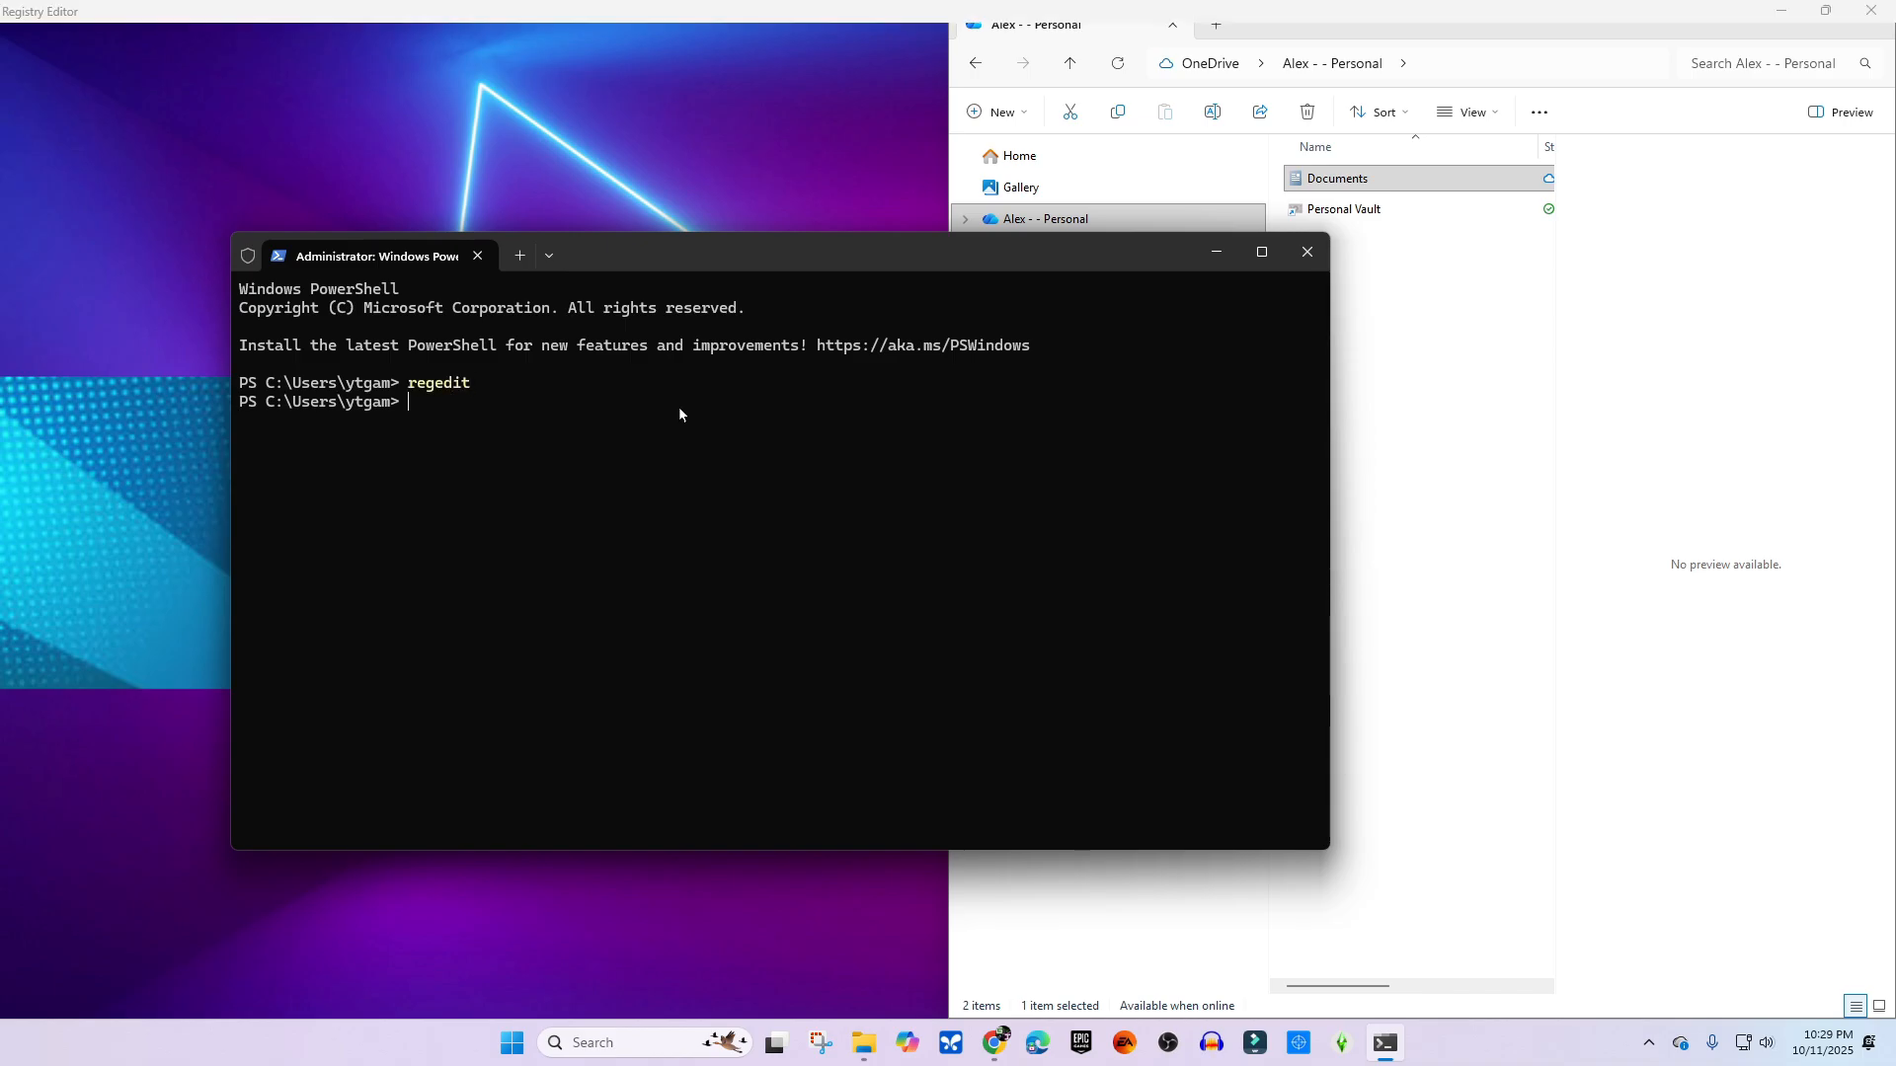
- Tile Registry Editor in the lower-left quarter, PowerShell in the upper-left and File Explorer in the upper-right
drag(766, 4, 4, 1017)
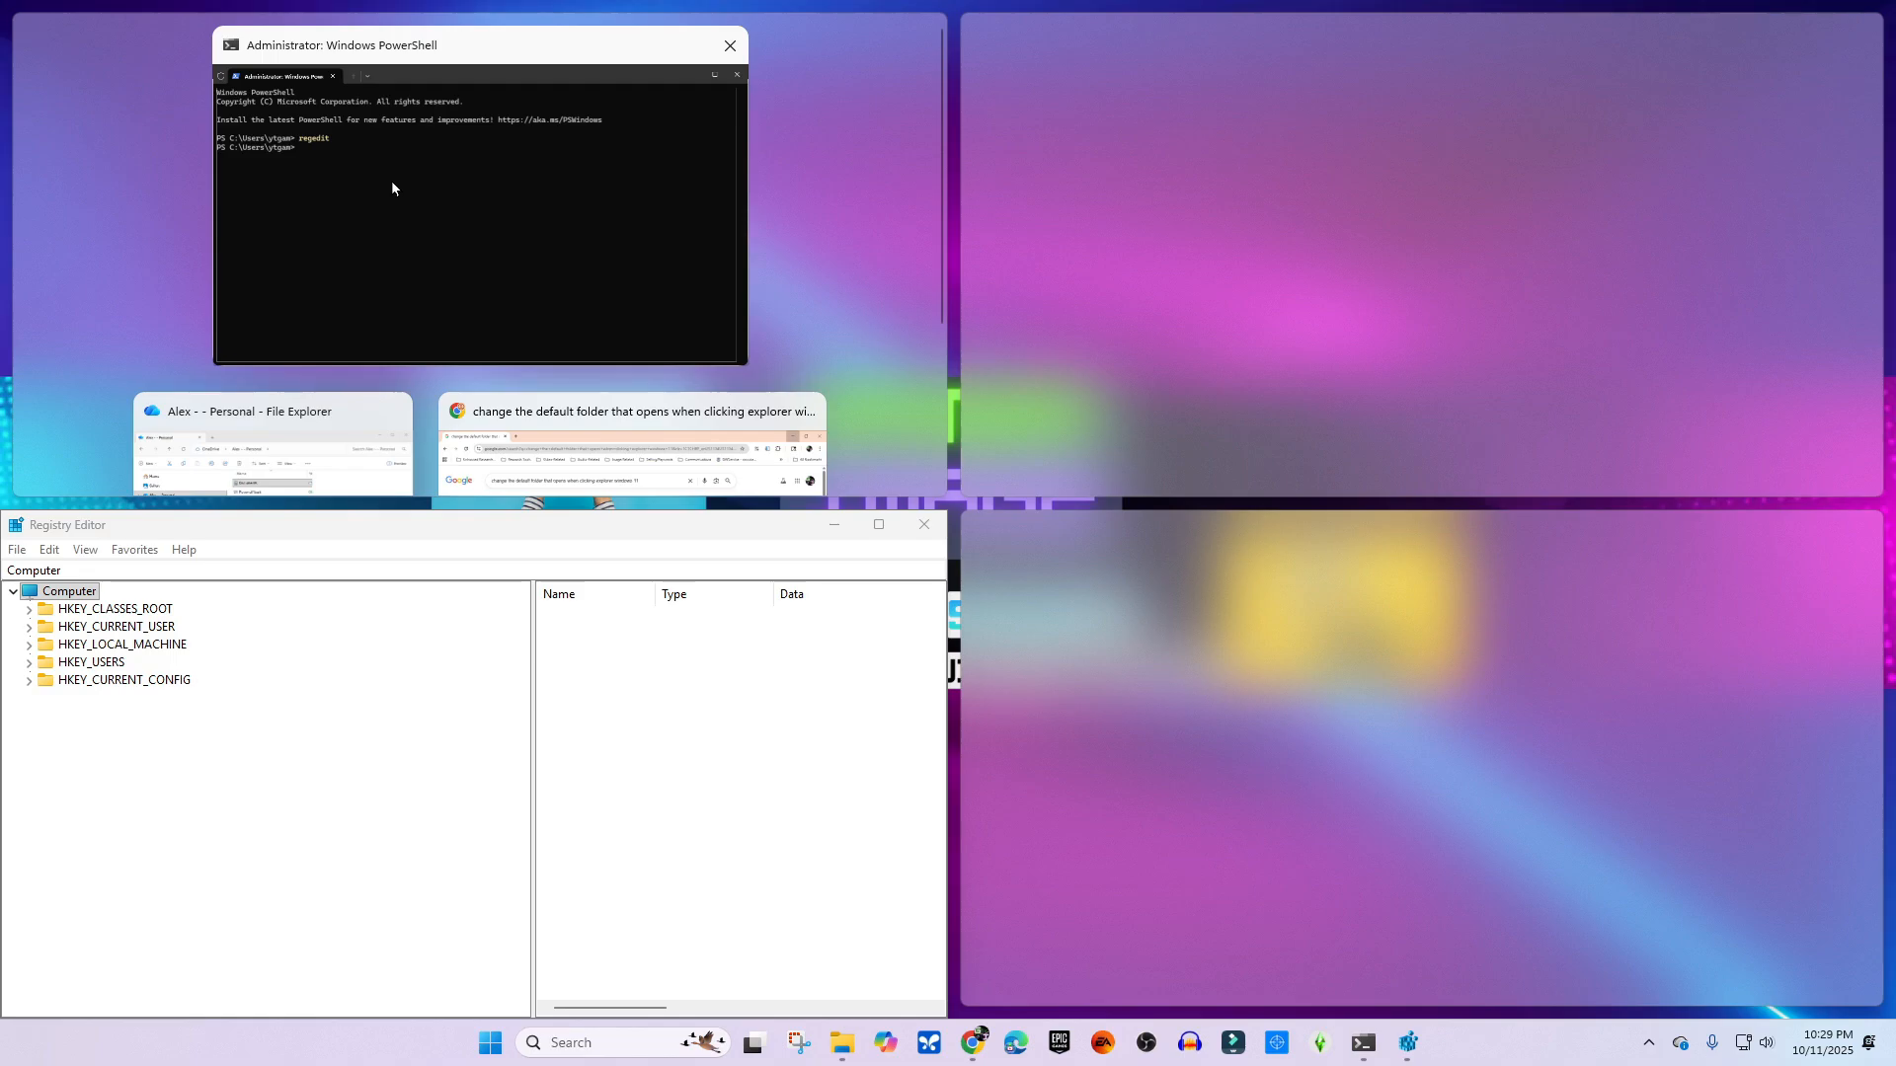
click(444, 141)
click(1237, 322)
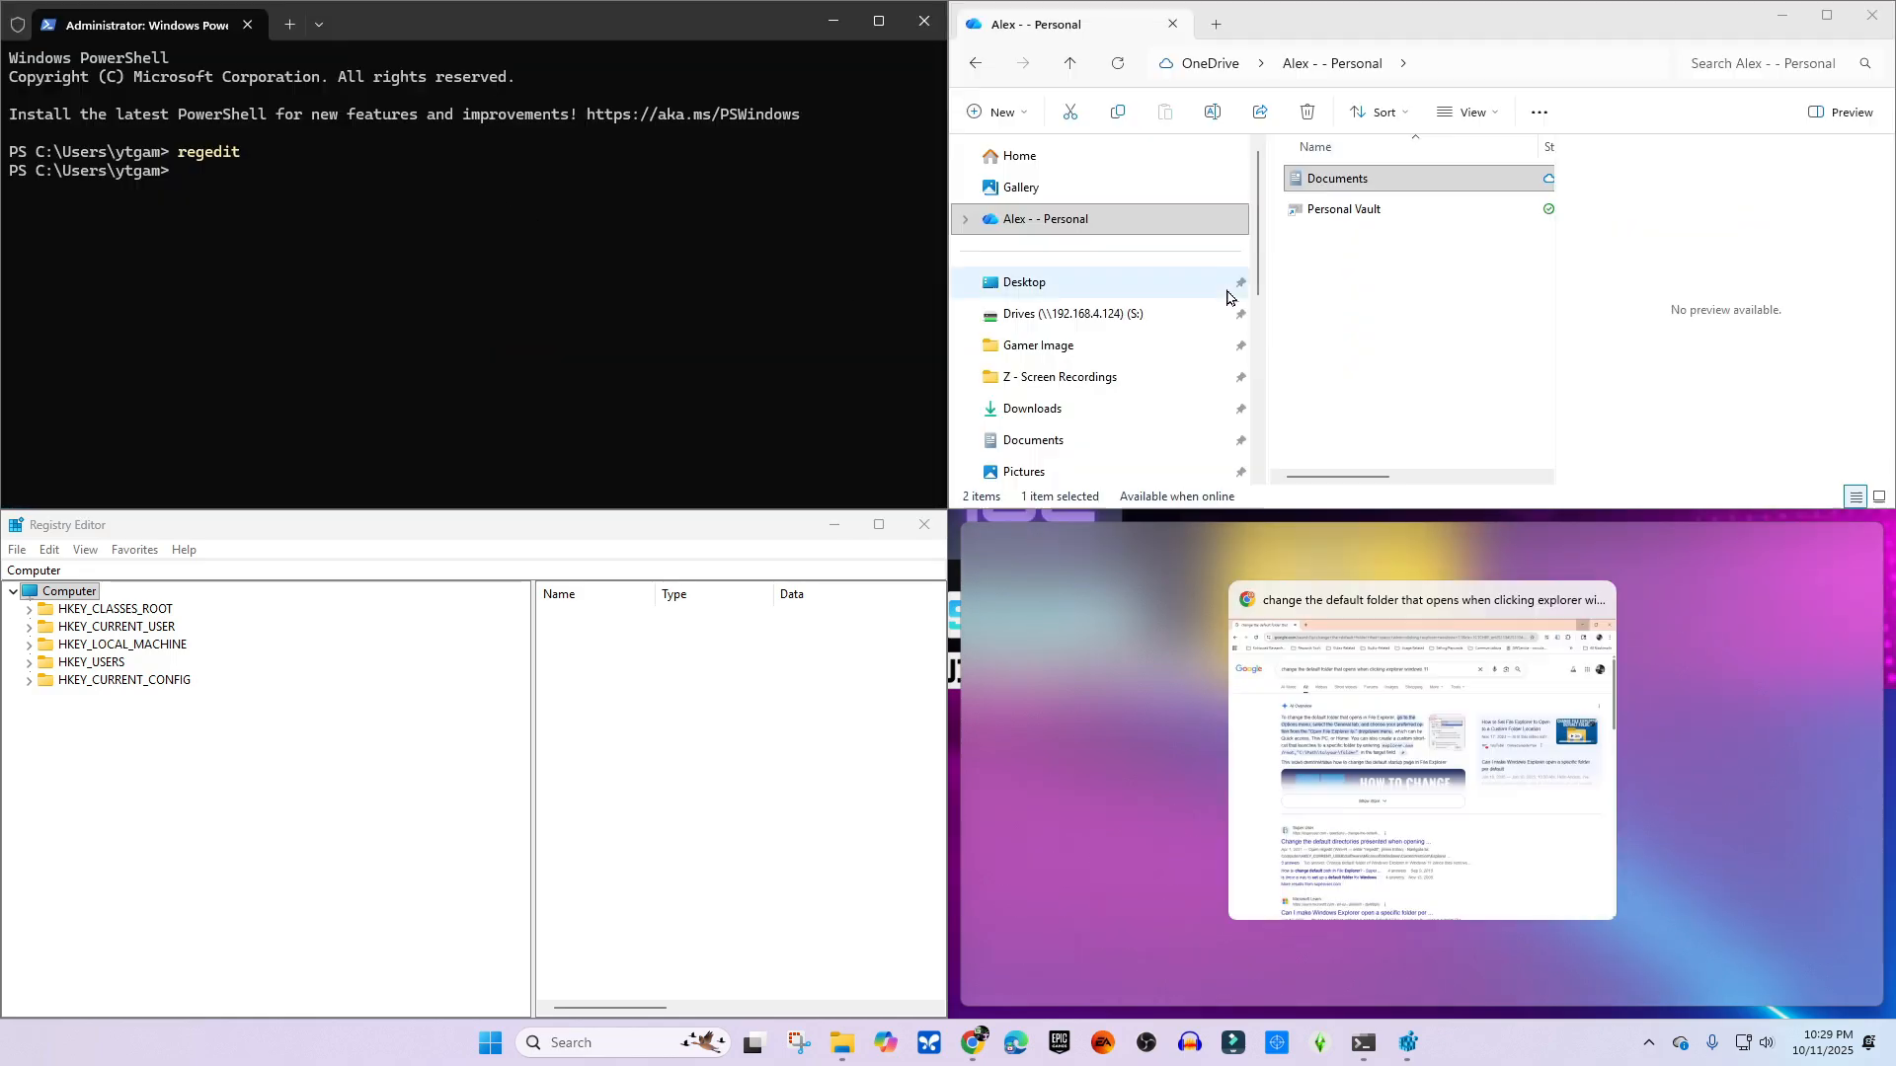
- Narrow File Explorer's navigation pane and snap its window into the upper-right quarter of the desktop
click(847, 317)
drag(1367, 27, 1878, 494)
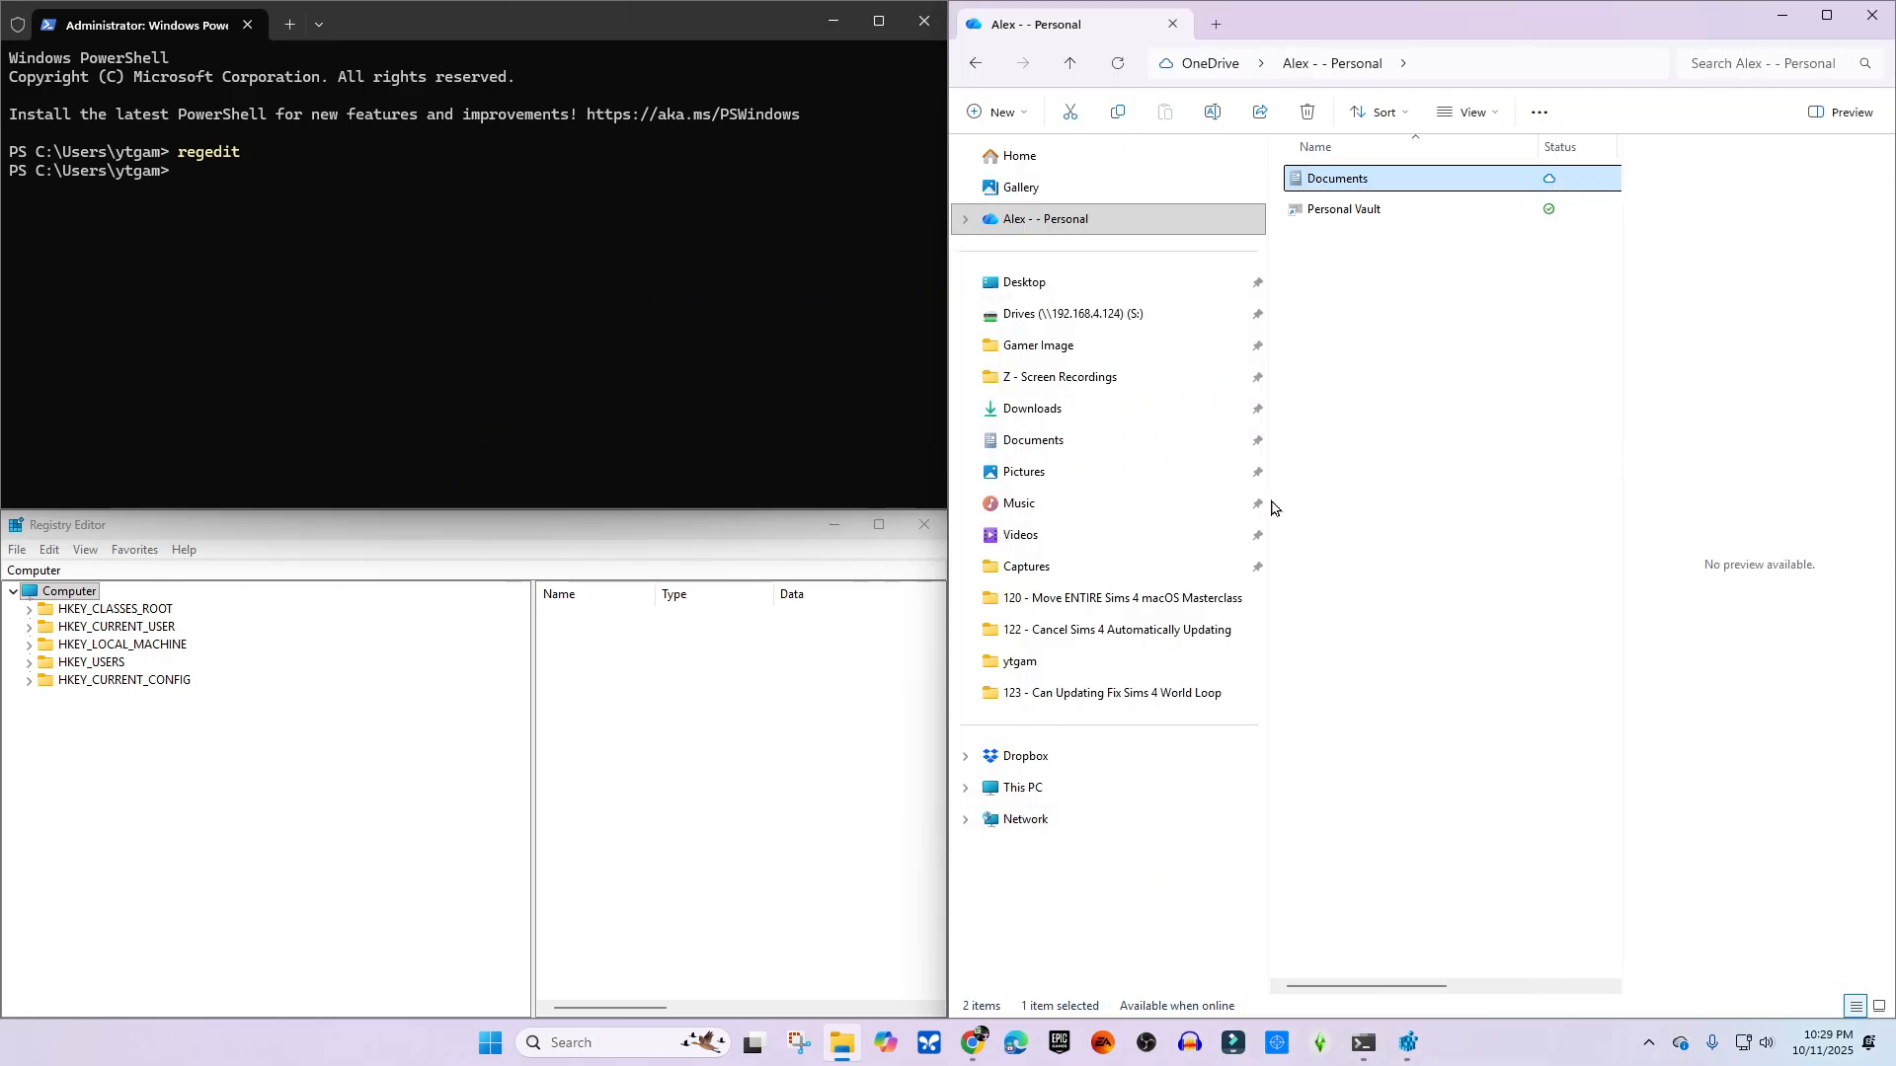
drag(1268, 508, 1185, 539)
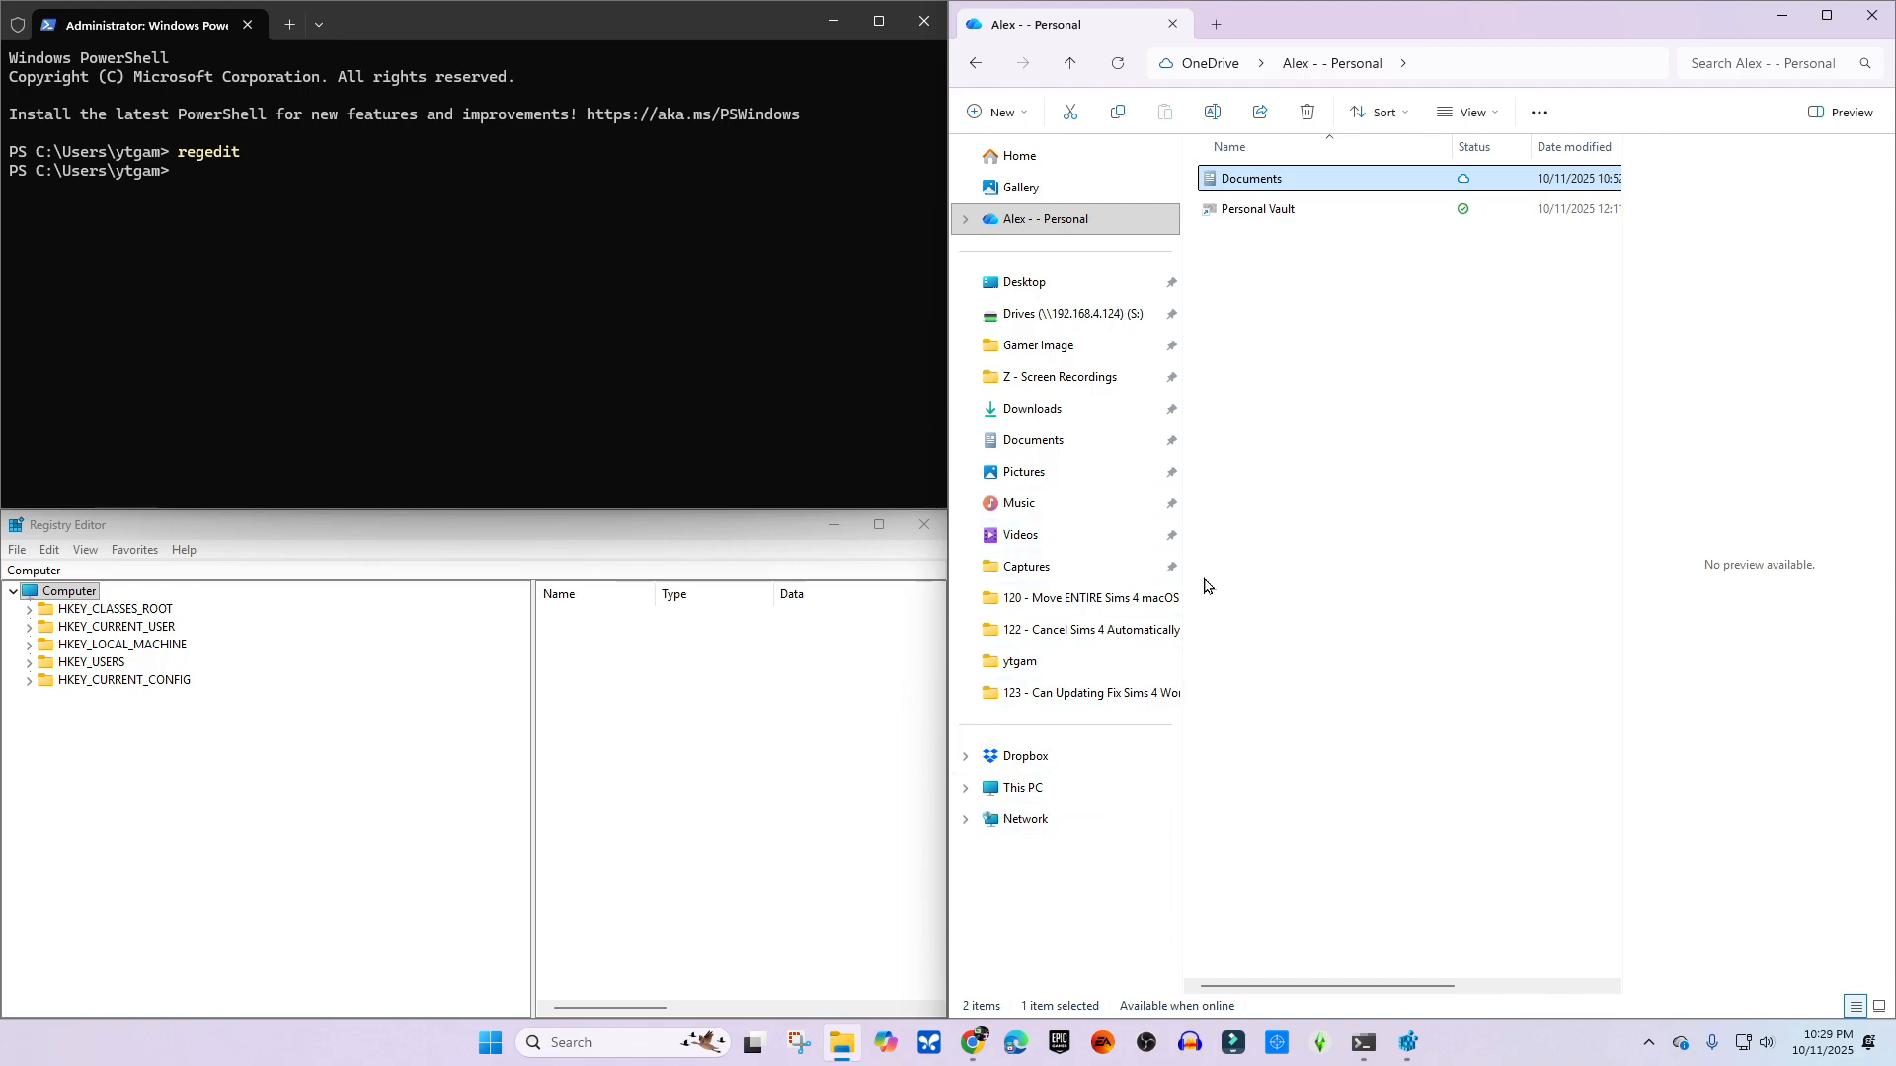
drag(1432, 30, 1891, 5)
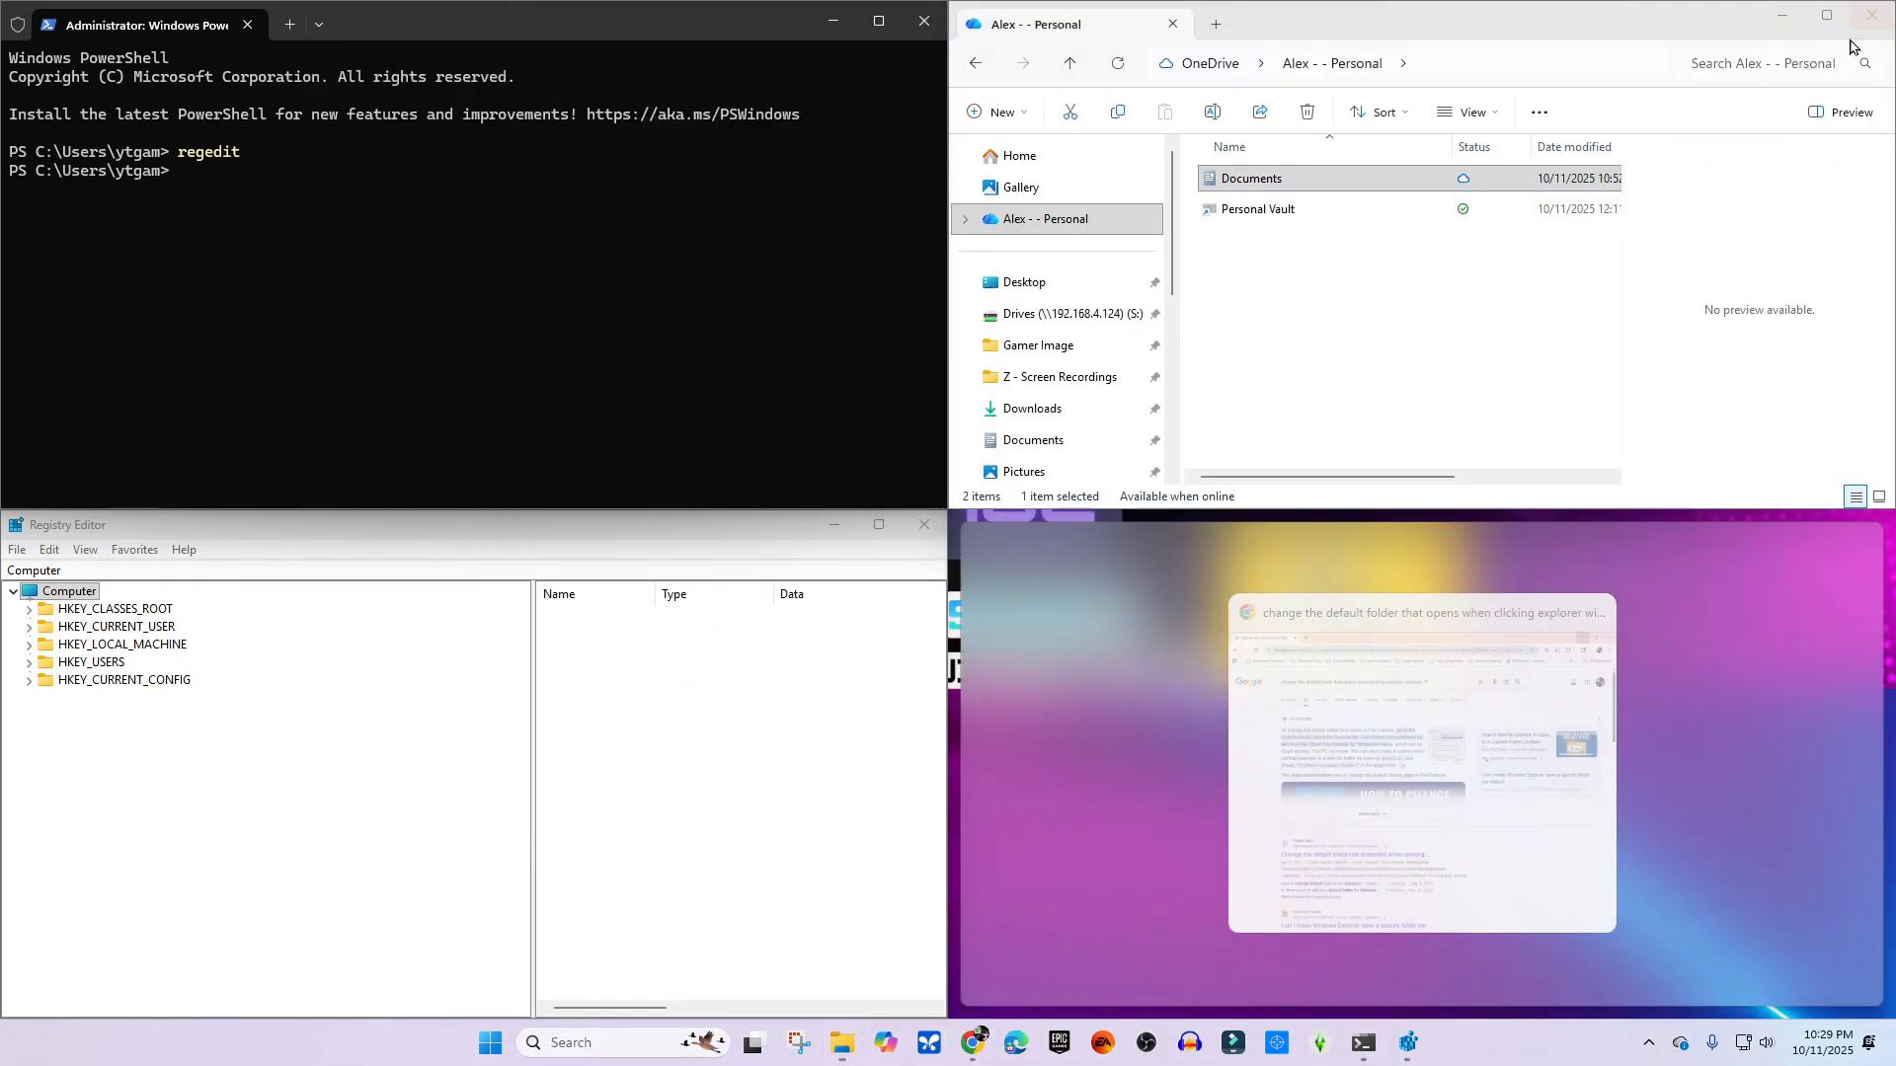
- Close the old Chrome window, open a new one and snap it into the lower-right quarter
click(1599, 618)
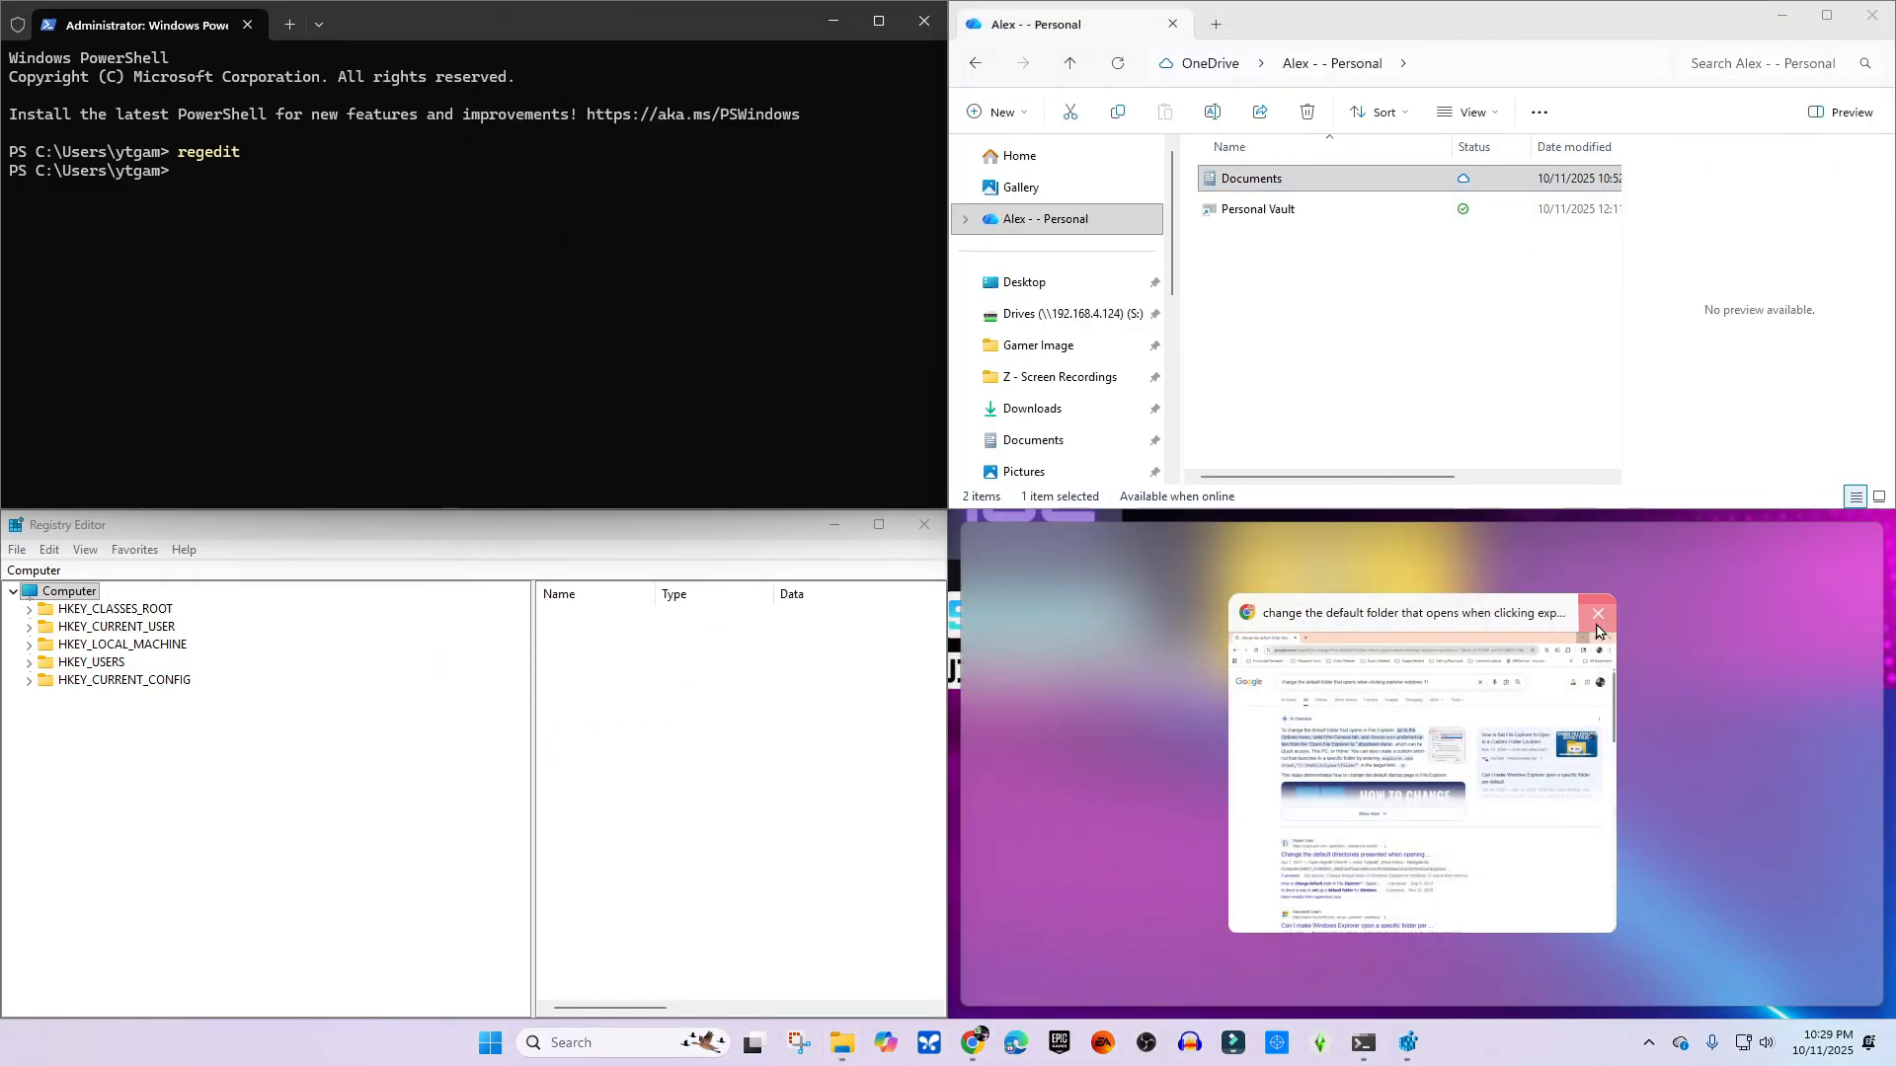
click(972, 1043)
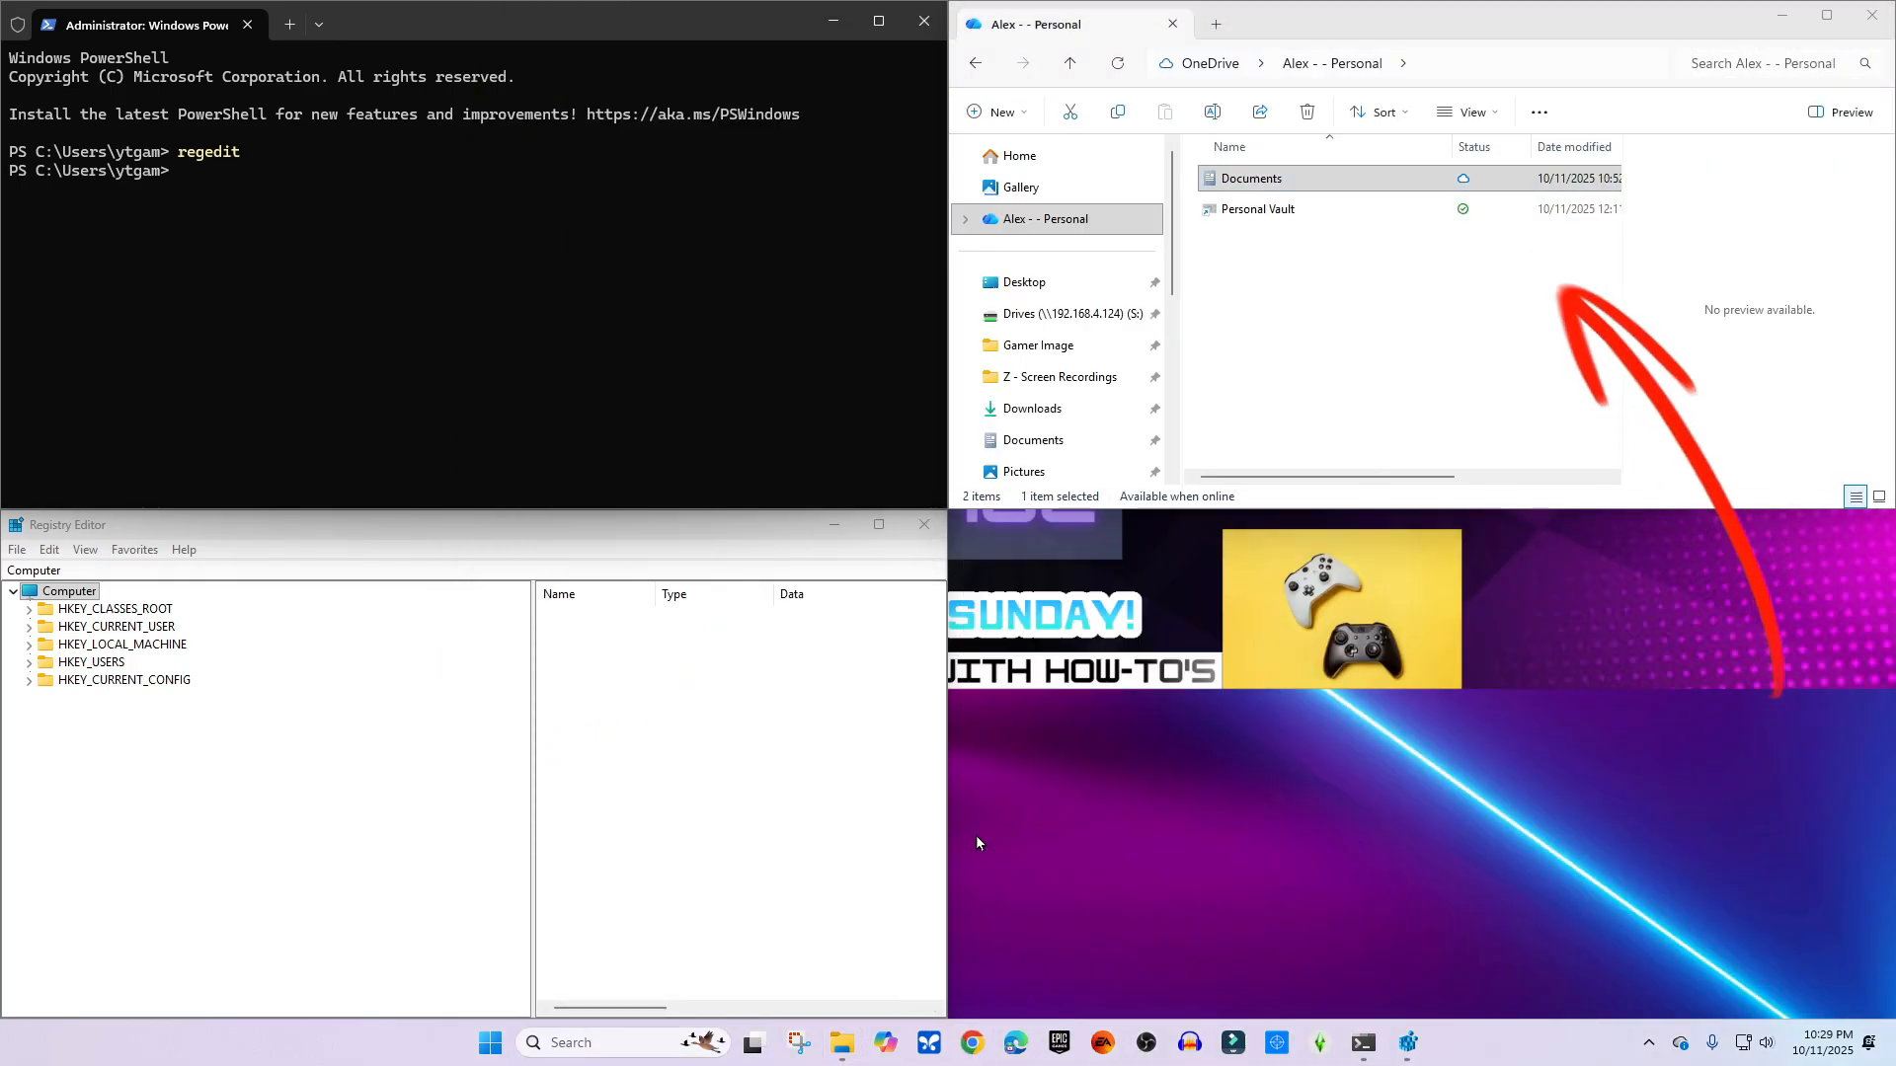
drag(650, 20, 1888, 1057)
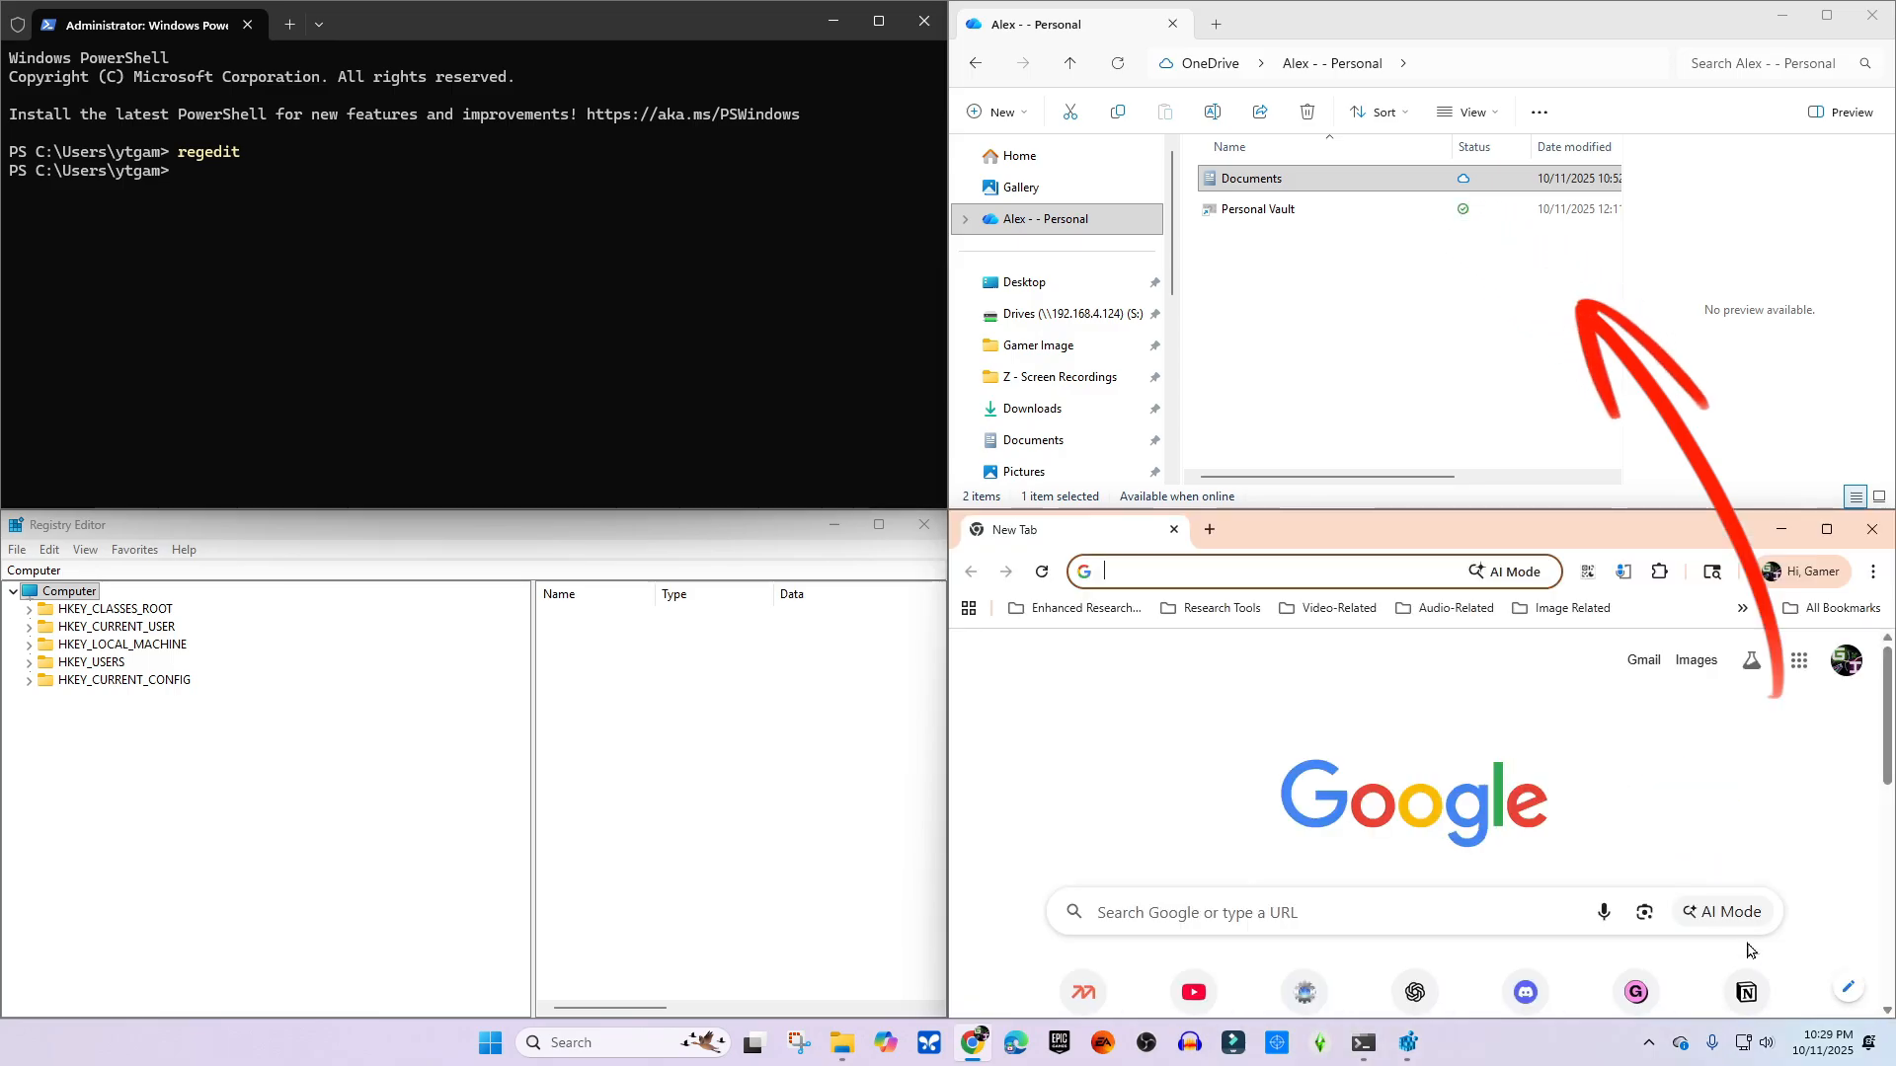
- Review the OneDrive Documents folder's size and size on disk in its properties without changing anything
click(1231, 185)
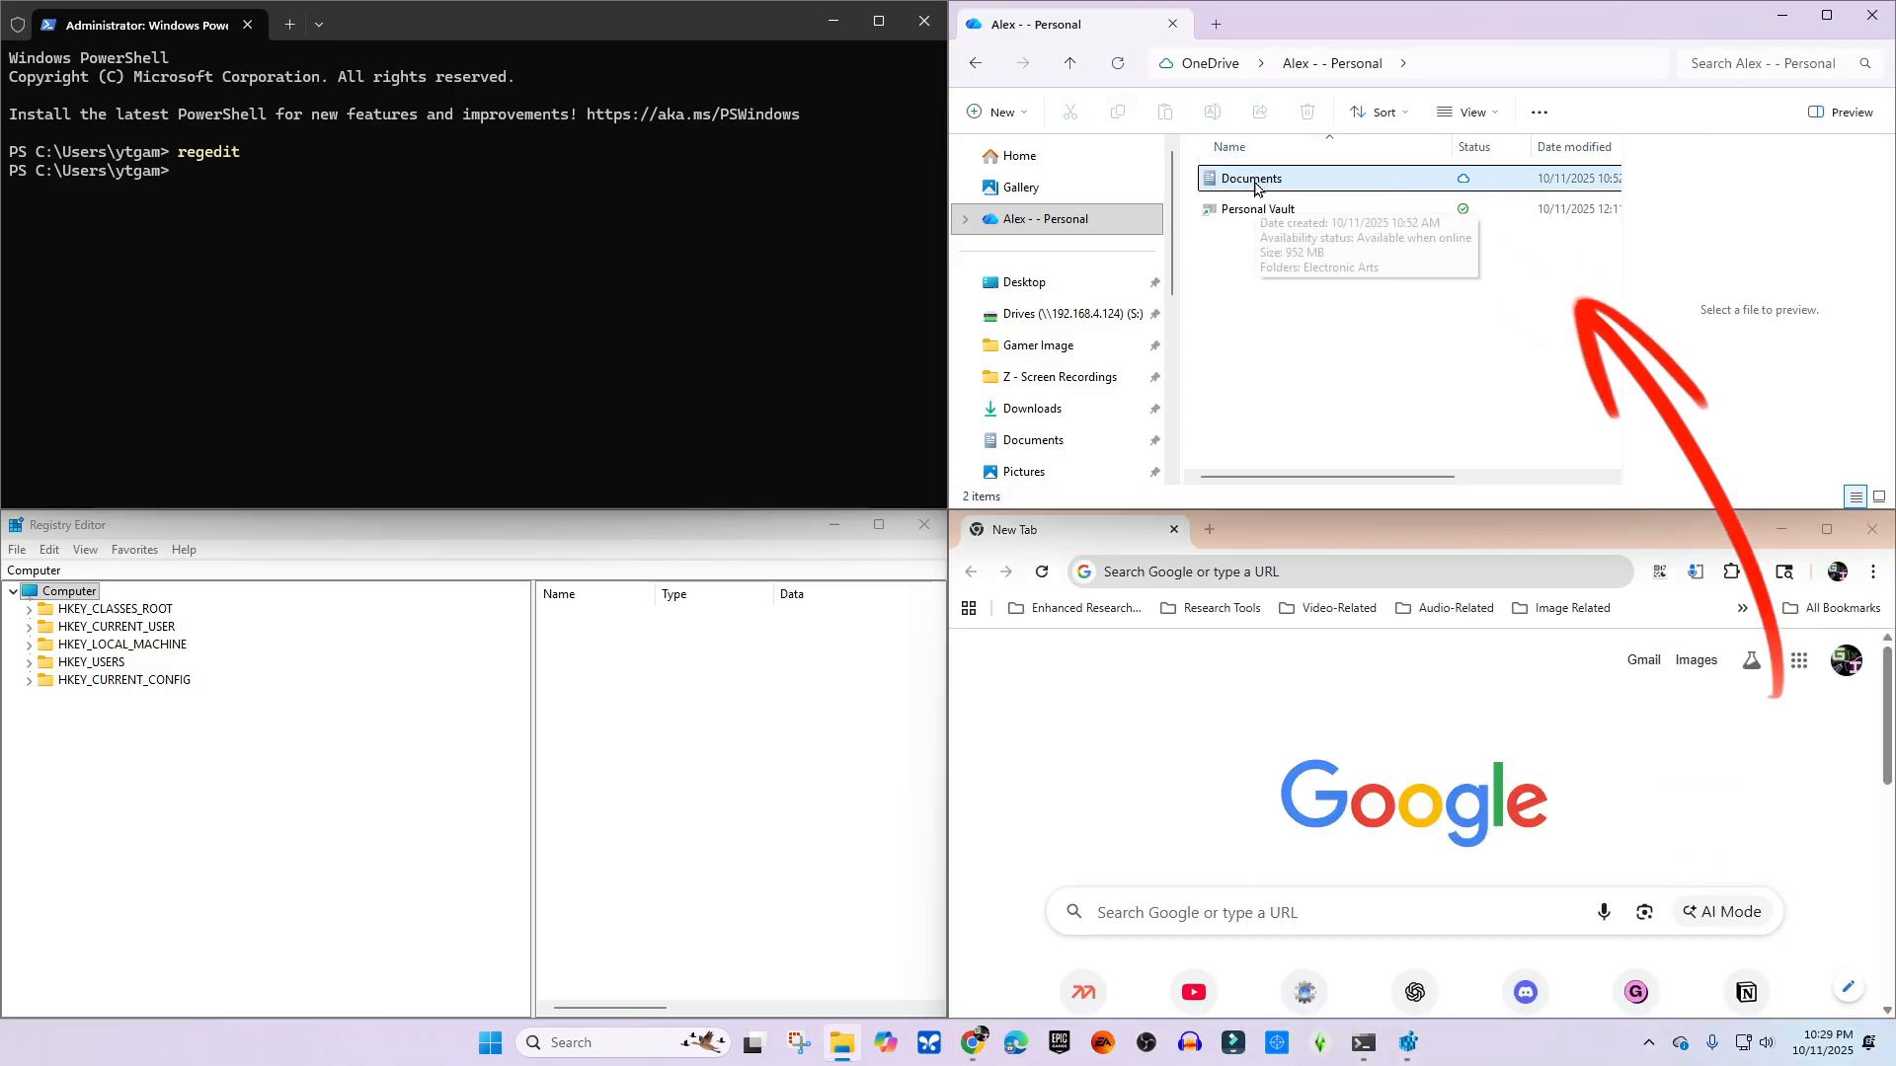
right_click(1255, 186)
click(1326, 510)
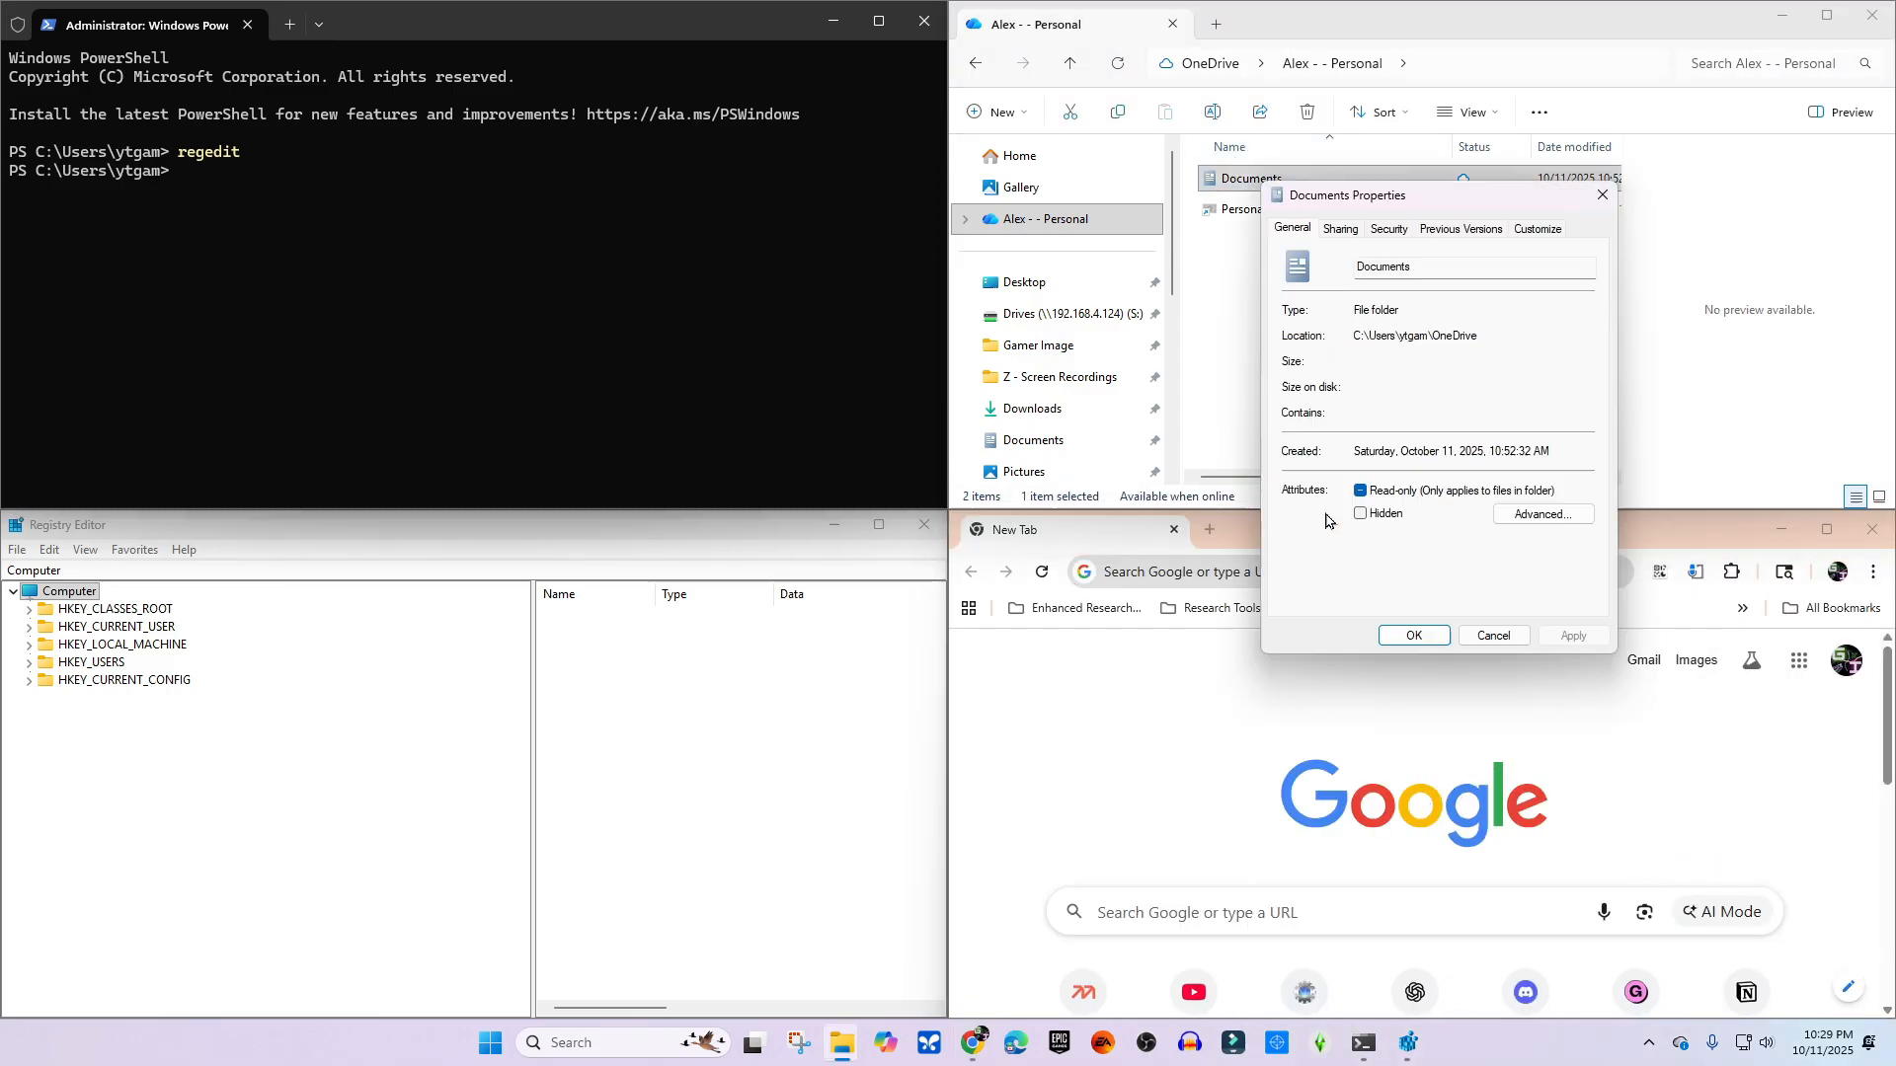
drag(1388, 386, 1333, 369)
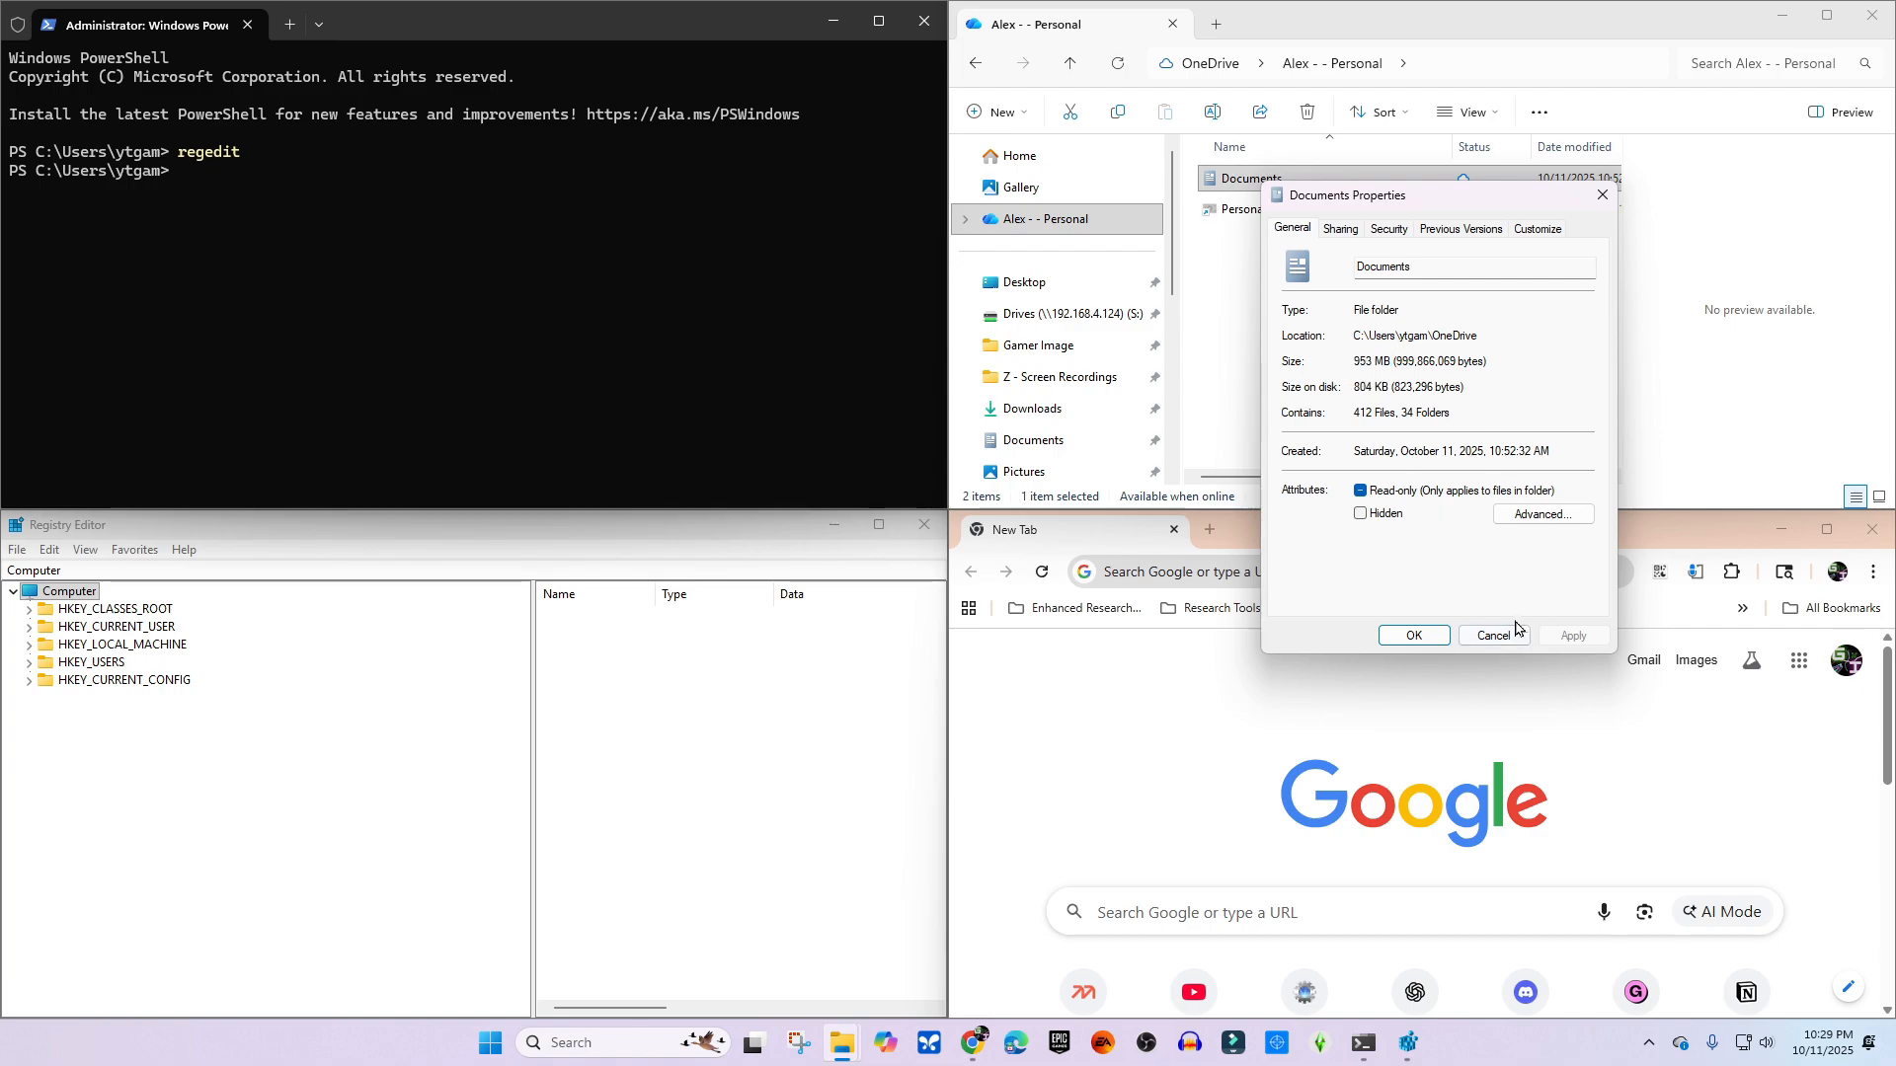
click(1494, 636)
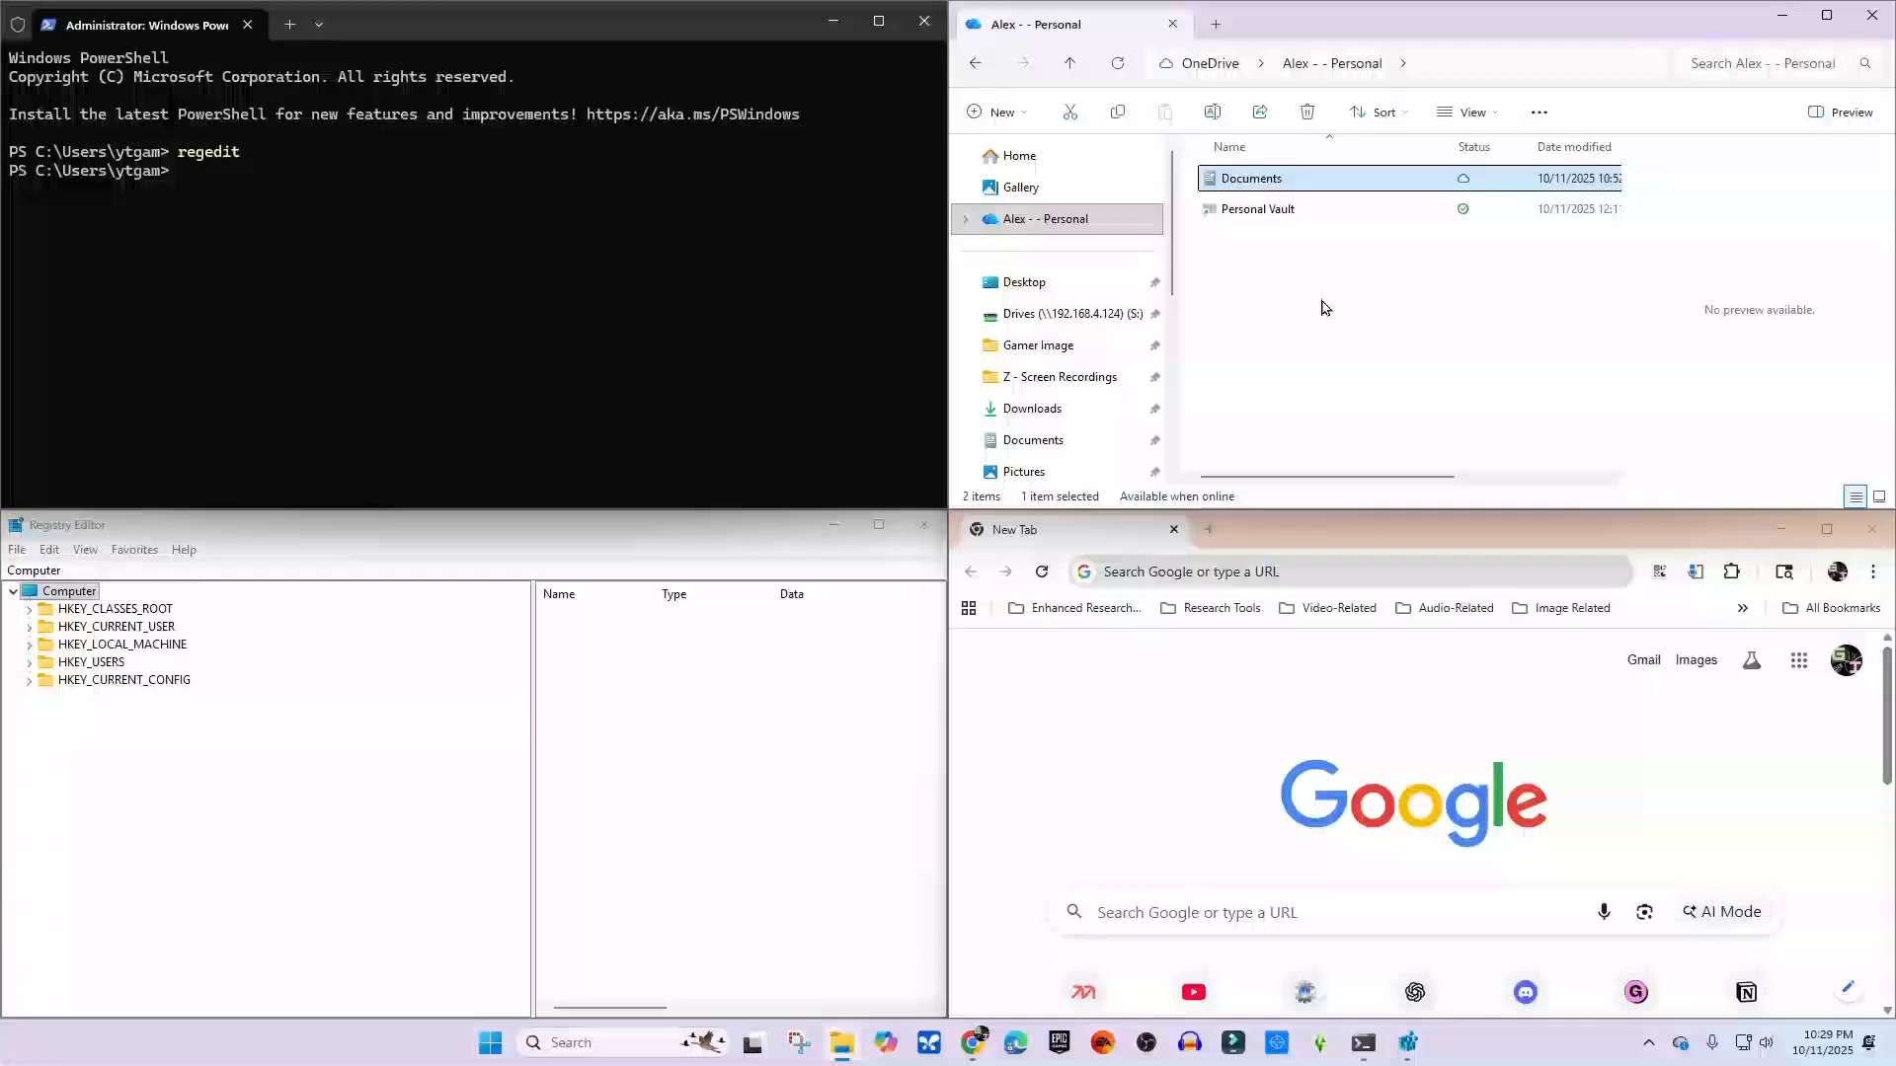
- Set the OneDrive Documents folder to Always keep on this device and check the OneDrive download progress
right_click(1238, 180)
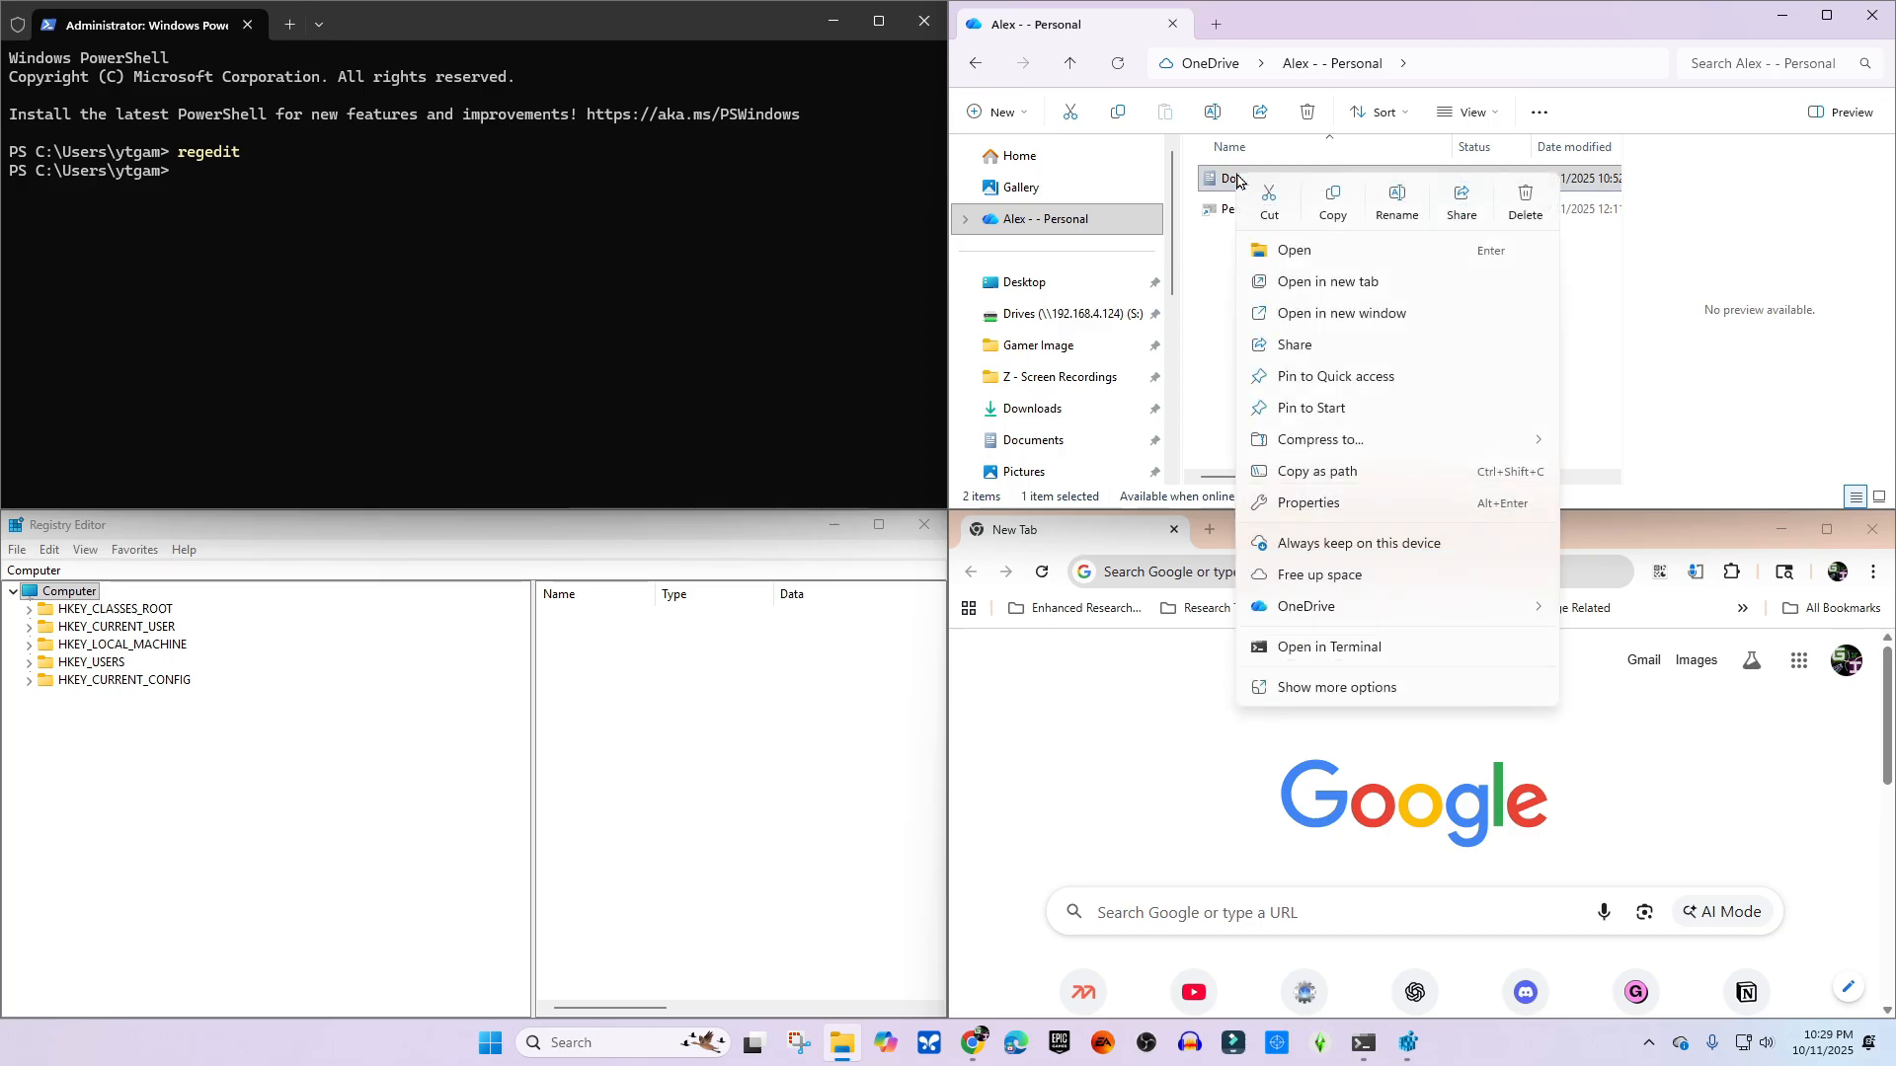
click(1371, 549)
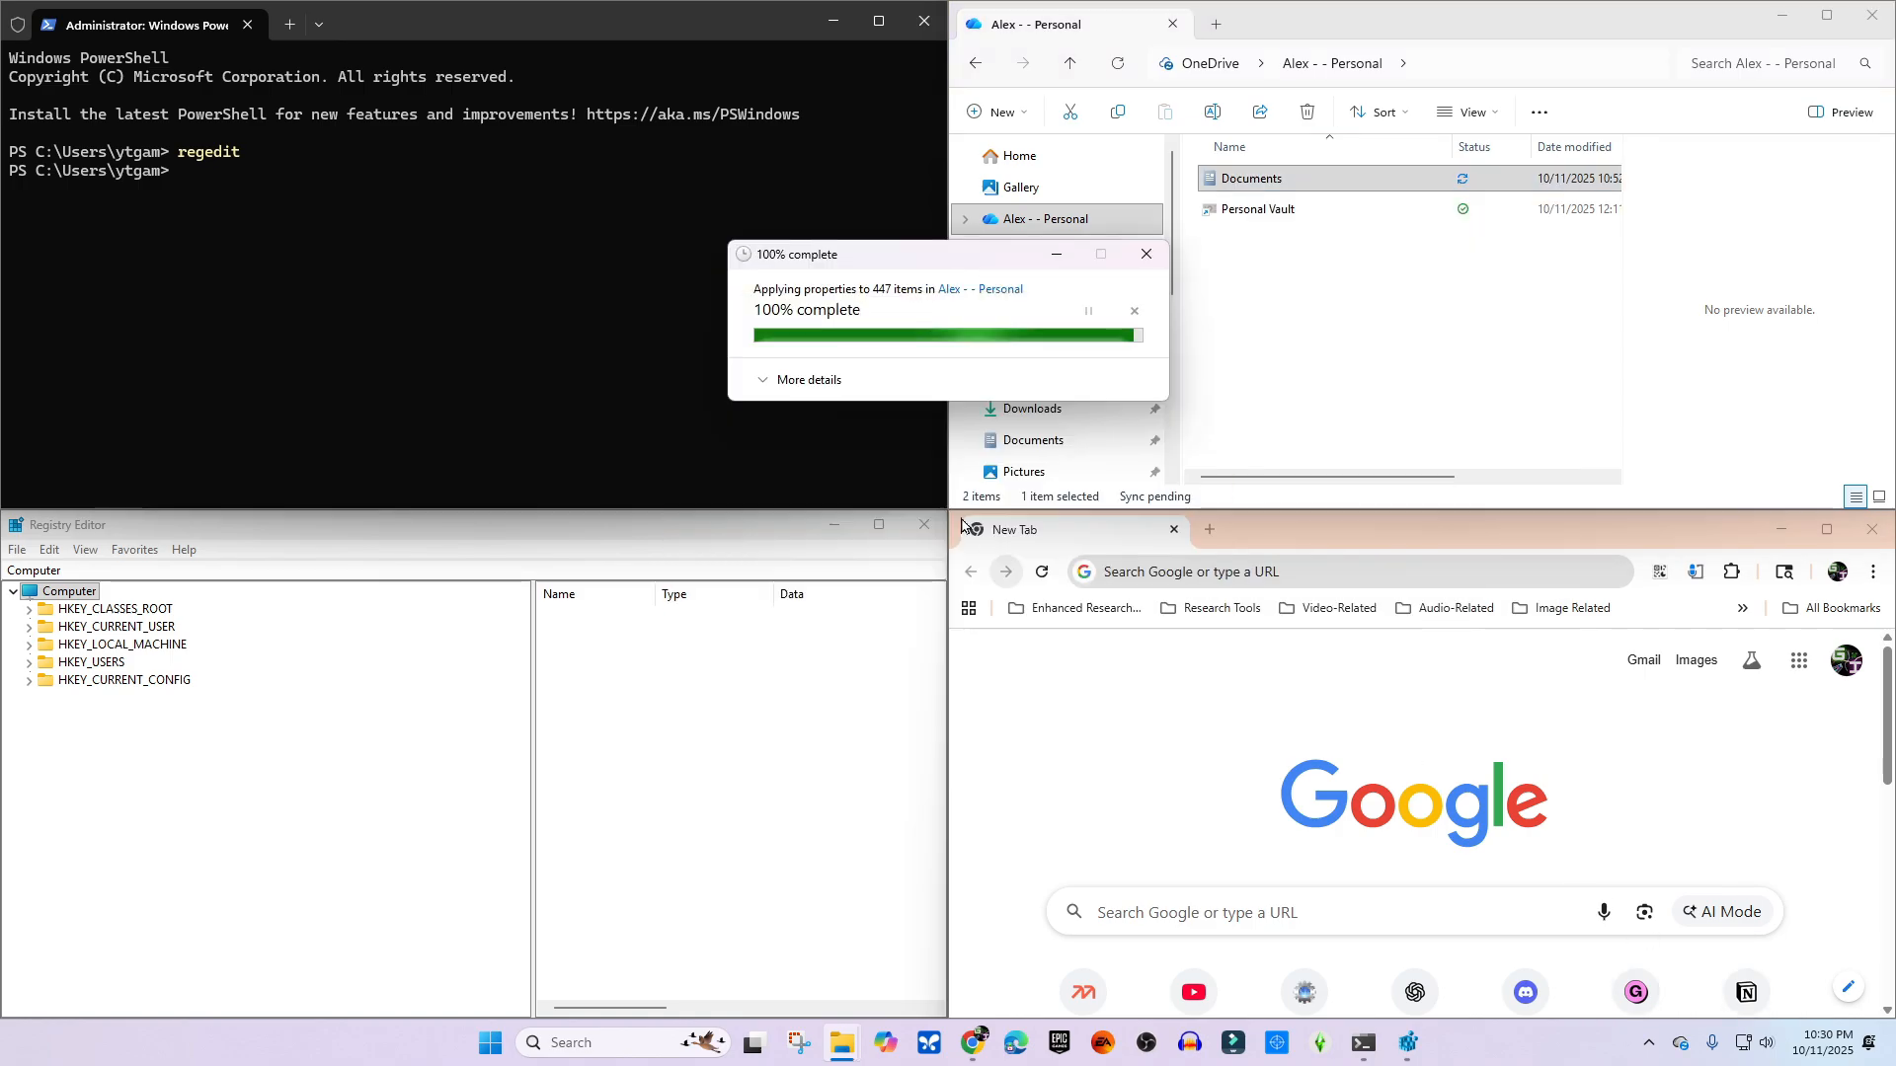
click(1687, 1044)
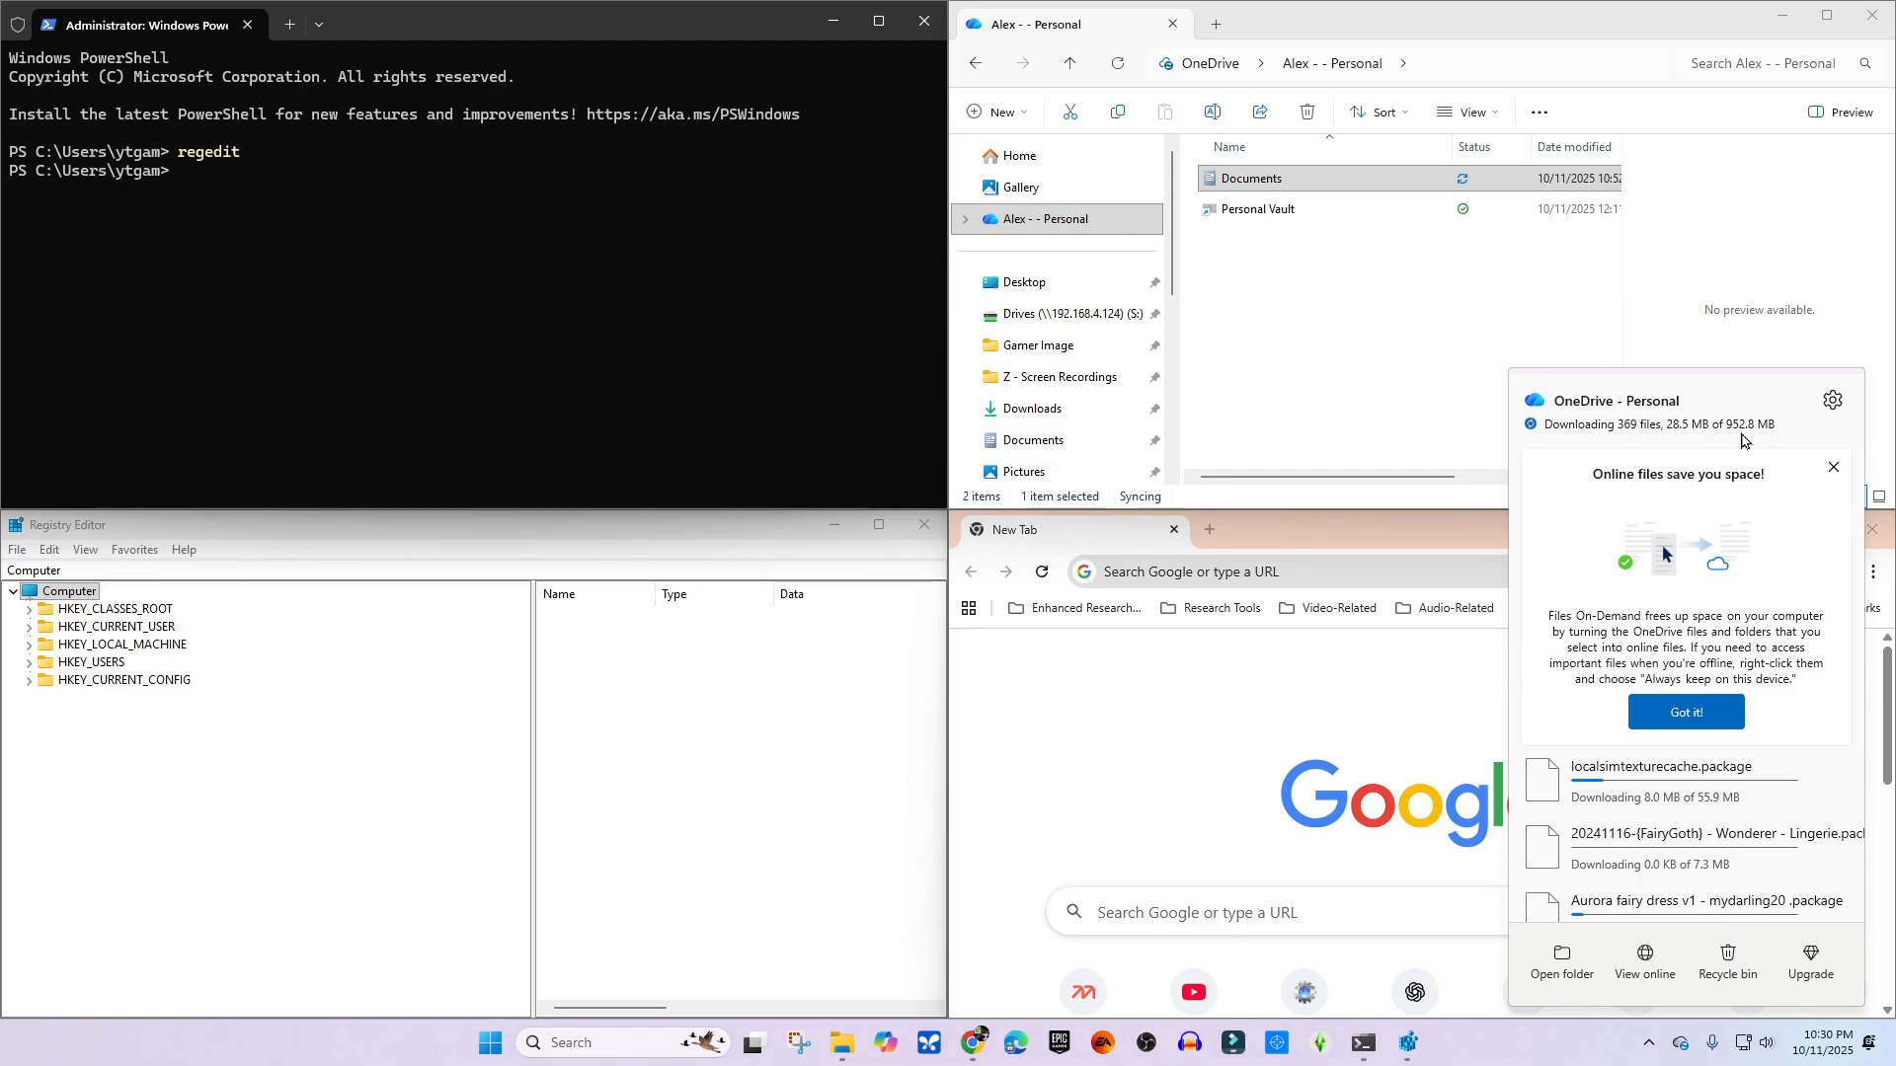
click(1409, 296)
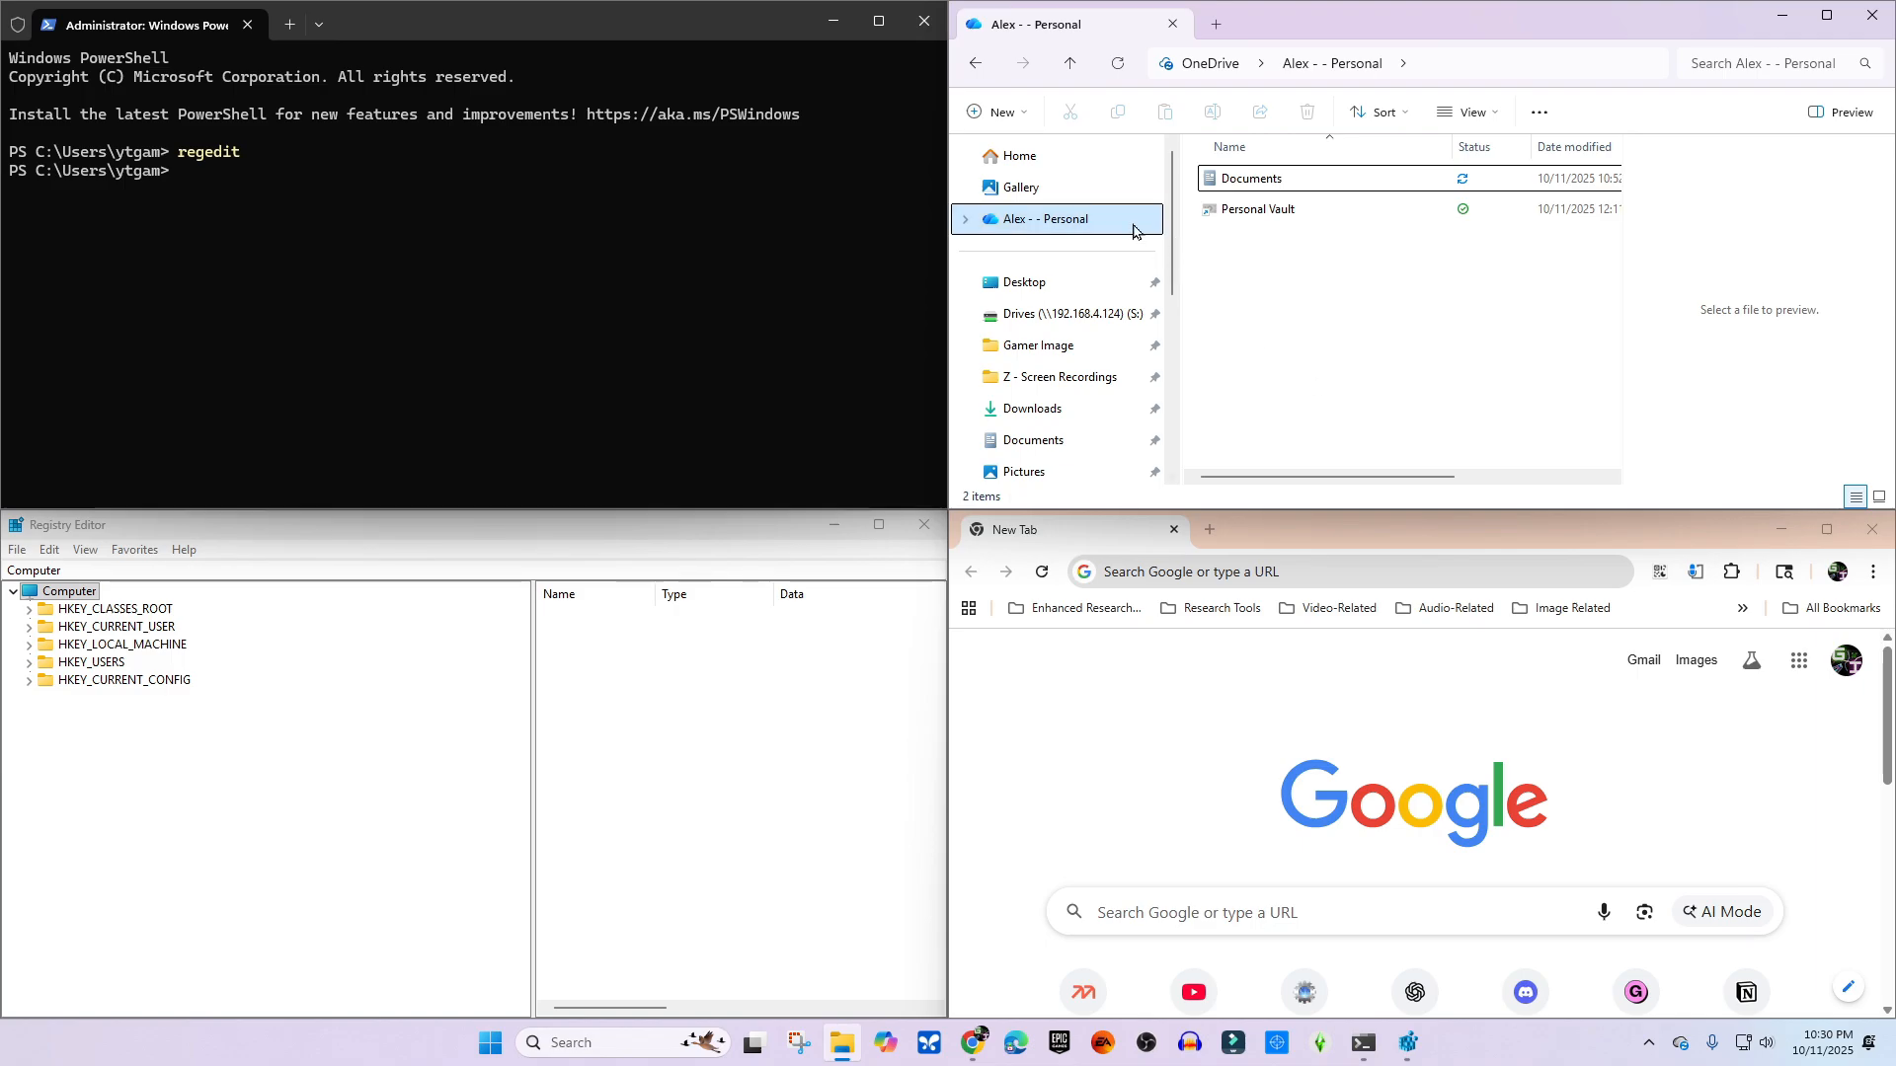
- Go to portableapps.com in Chrome and open its Portable App Directory
click(1276, 570)
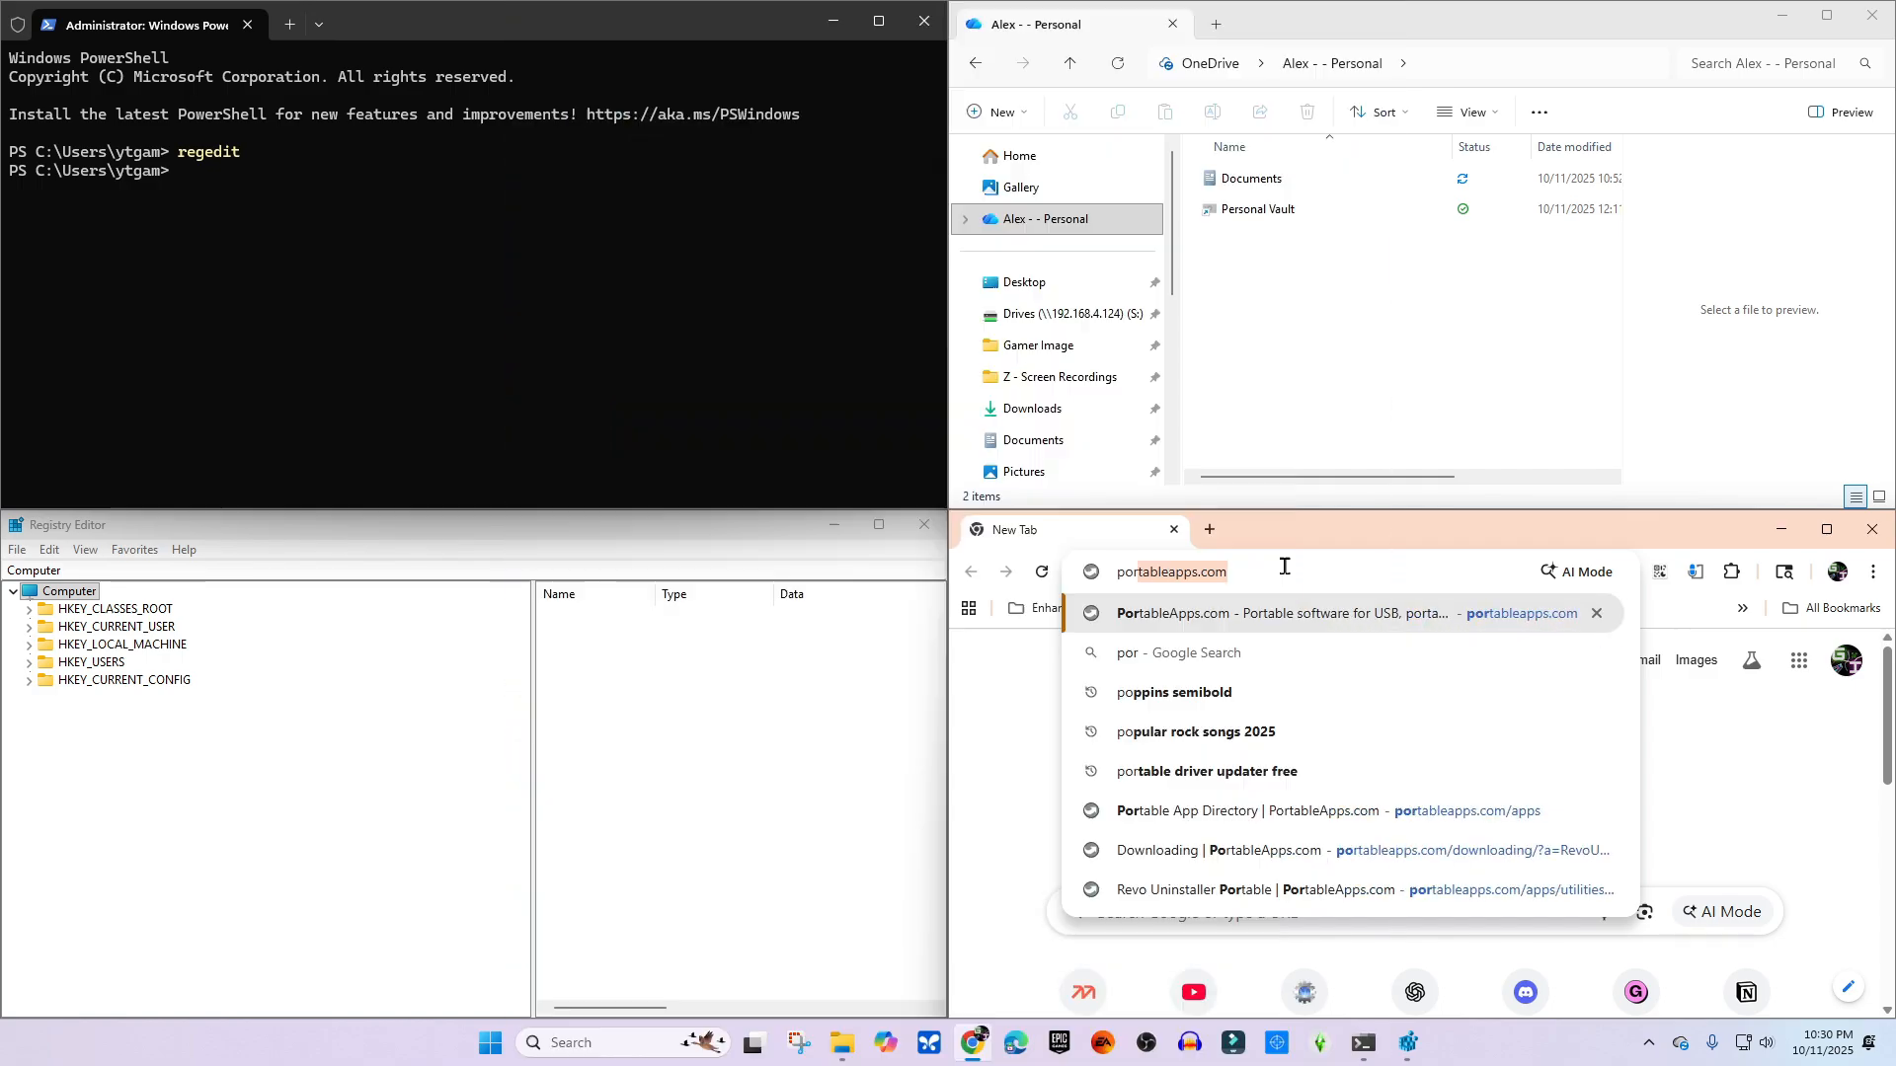
text(ta)
key(Return)
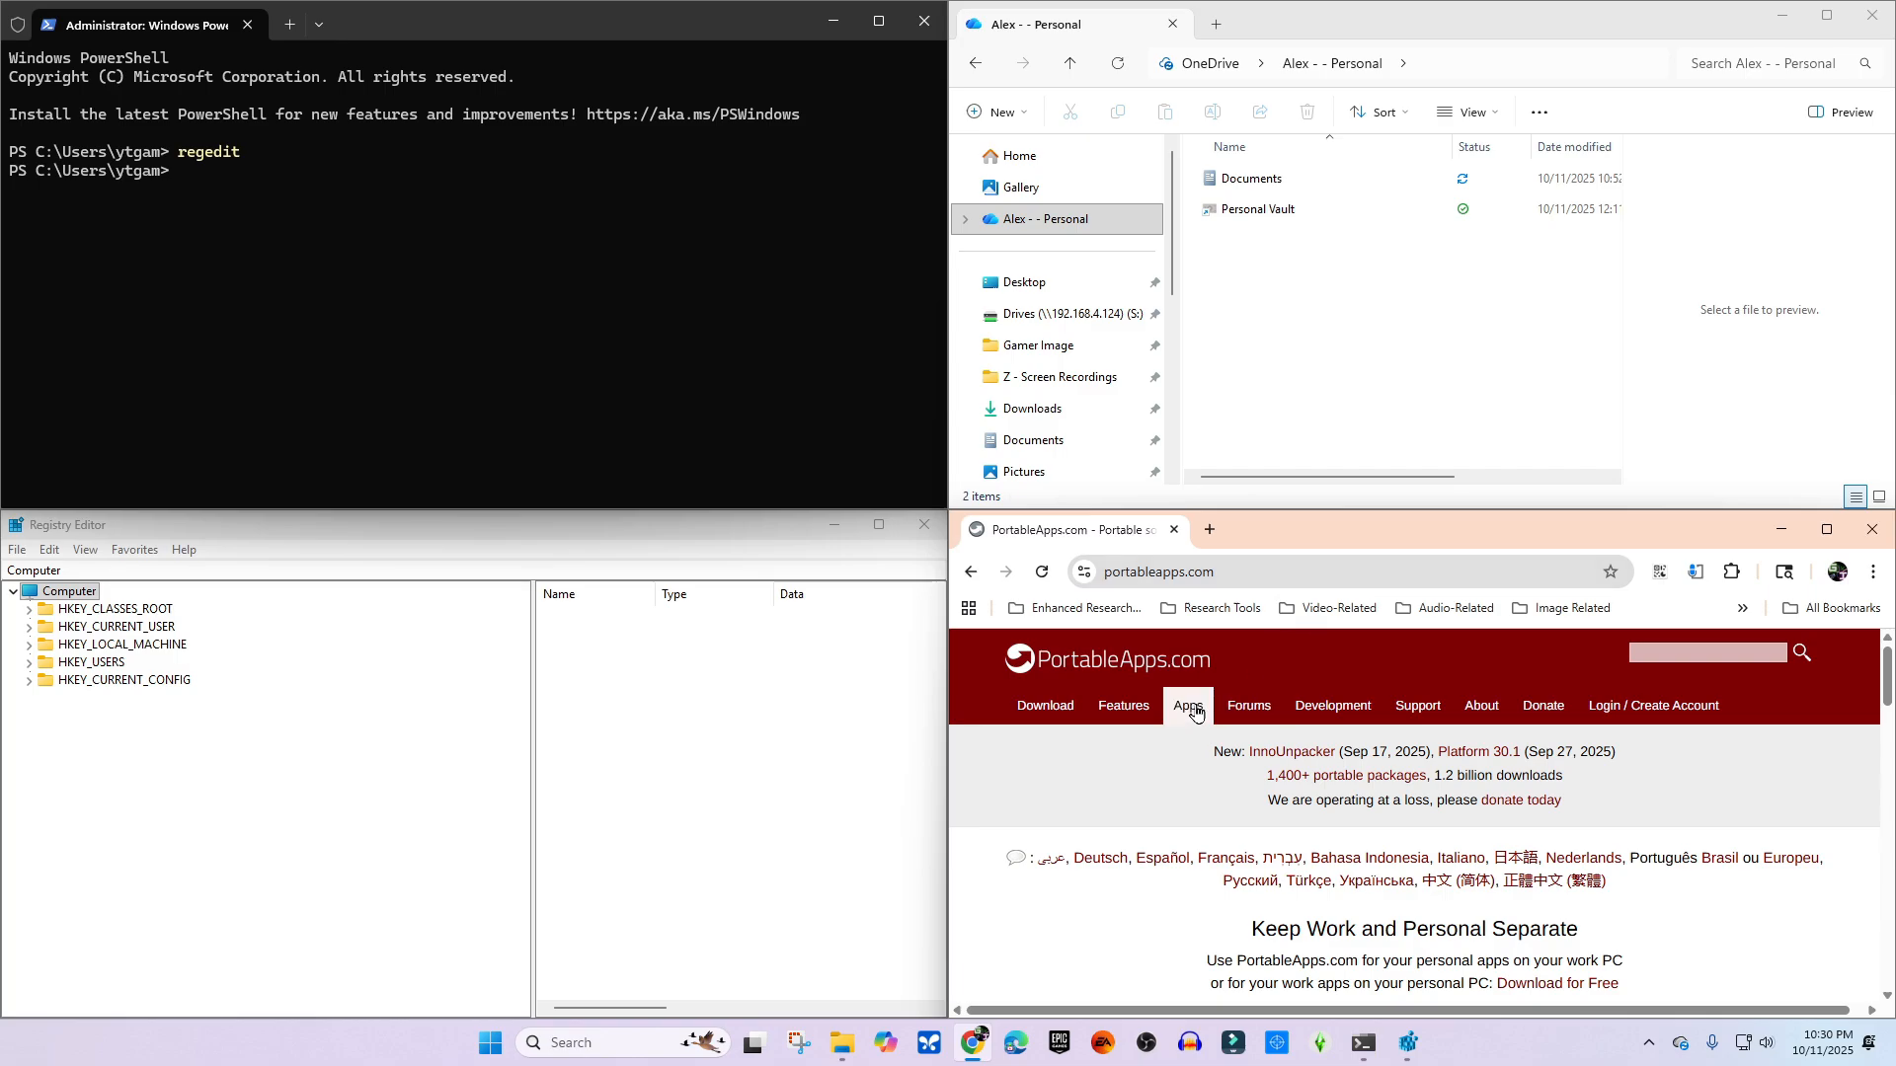
click(1201, 718)
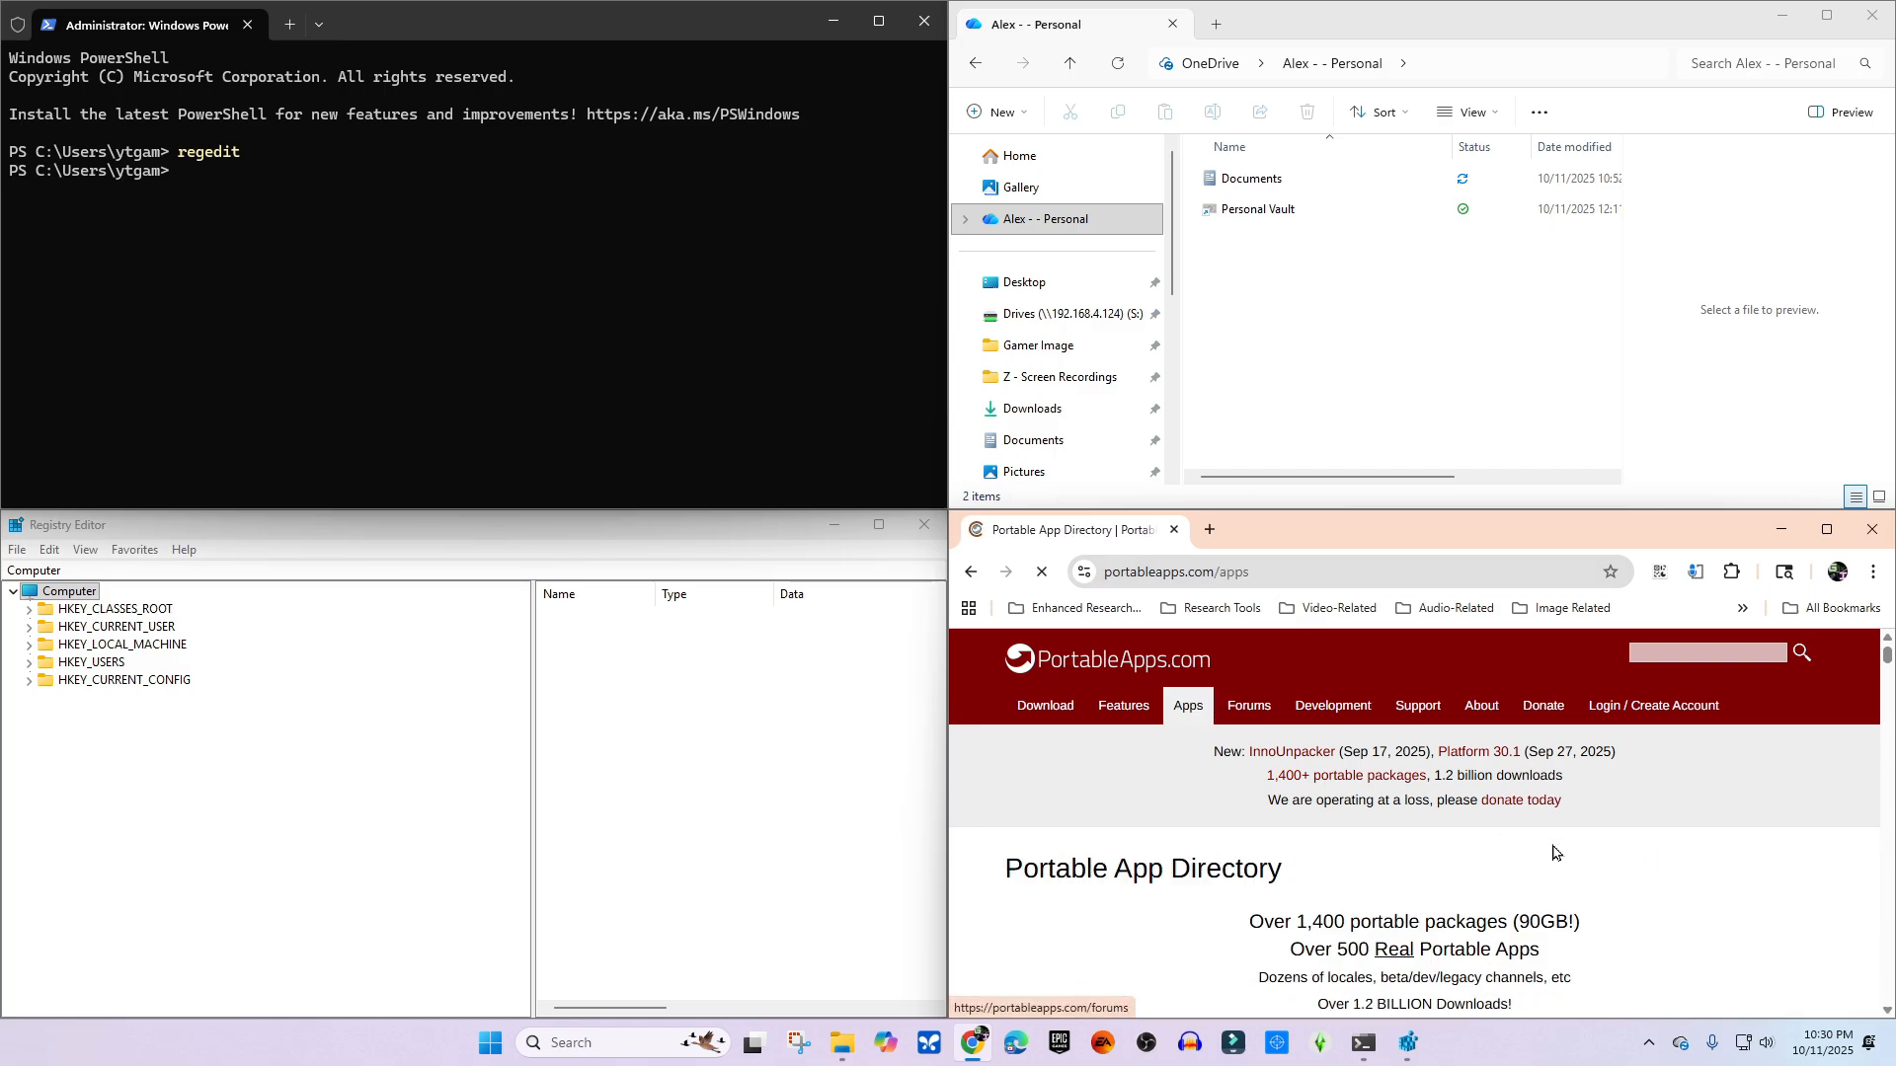
- Find "revo" on the app directory page and open the Revo Uninstaller Portable entry
key(ctrl+f)
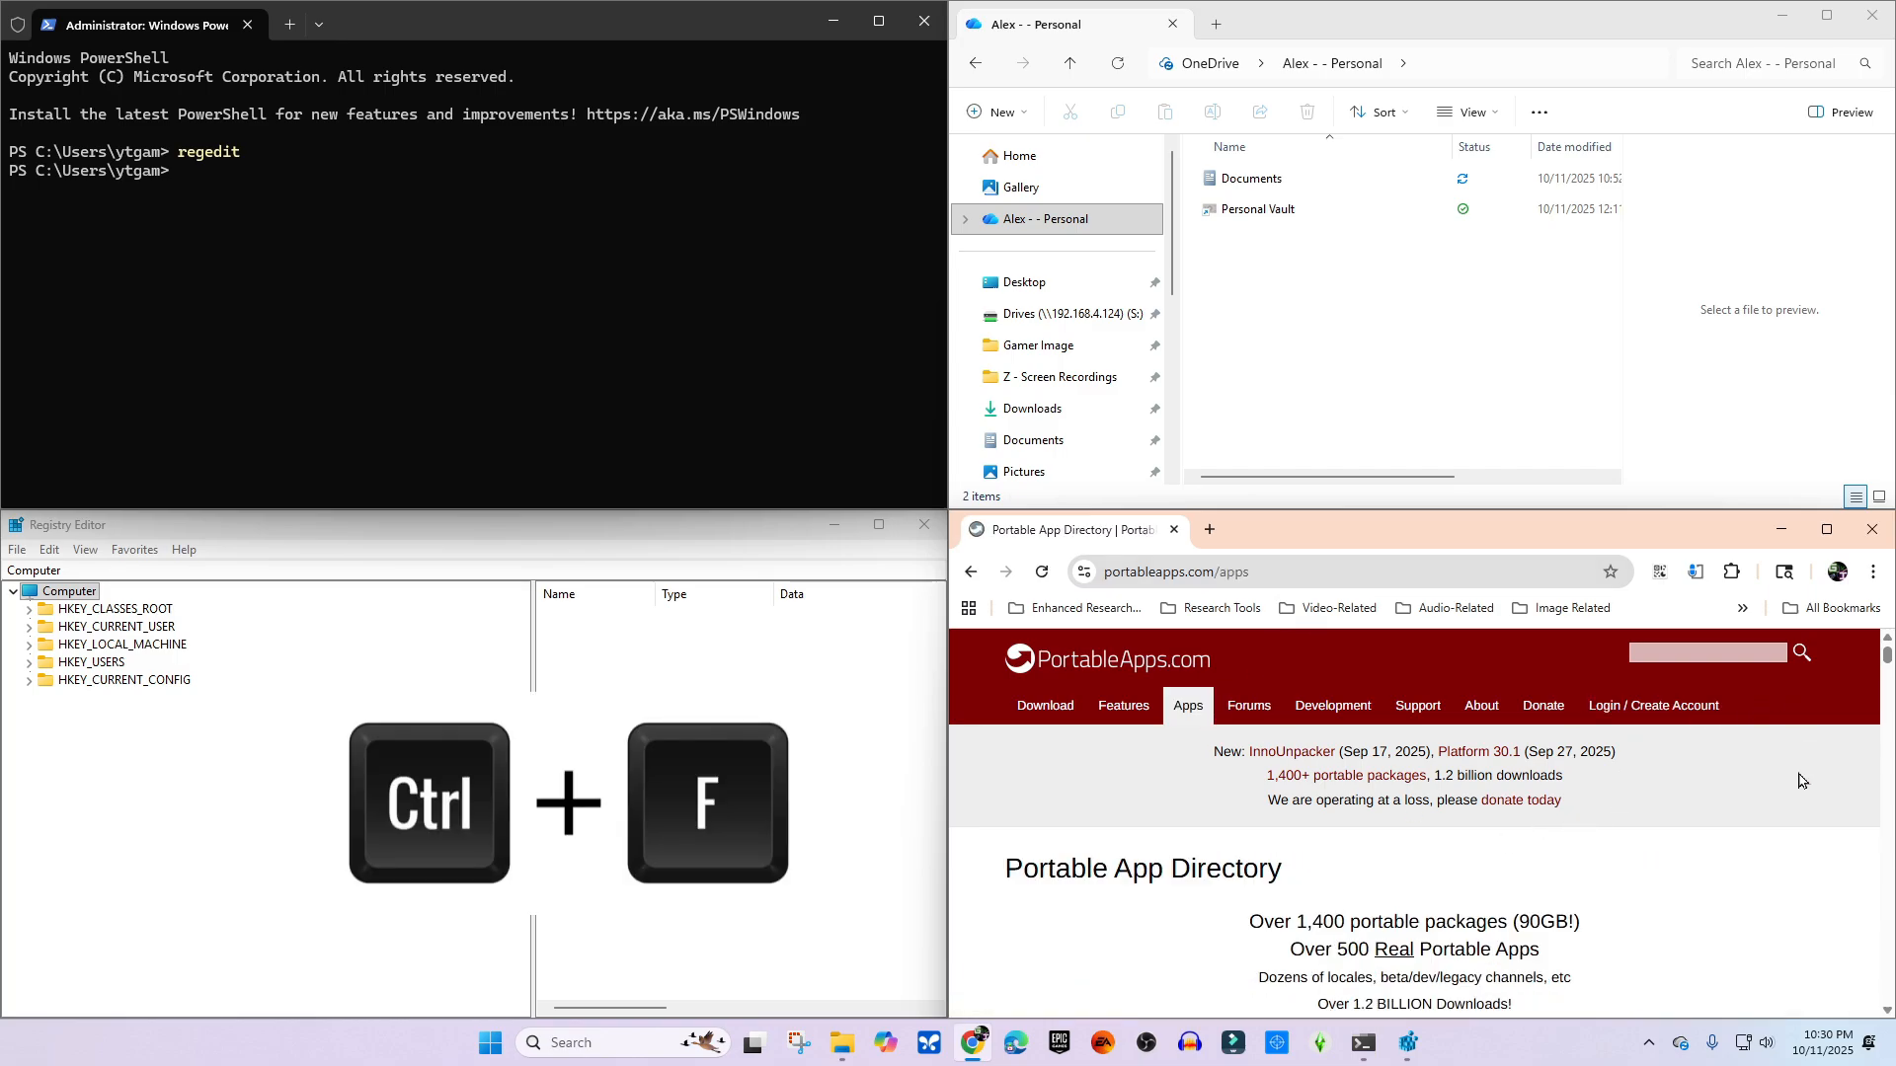
key(ctrl+f)
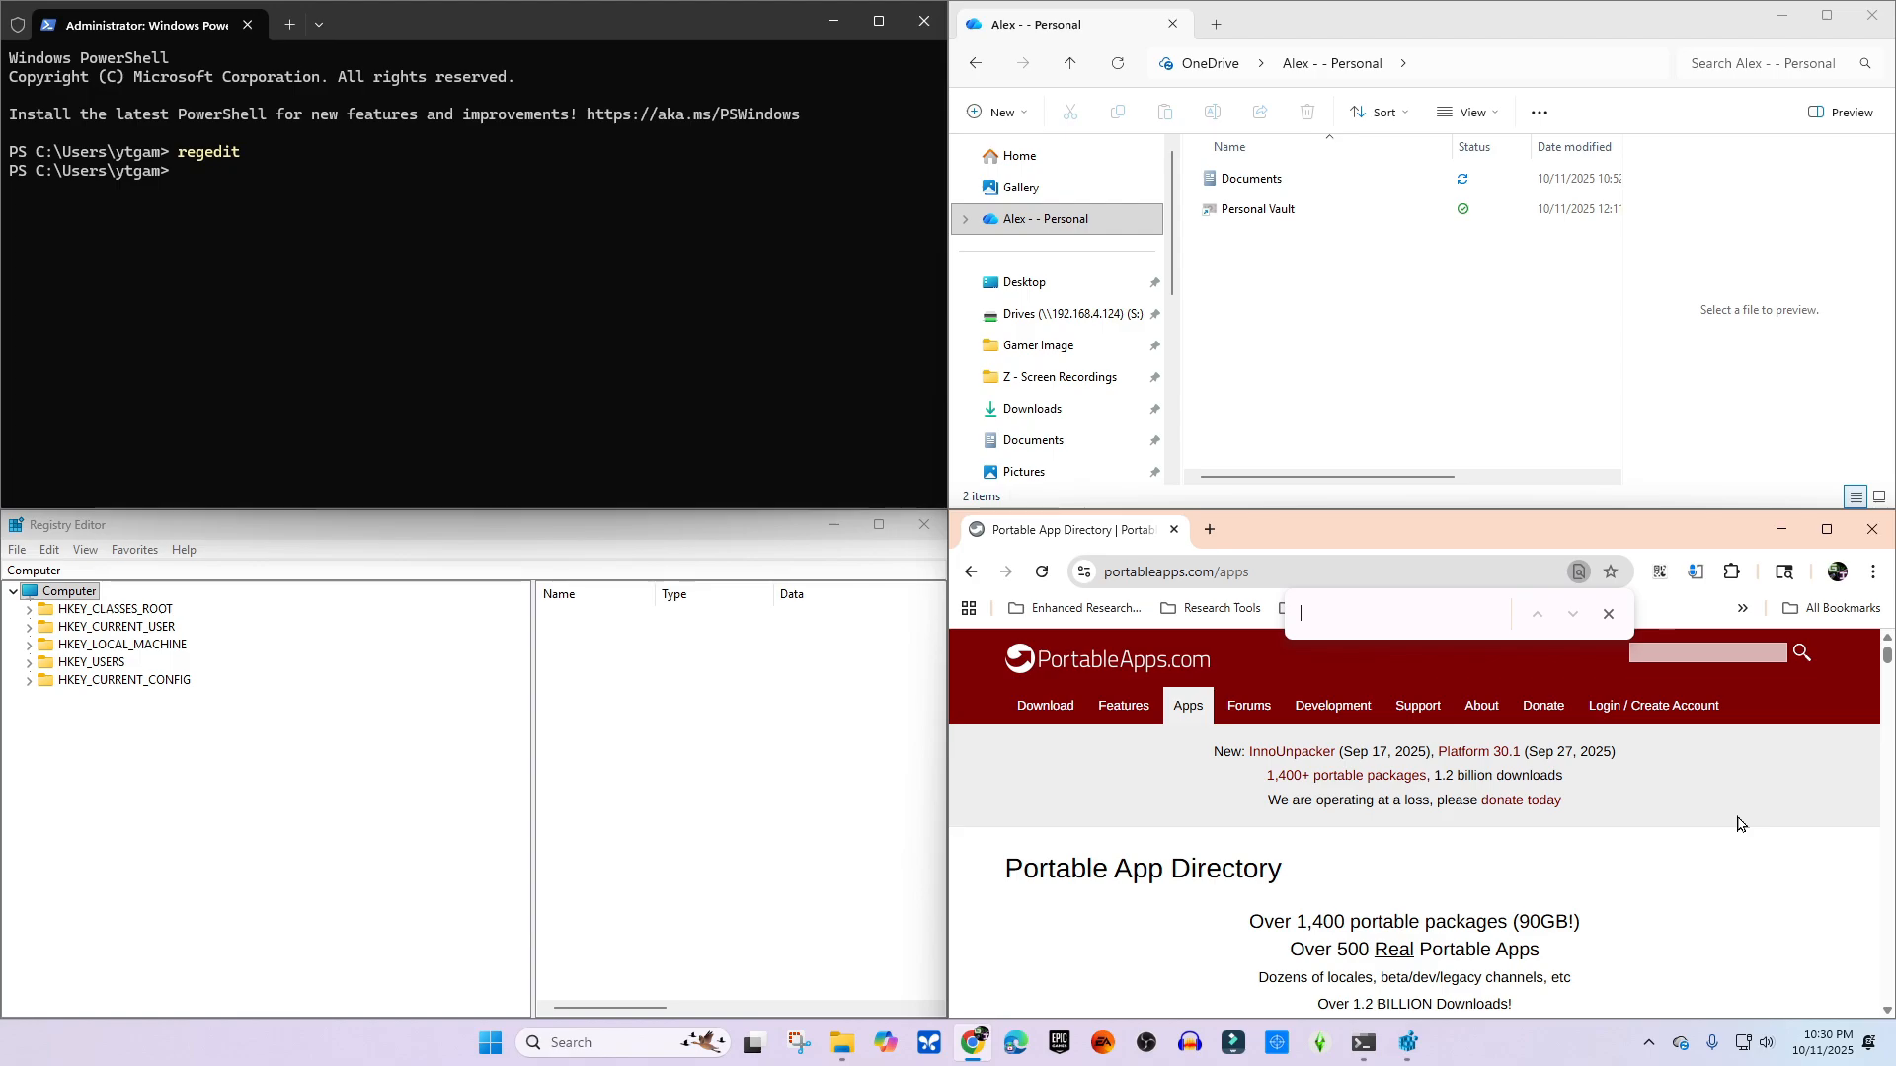
text(vo)
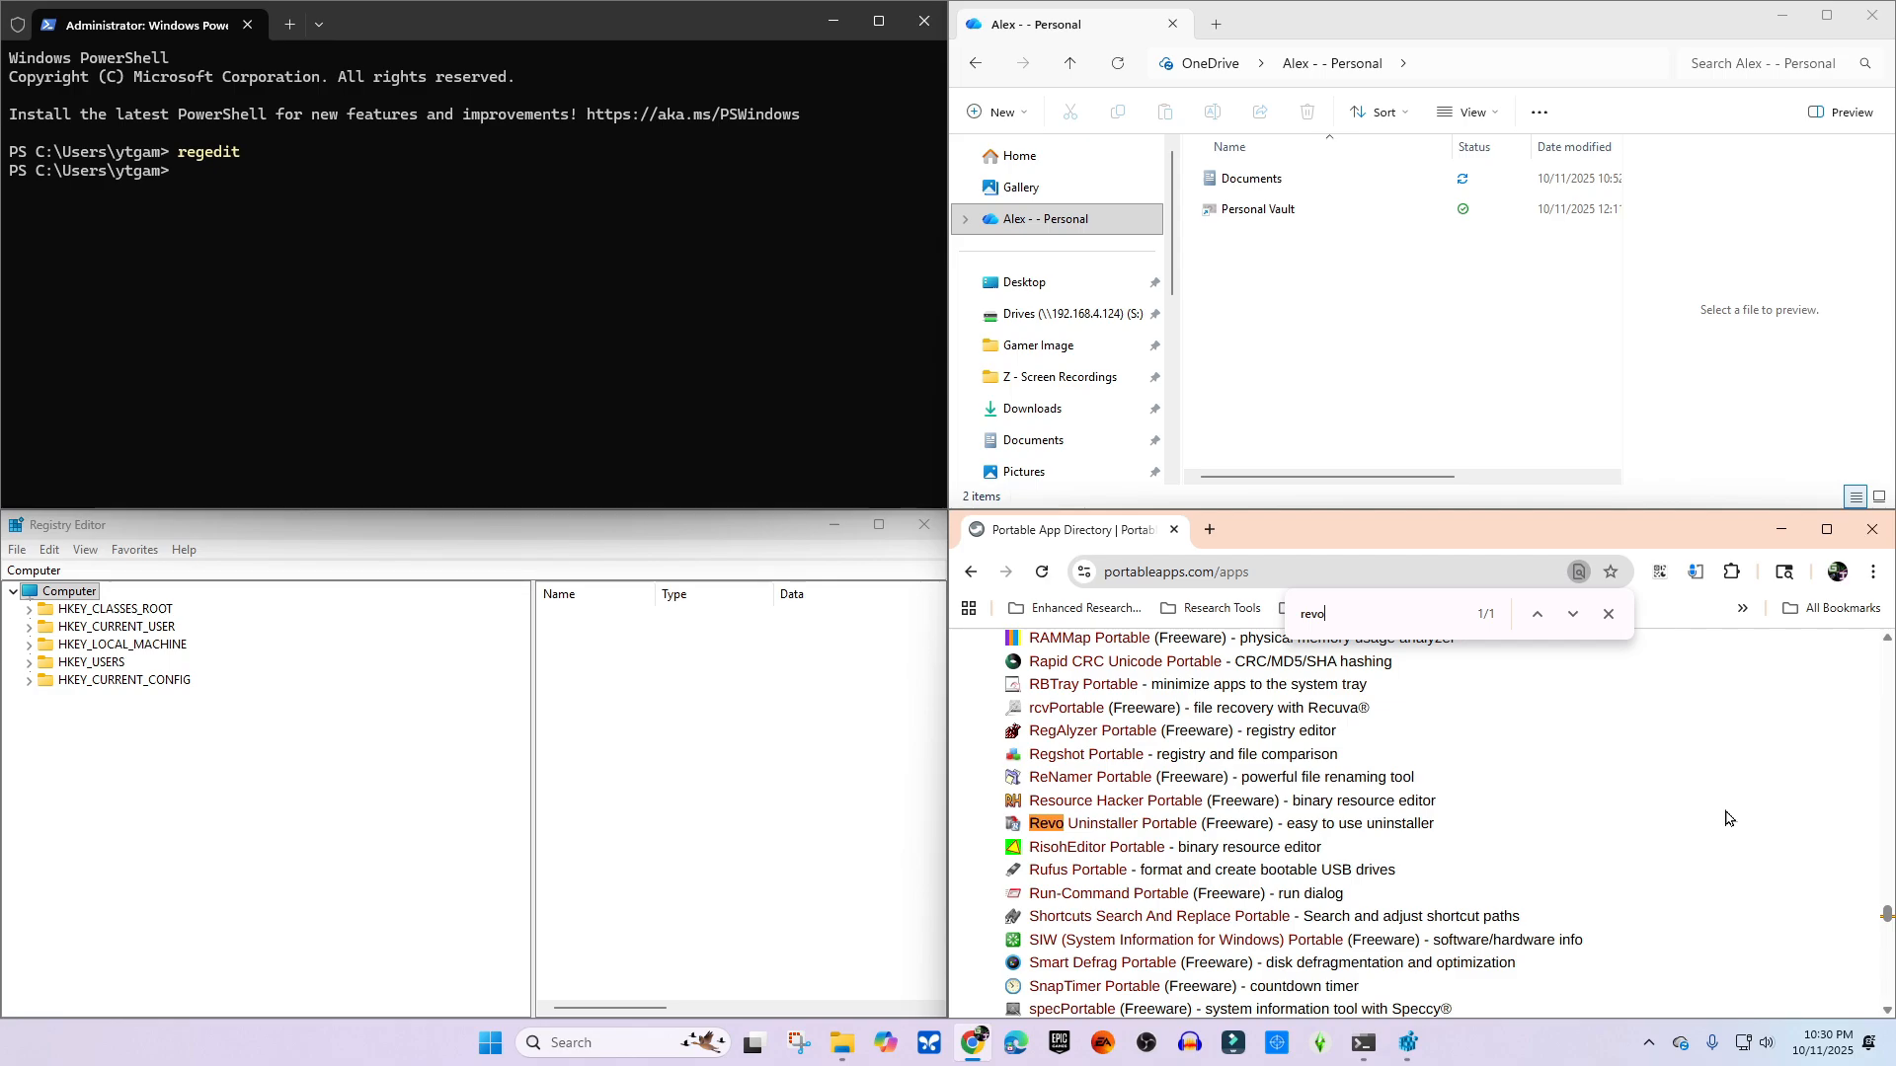
click(1114, 826)
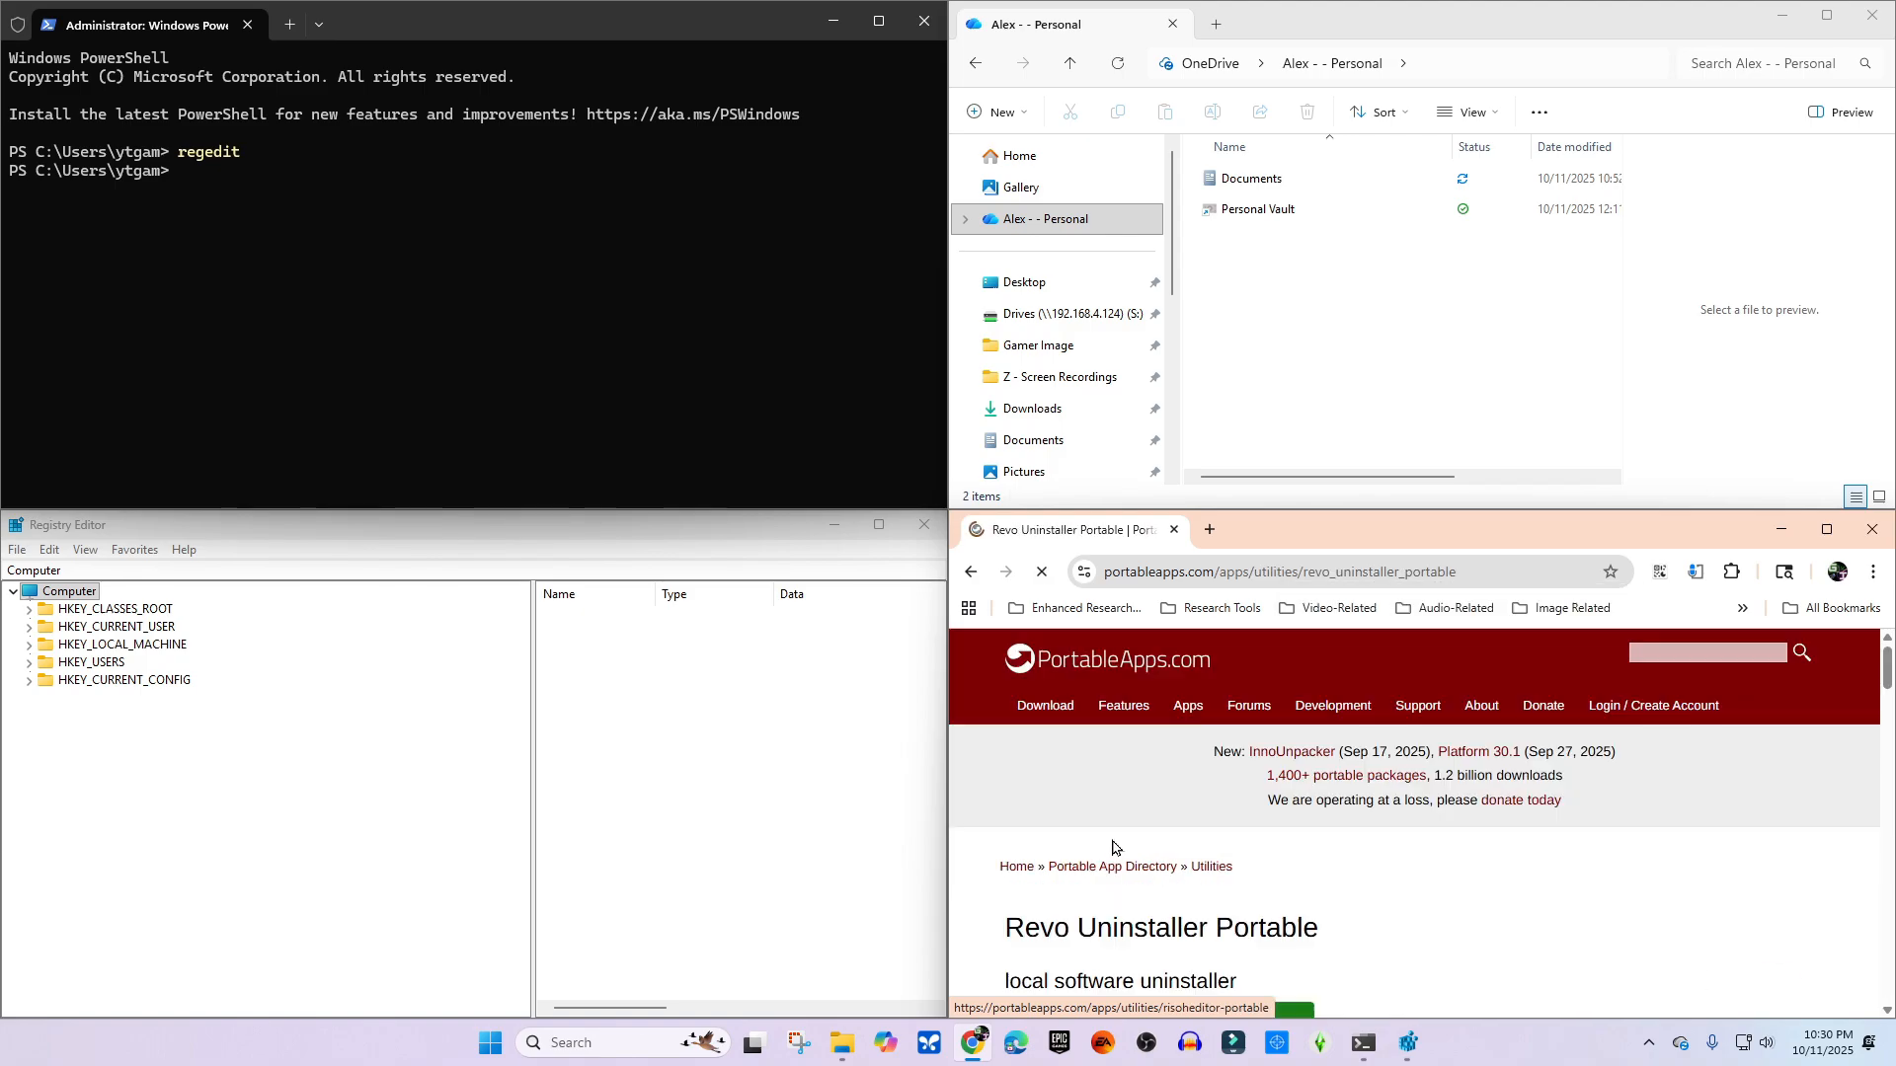
- Download Revo Uninstaller Portable from PortableApps.com, using the direct download link
scroll(1526, 857, down, 3)
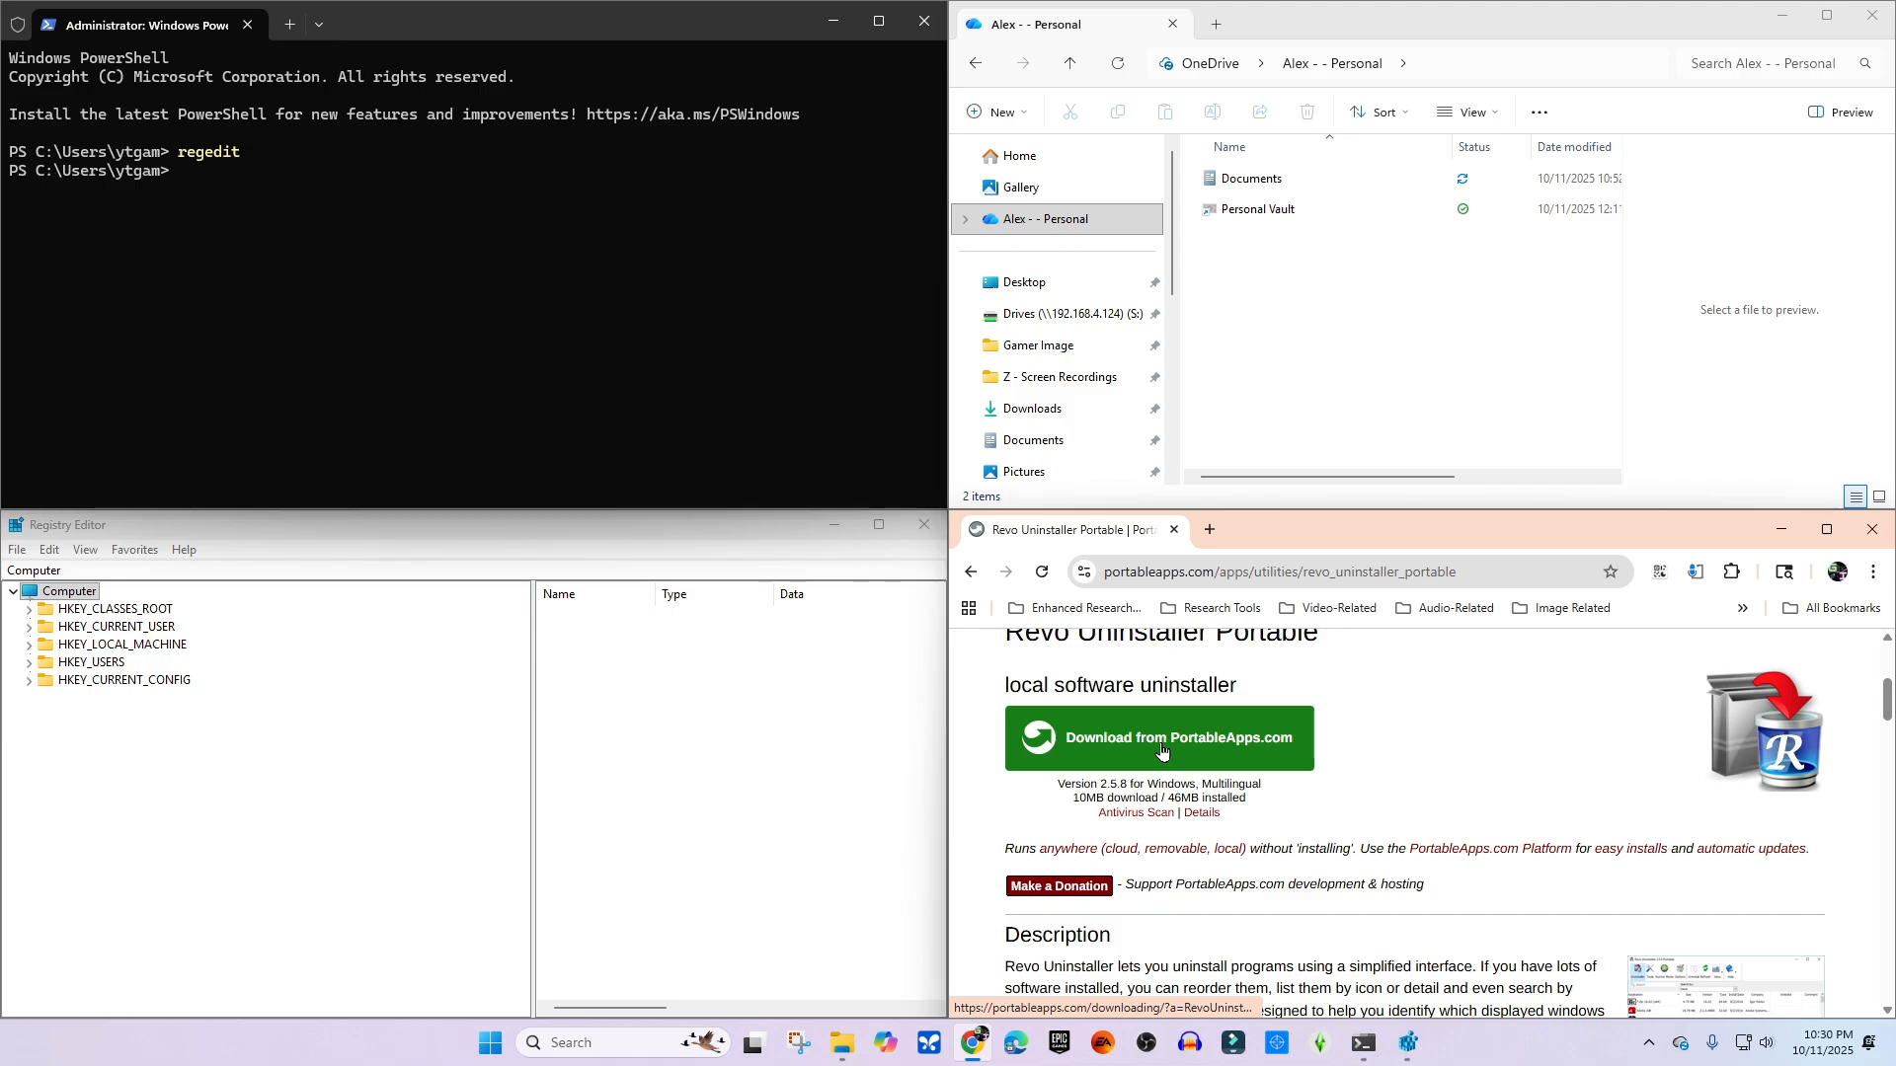
click(1161, 751)
scroll(1205, 790, down, 2)
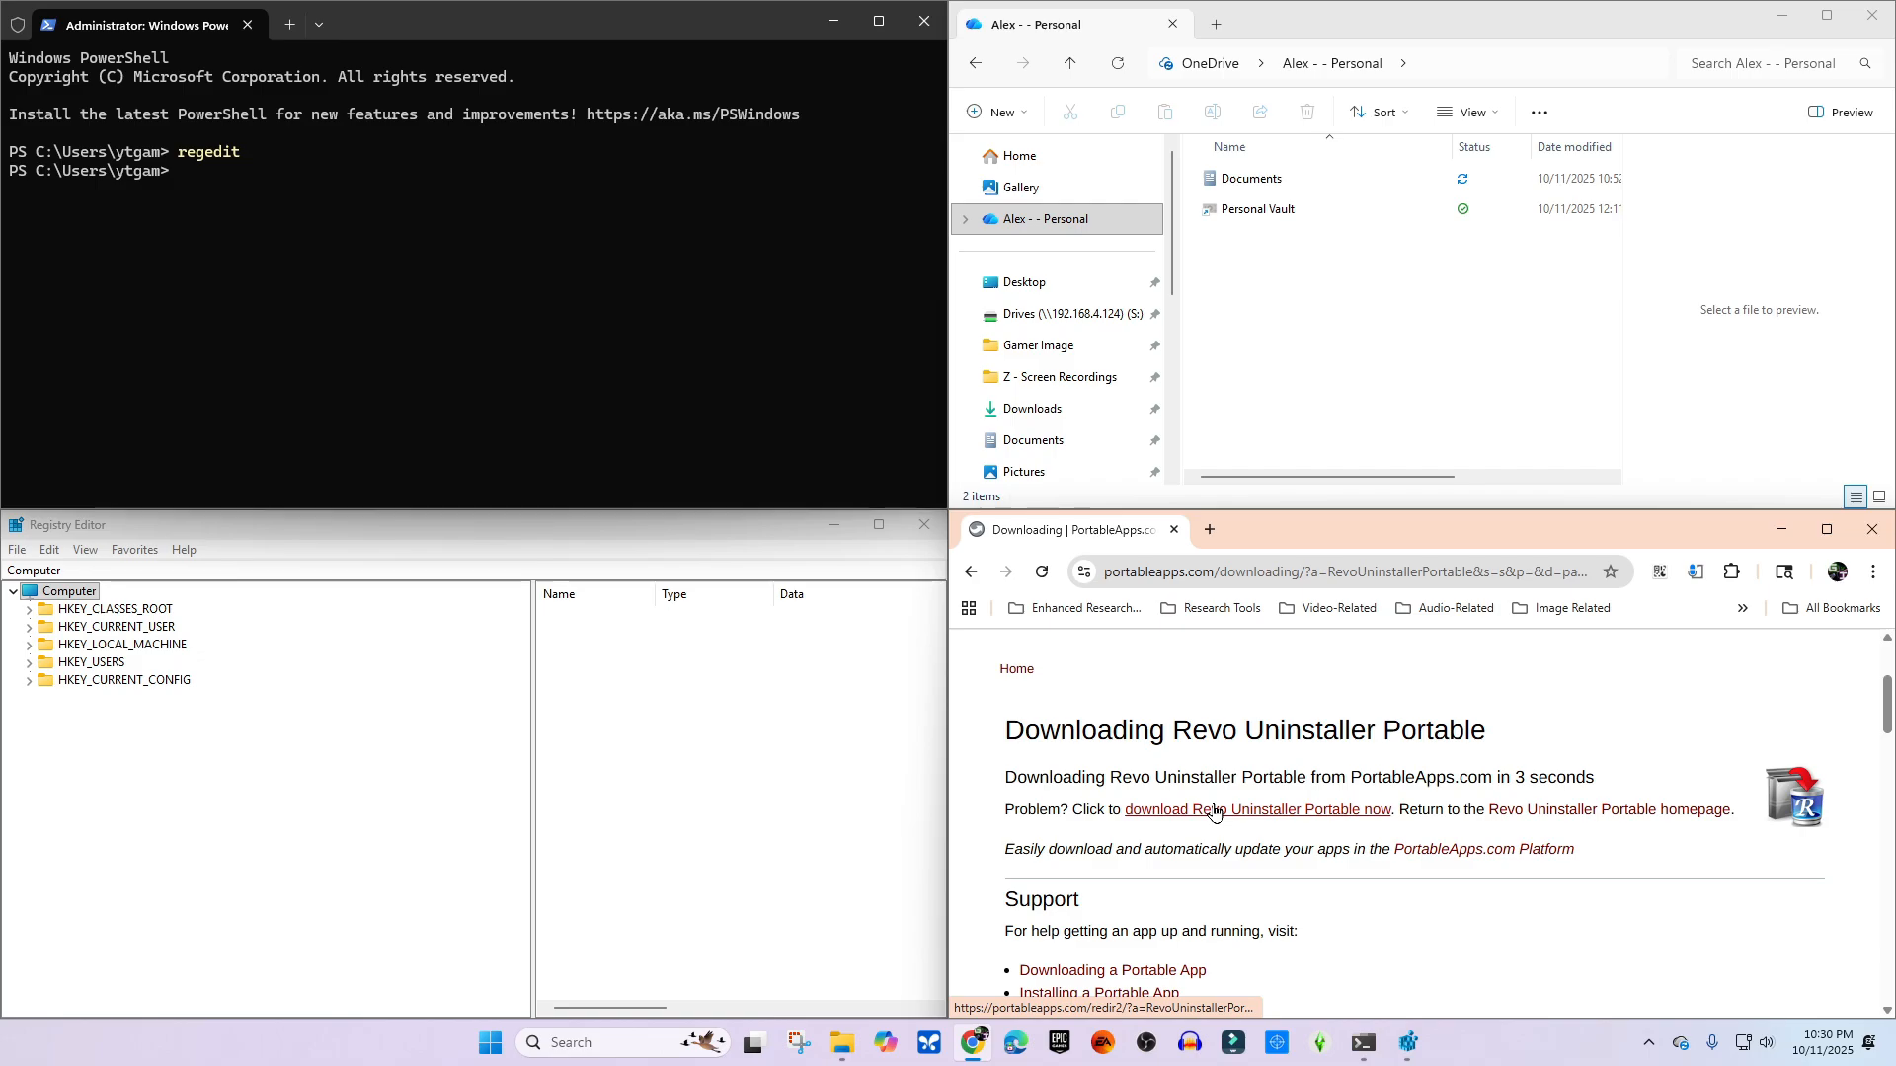
click(1214, 812)
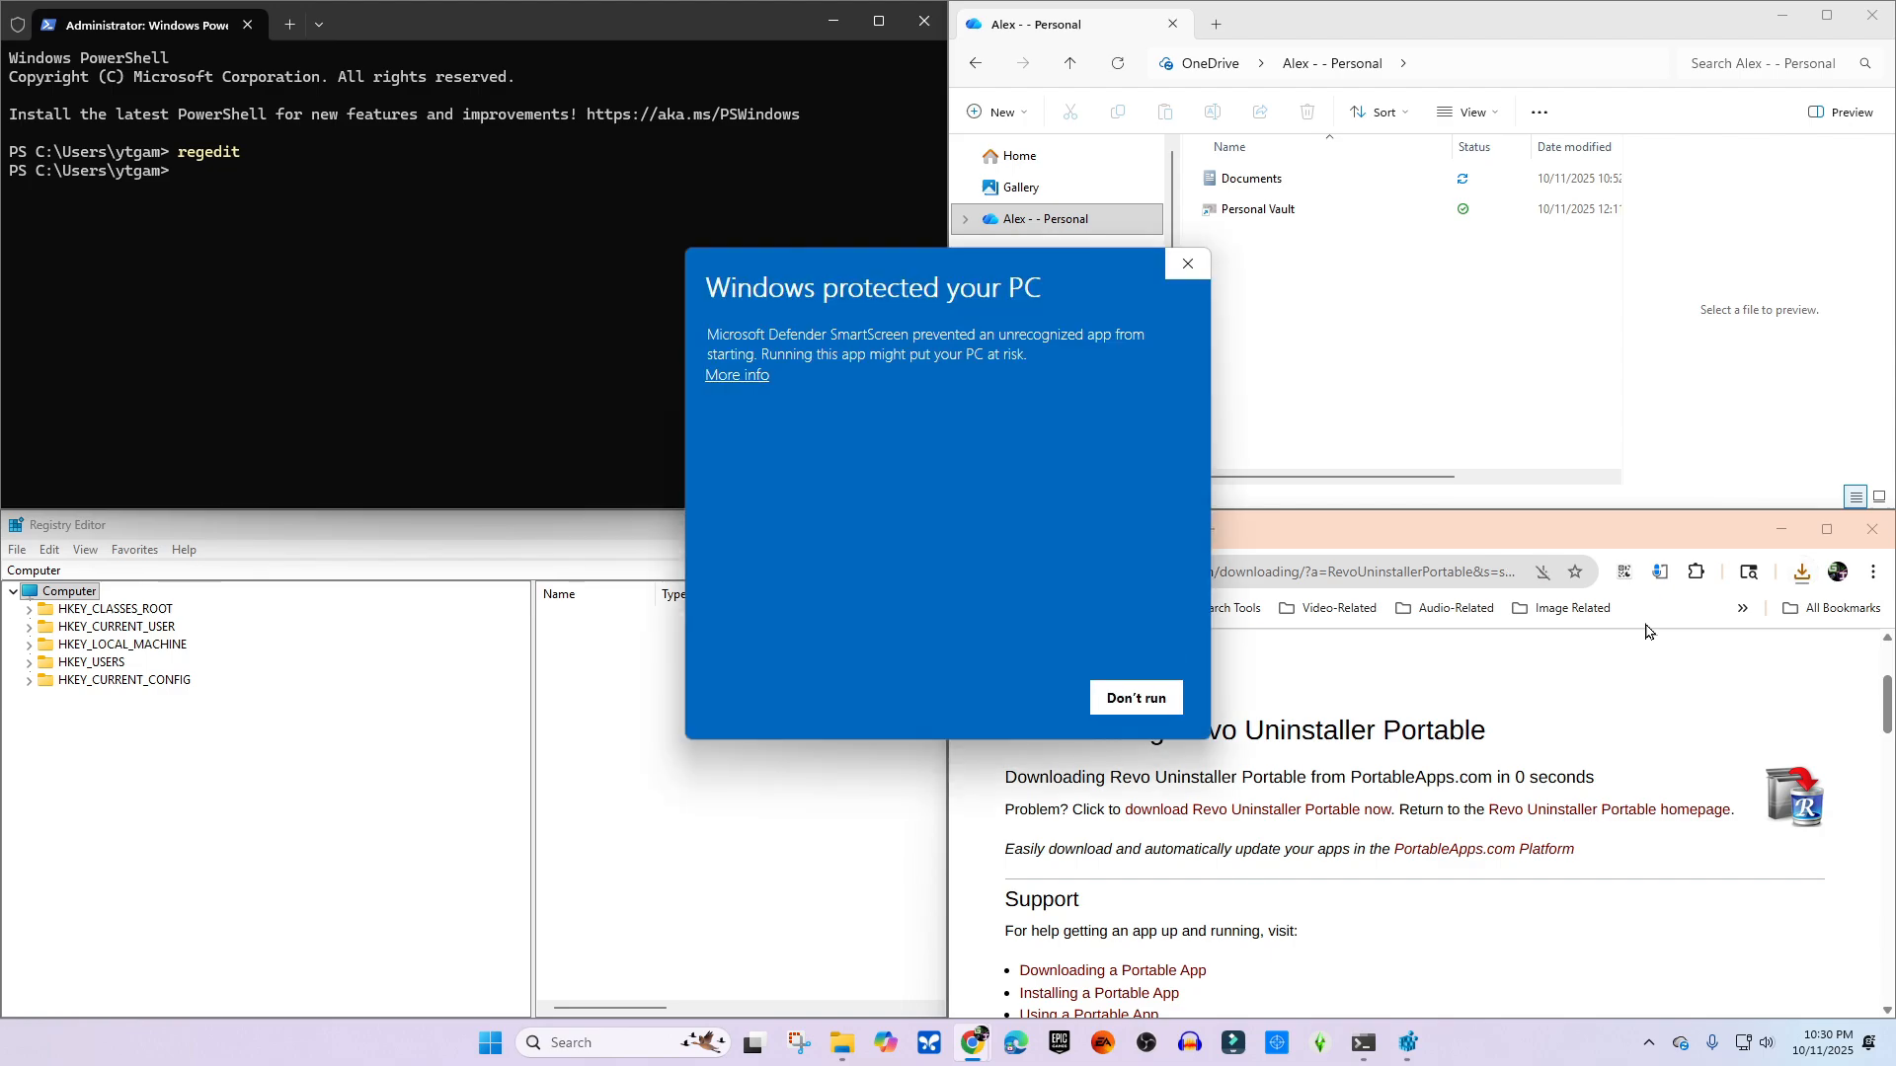
- Run the Revo Uninstaller Portable installer despite the SmartScreen block, install it in English to the default Downloads subfolder, and minimize the launched uninstaller
click(754, 387)
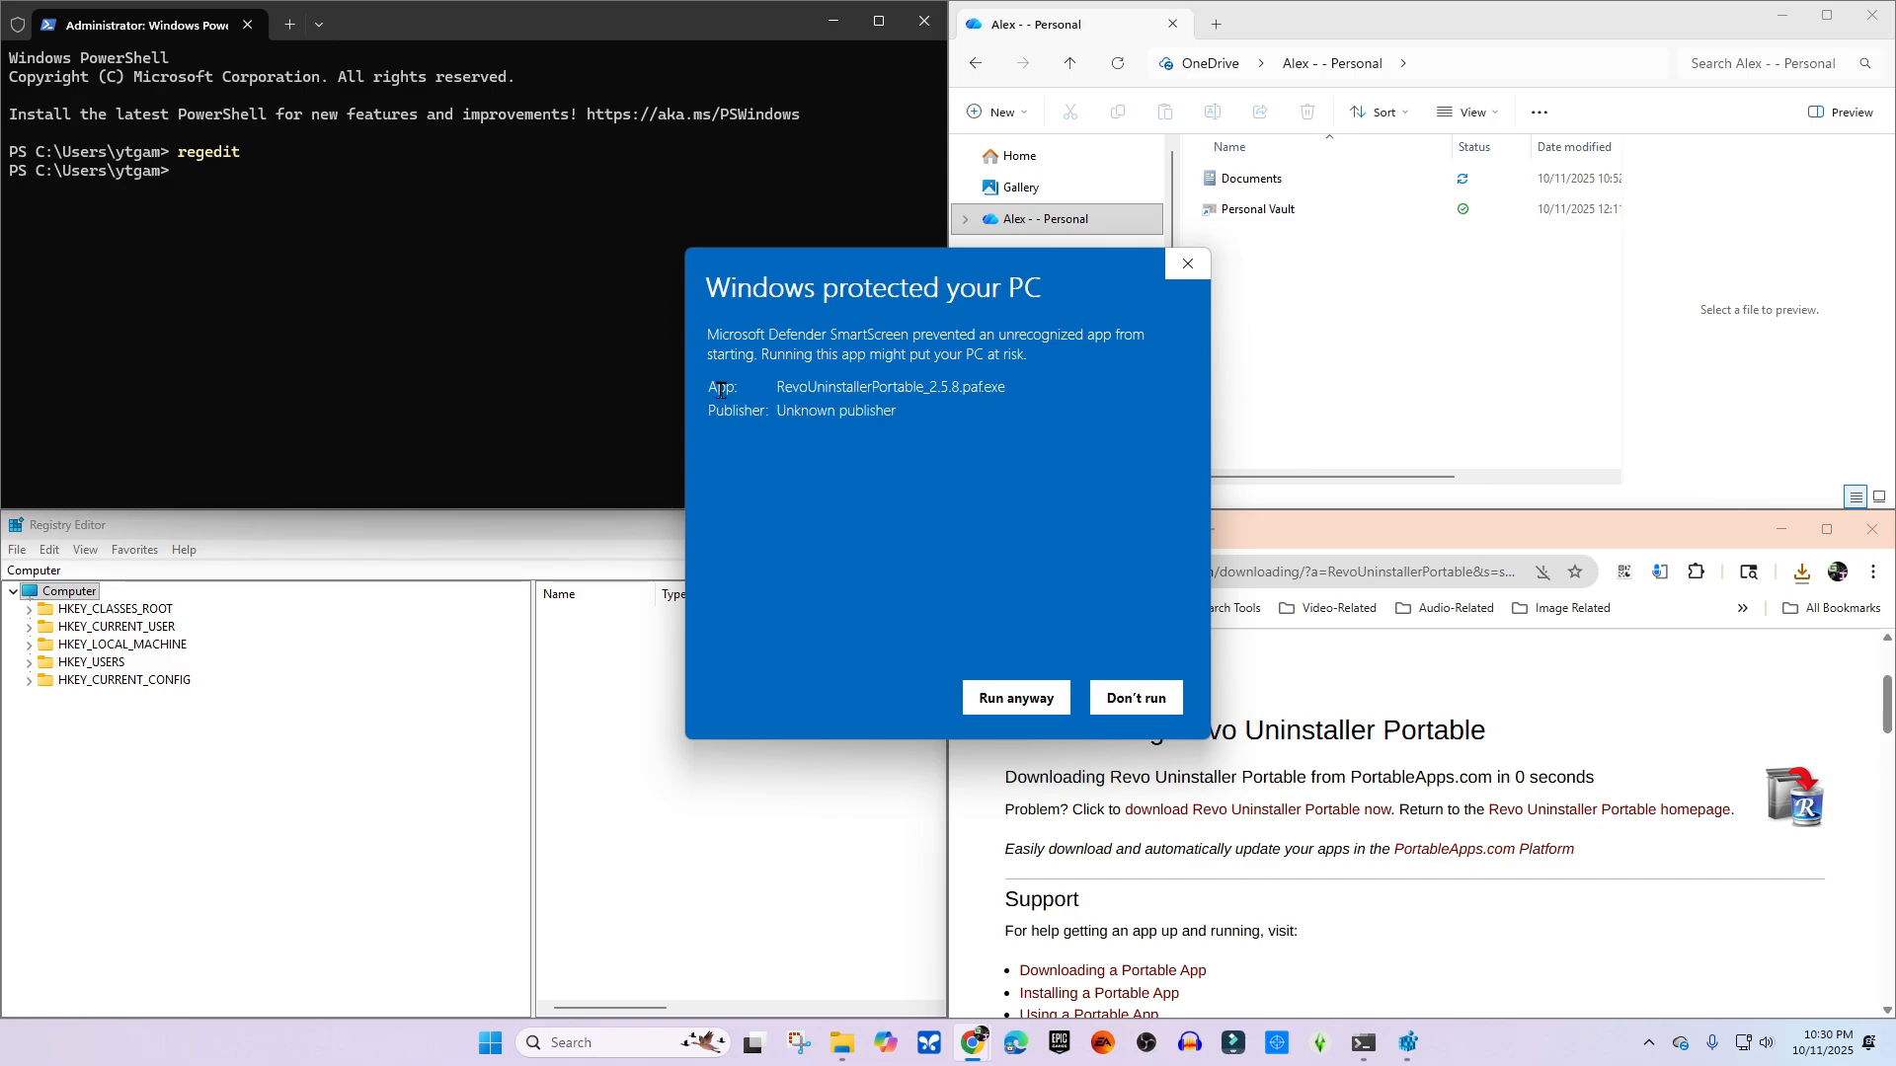
click(1006, 698)
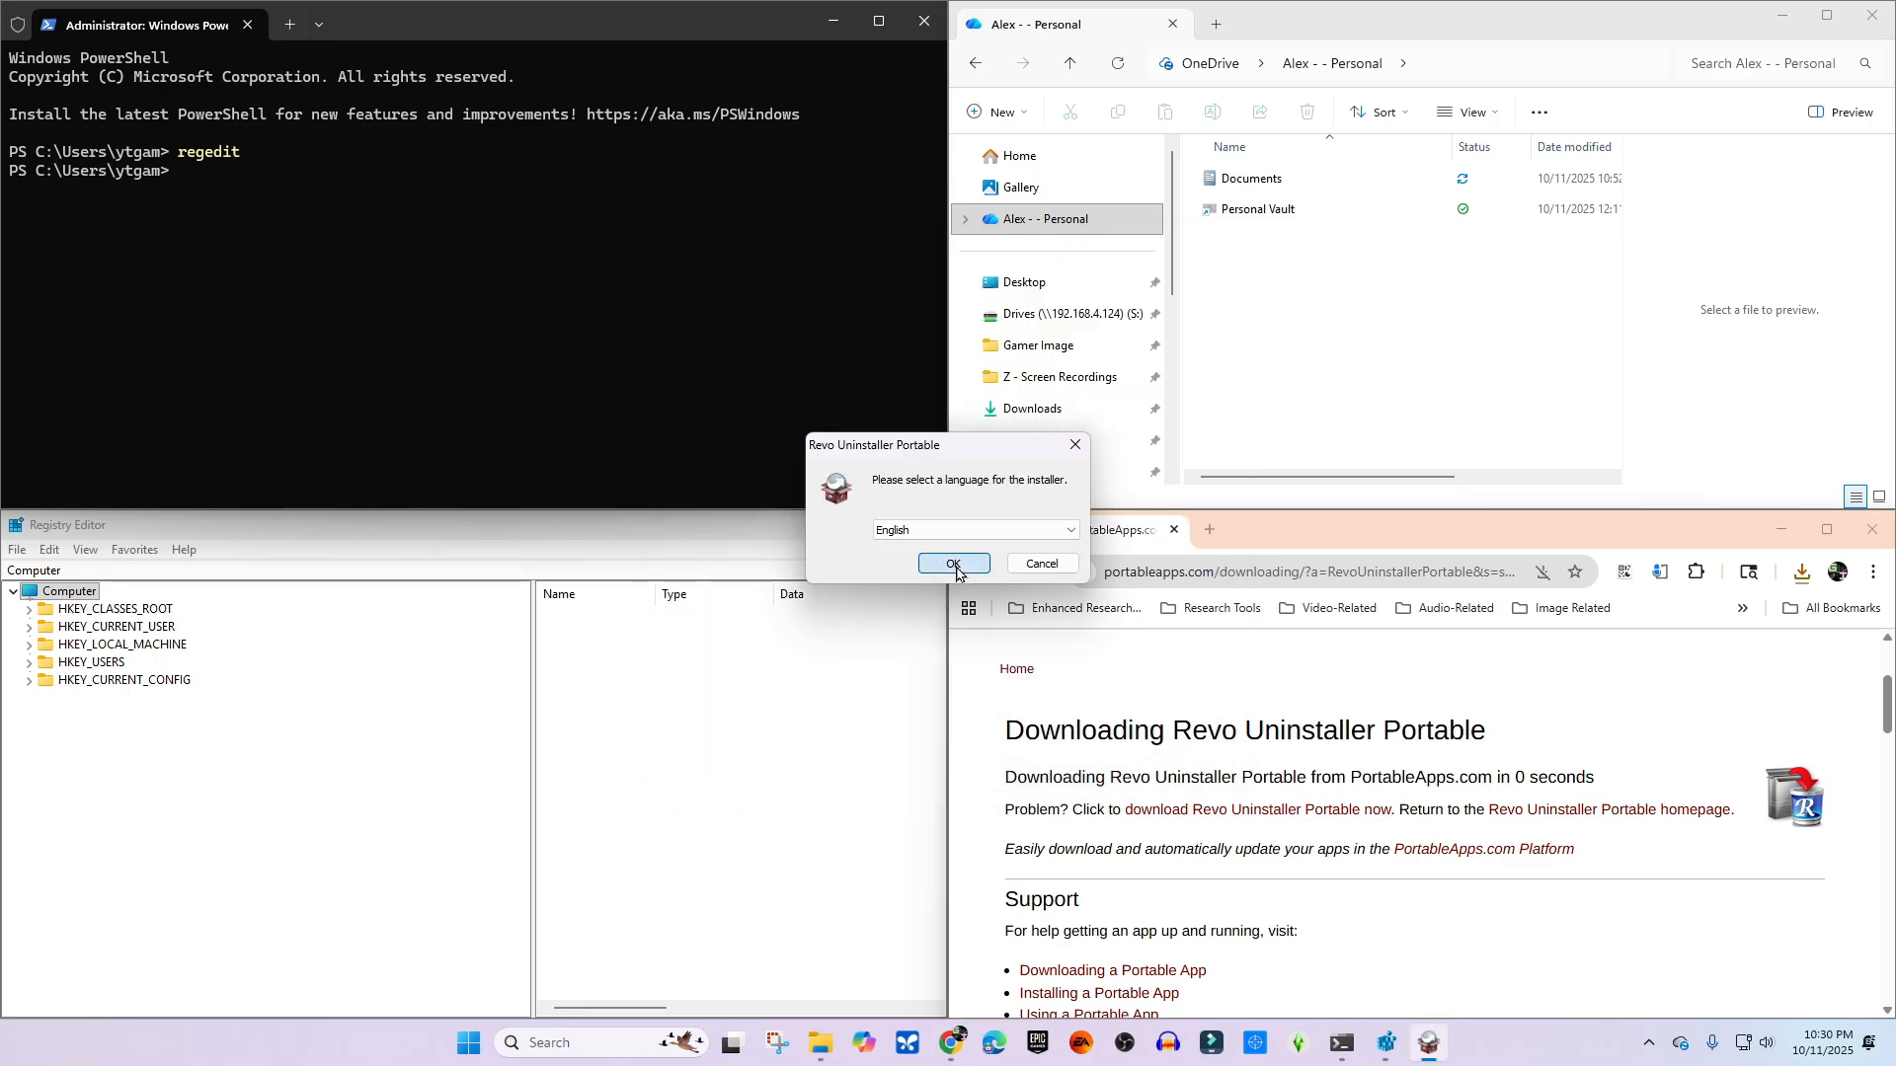
click(954, 563)
click(1055, 677)
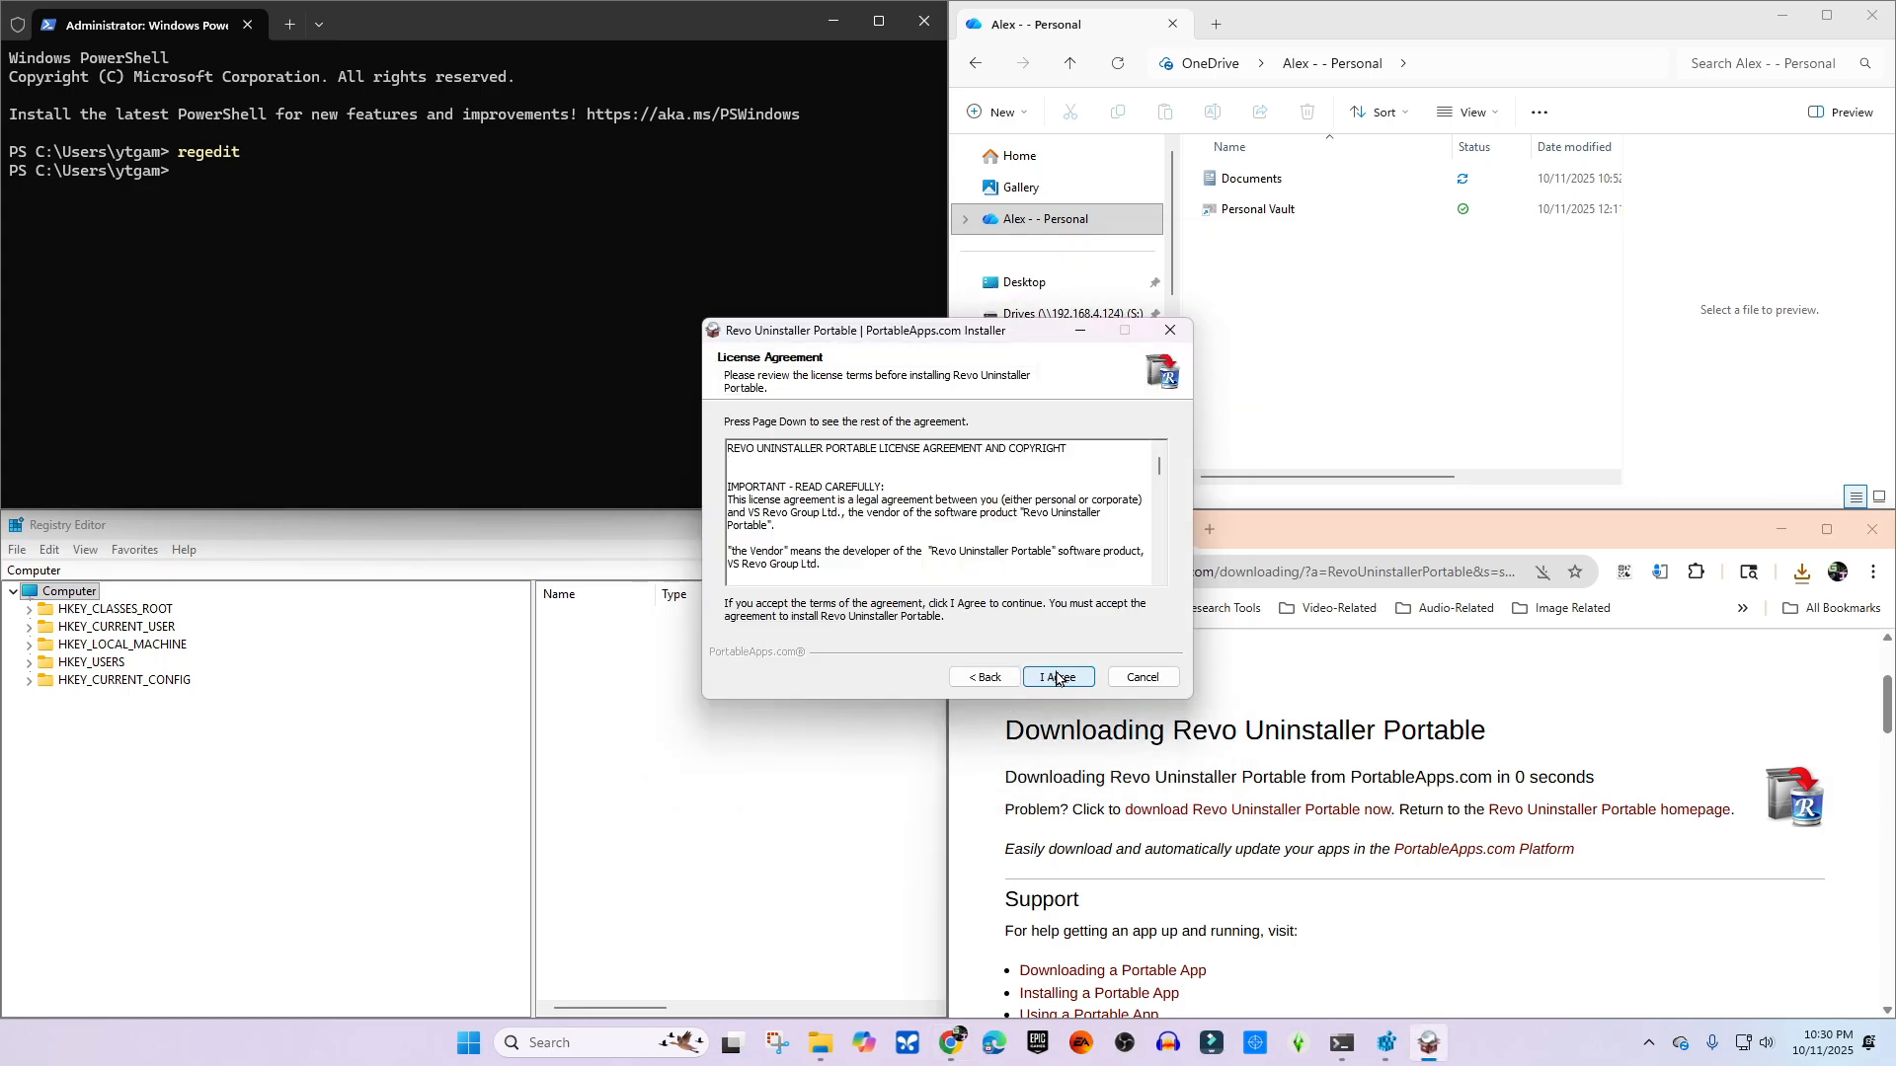
click(1057, 677)
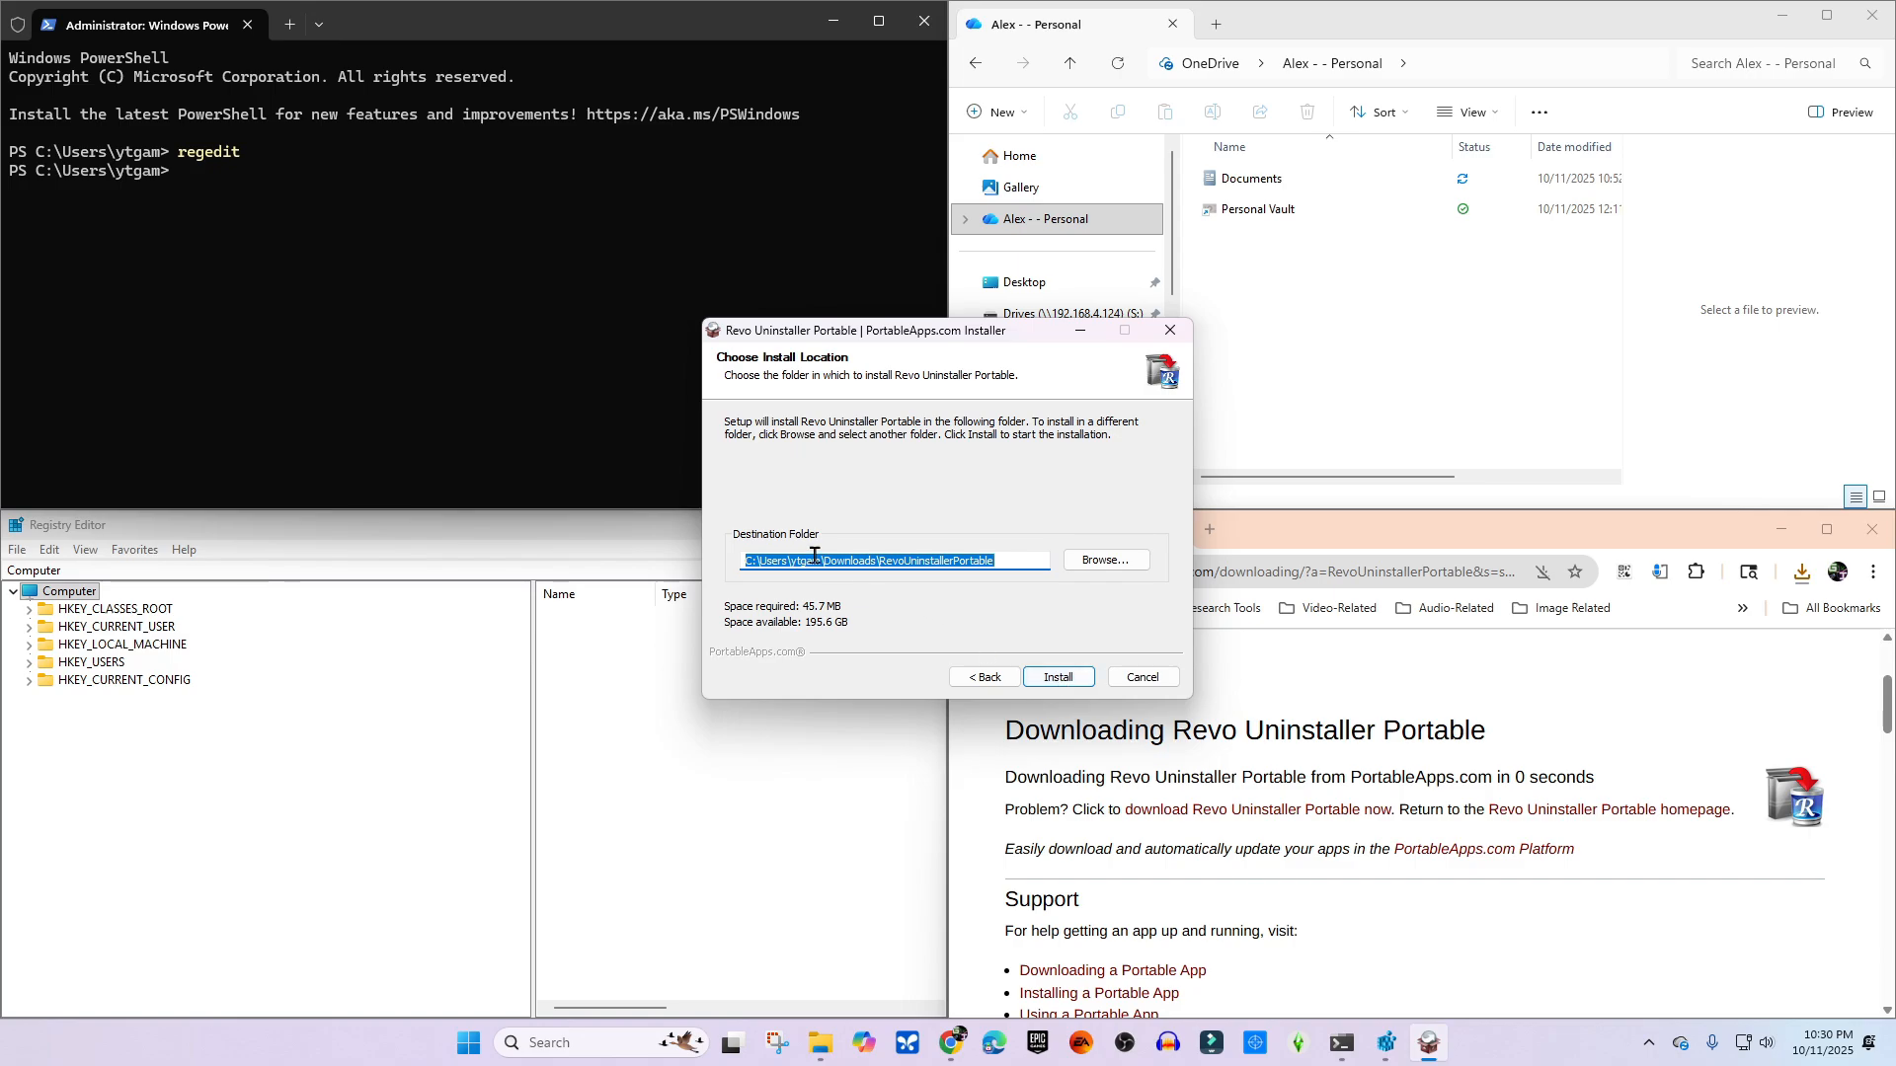
click(1067, 675)
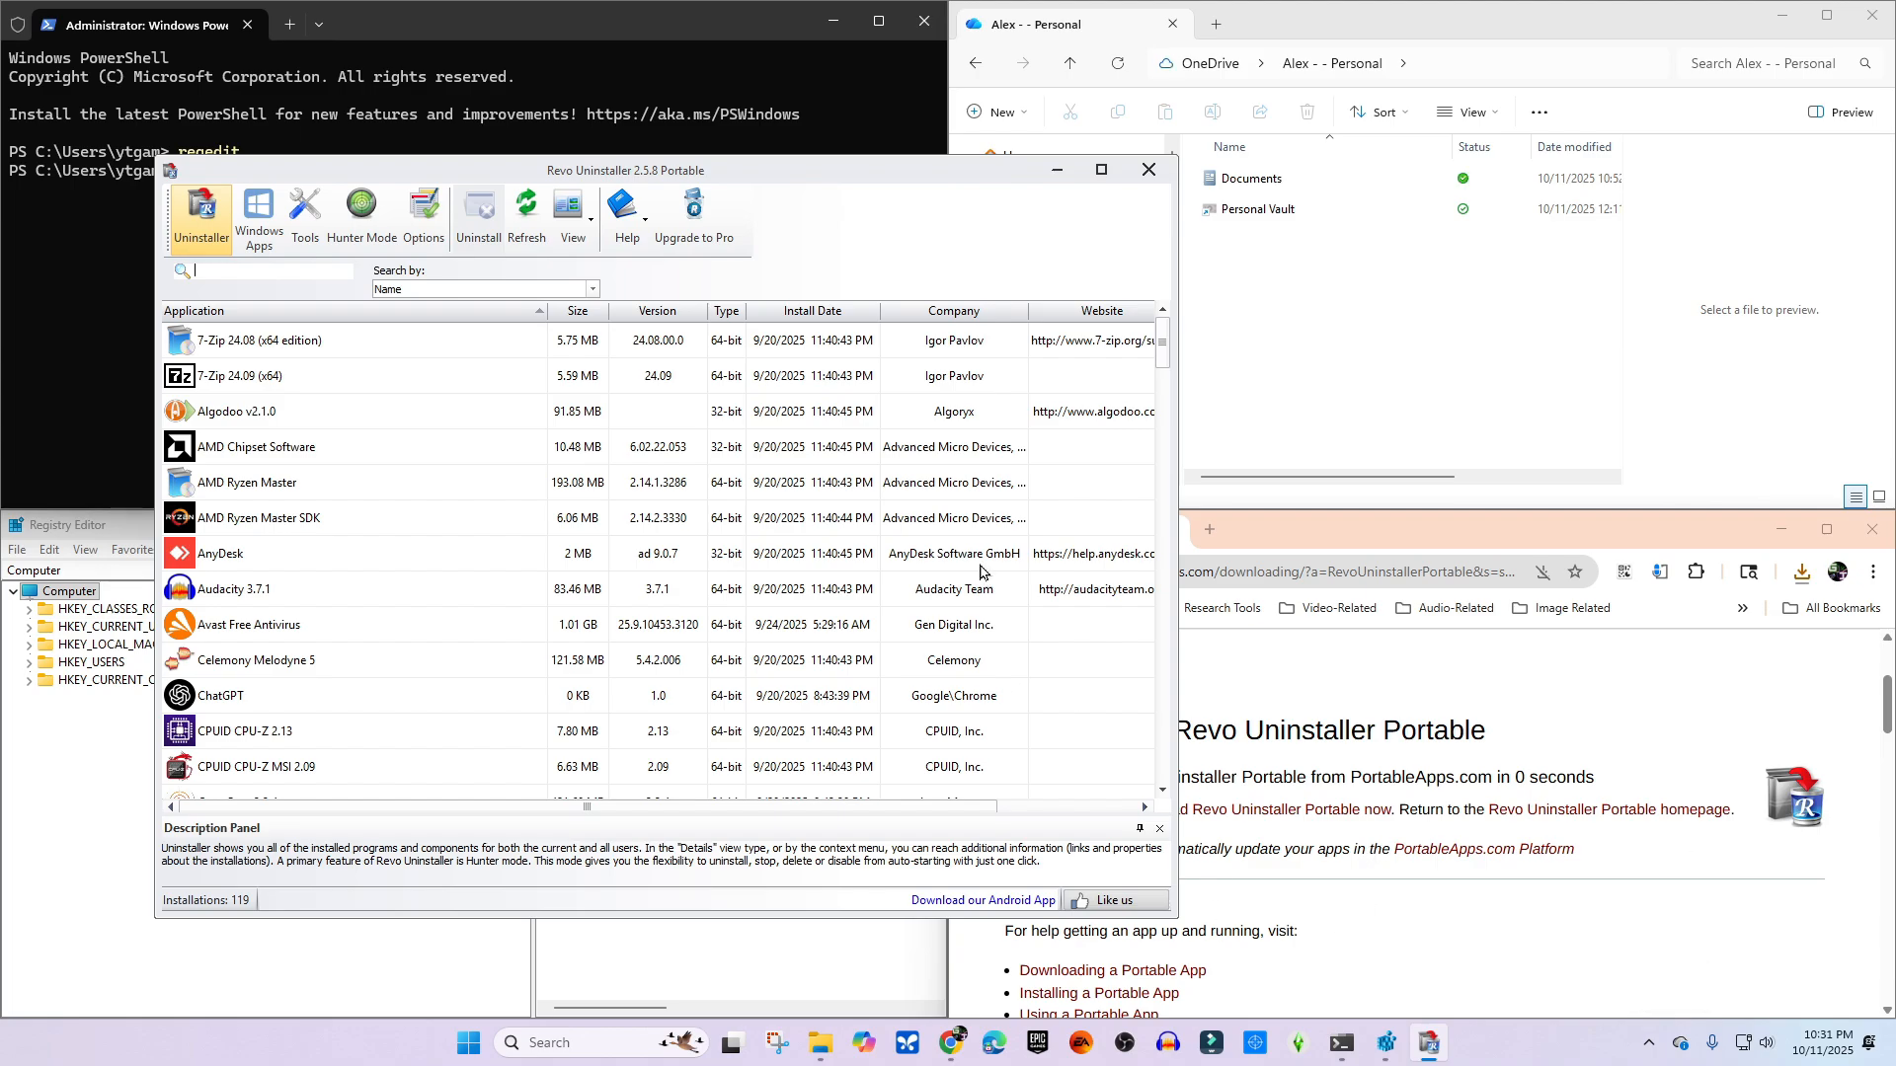
click(1057, 170)
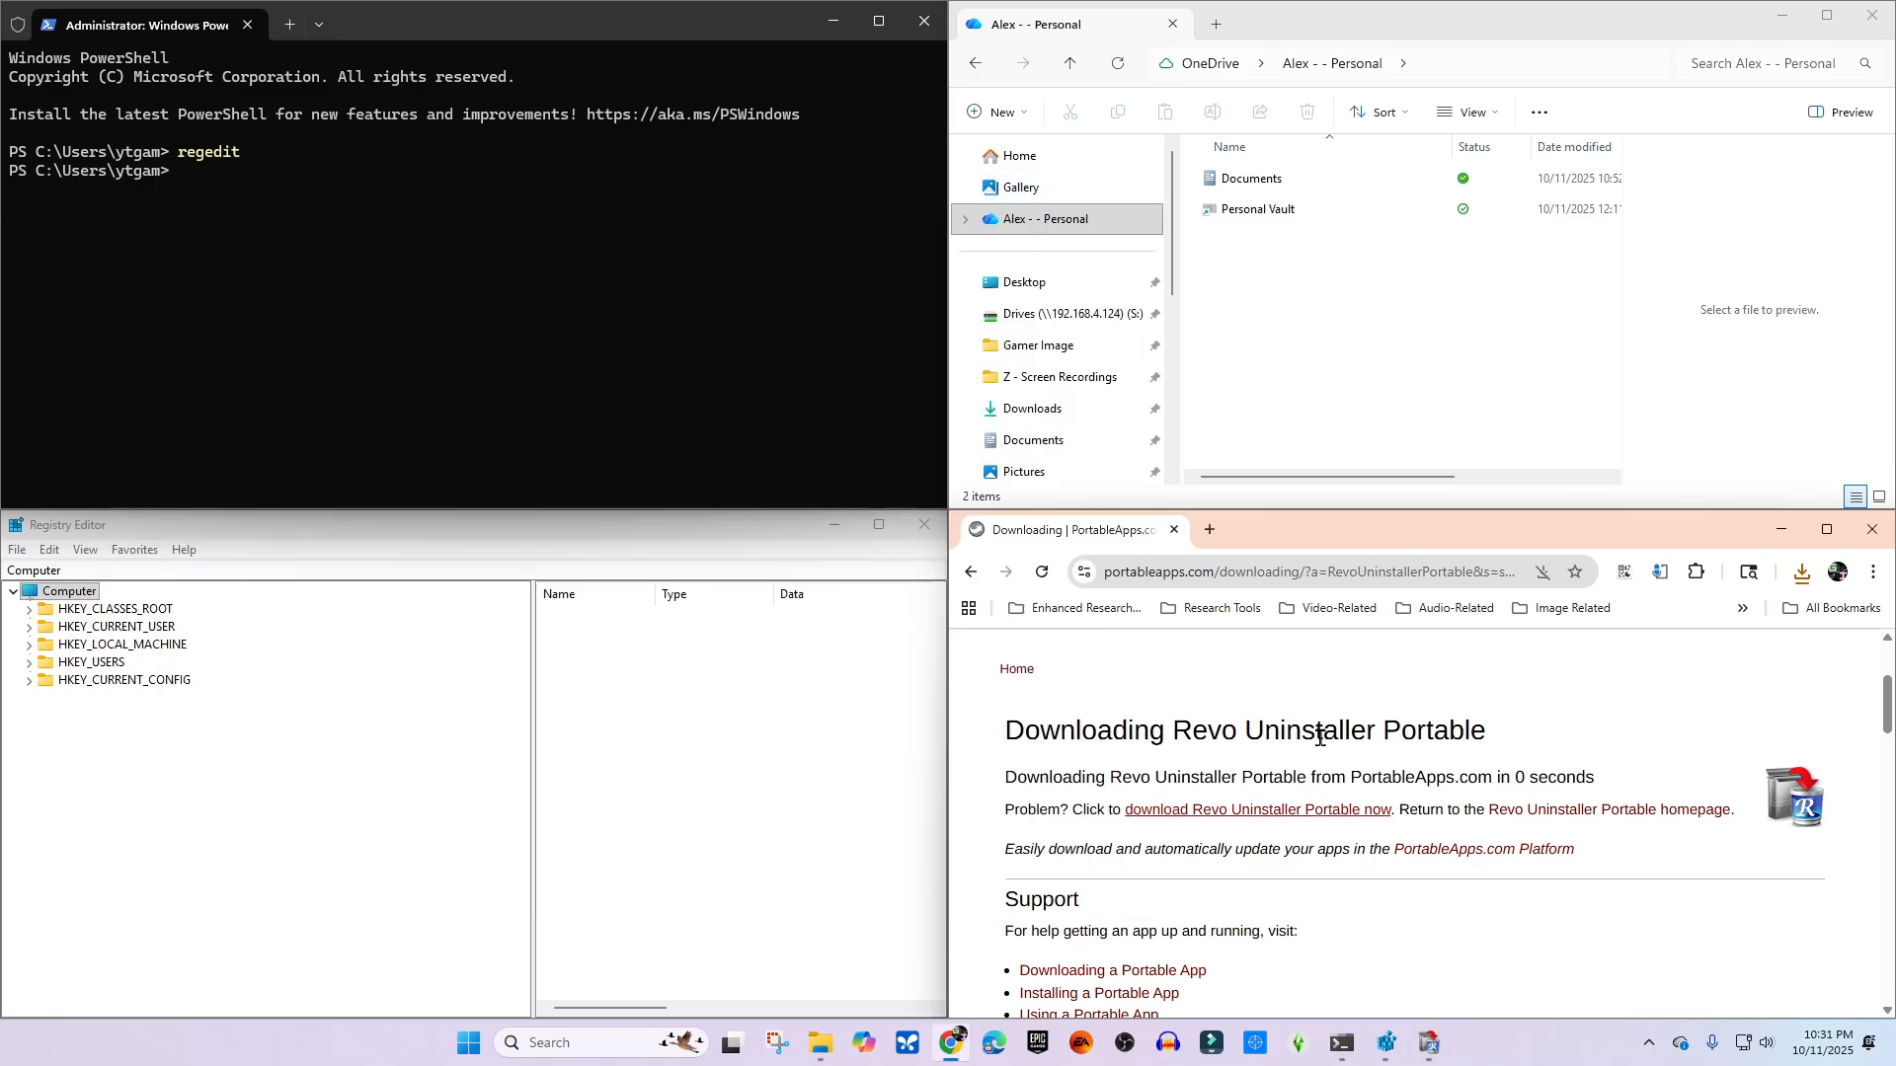
- Check the OneDrive sync status and examine the size and contents in the OneDrive Documents folder's properties
click(1681, 1042)
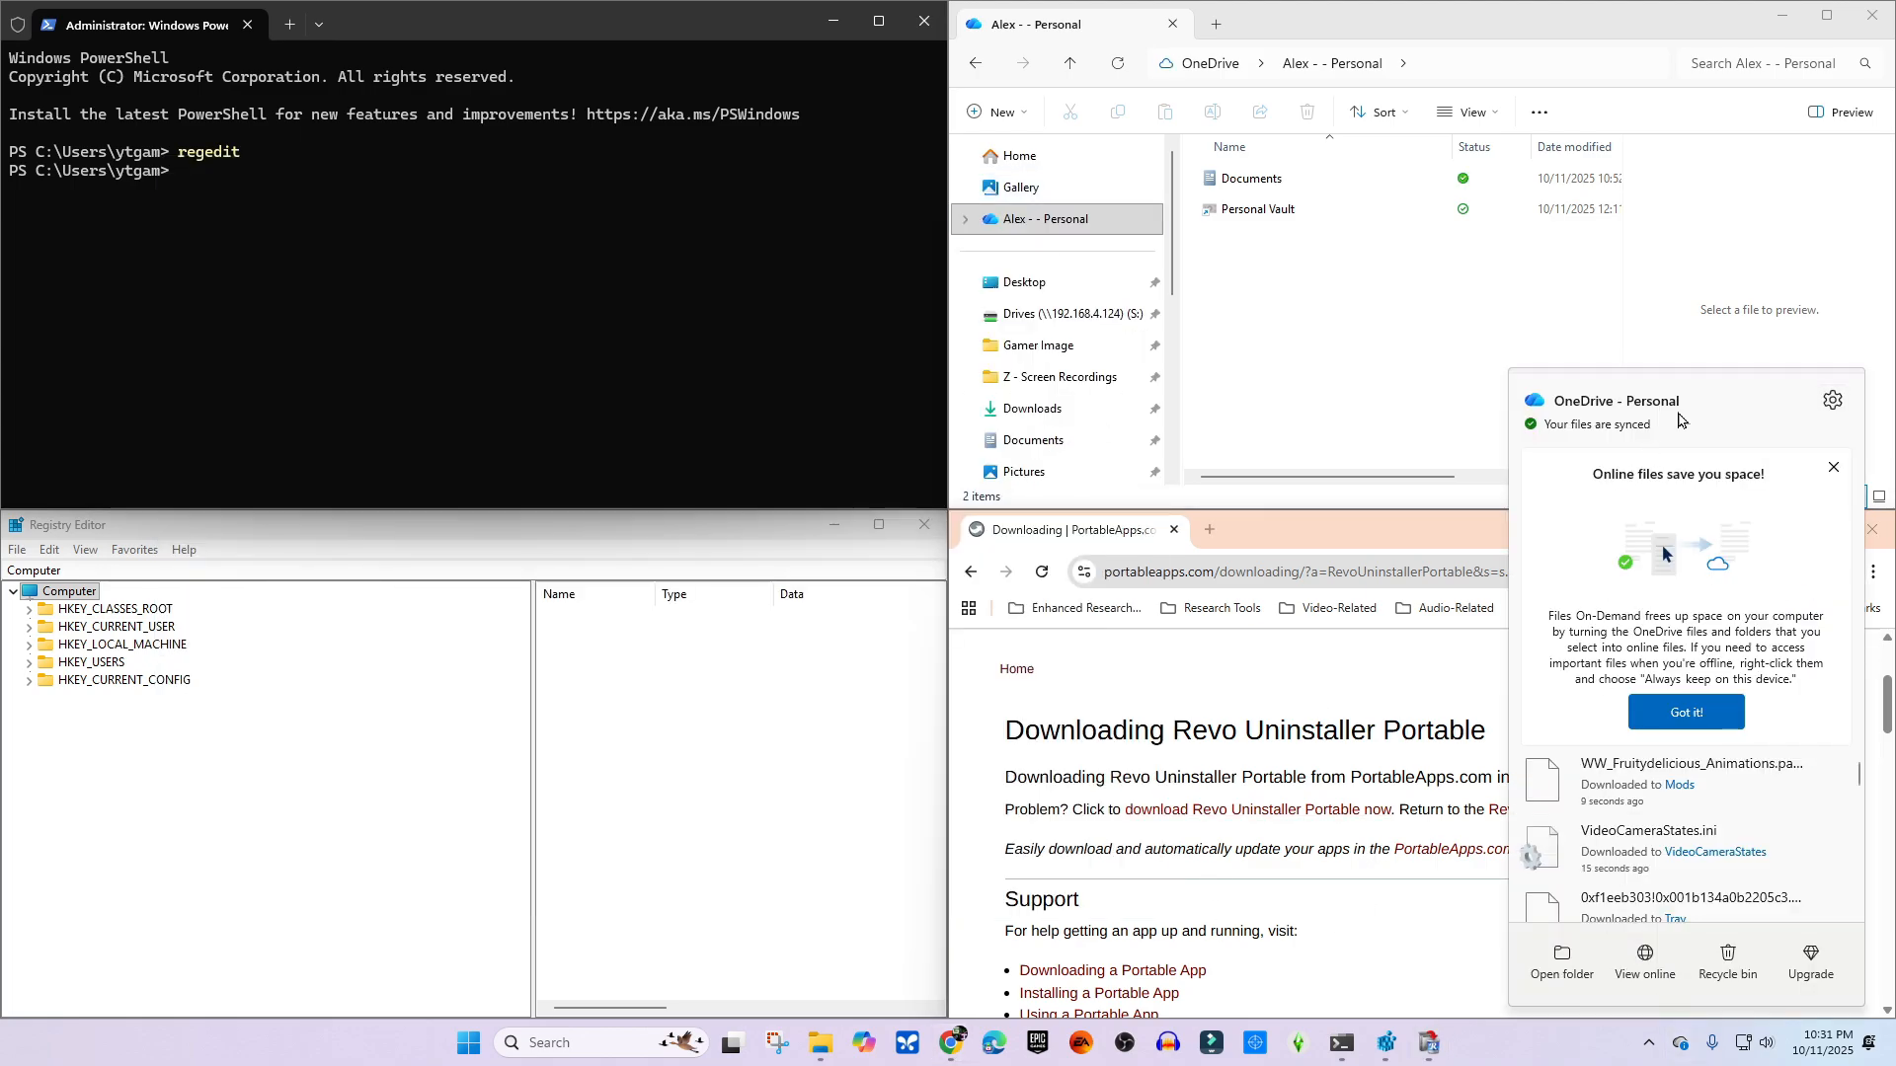
click(1377, 316)
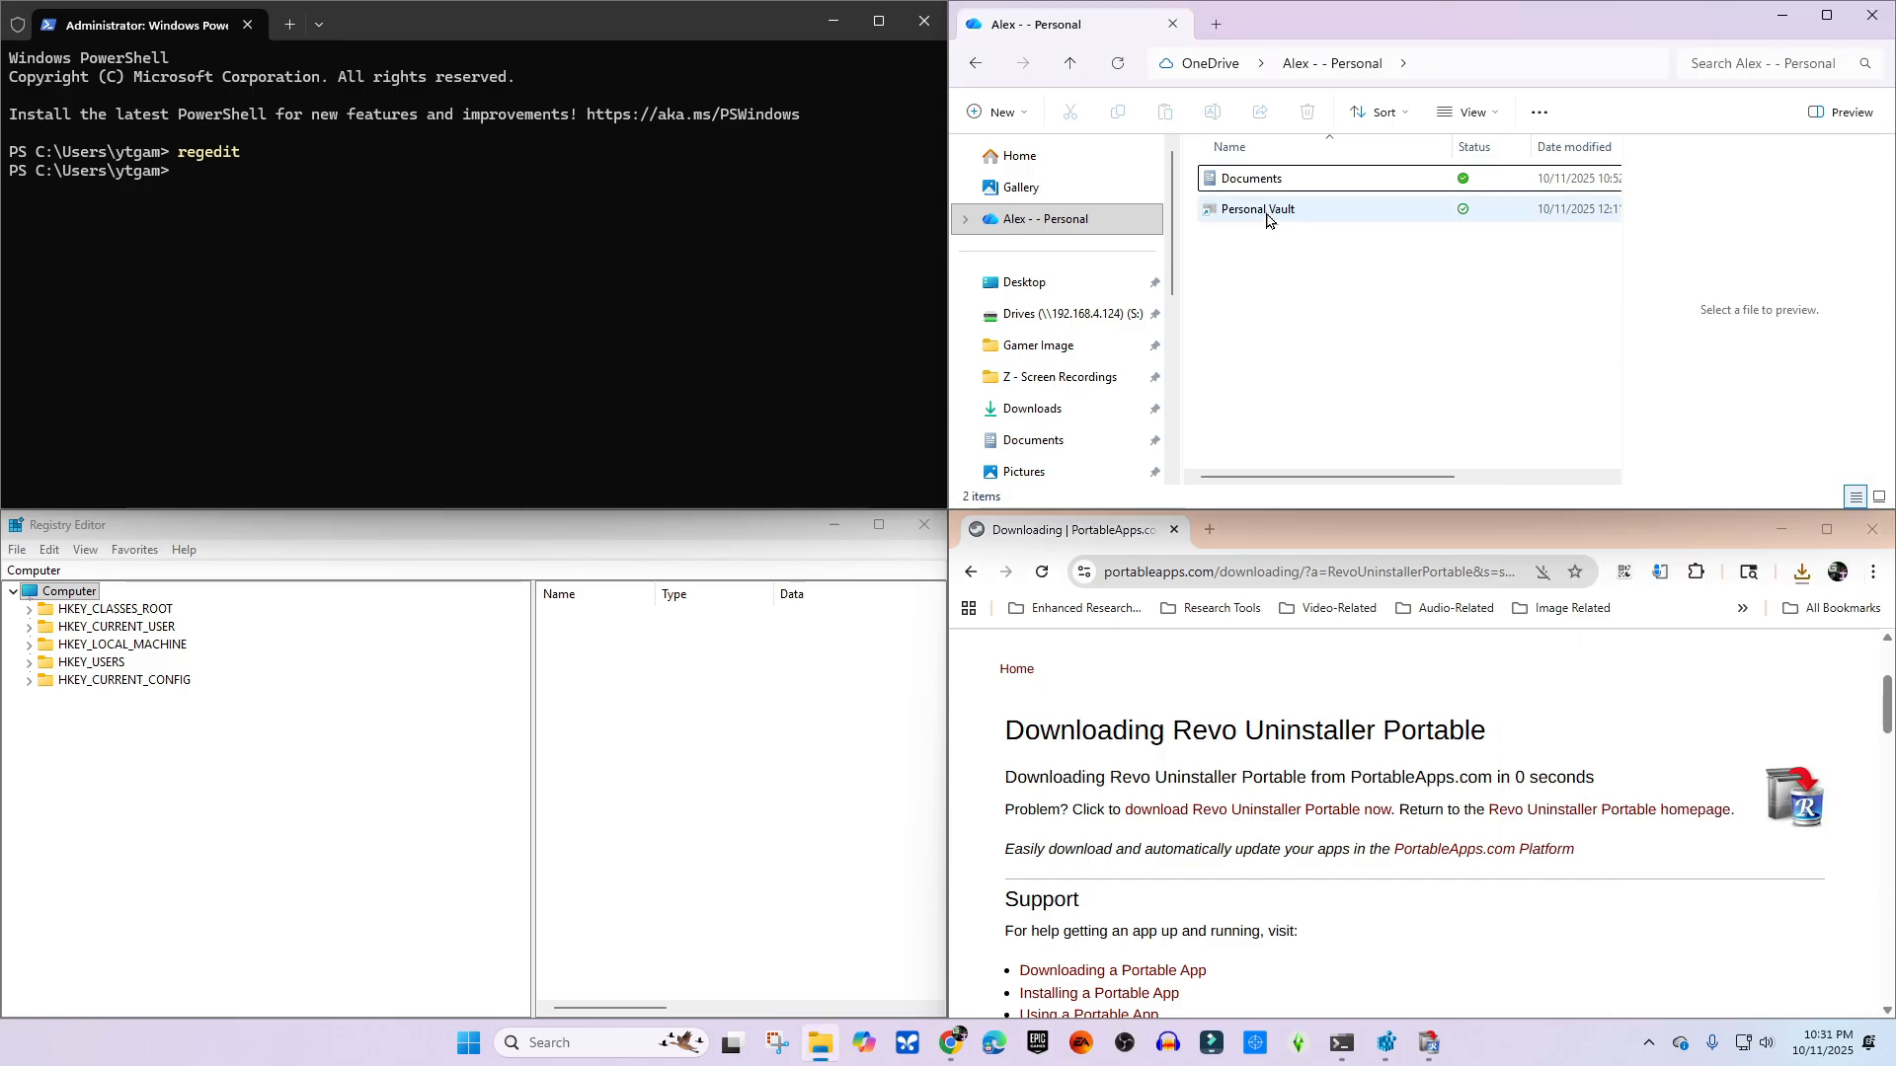
right_click(1257, 179)
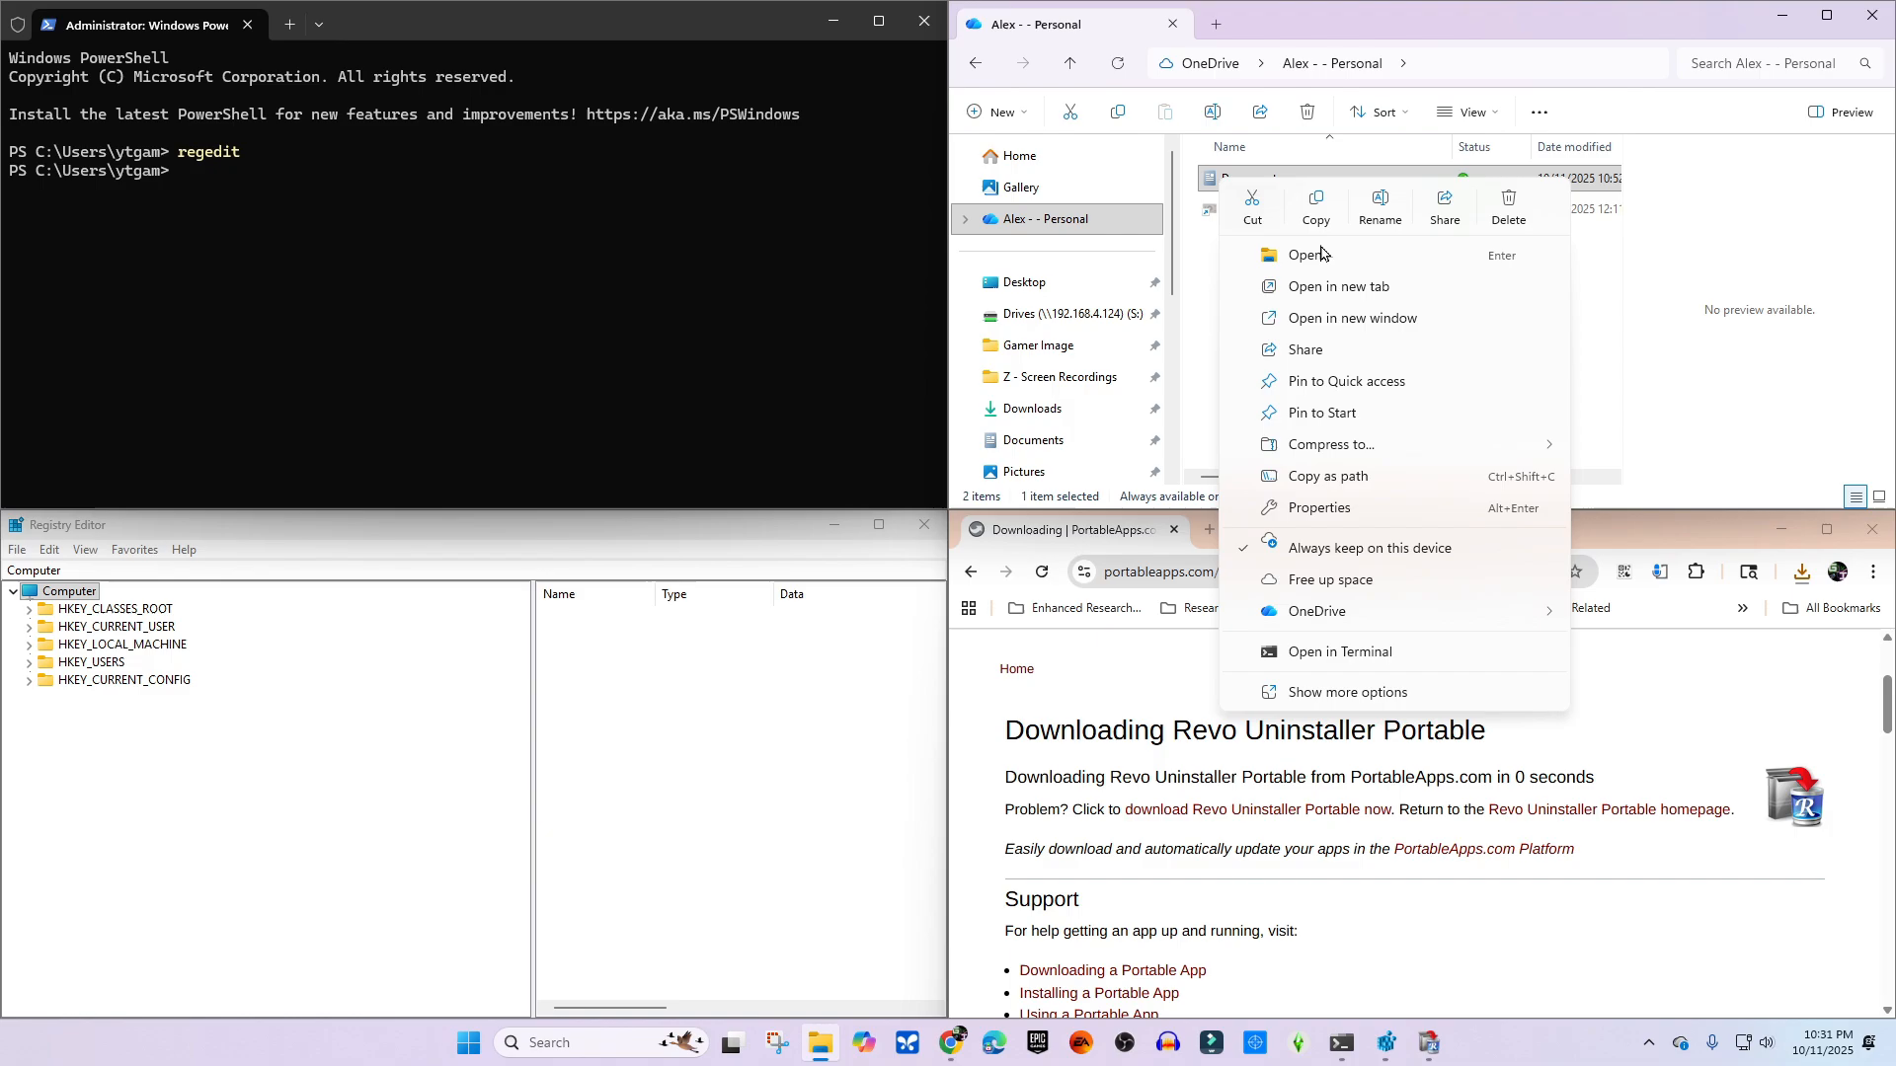
click(1320, 509)
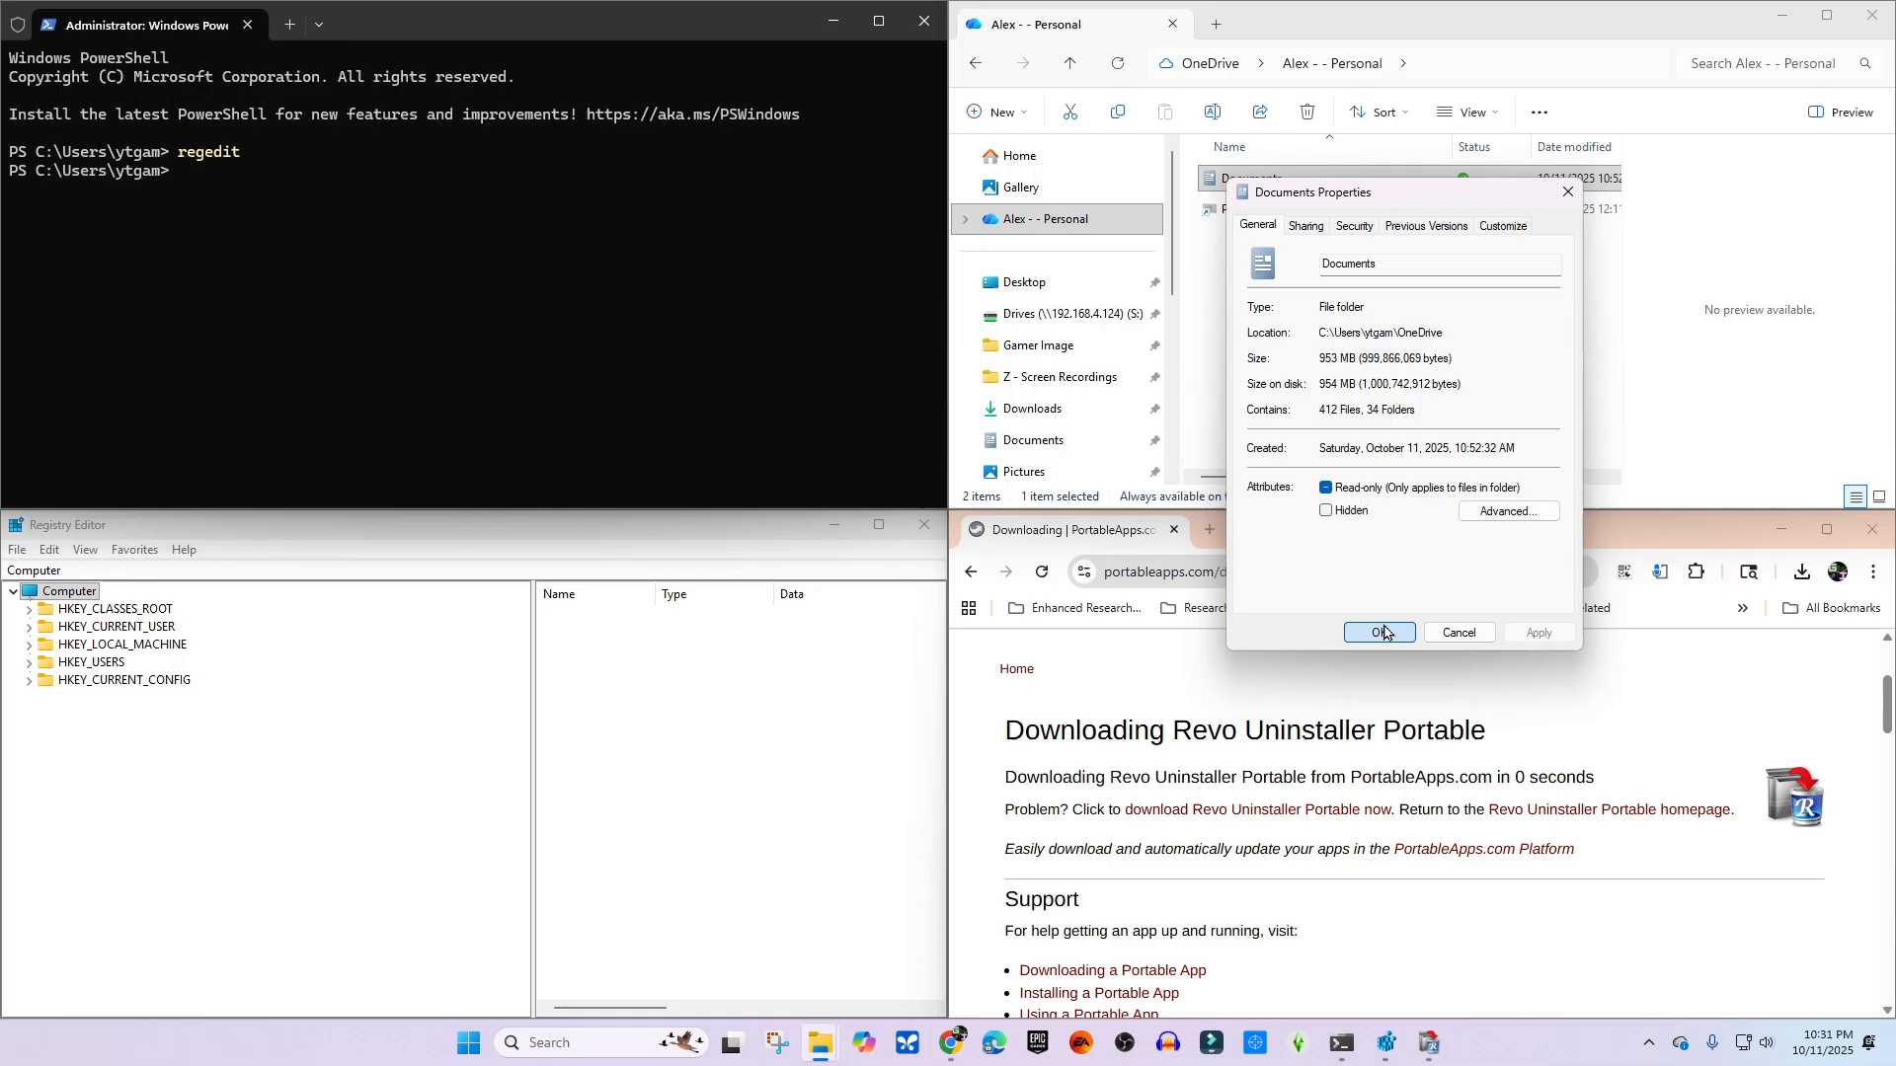
click(1382, 632)
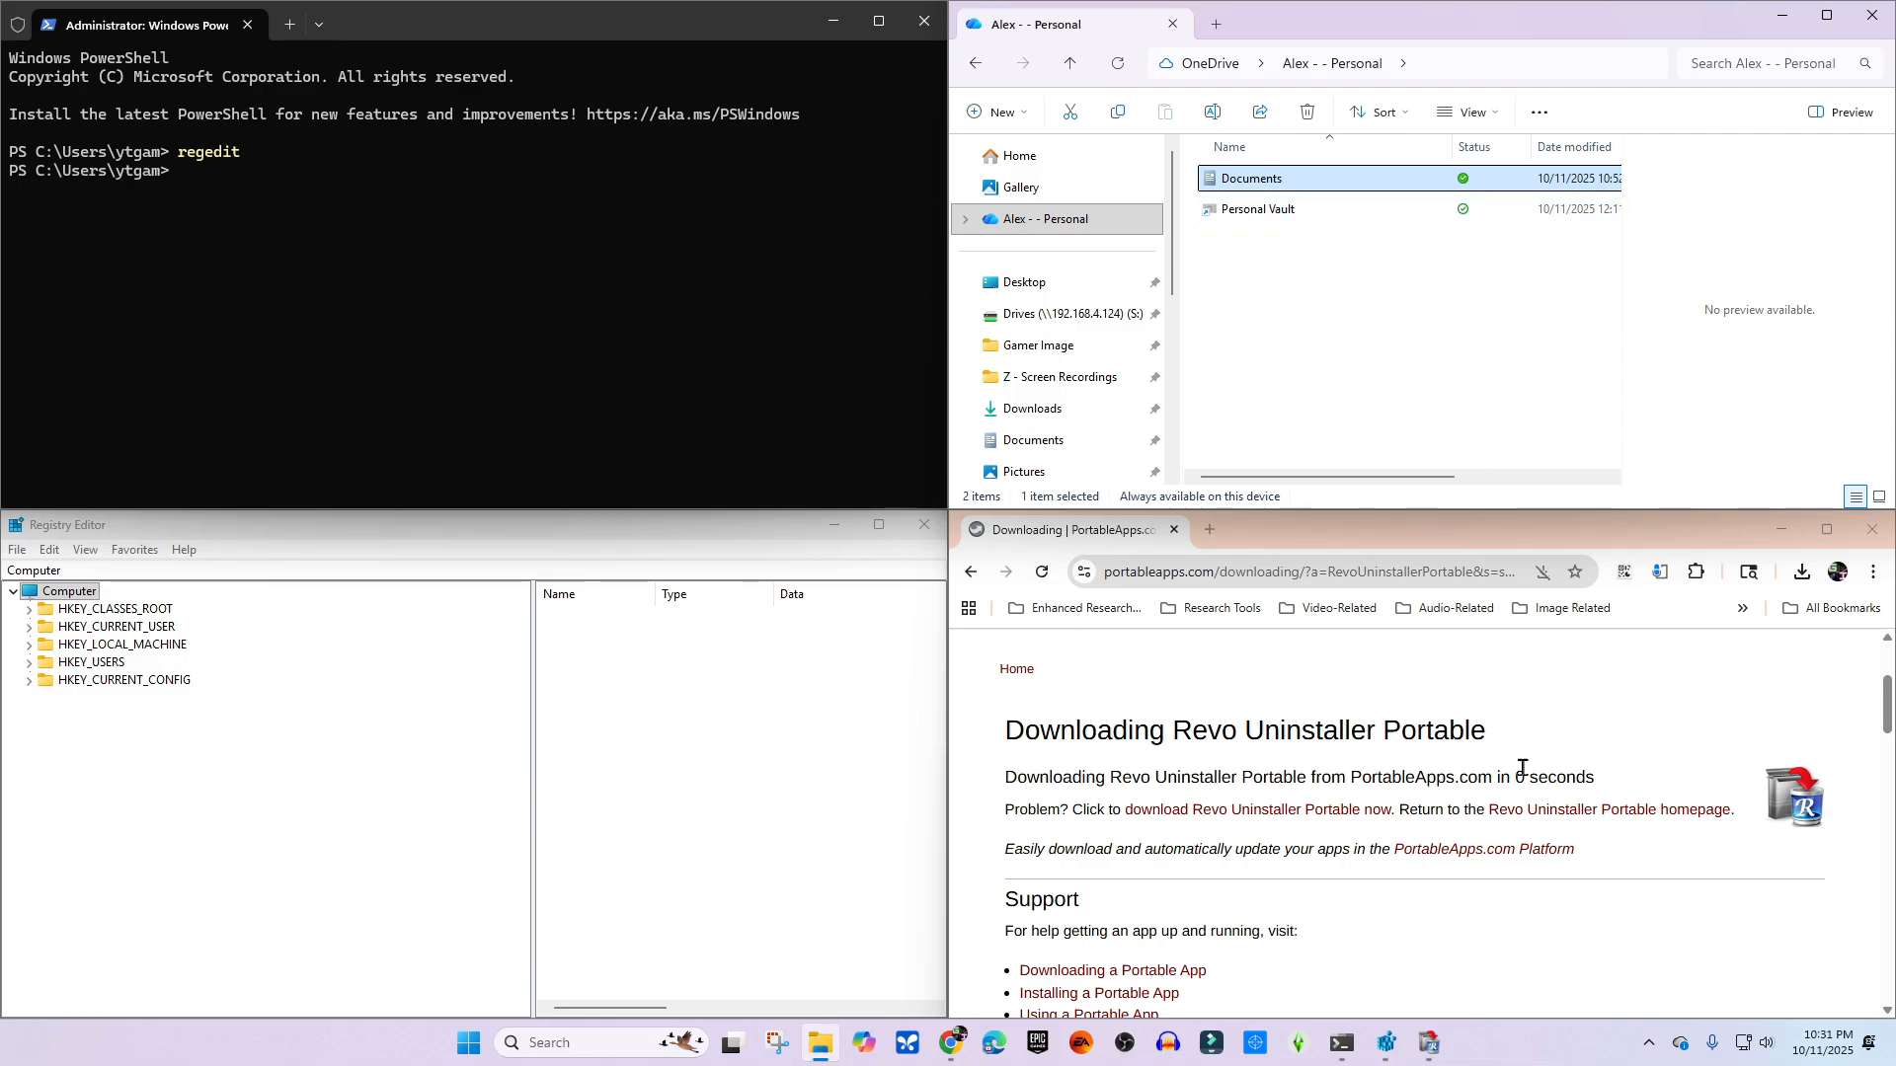
- Unlink the OneDrive account from this PC in the OneDrive account settings, and check OneDrive's connection status
click(1685, 1044)
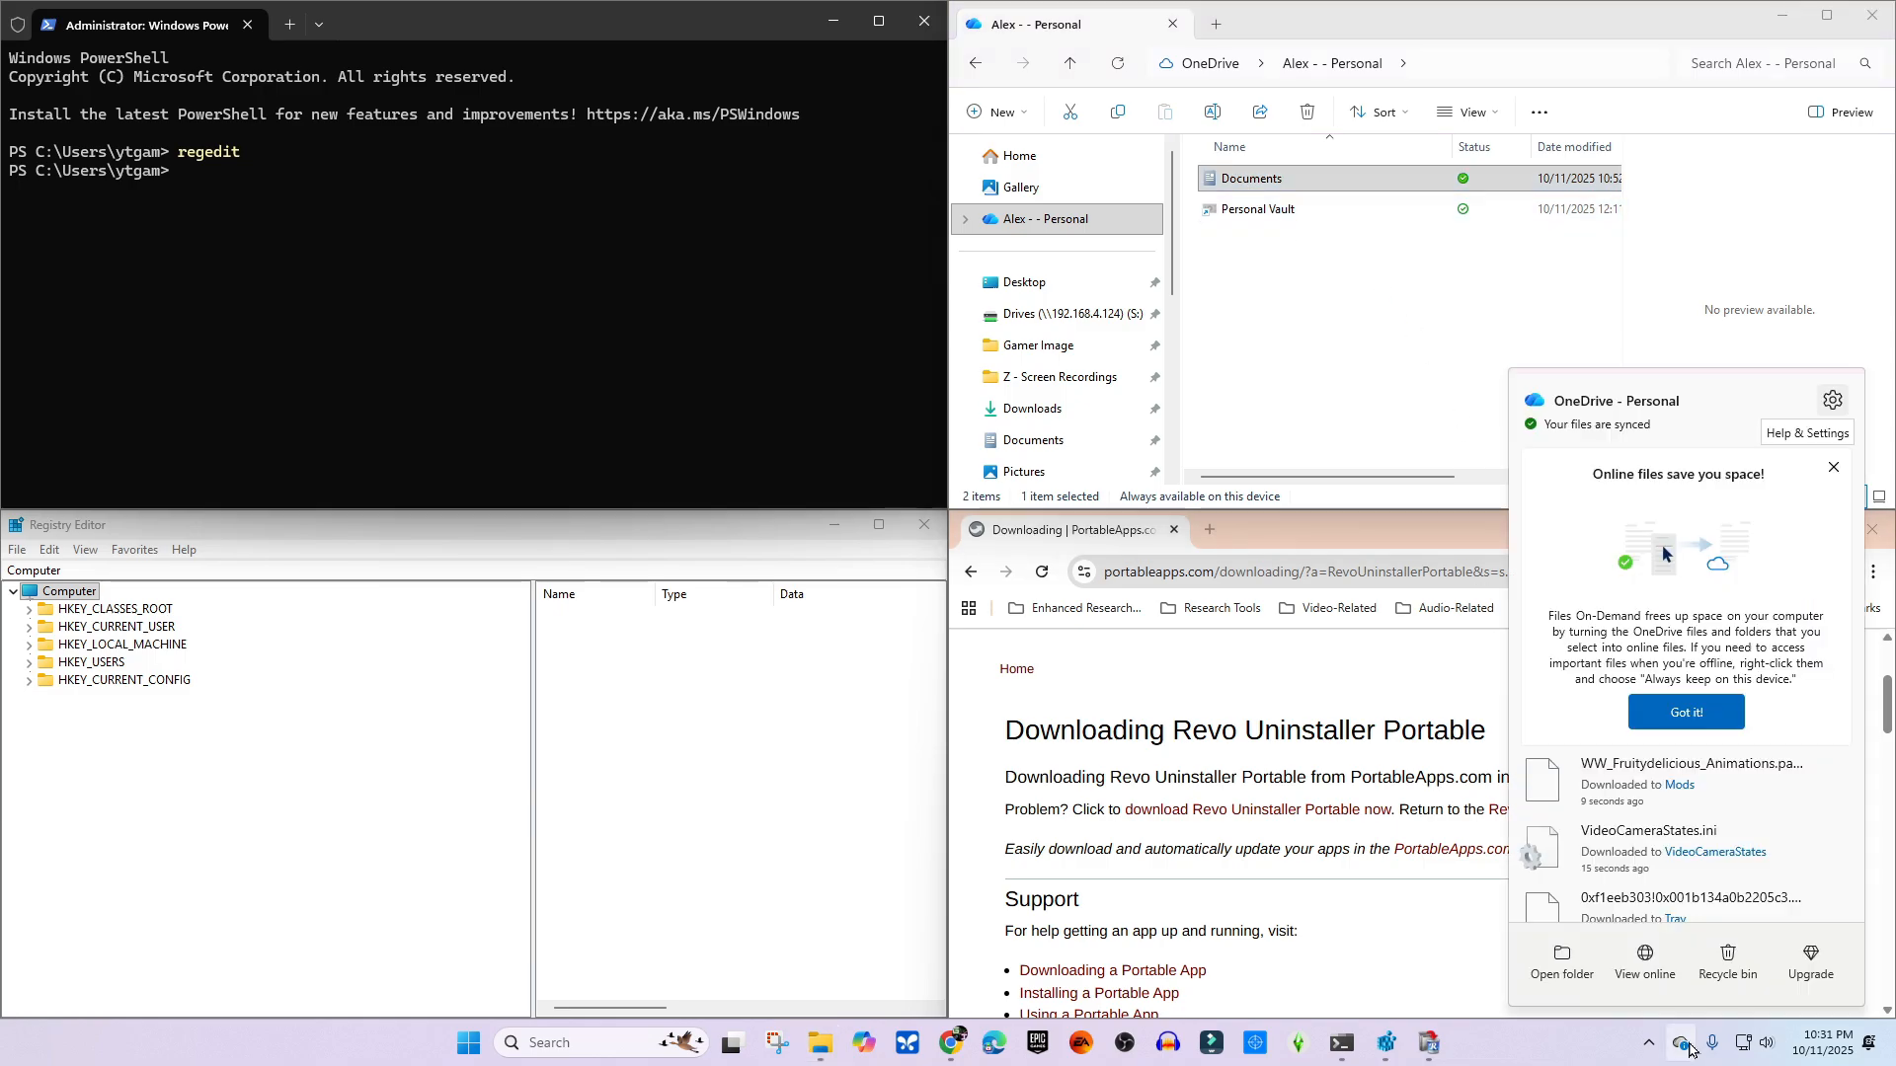
click(1831, 401)
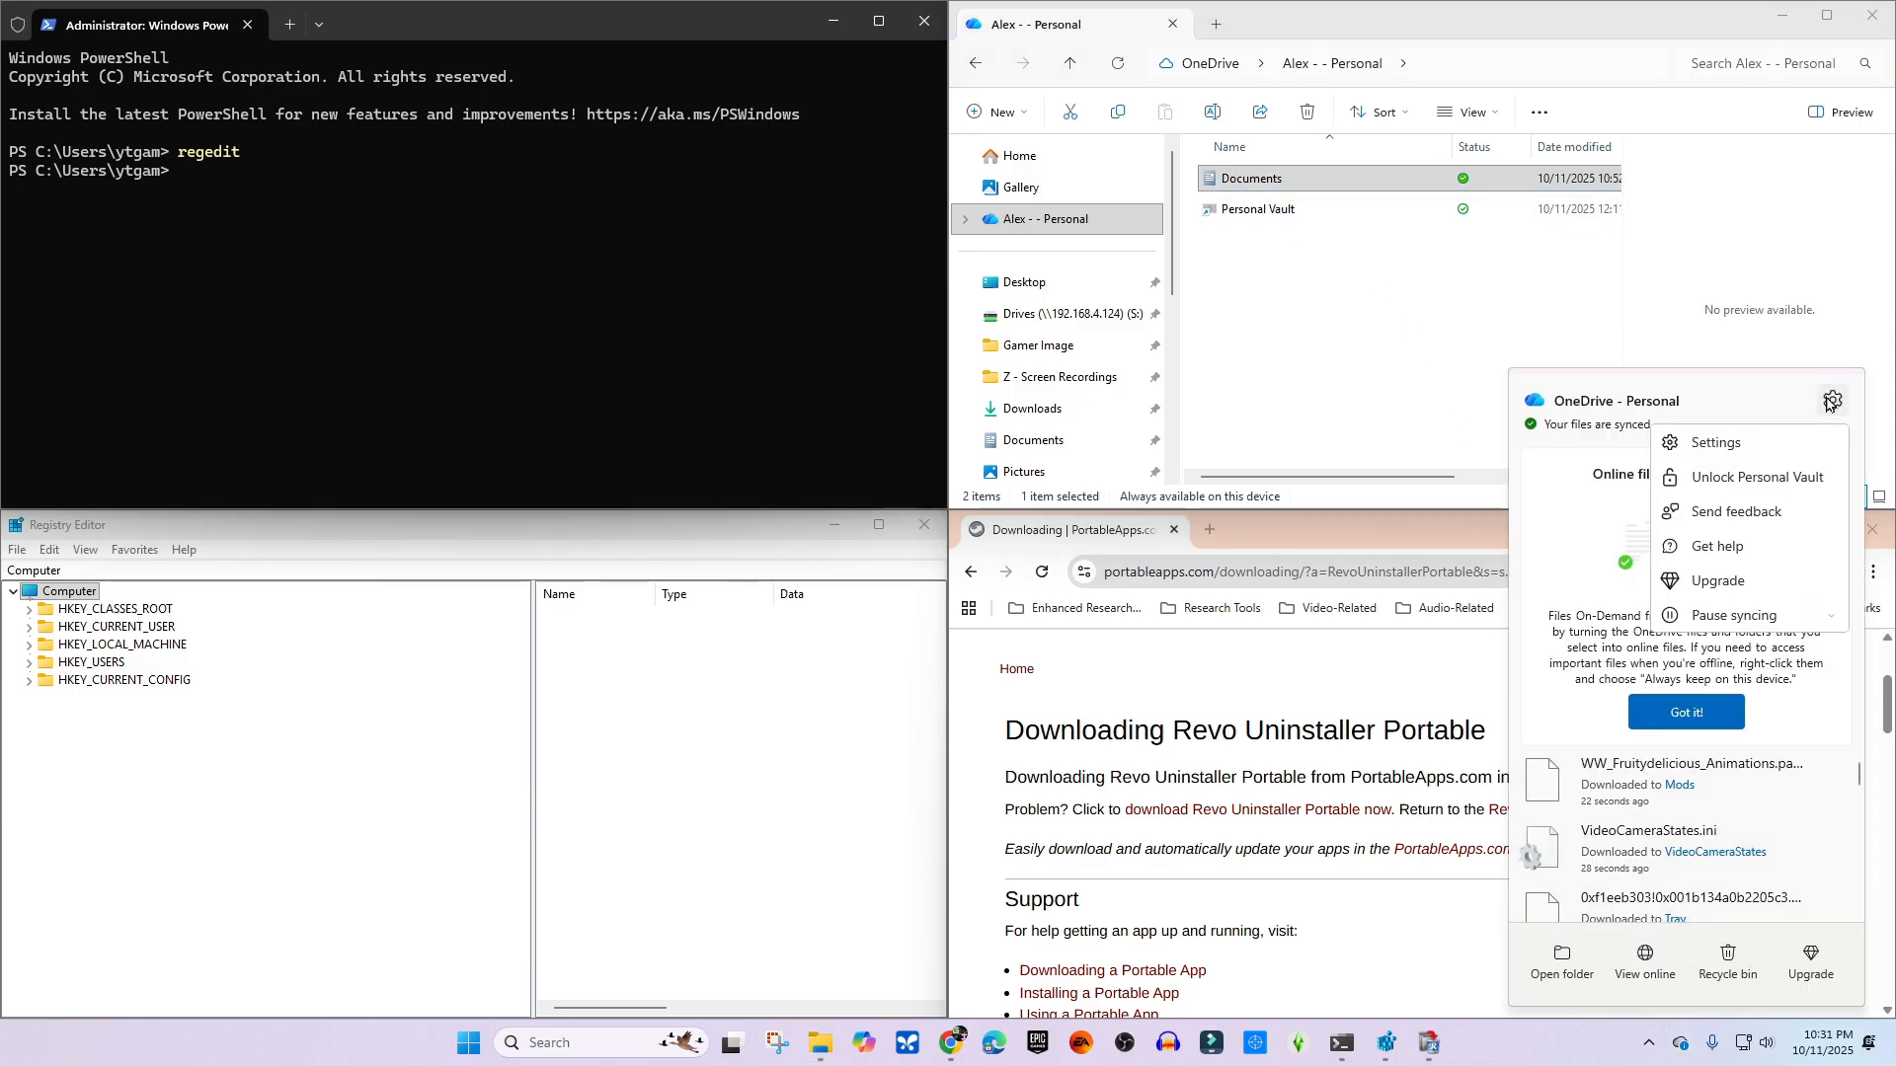
click(1691, 444)
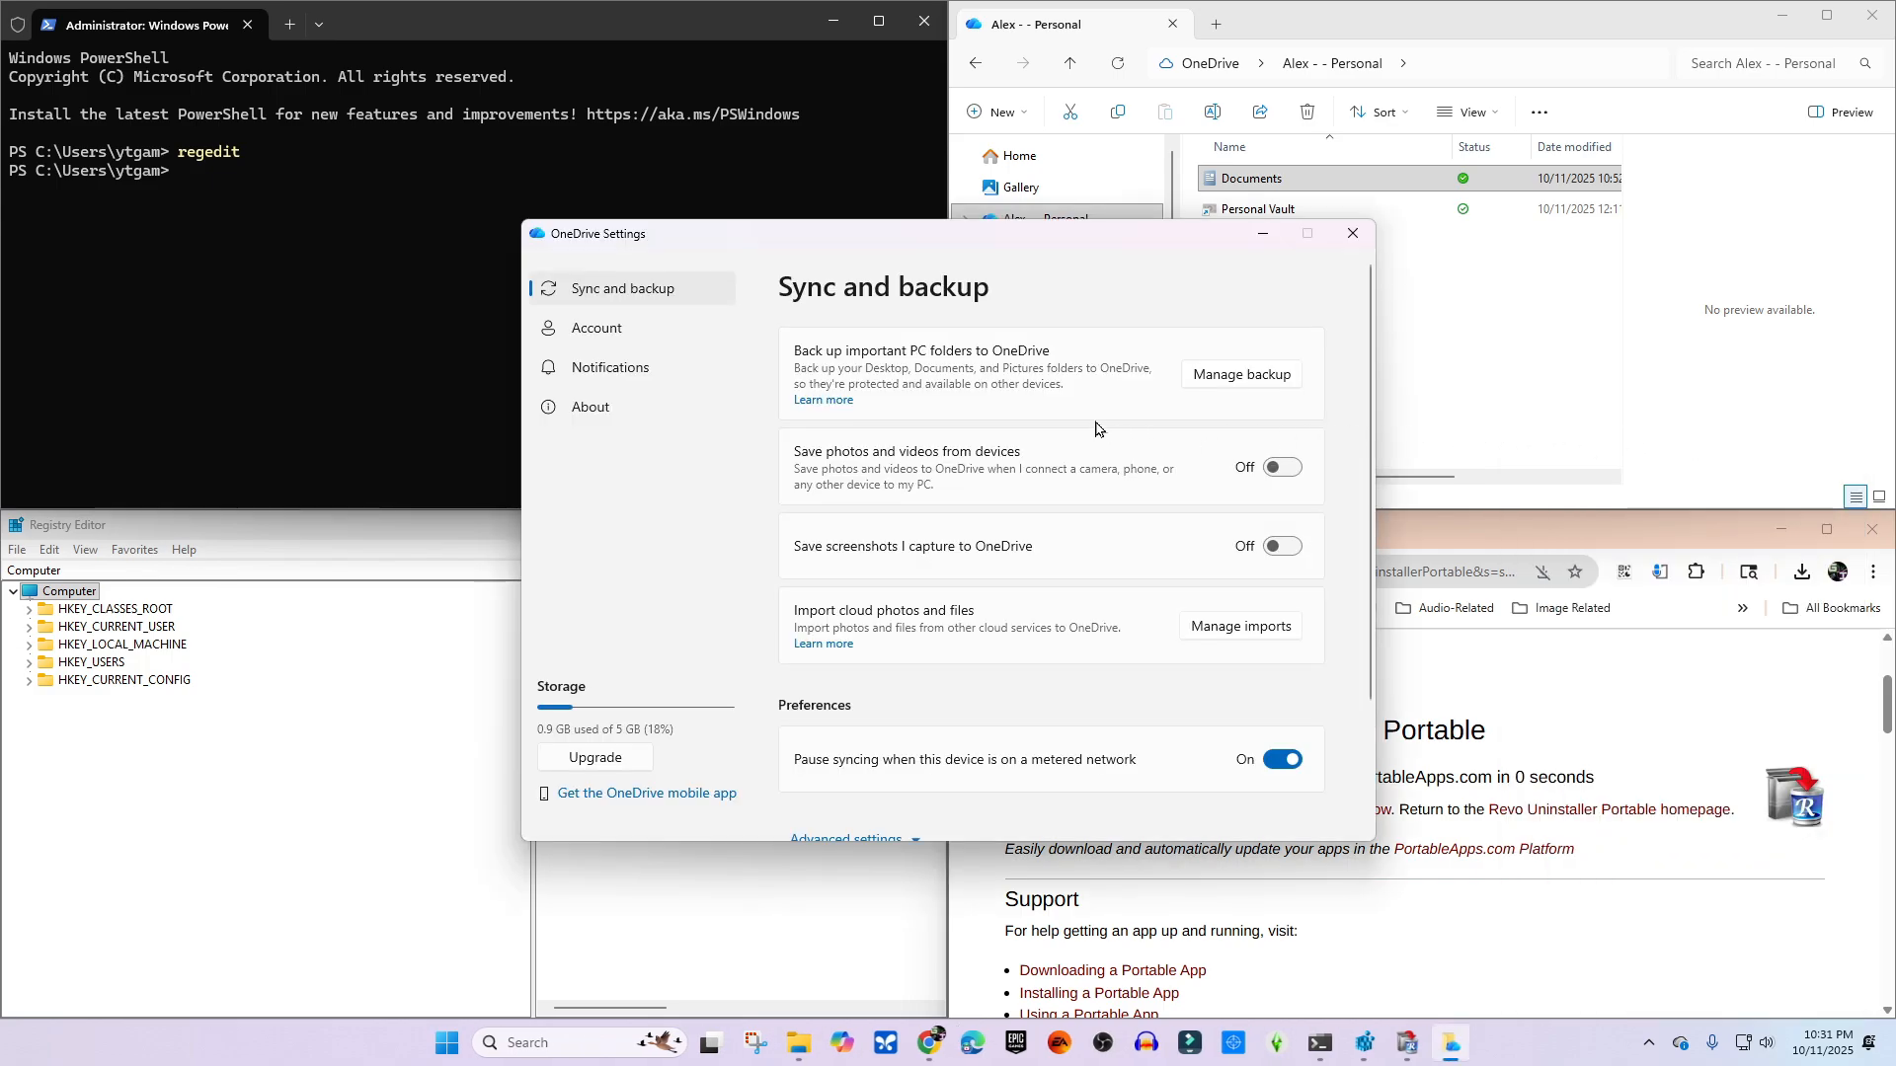
click(655, 341)
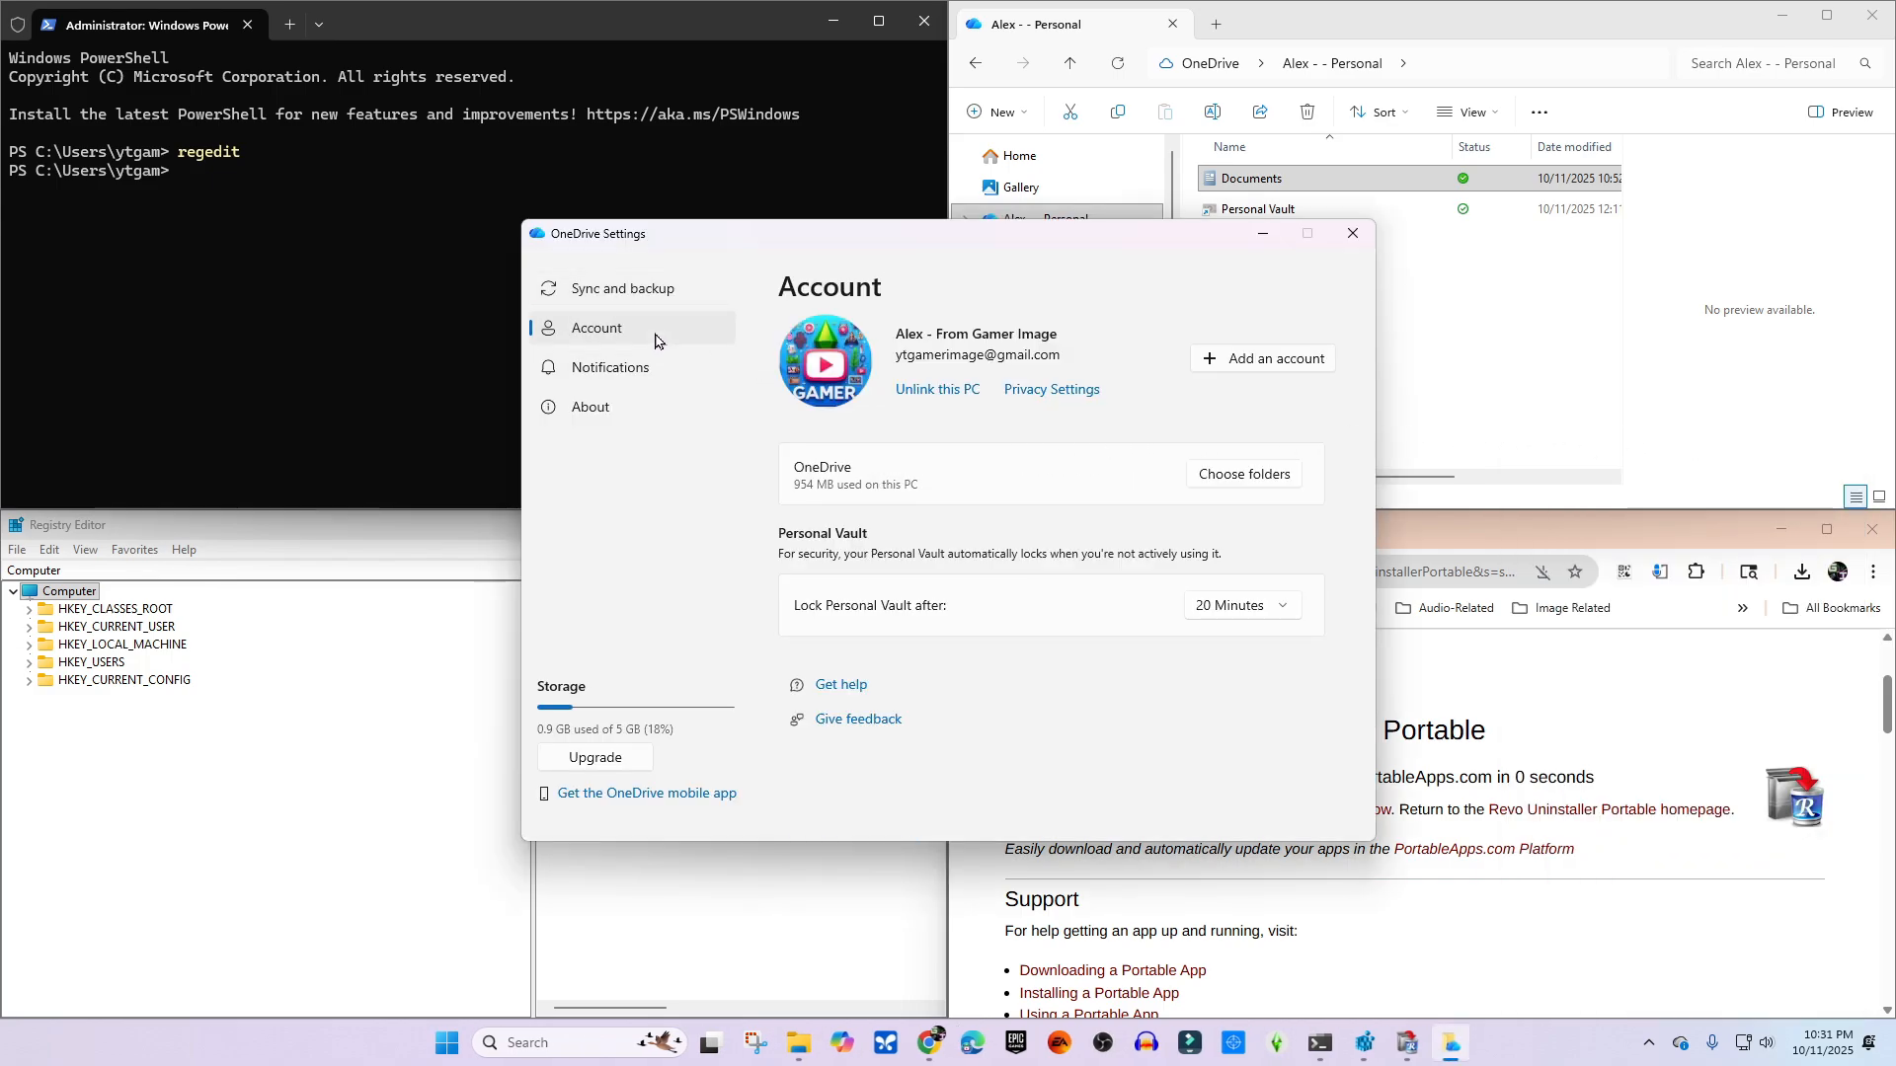
click(928, 392)
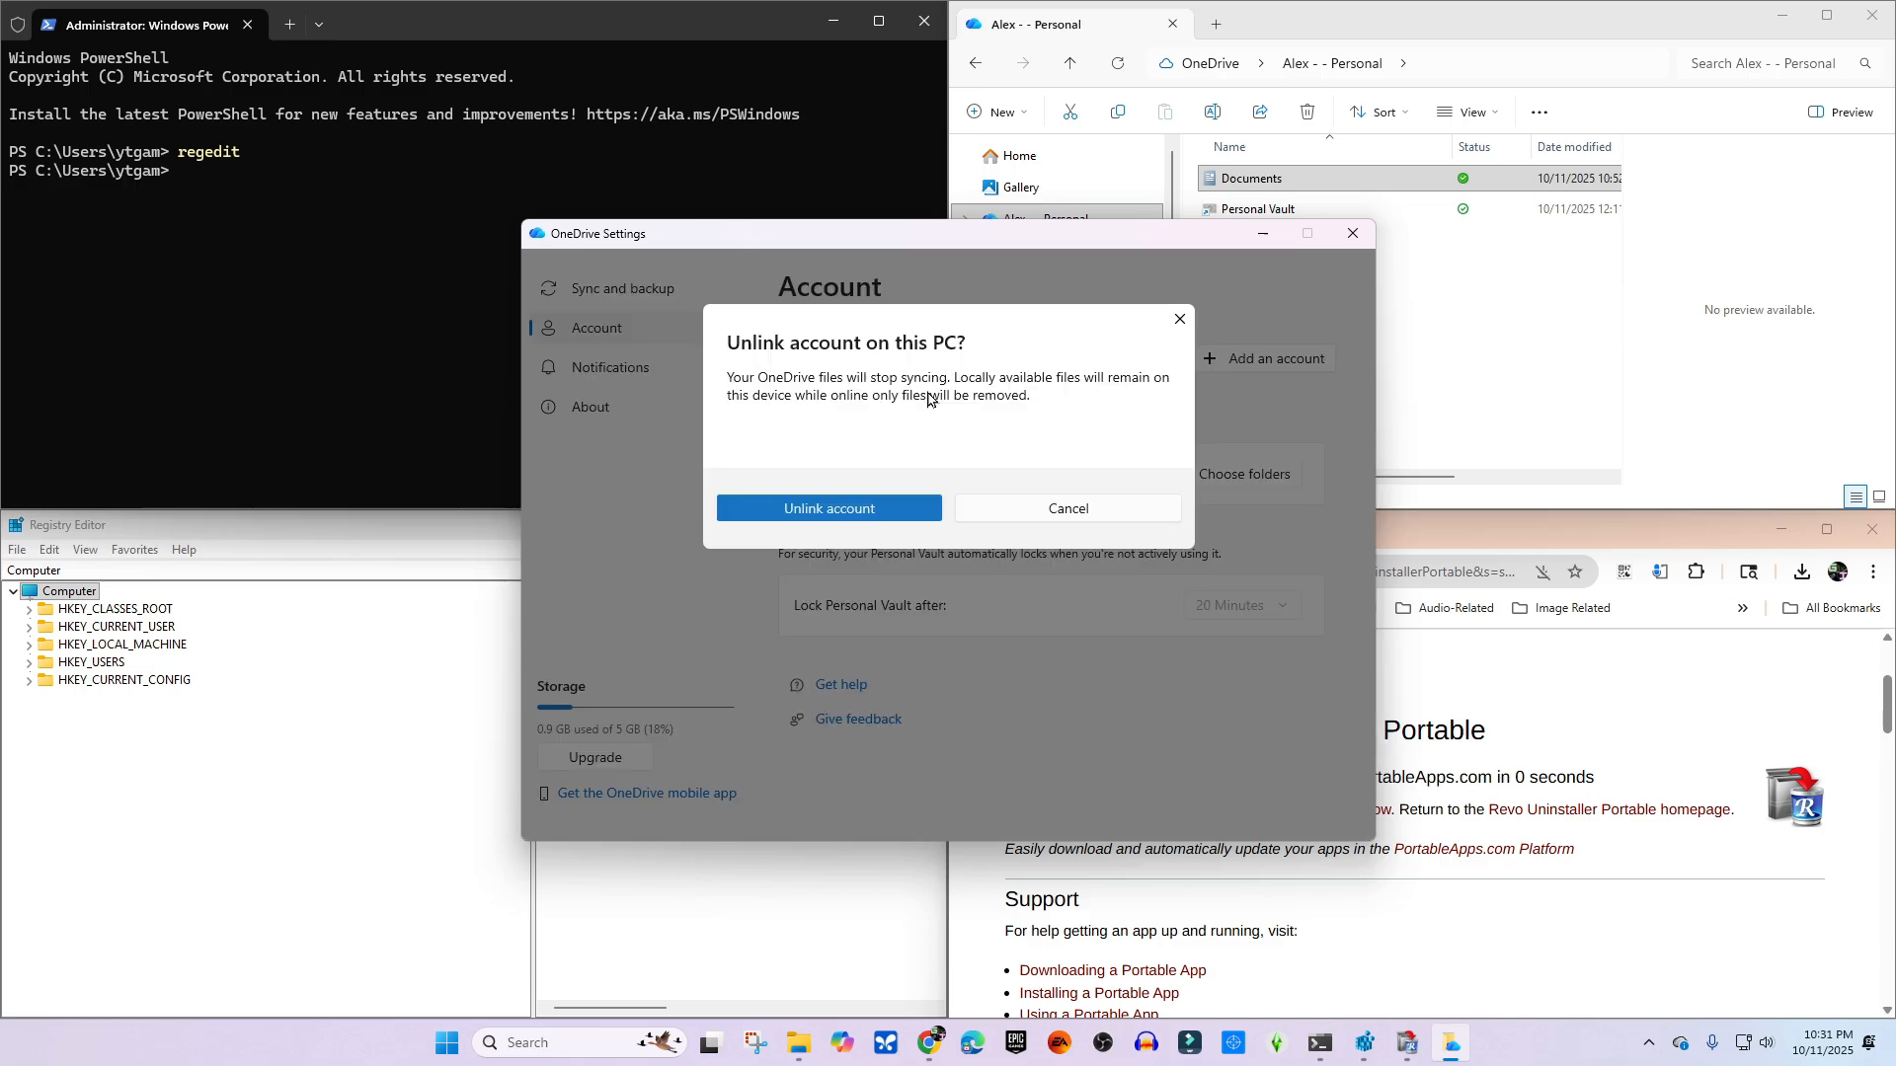
click(817, 509)
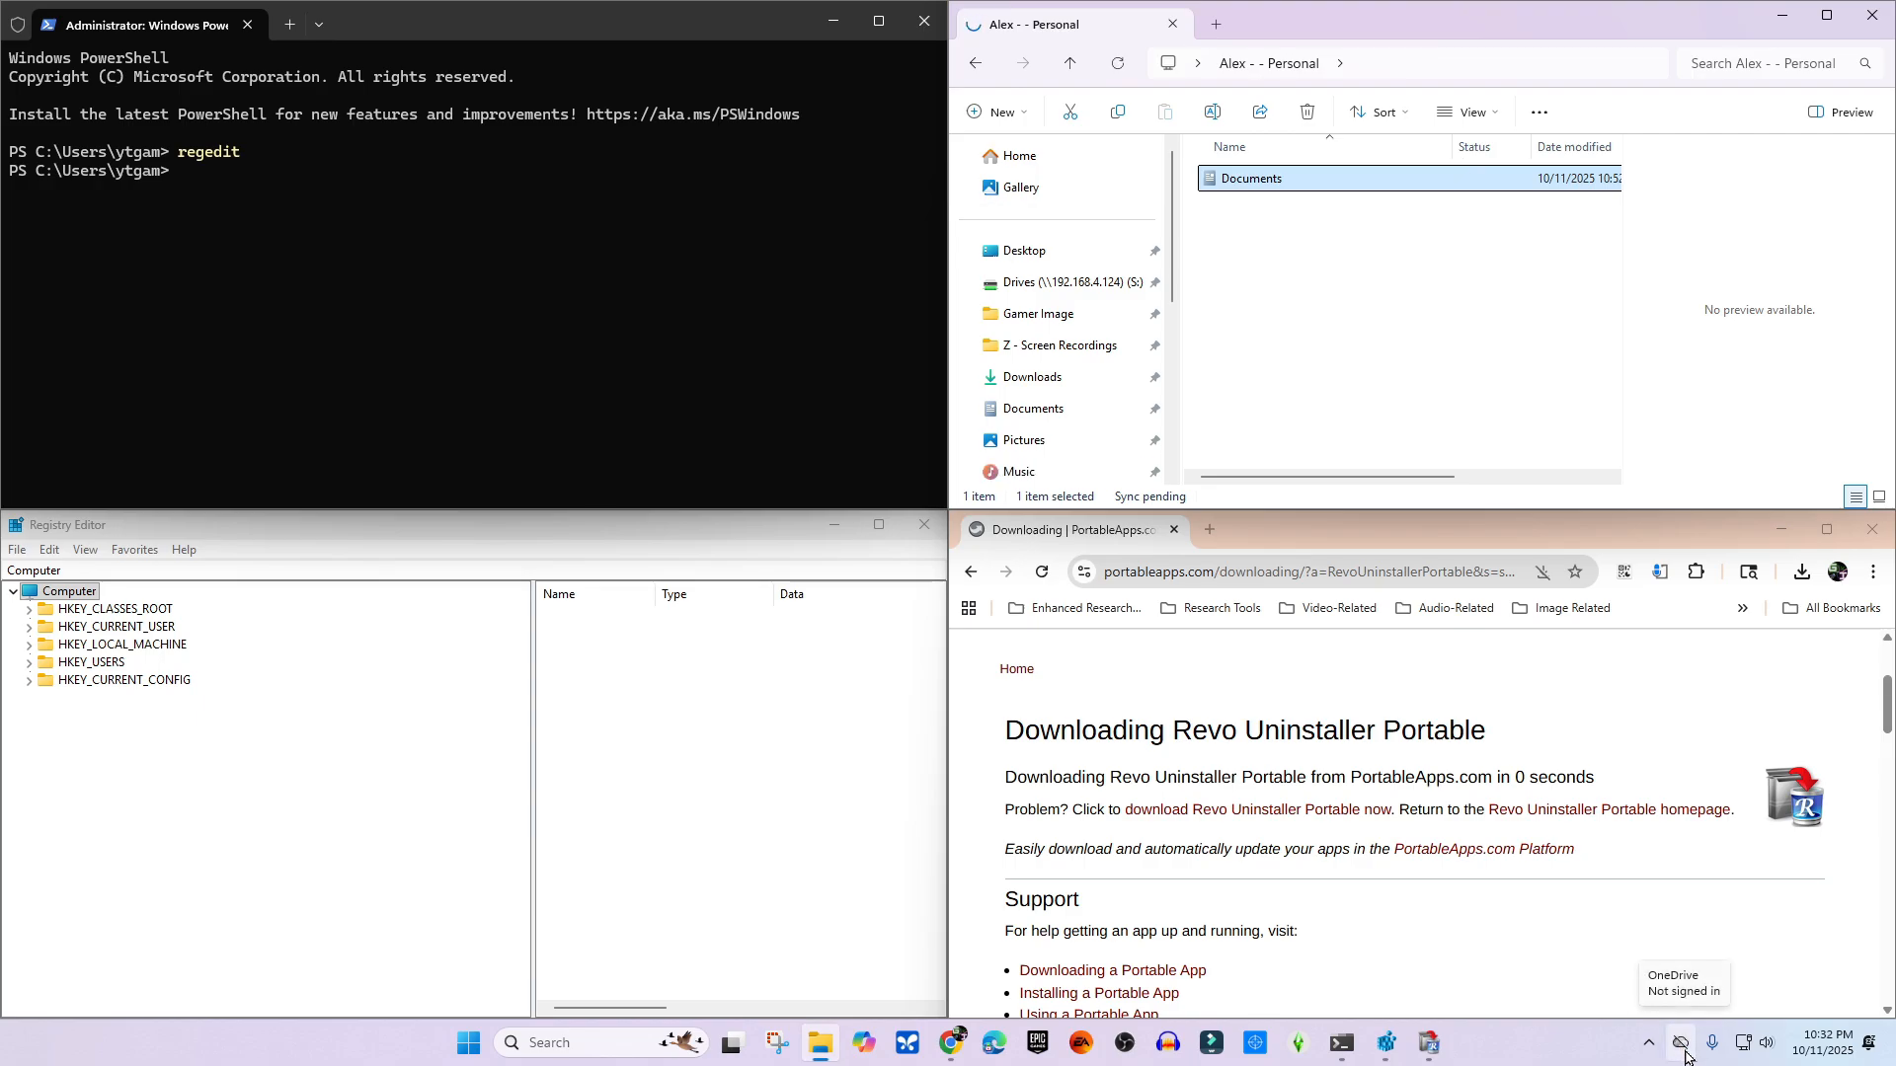
click(1682, 1044)
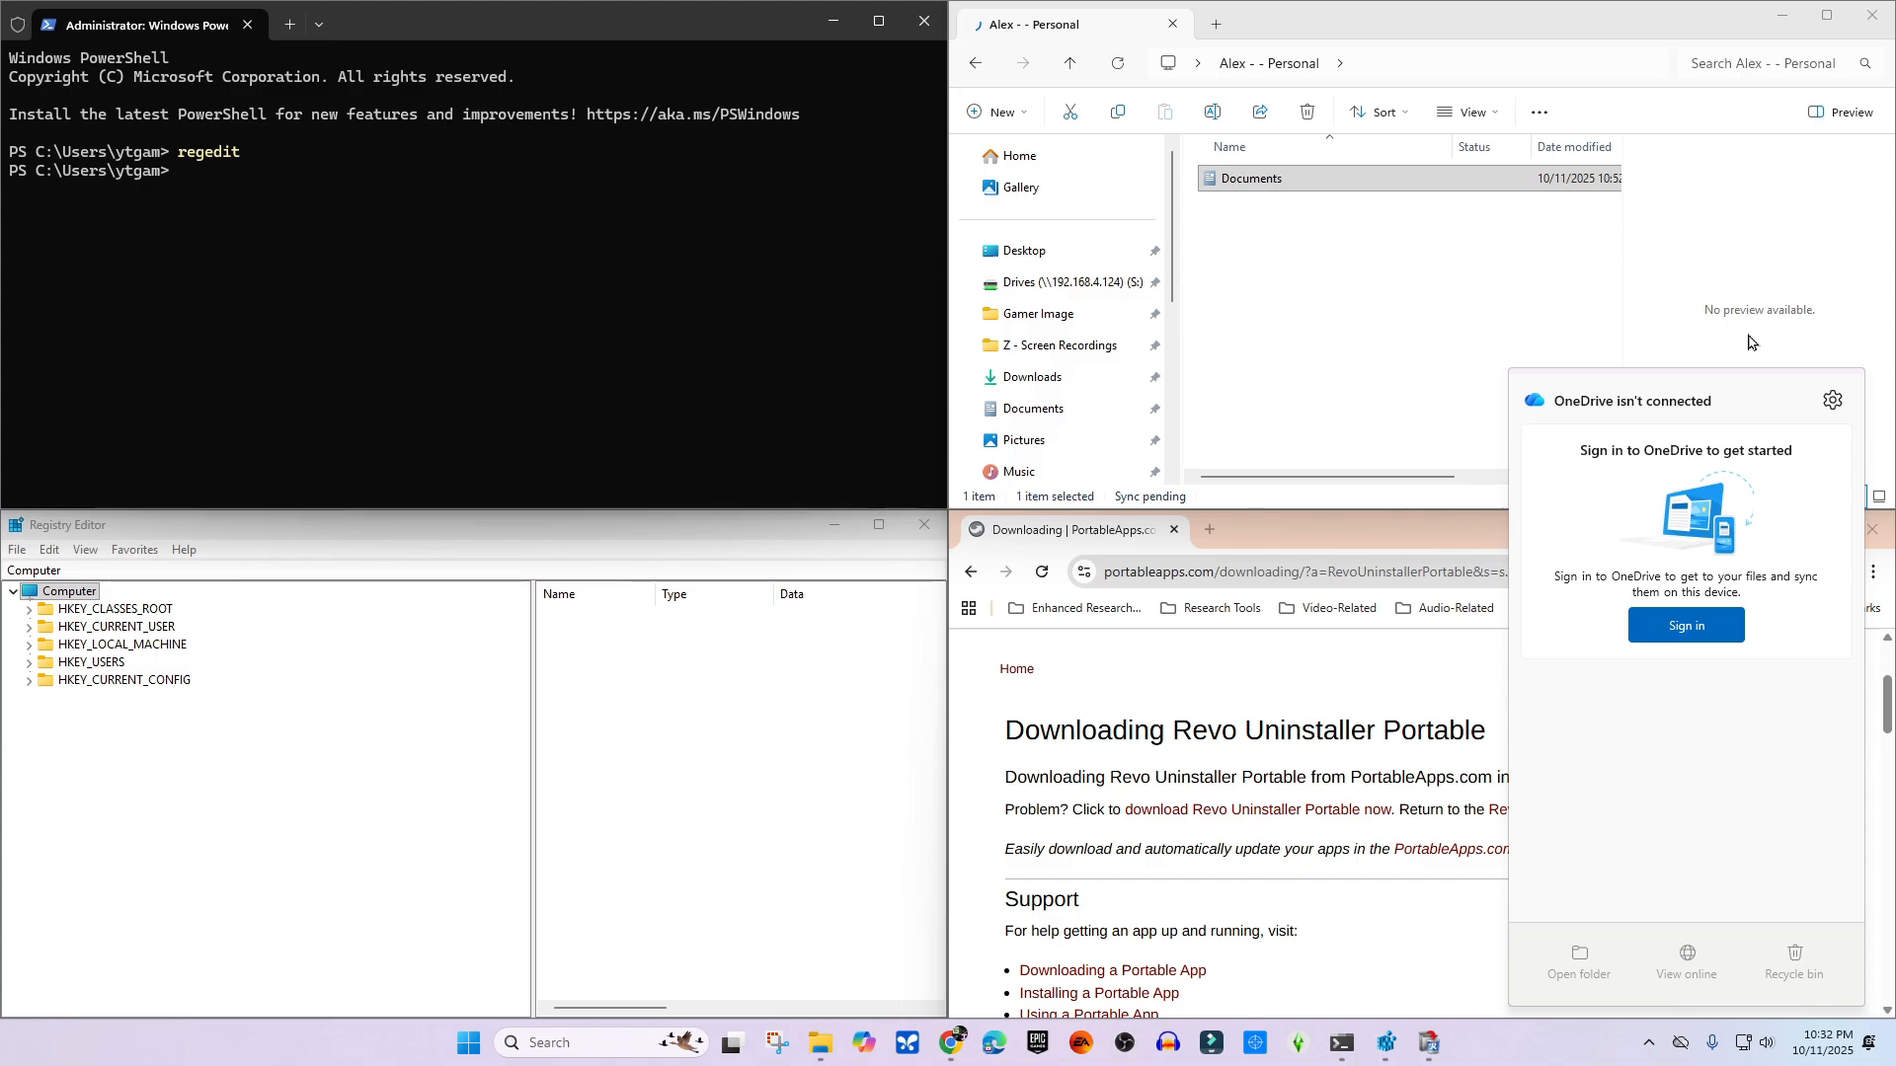
click(1700, 307)
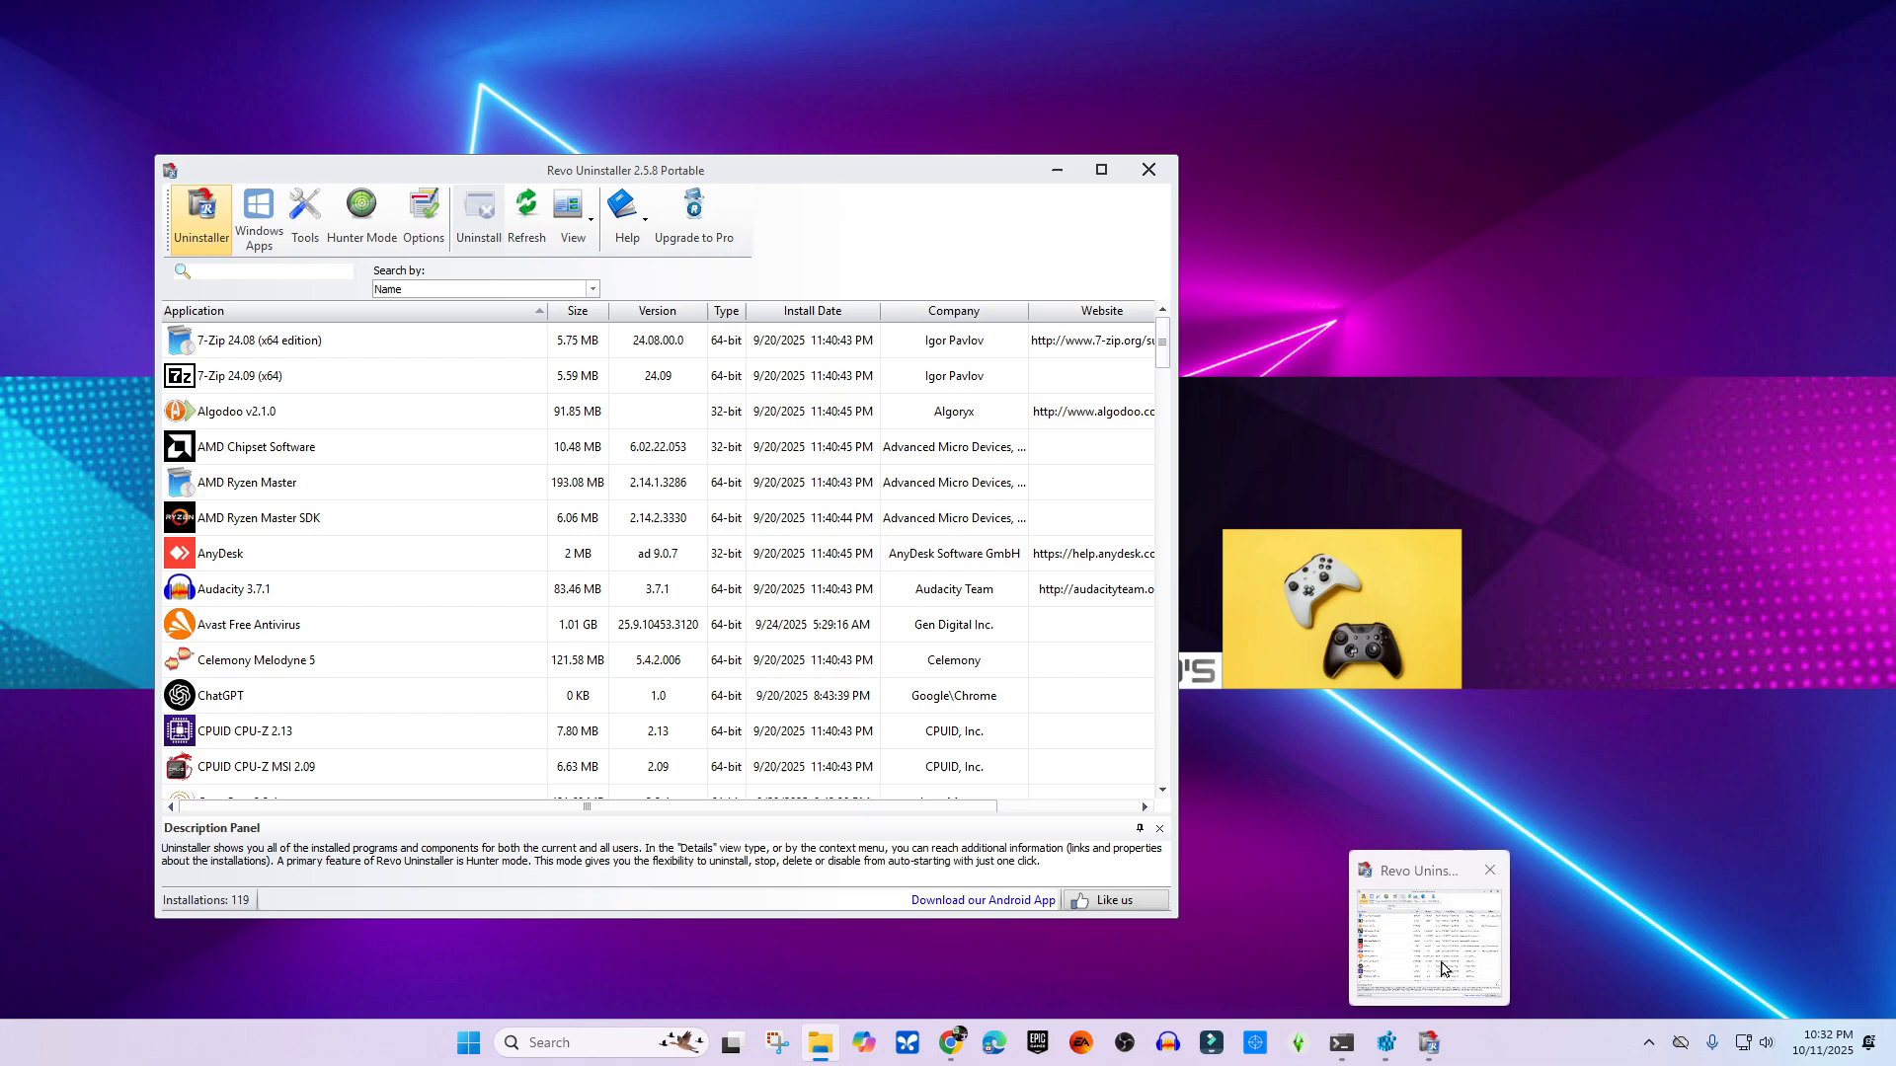
- Switch to Revo Uninstaller, maximize it, and filter the installed programs by "oned"
click(1441, 968)
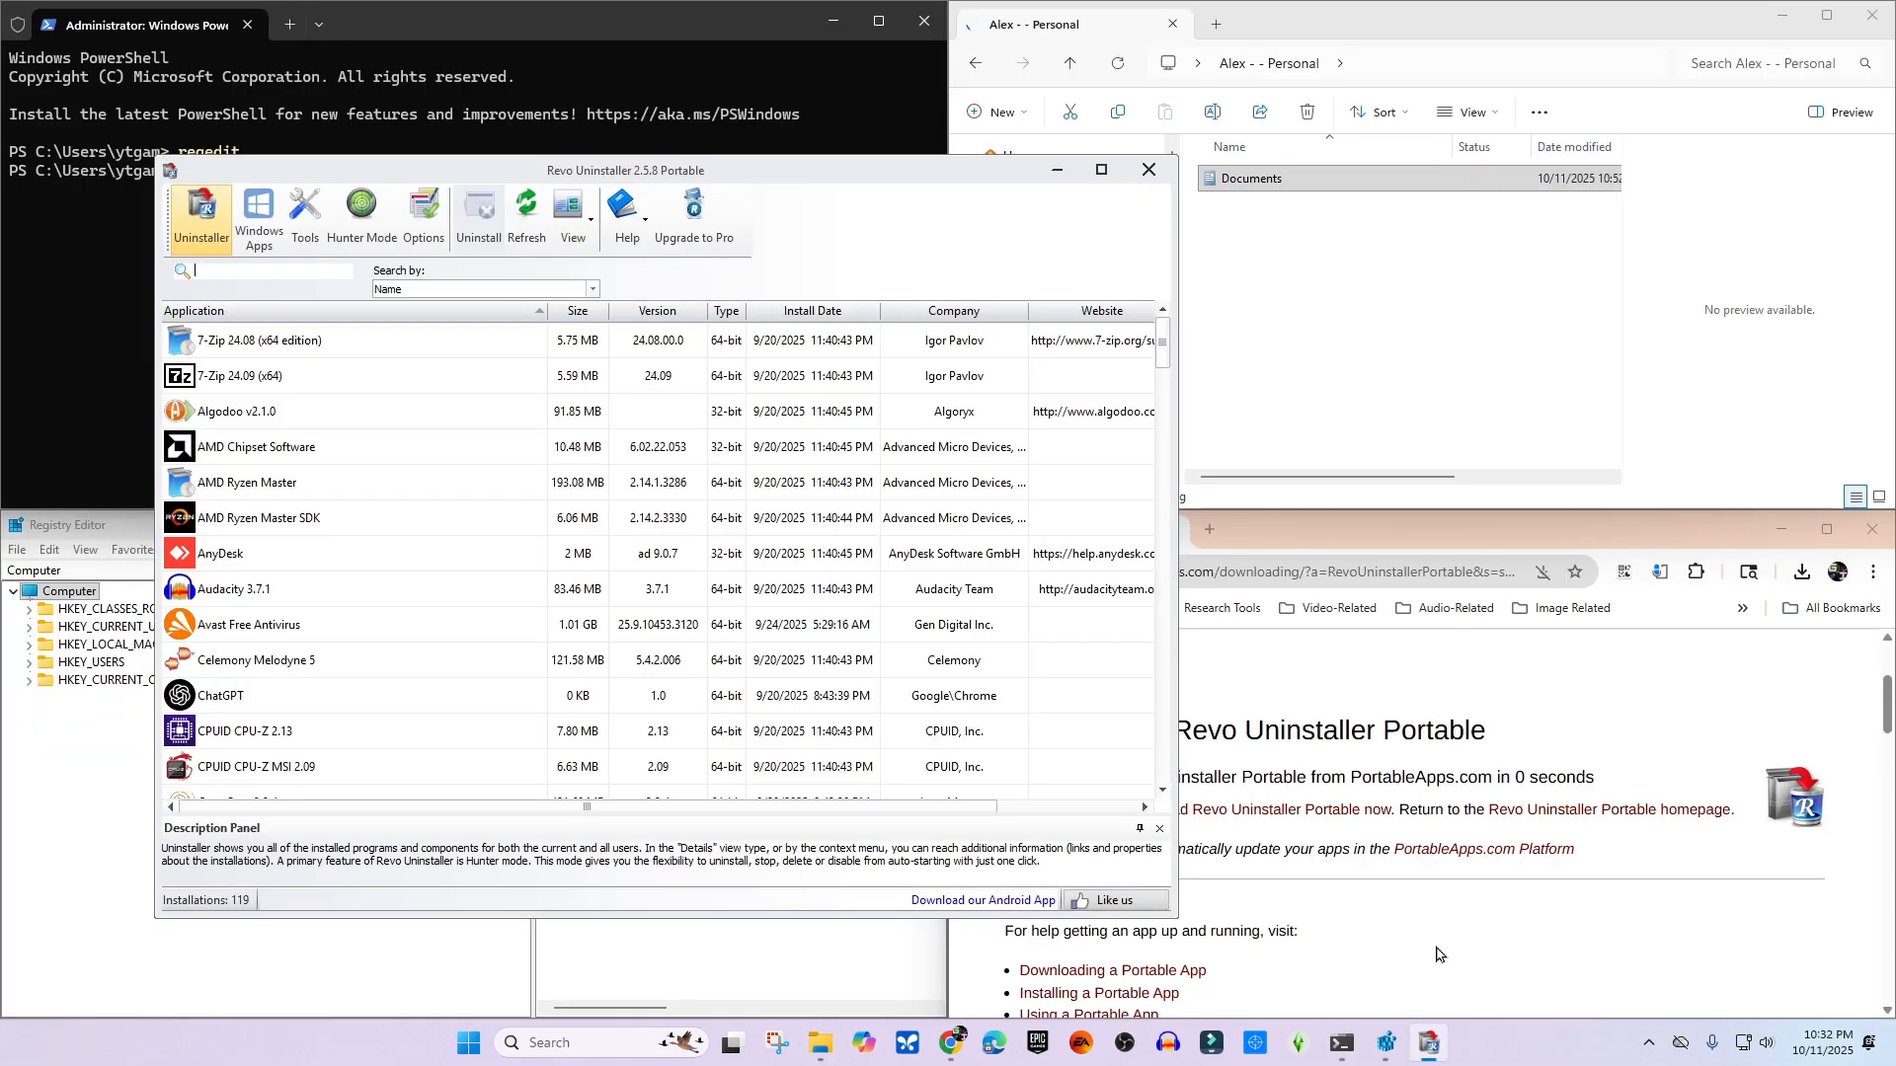
double_click(855, 181)
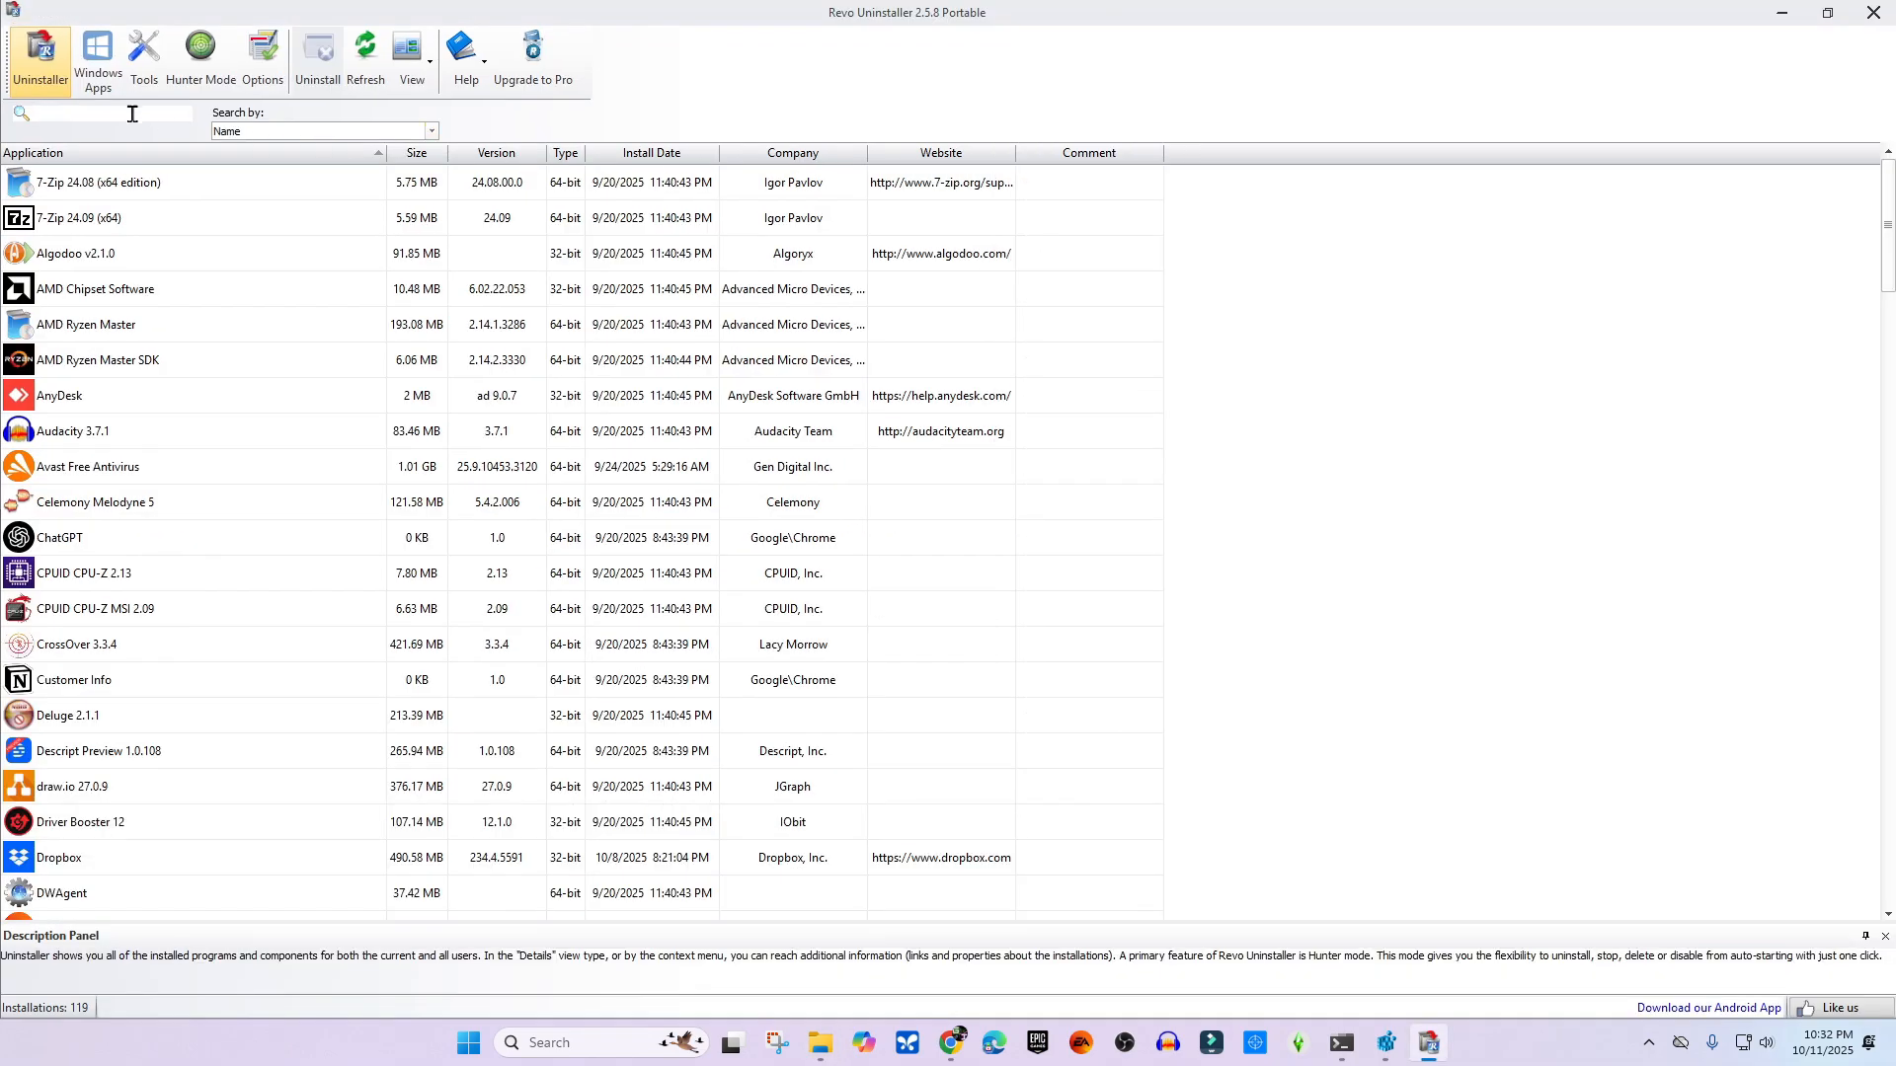
text(oned)
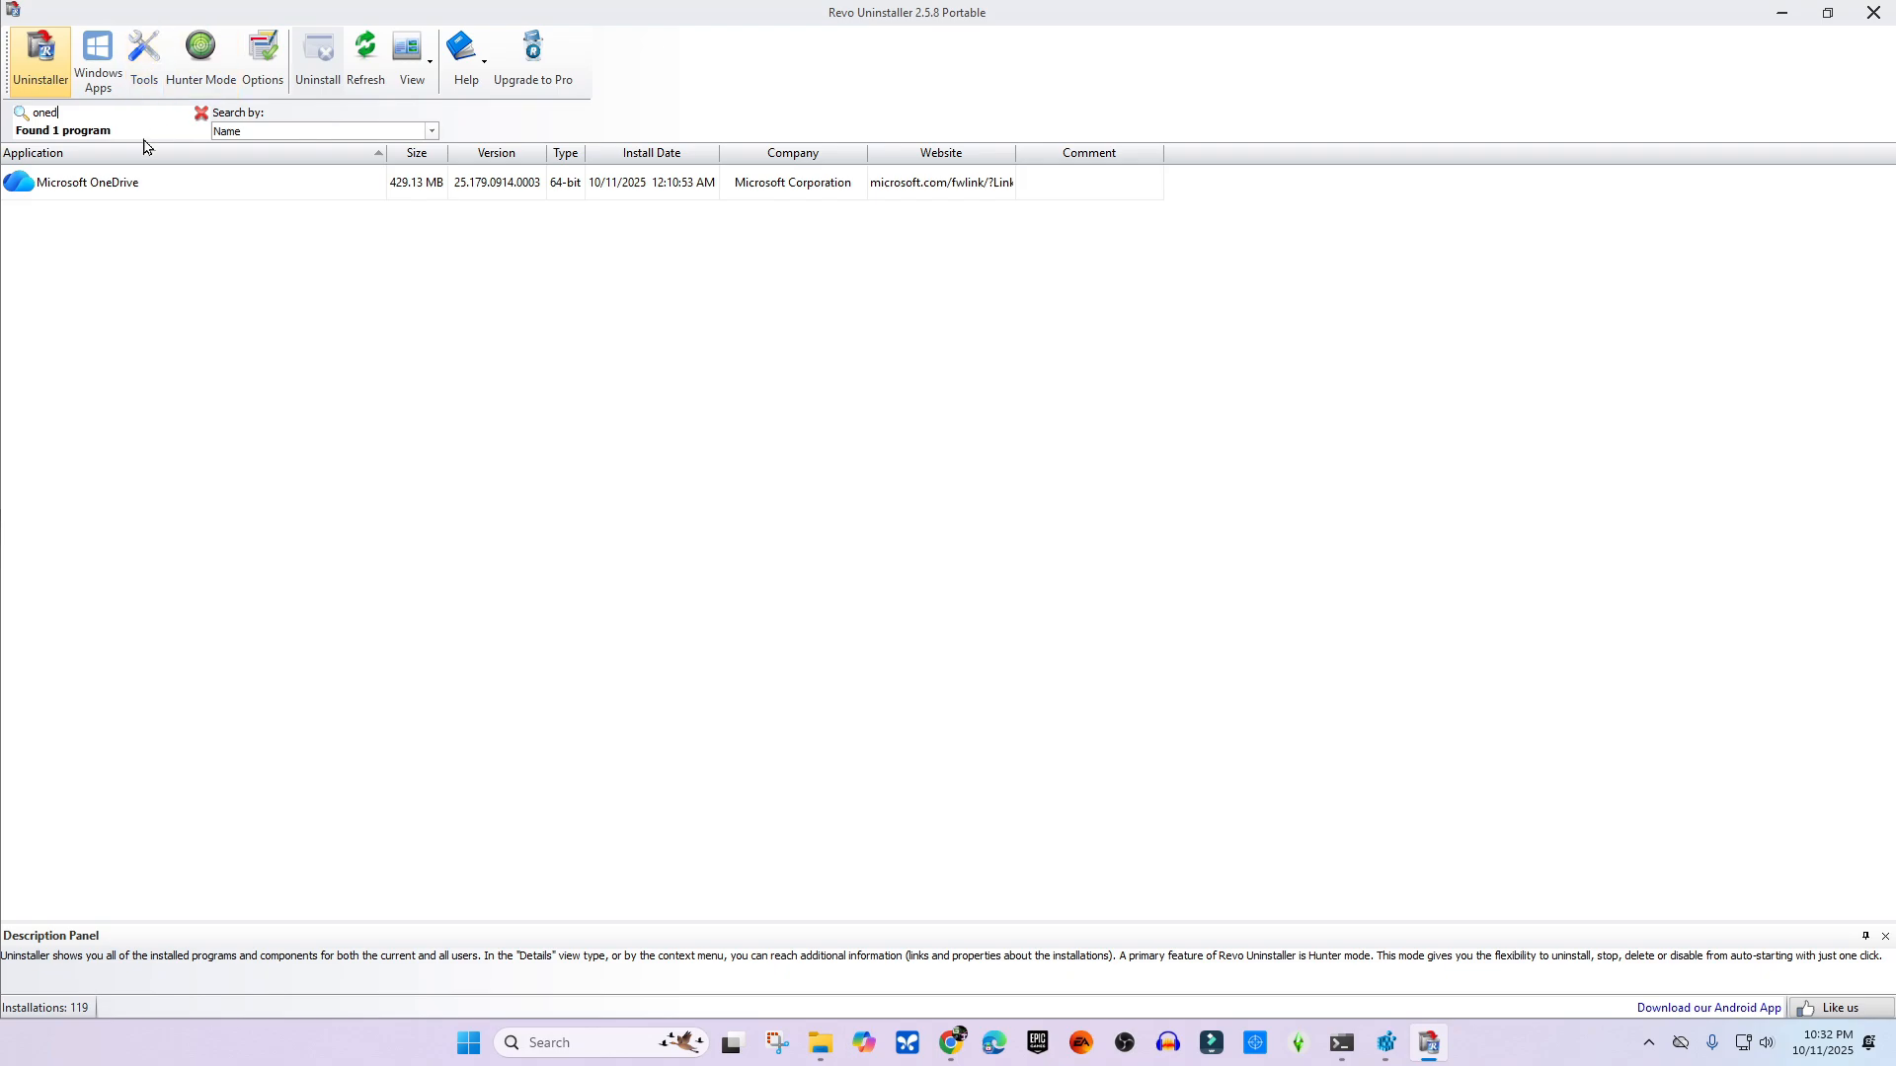
- Uninstall Microsoft OneDrive with a system restore point made beforehand, using the Advanced scanning mode for leftovers
click(92, 184)
double_click(93, 184)
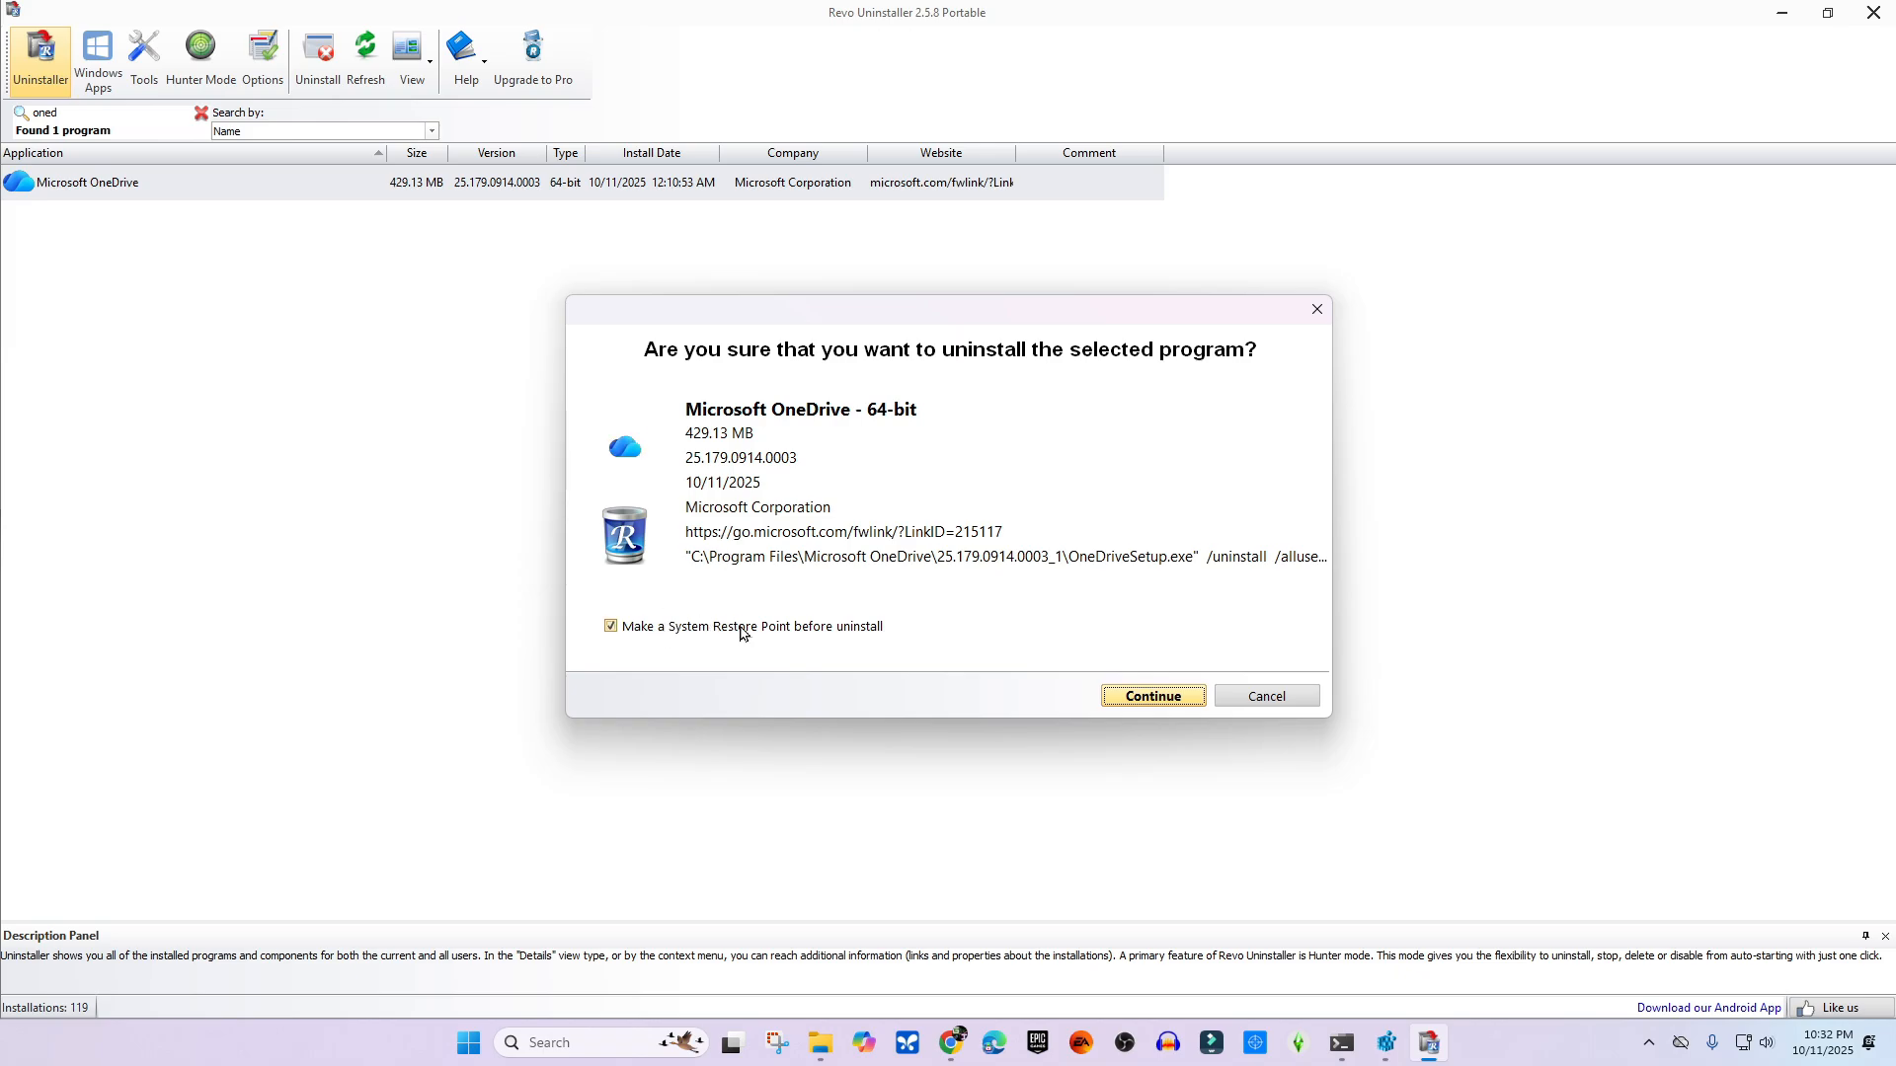
click(1155, 705)
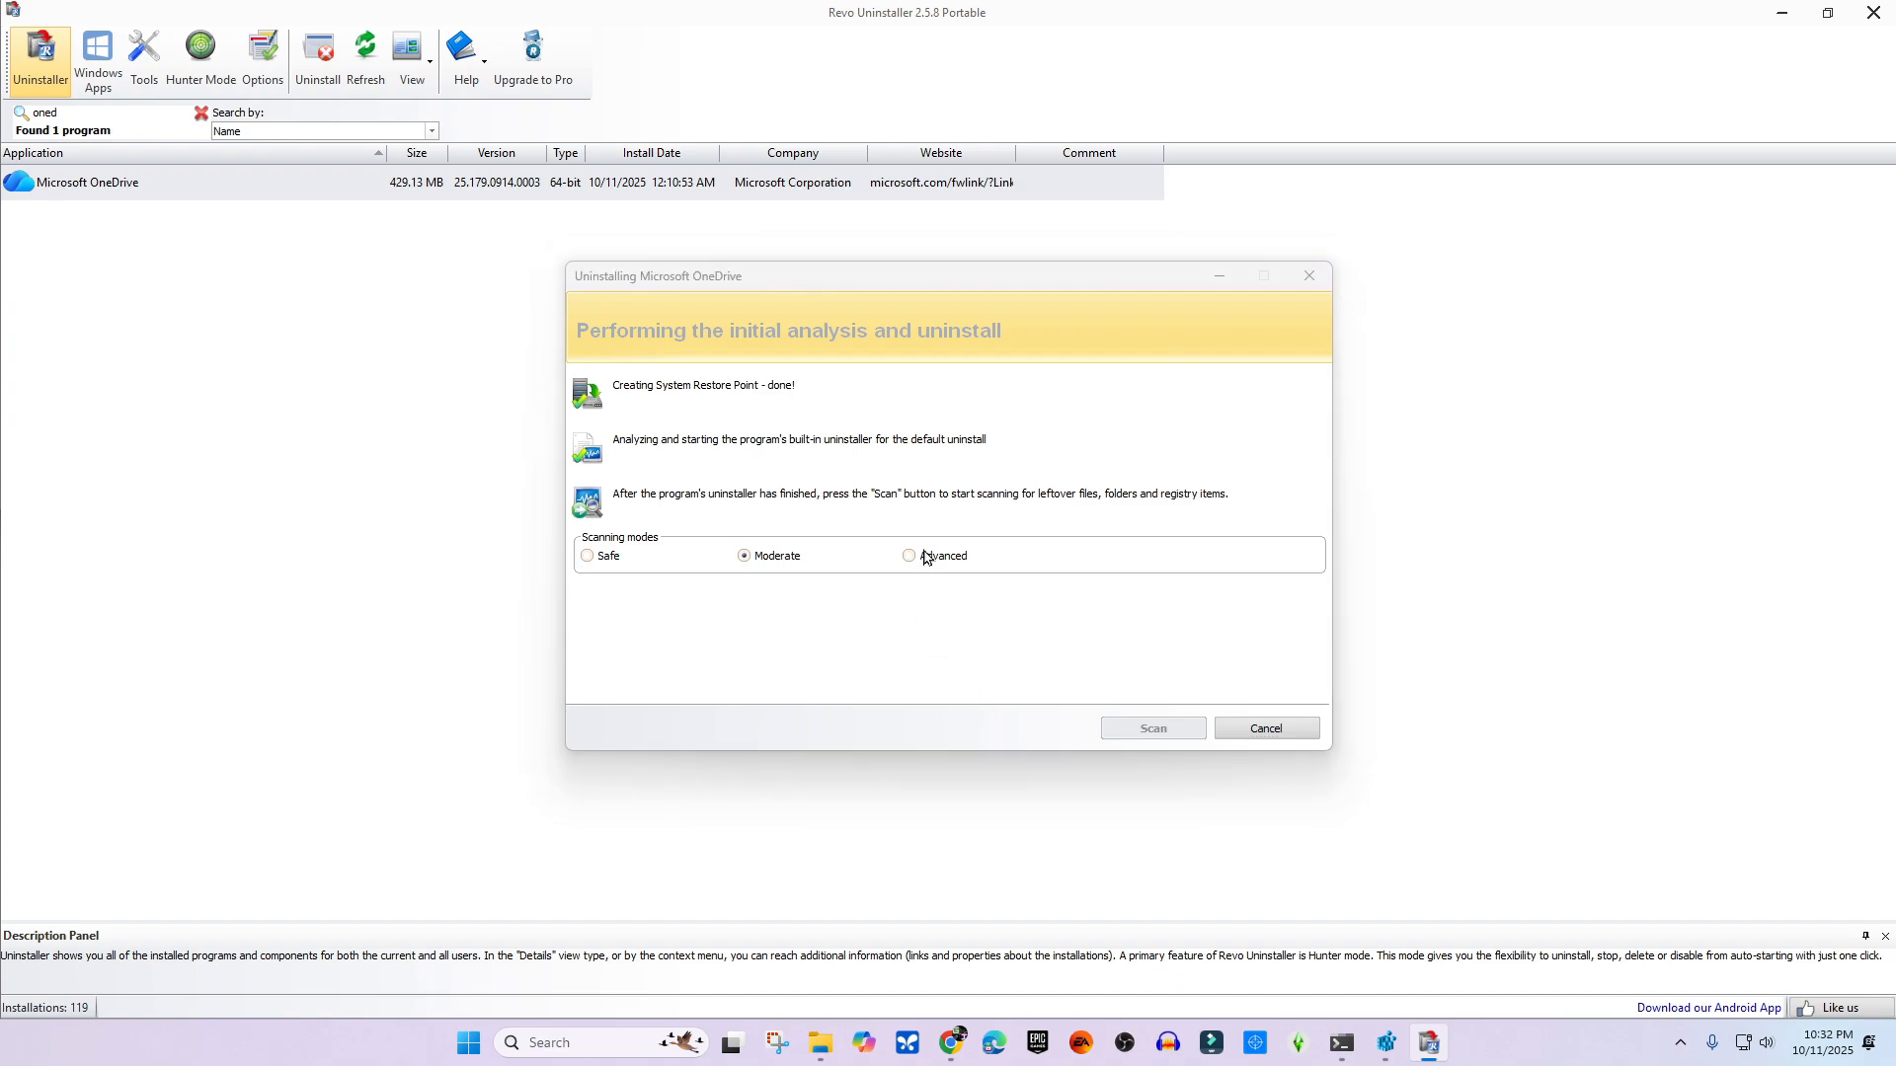
click(914, 559)
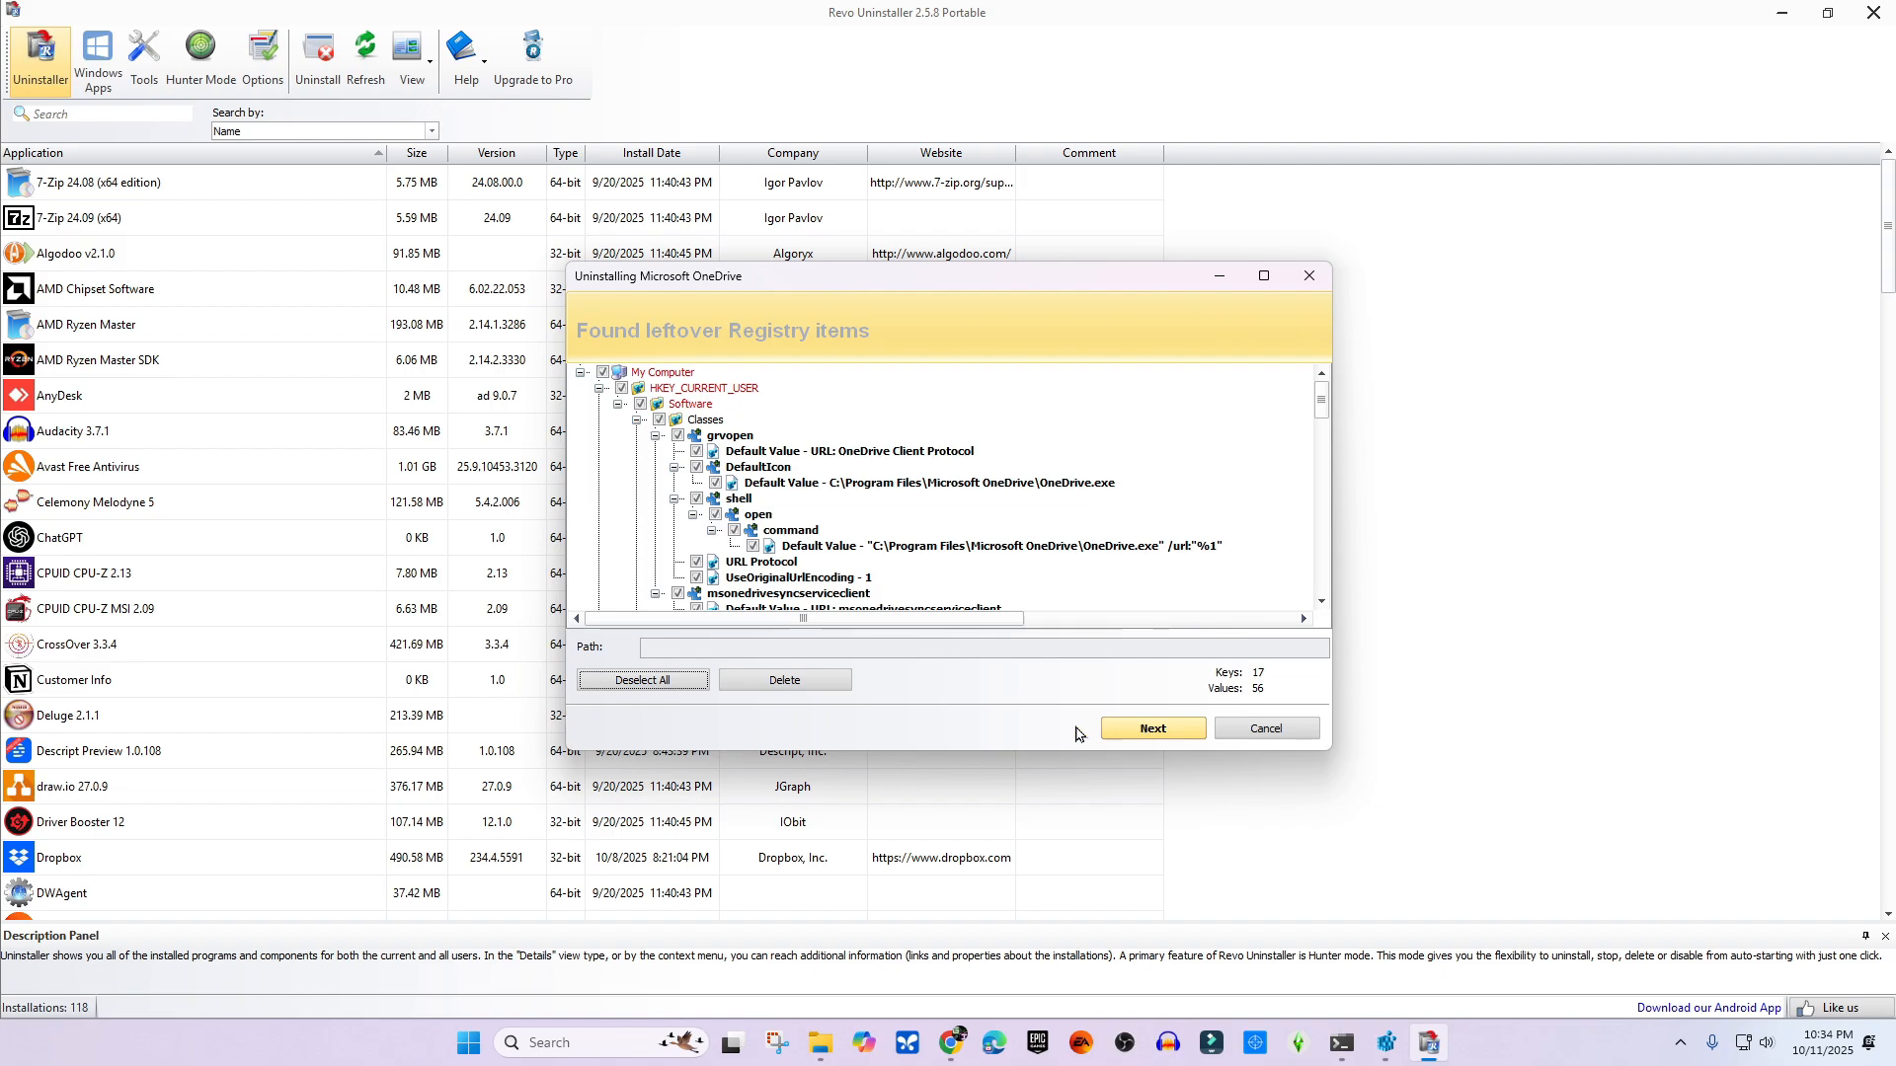
- Delete all leftover OneDrive registry items, files and folders, finish the uninstall, and close Revo Uninstaller
click(784, 680)
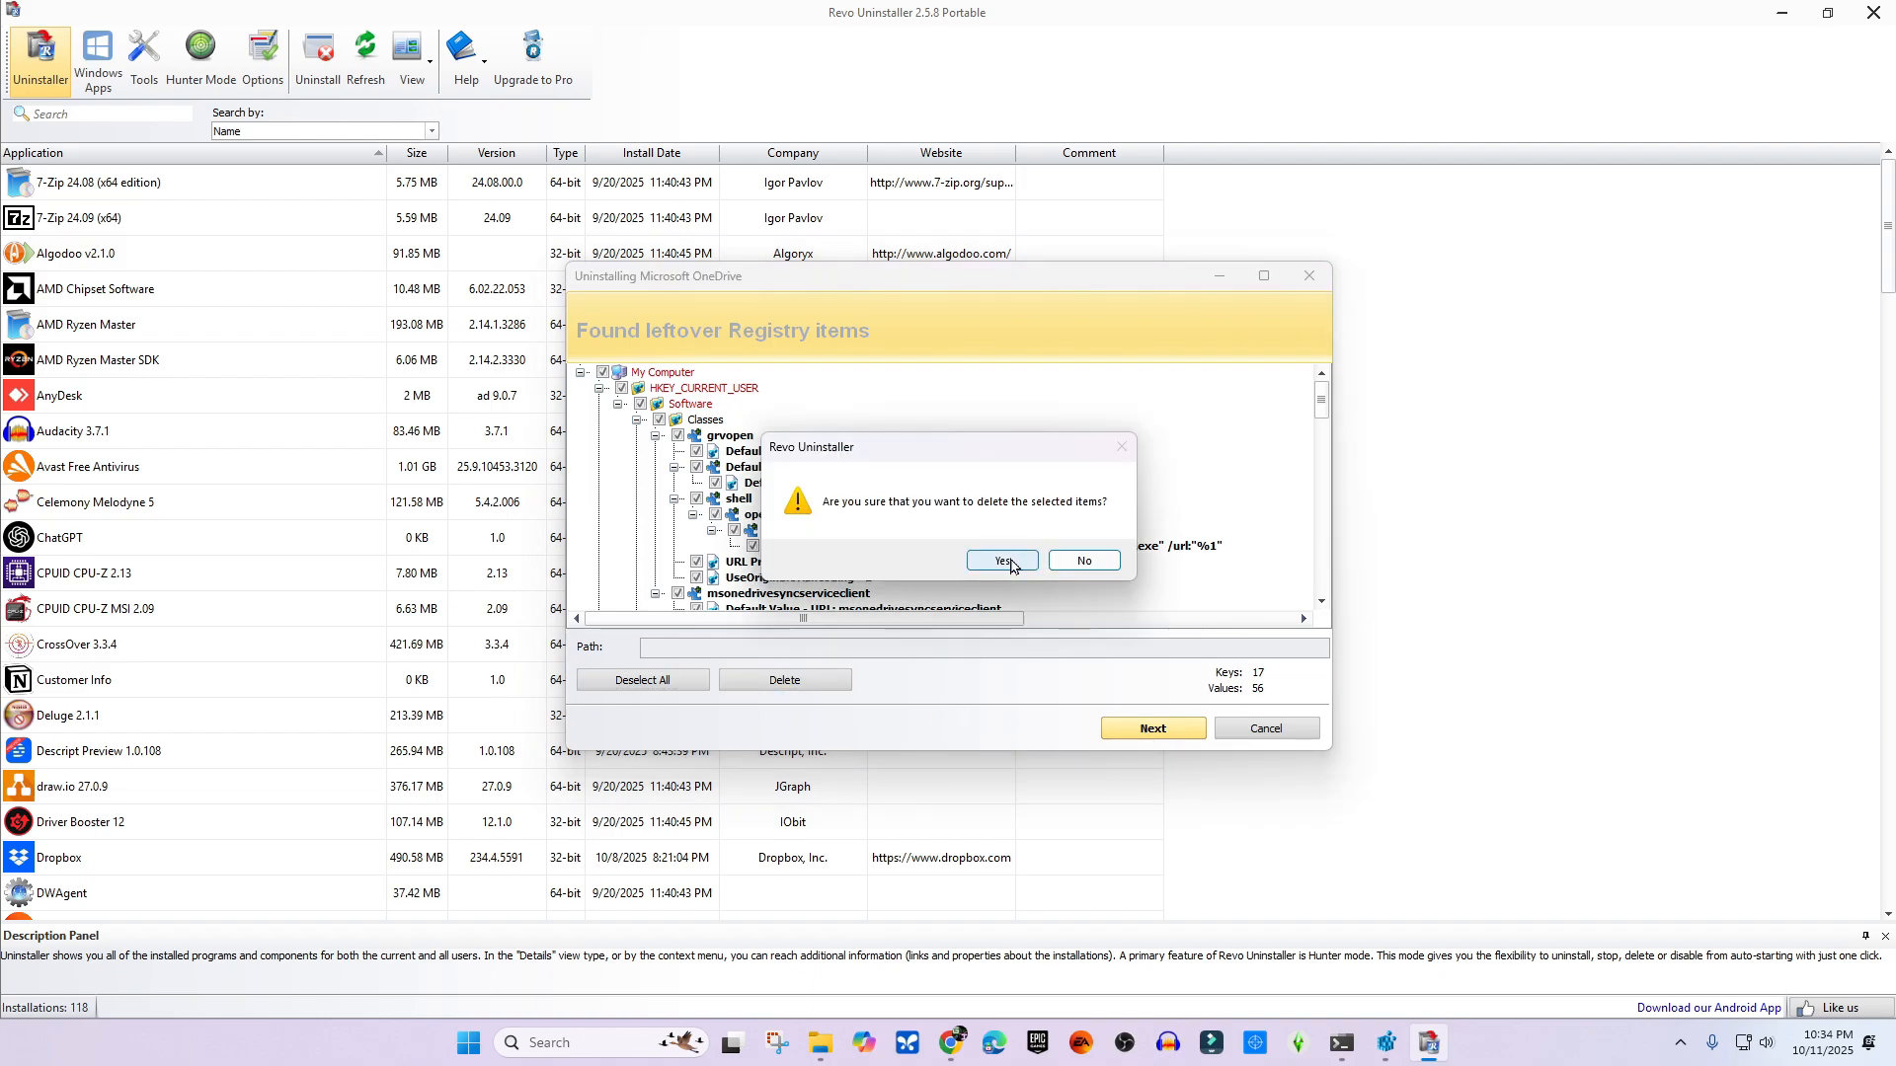
click(1006, 561)
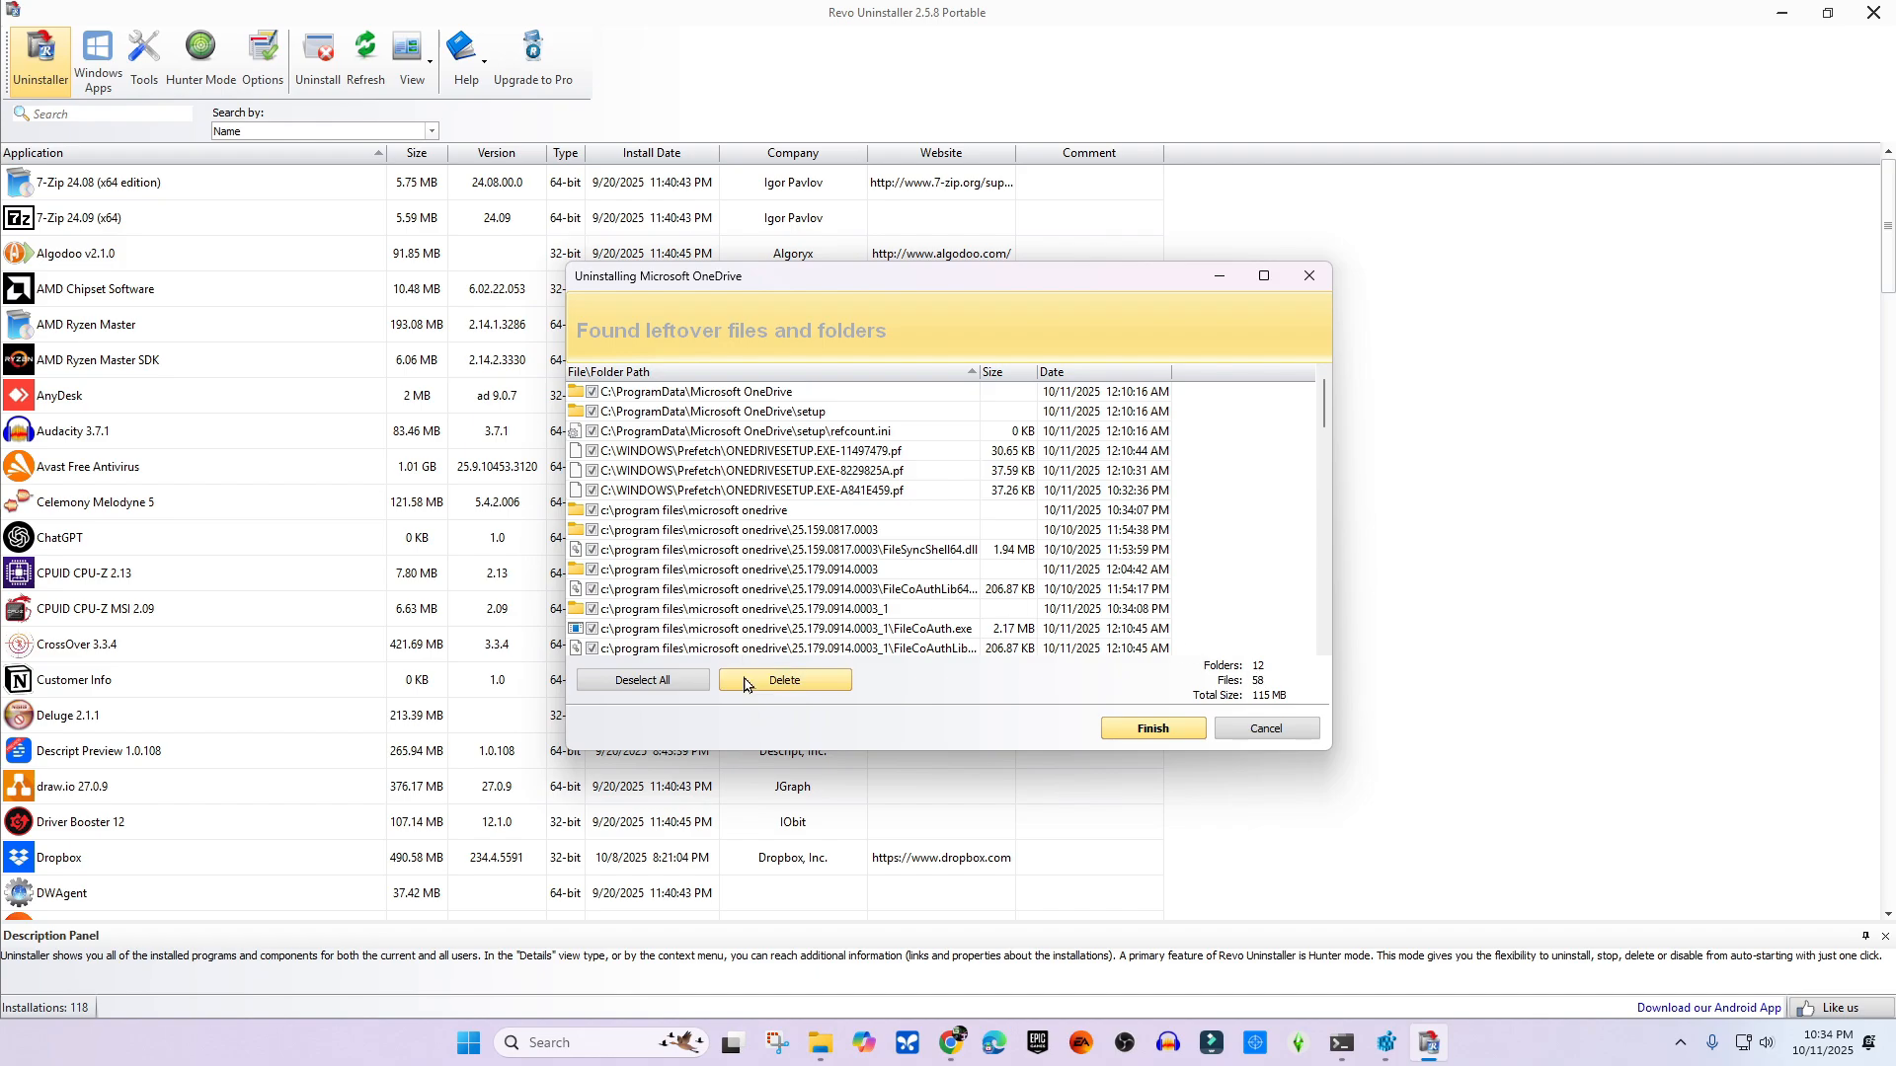
click(819, 681)
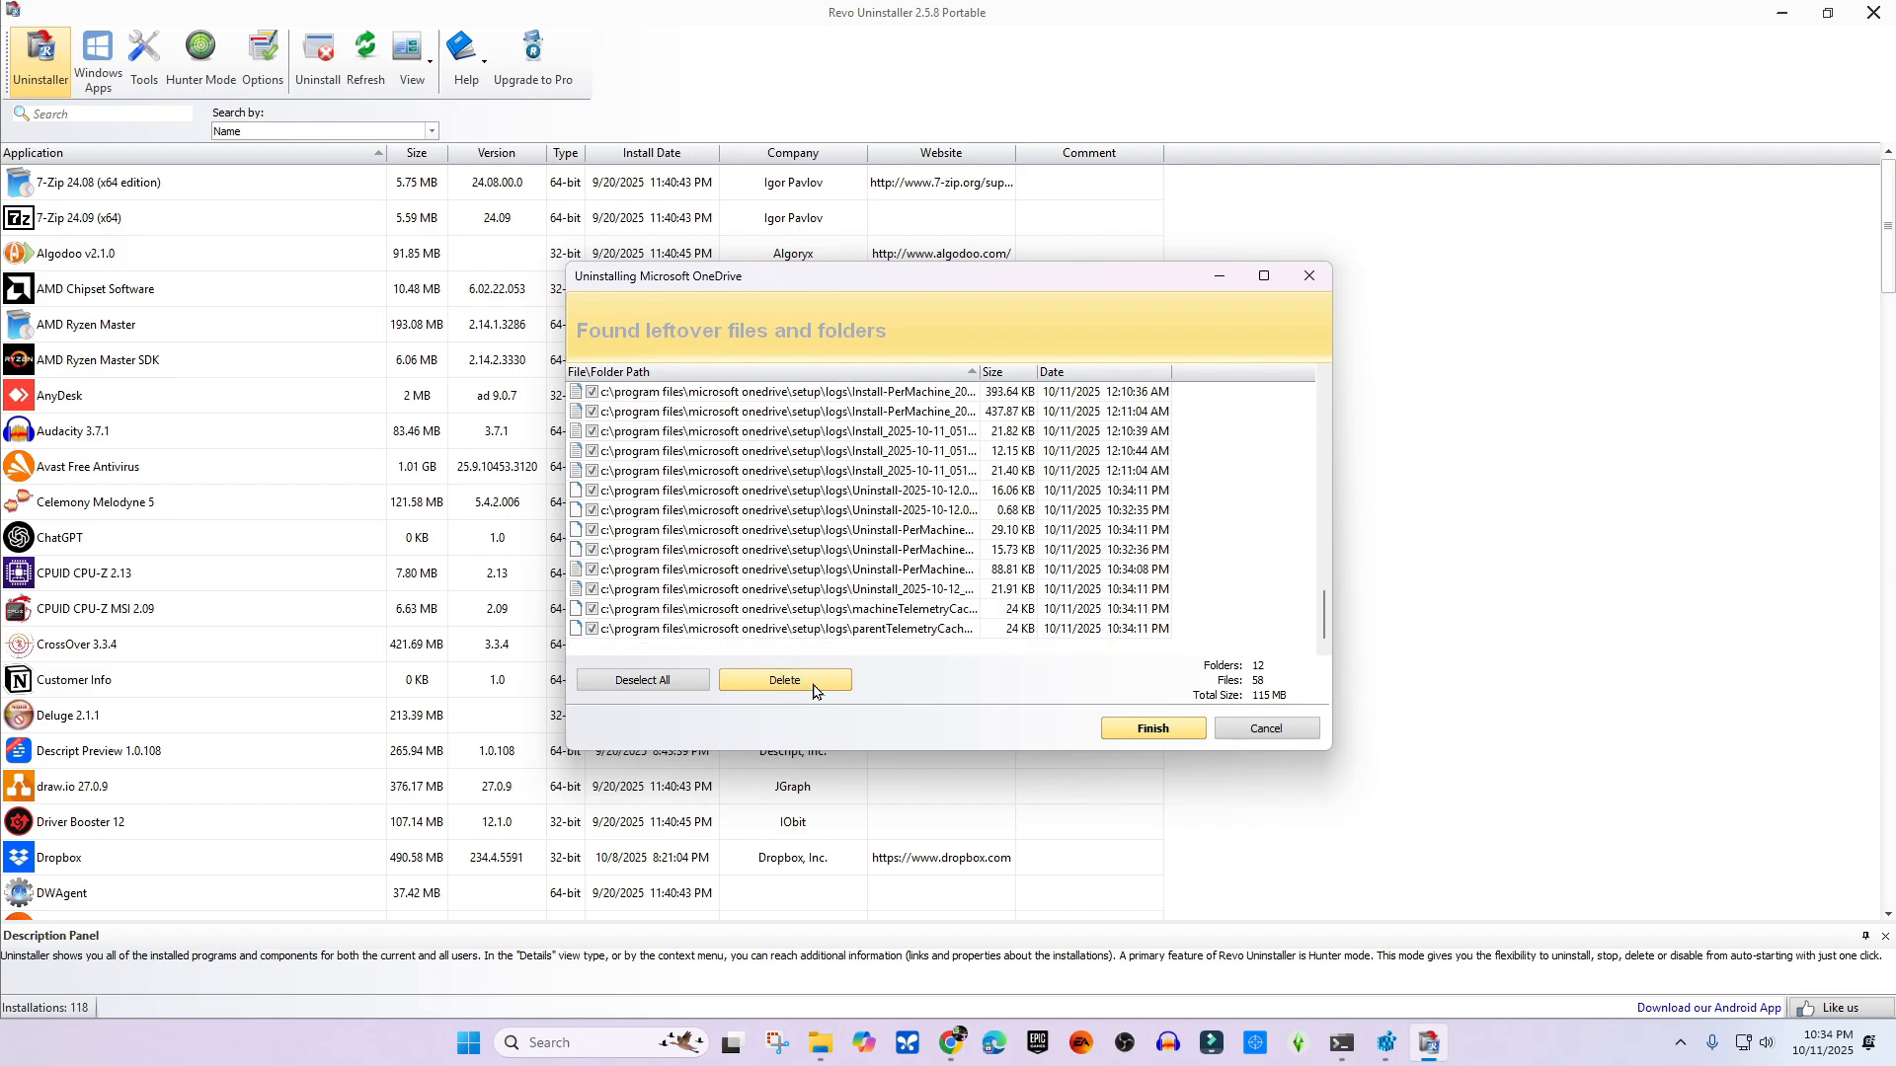
click(1007, 563)
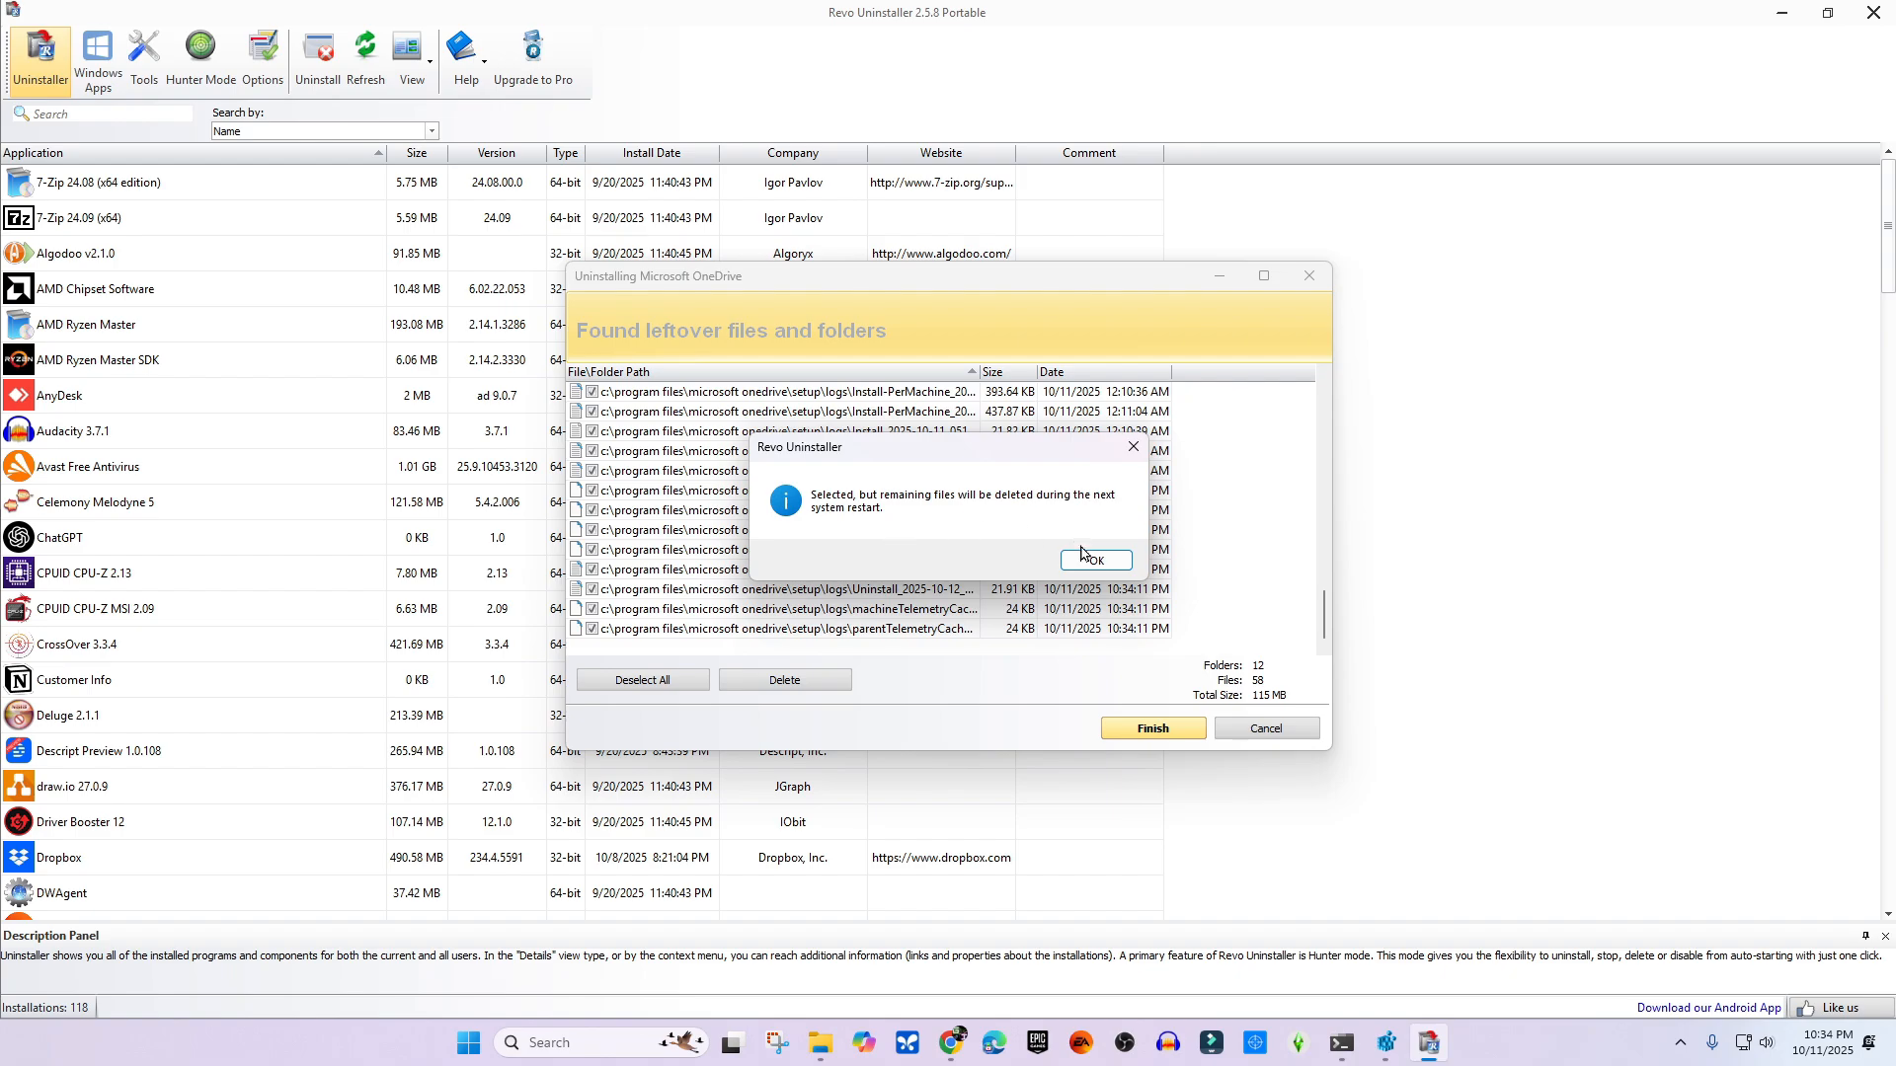
click(1086, 559)
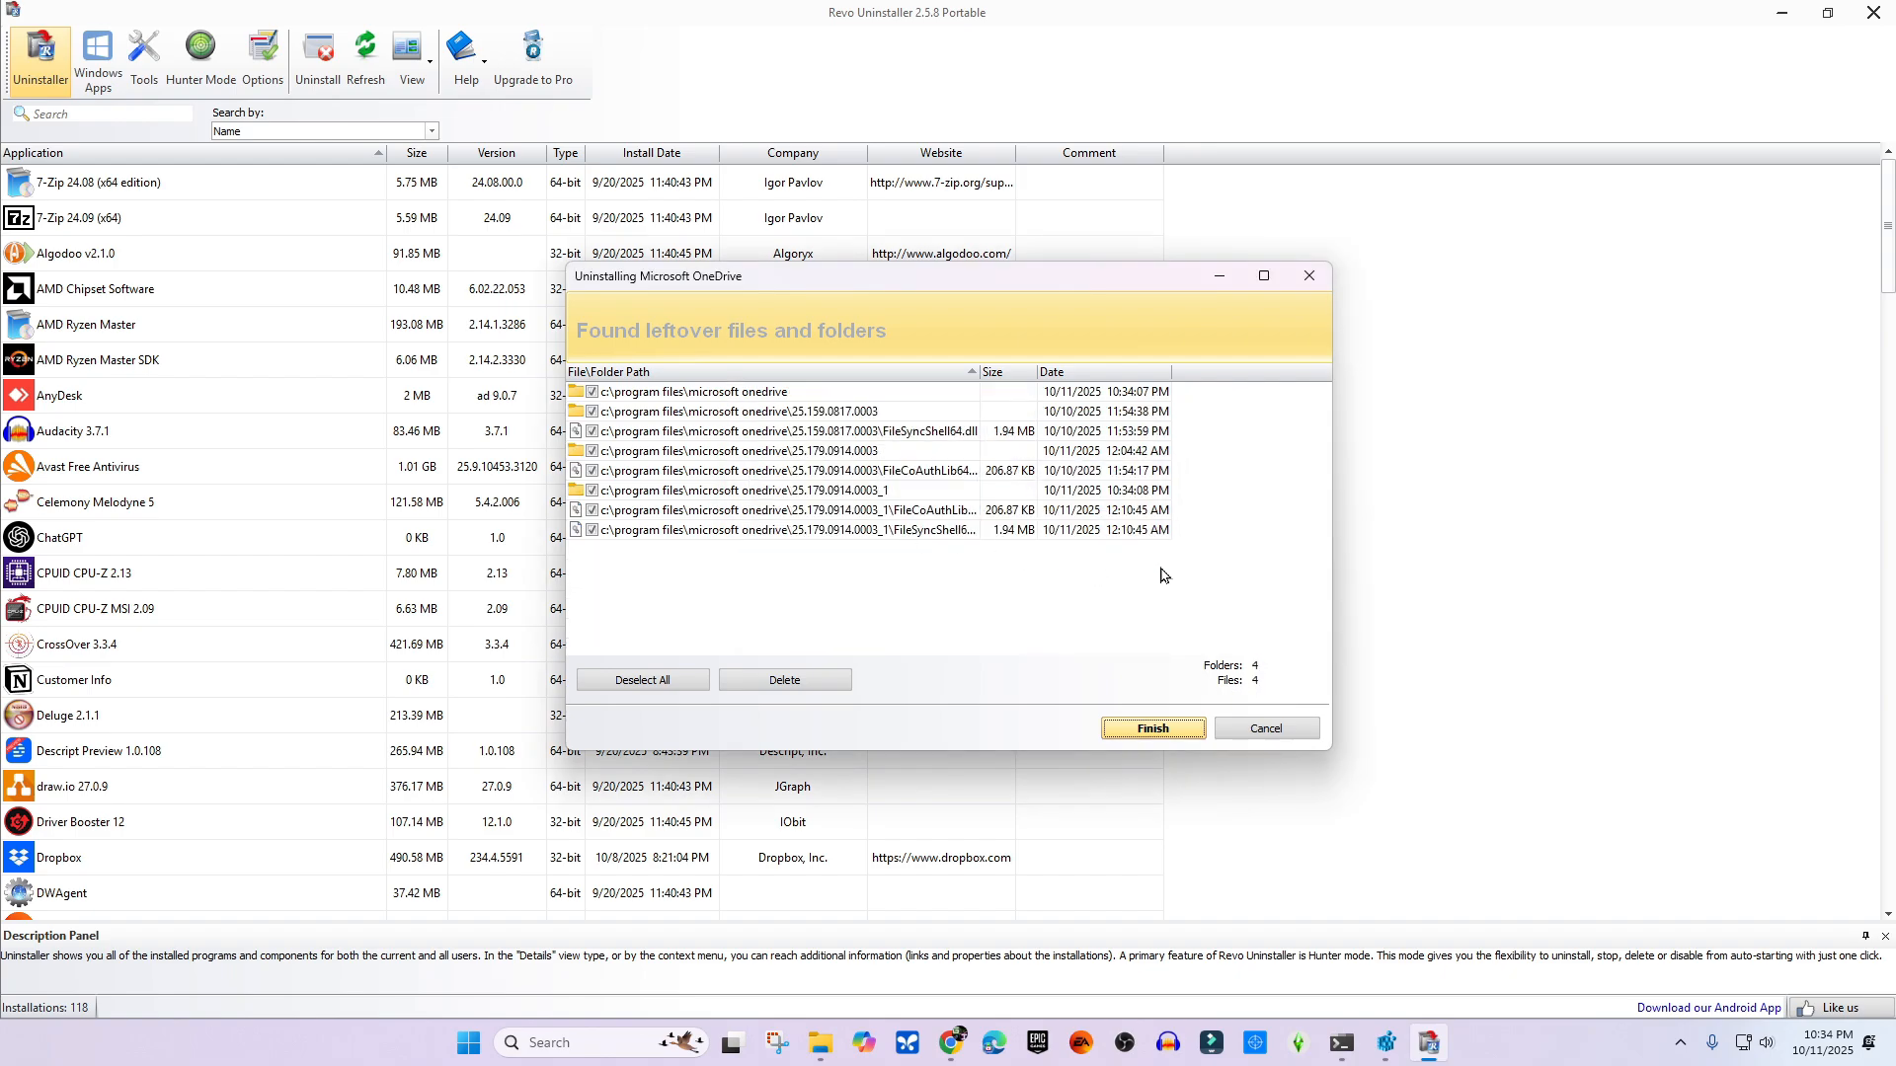
click(1152, 728)
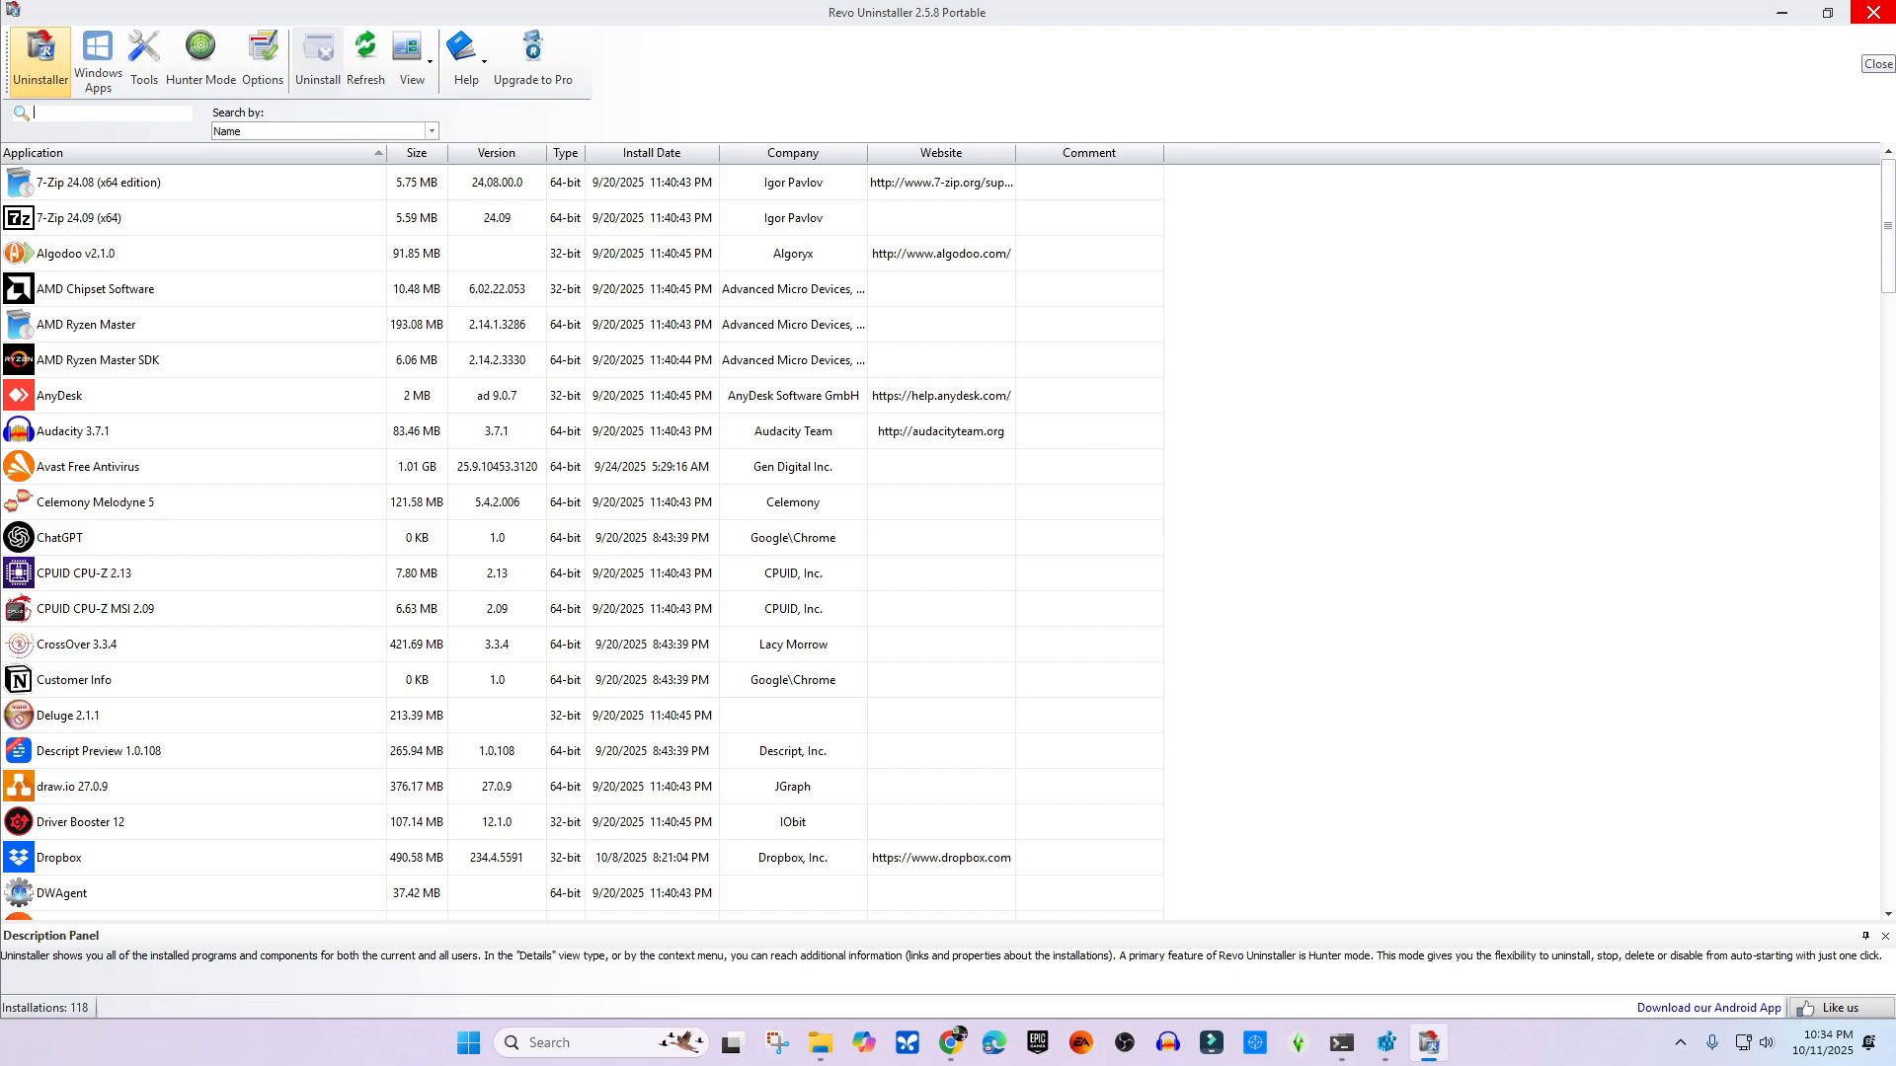
click(1874, 12)
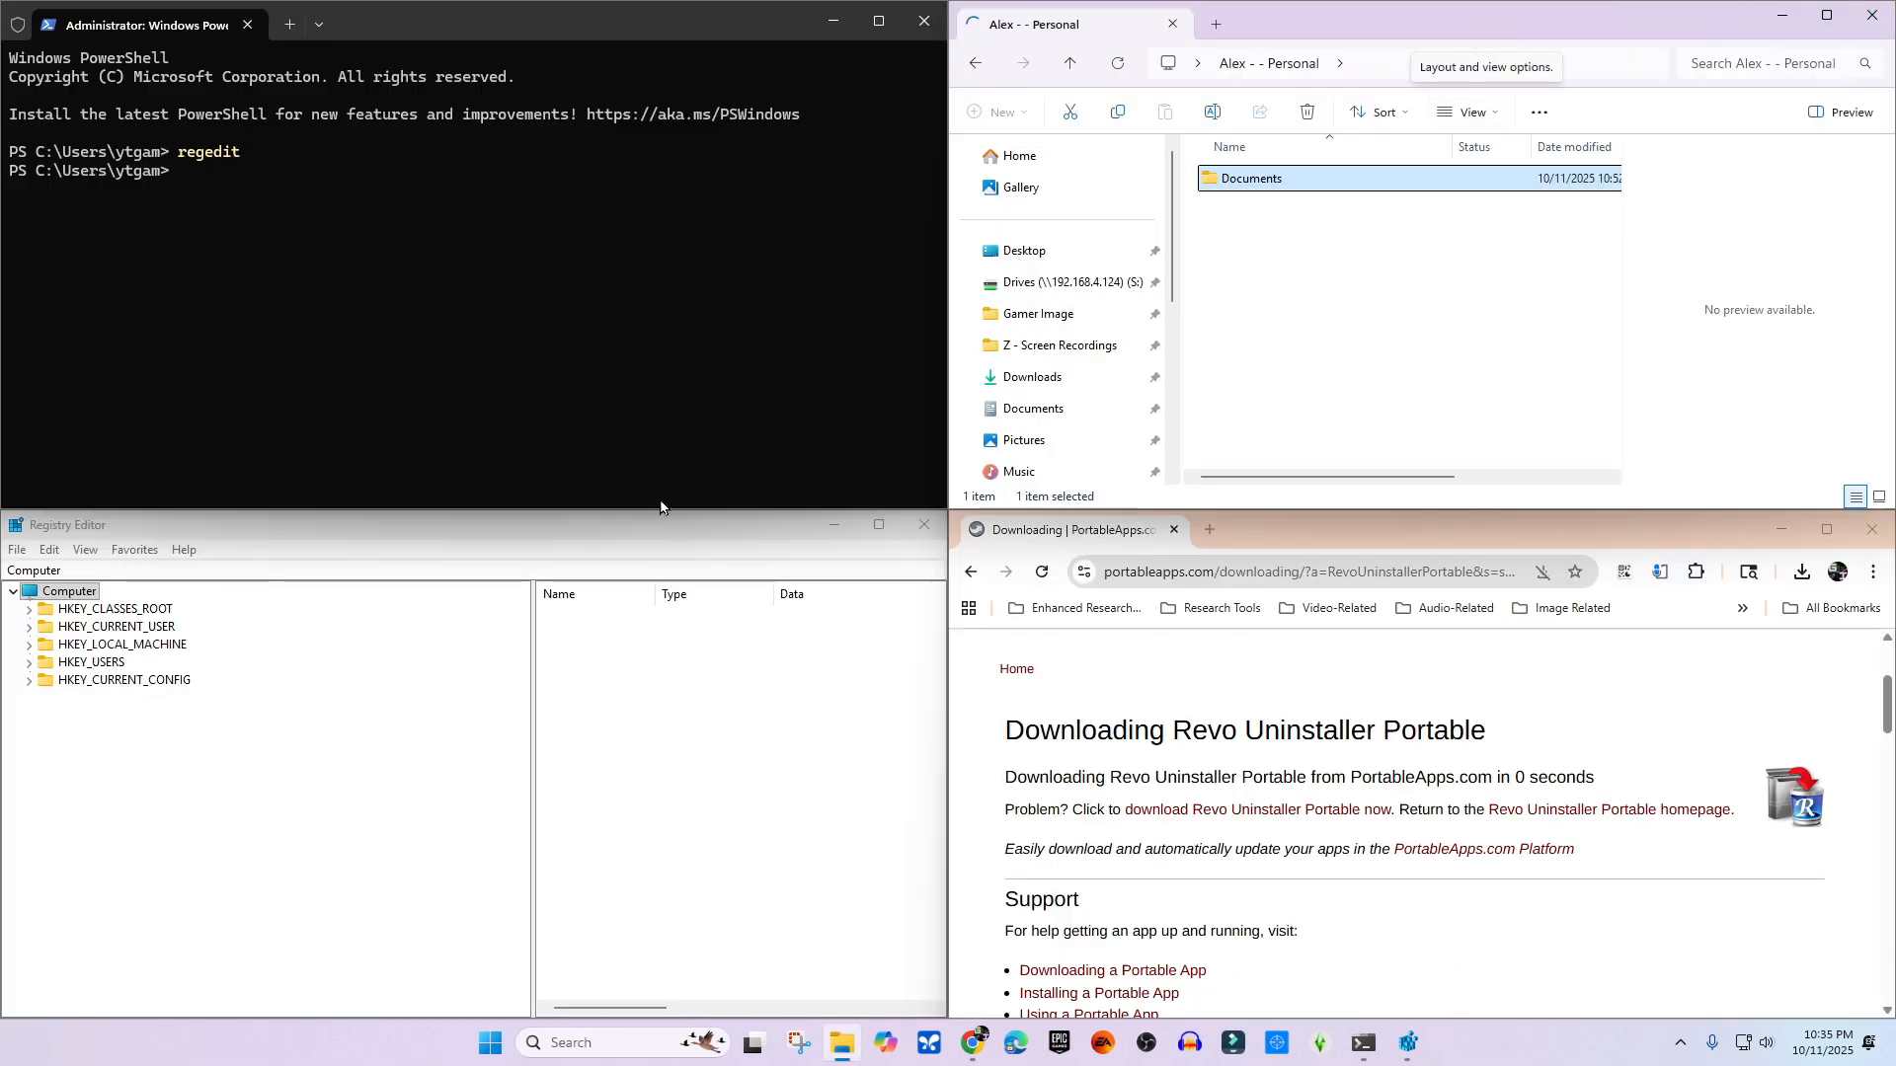
- Open the mem.ai registry note, copy the HKEY_CURRENT_USER Explorer\Shell Folders path, and go to that key in a maximized Registry Editor
click(1191, 571)
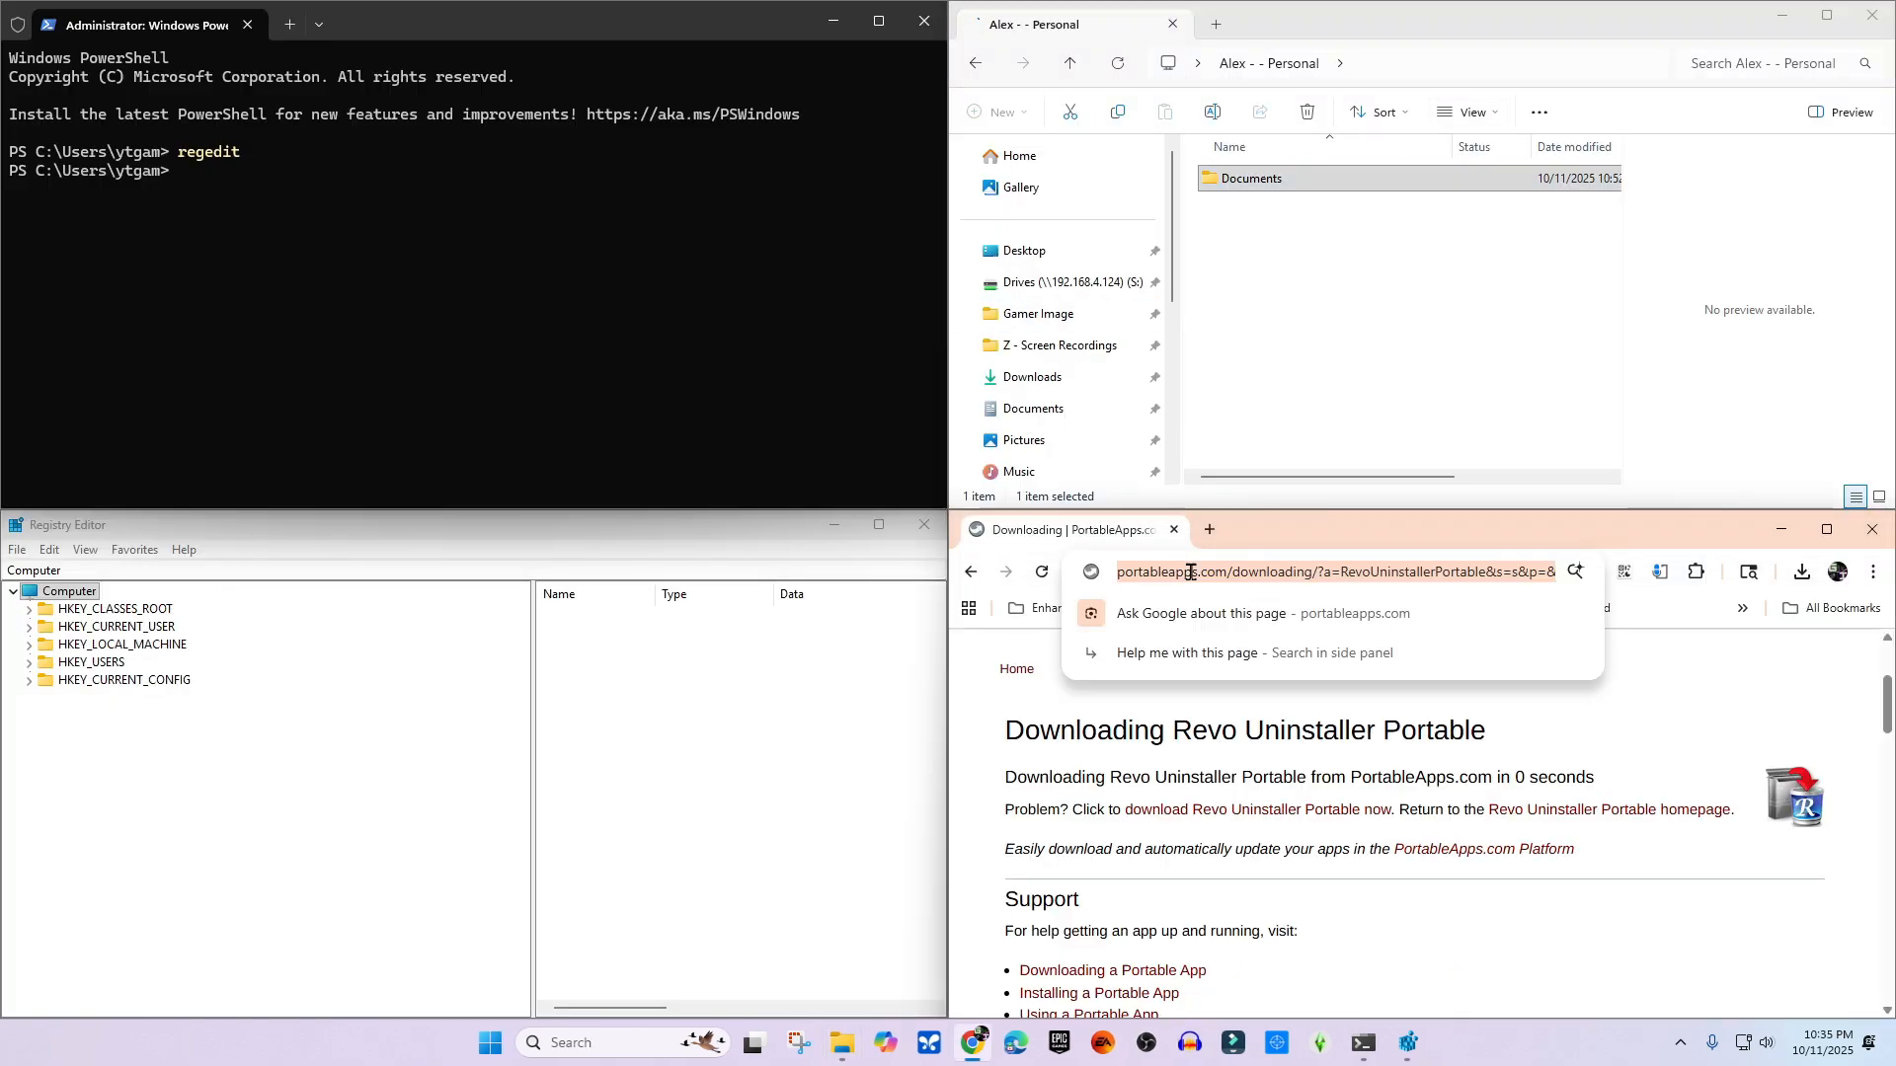
key(ctrl+v)
key(Return)
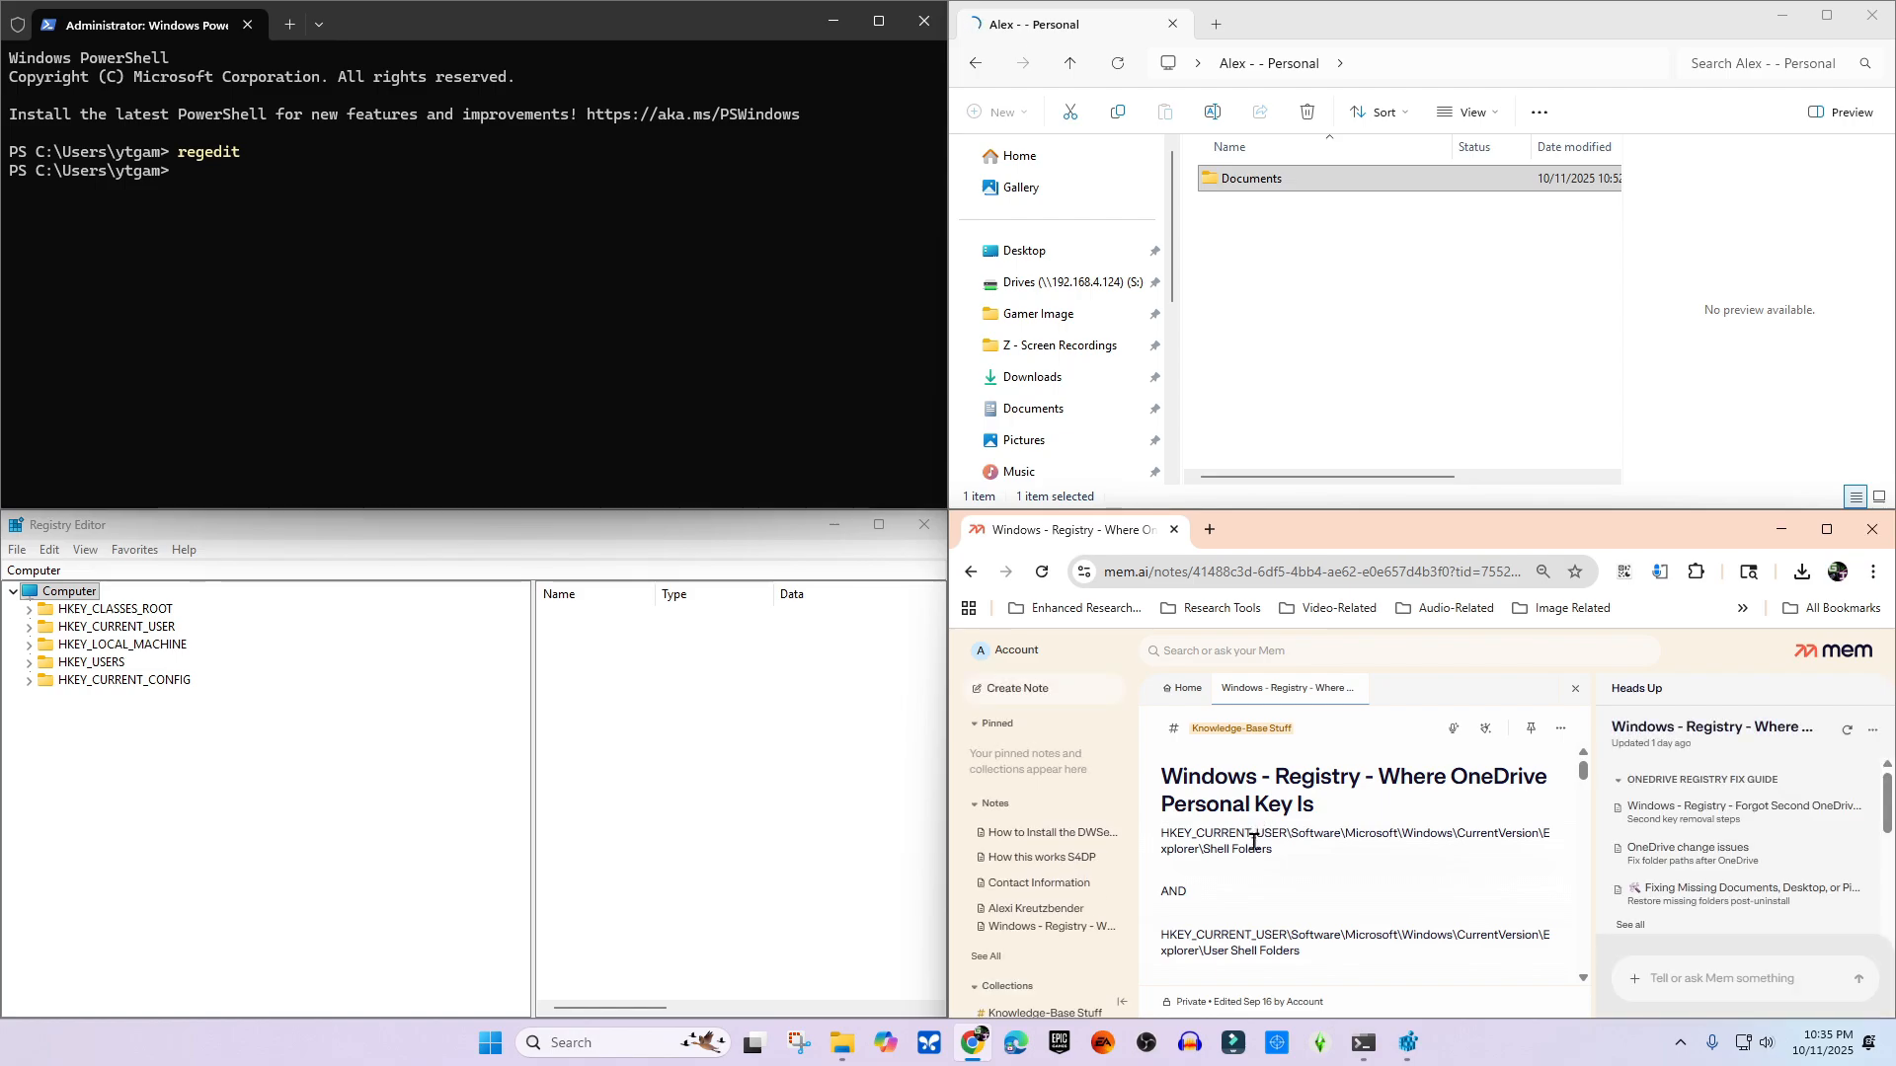
triple_click(1254, 841)
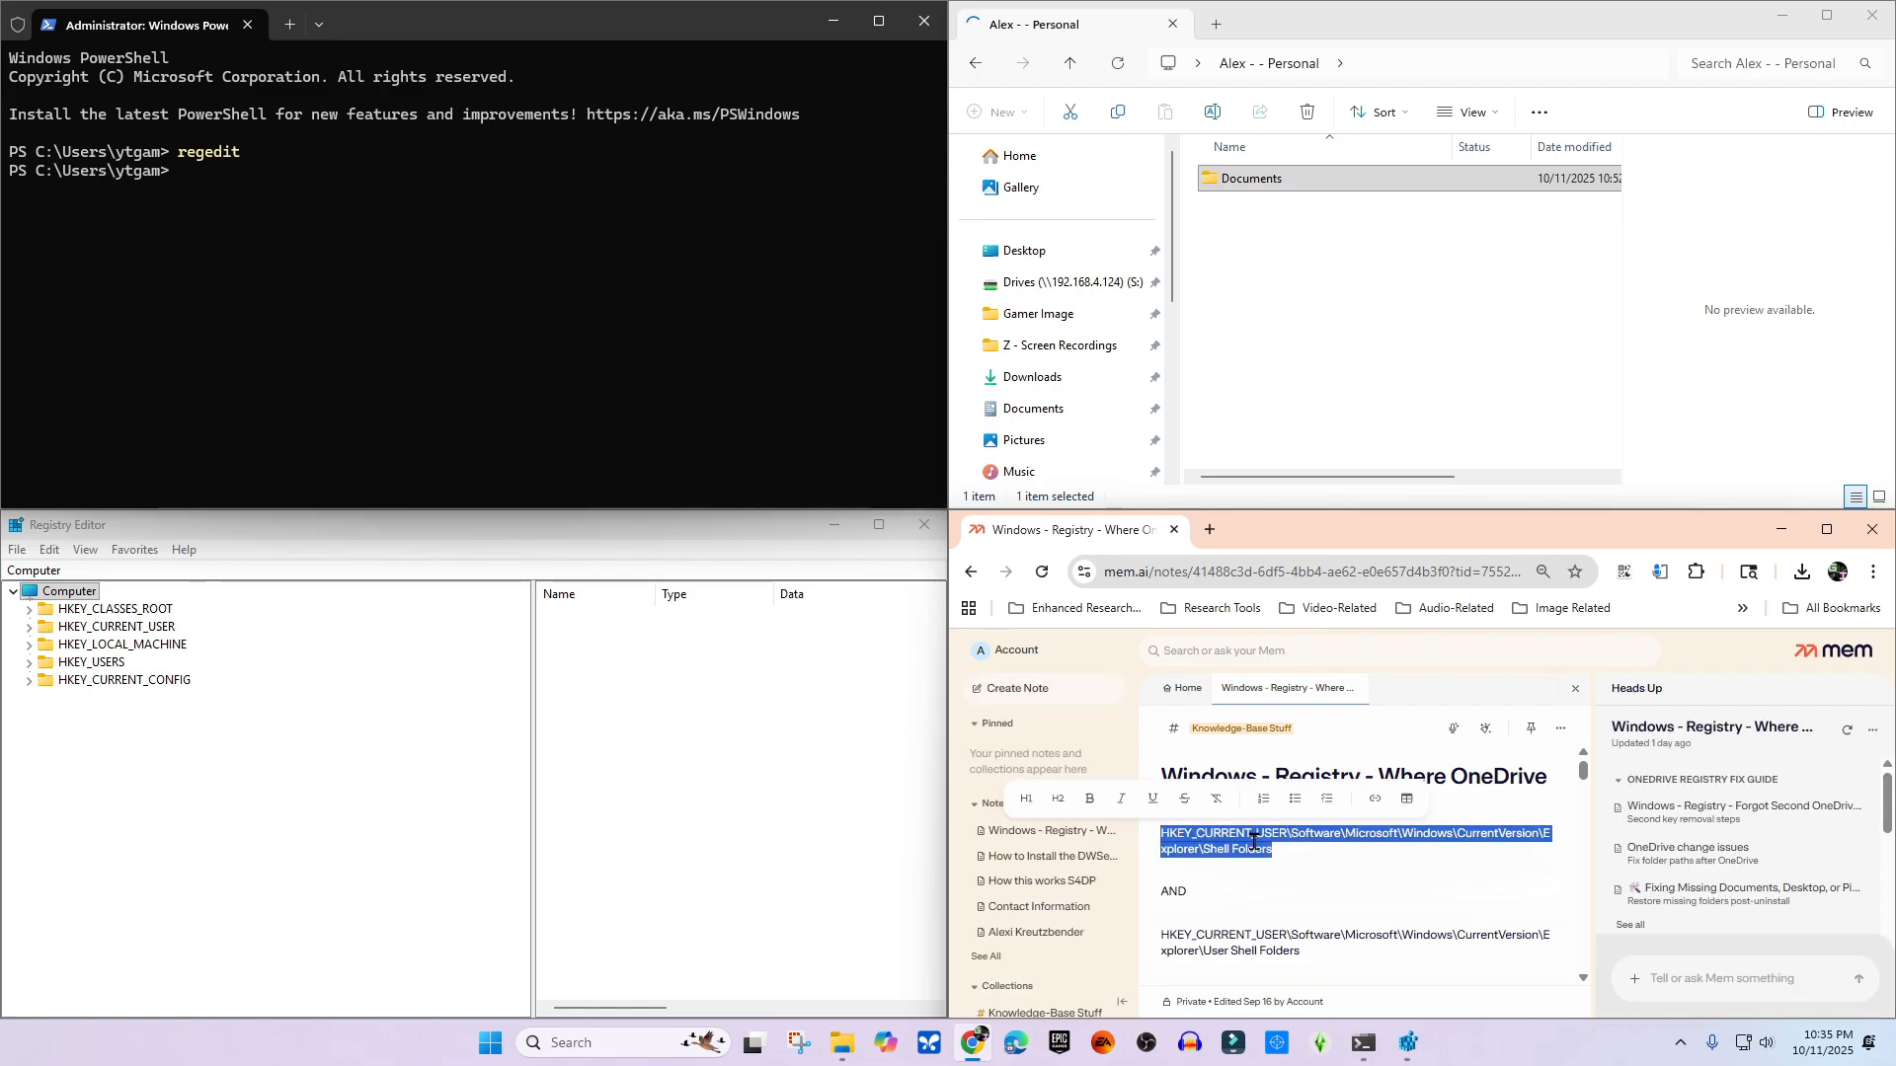
click(207, 571)
text(\)
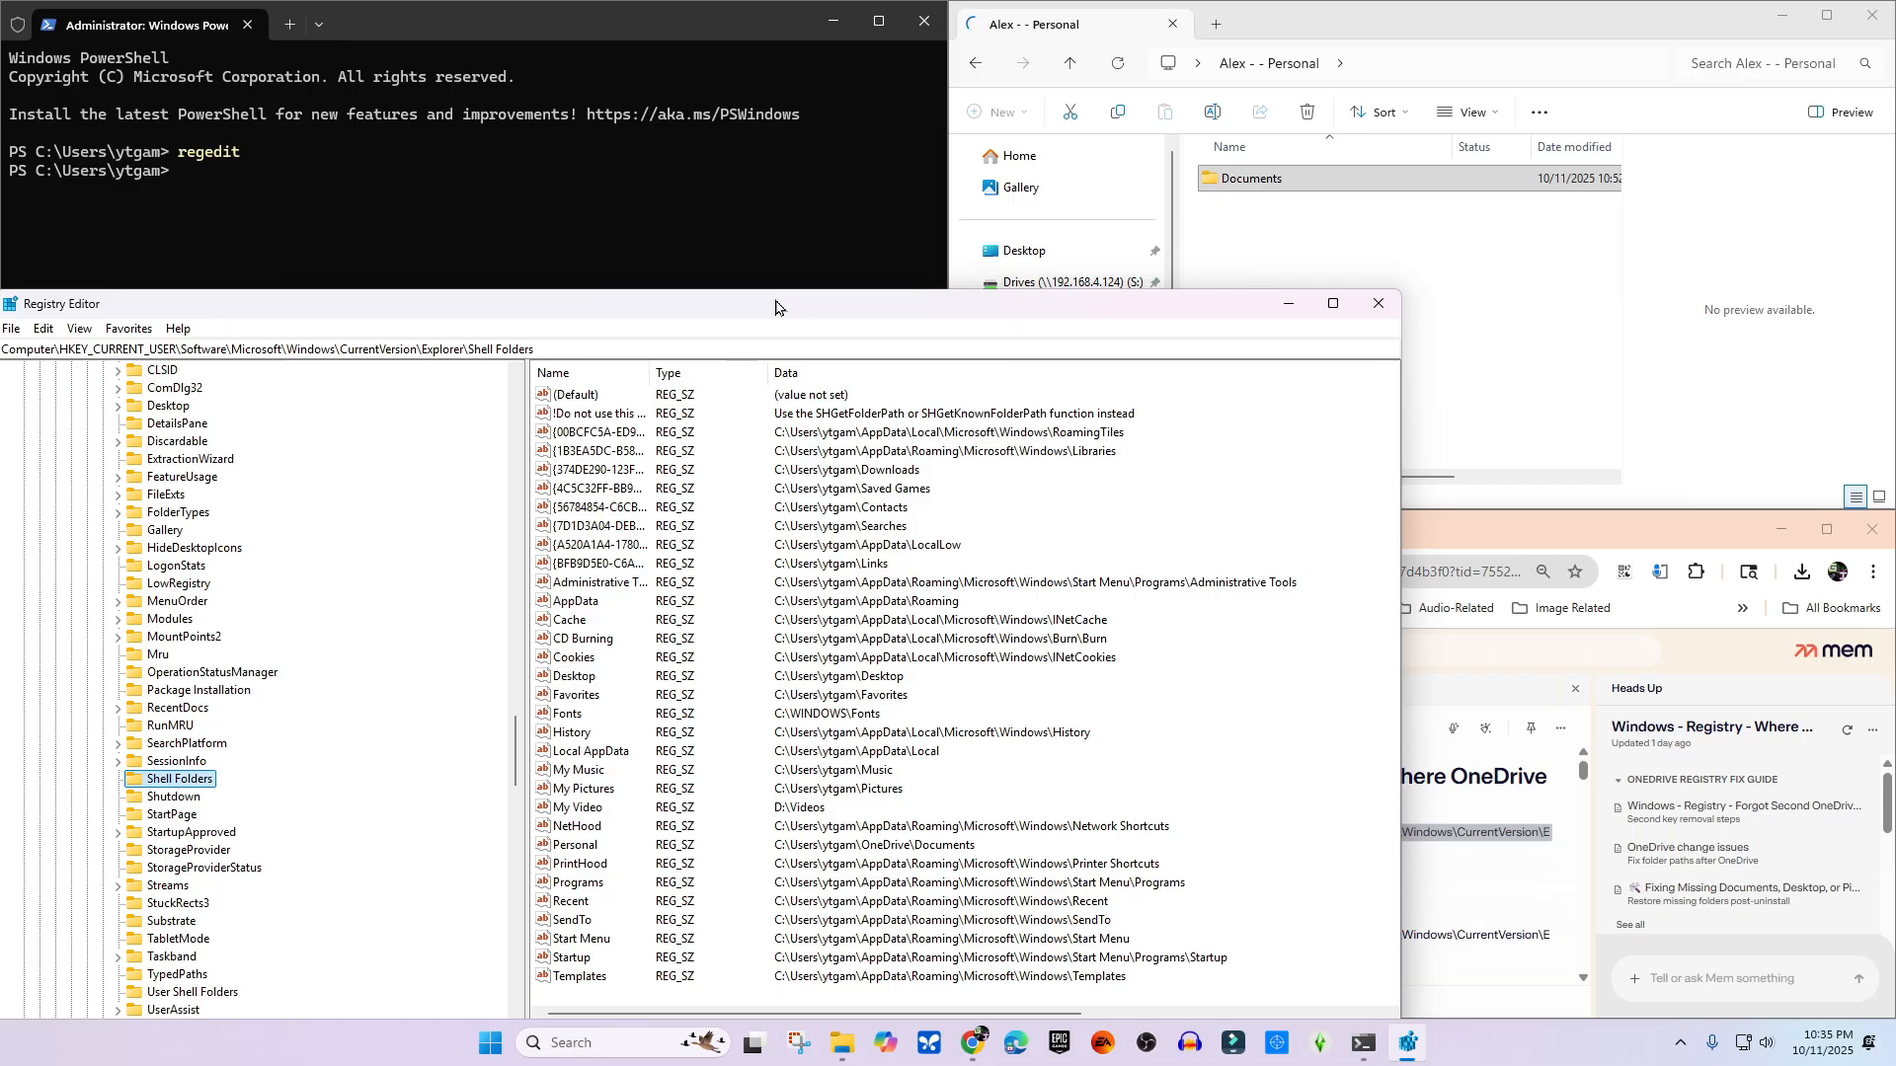
double_click(775, 301)
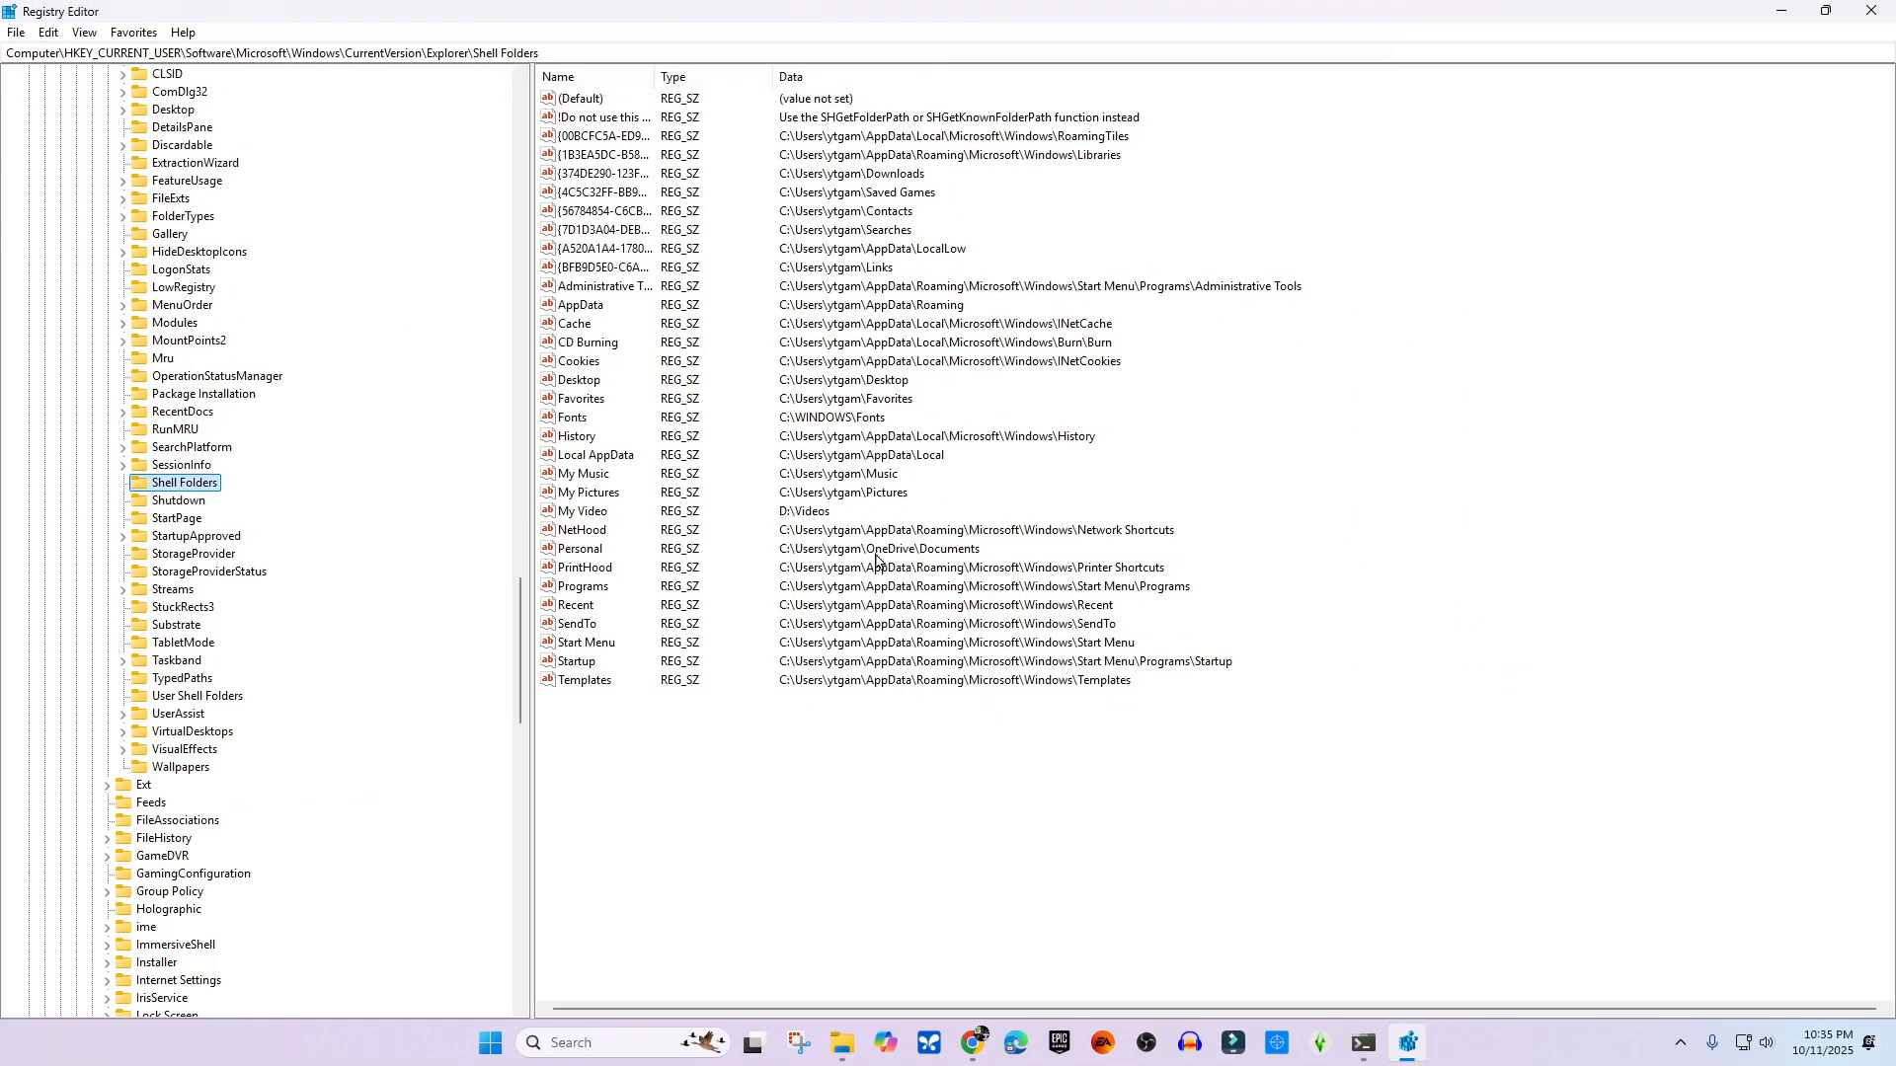
- Remove \OneDrive from the Personal value's path in Shell Folders, so it points to the user profile's Documents folder
double_click(577, 551)
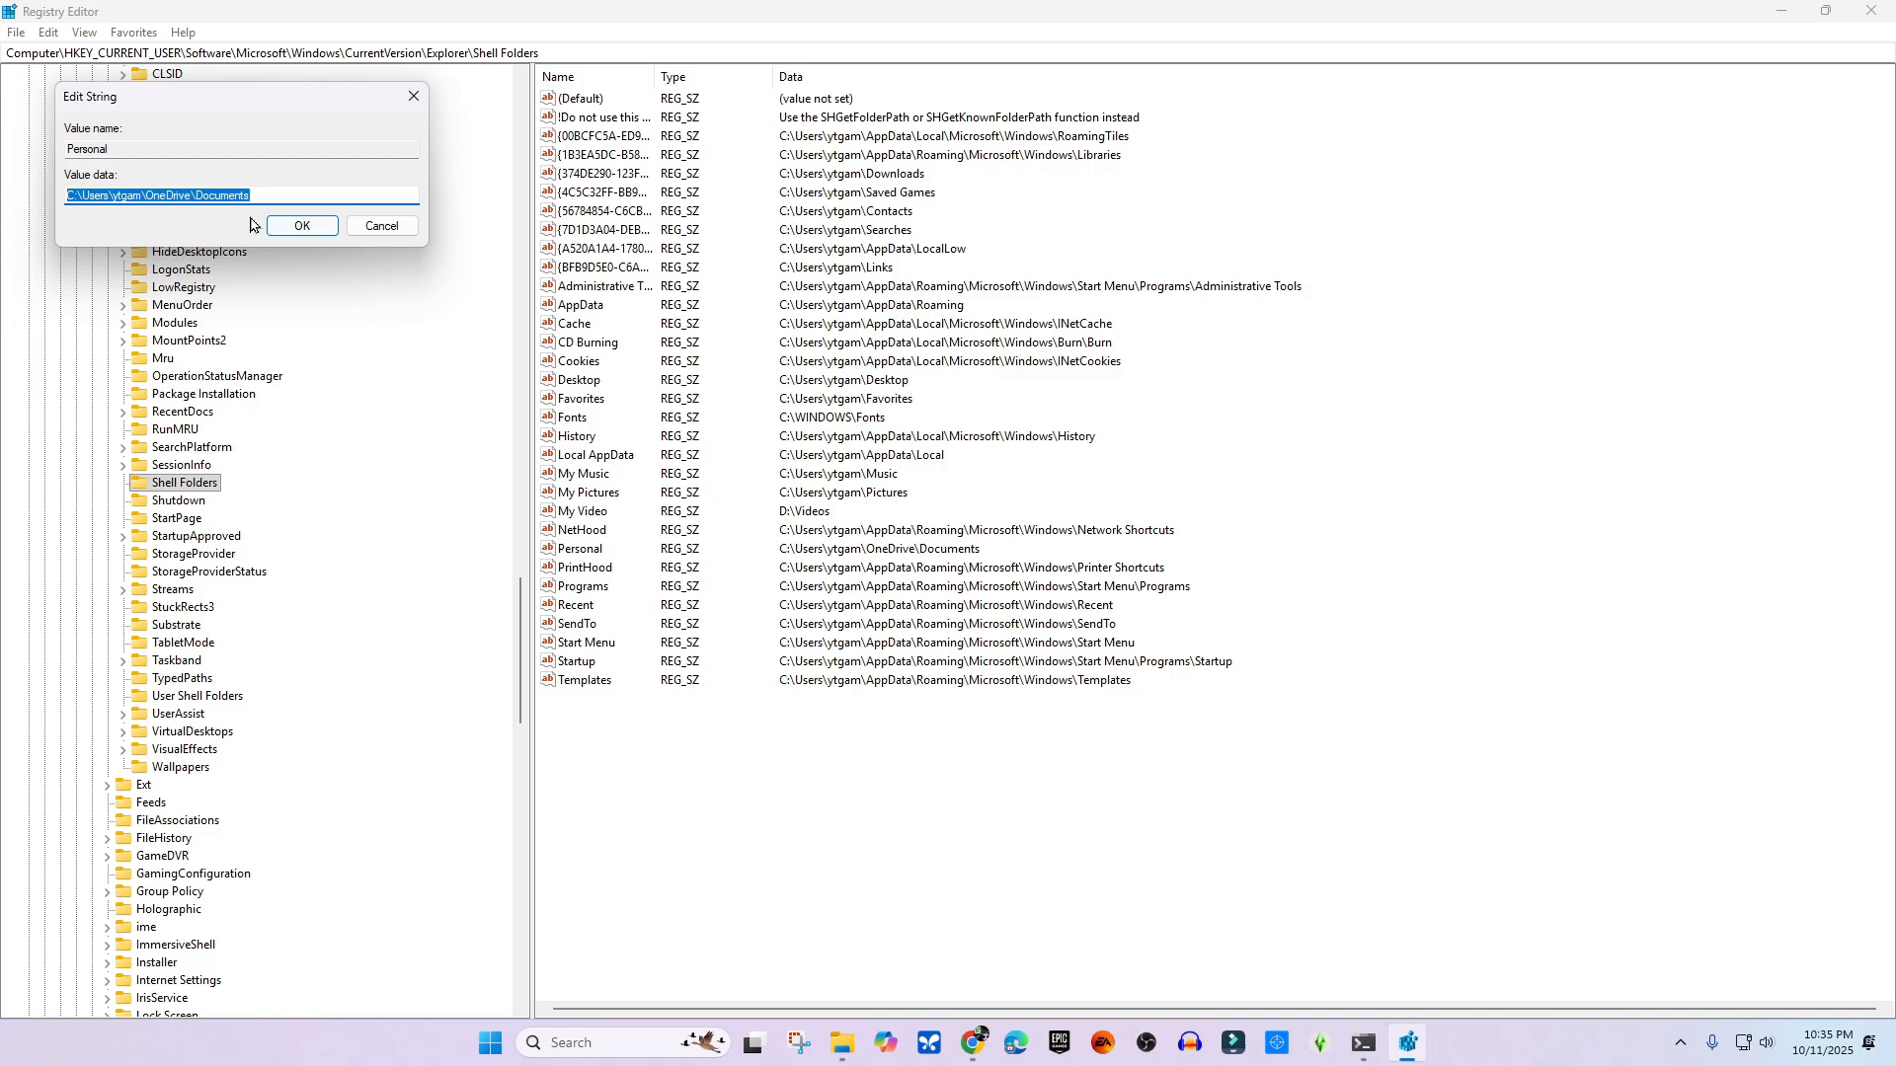
double_click(172, 194)
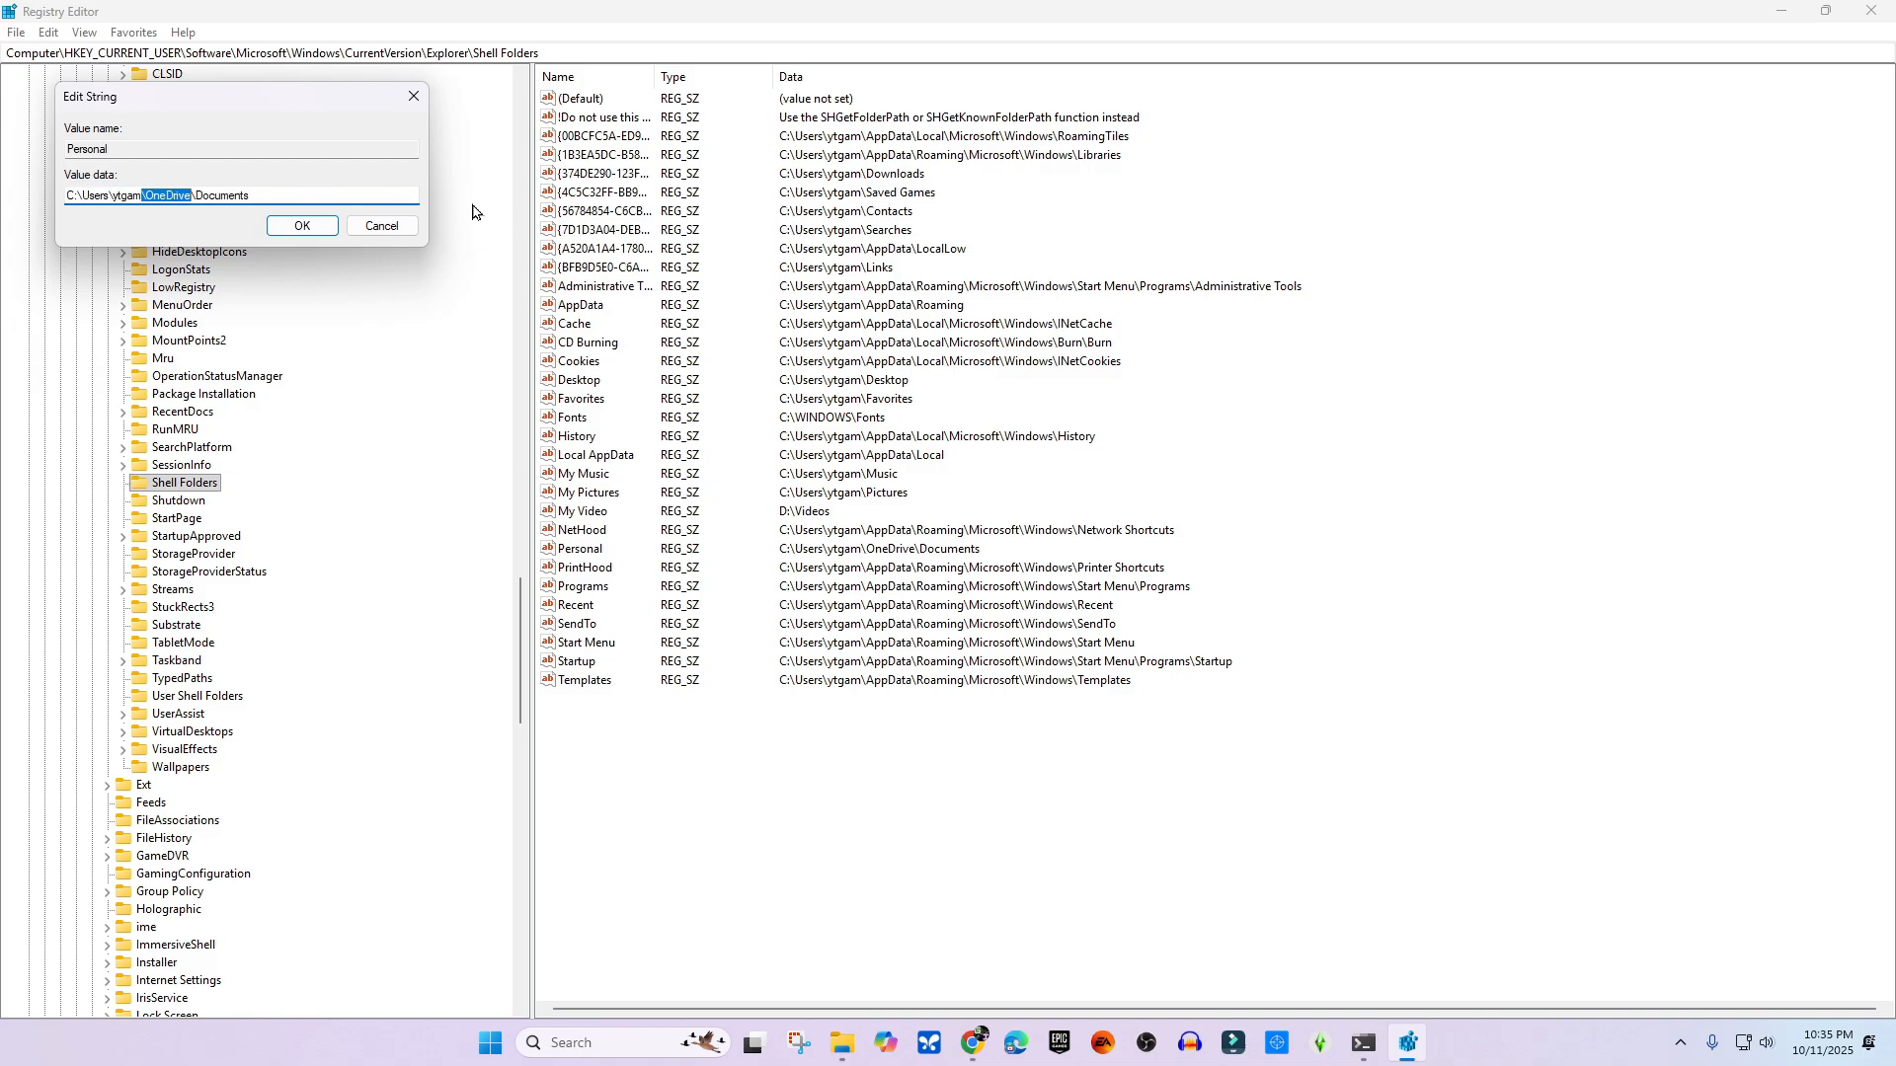
key(BackSpace)
click(299, 229)
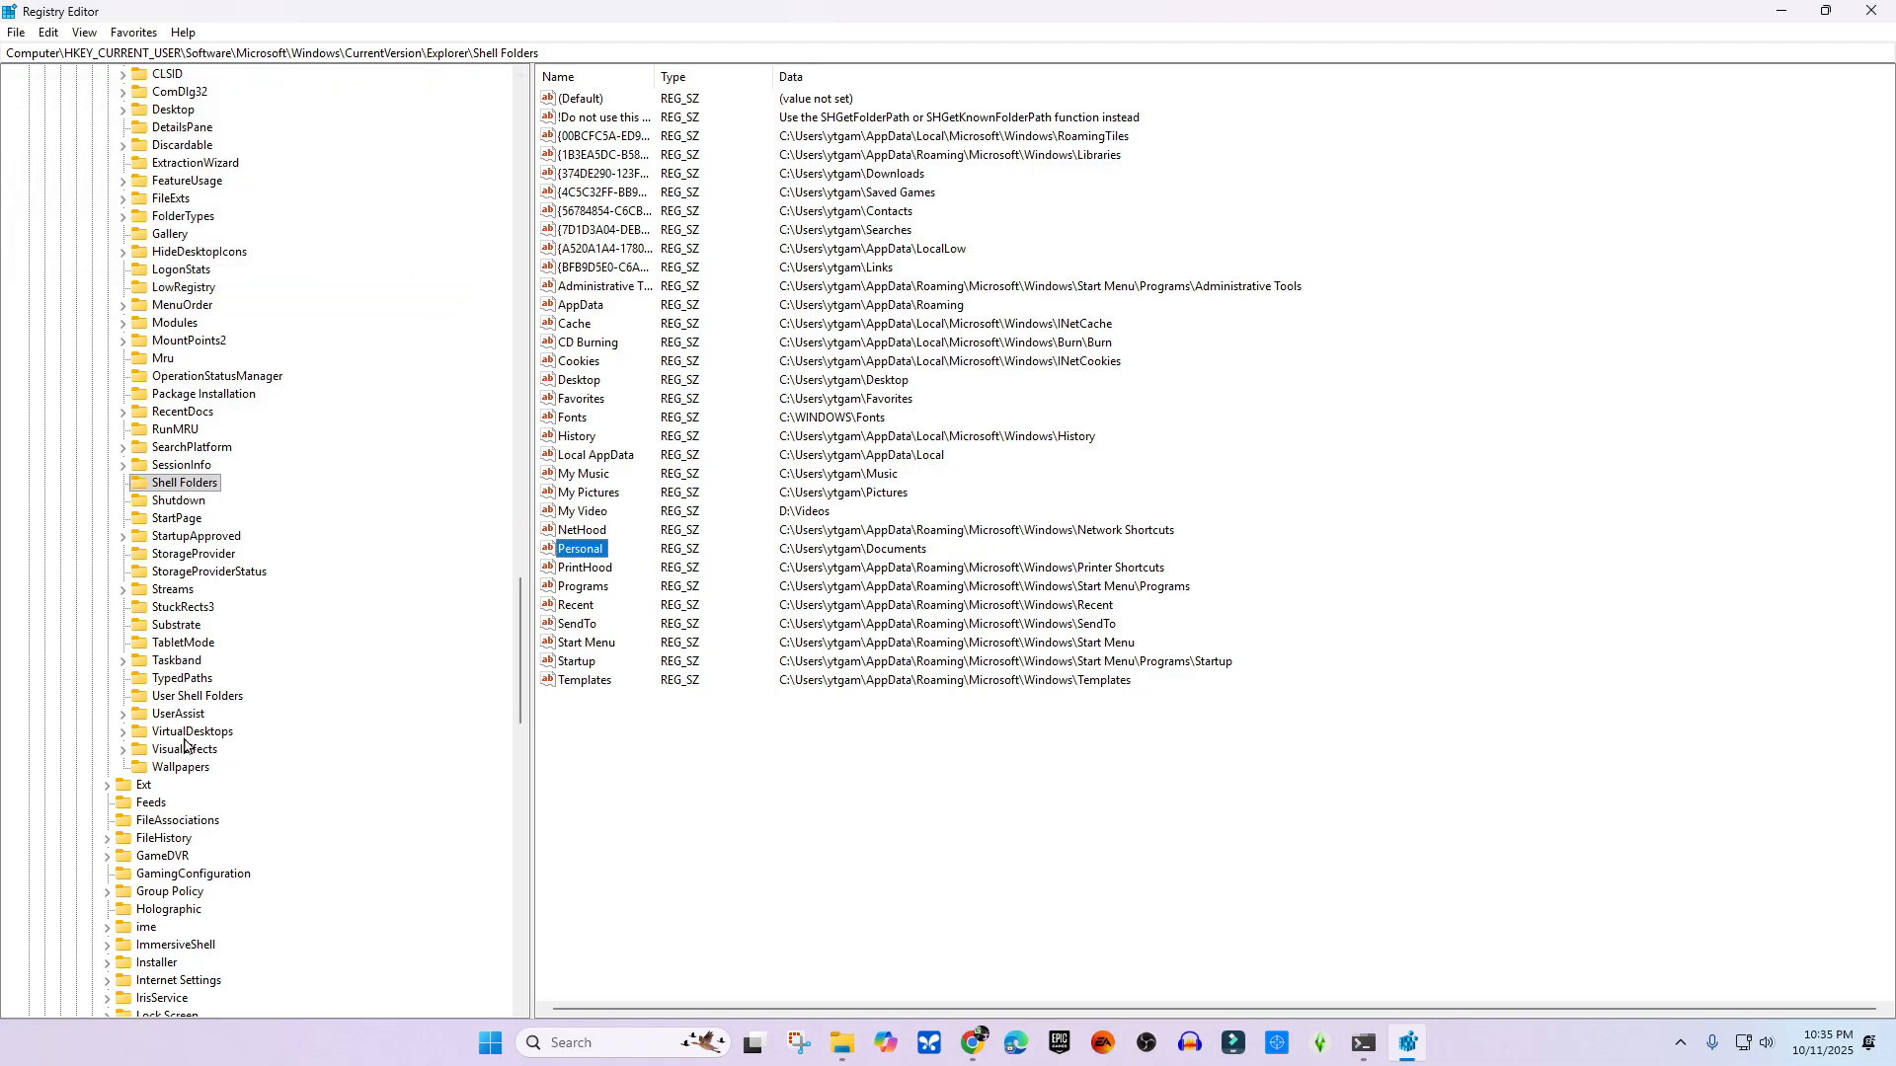
- In User Shell Folders, remove \OneDrive from the Documents paths of the {F42EE2D3-909F-4907-8871-4C22FC0BF756} and Personal values, and restore the Registry Editor window
click(185, 699)
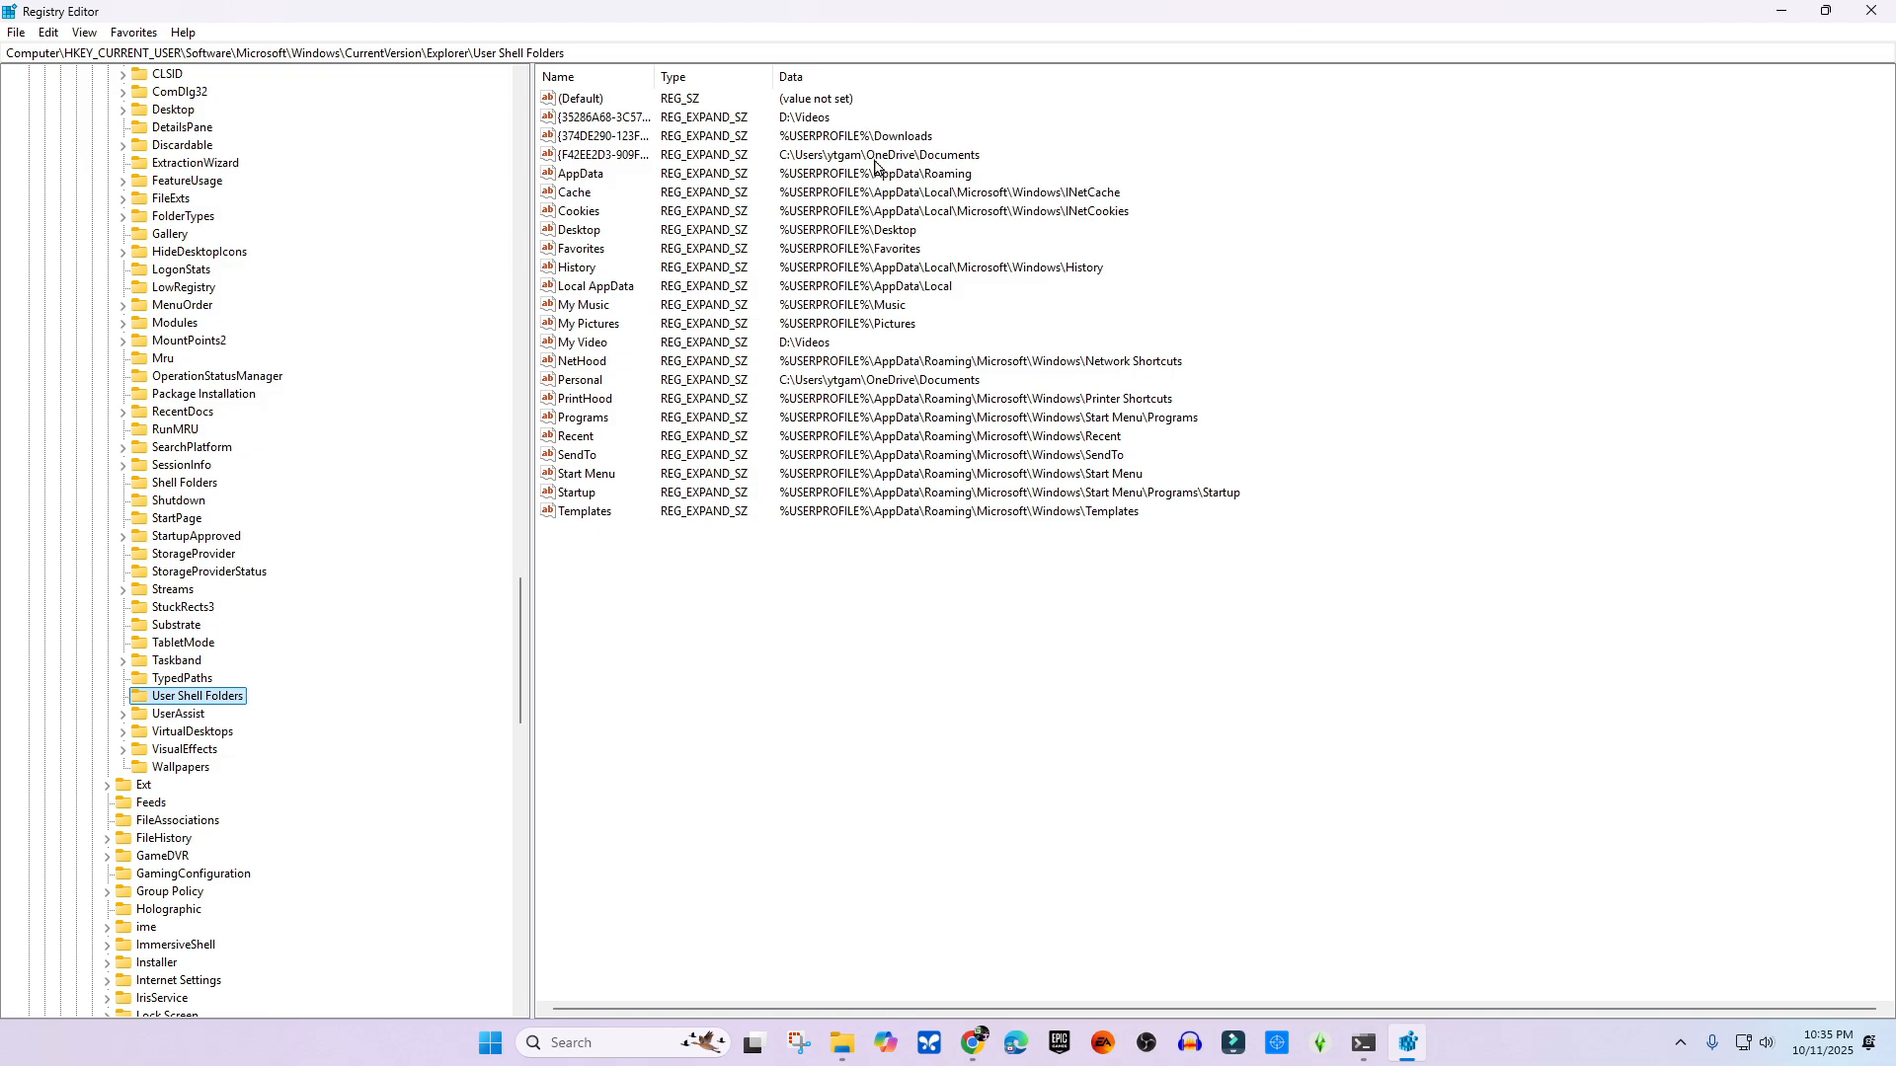
double_click(578, 158)
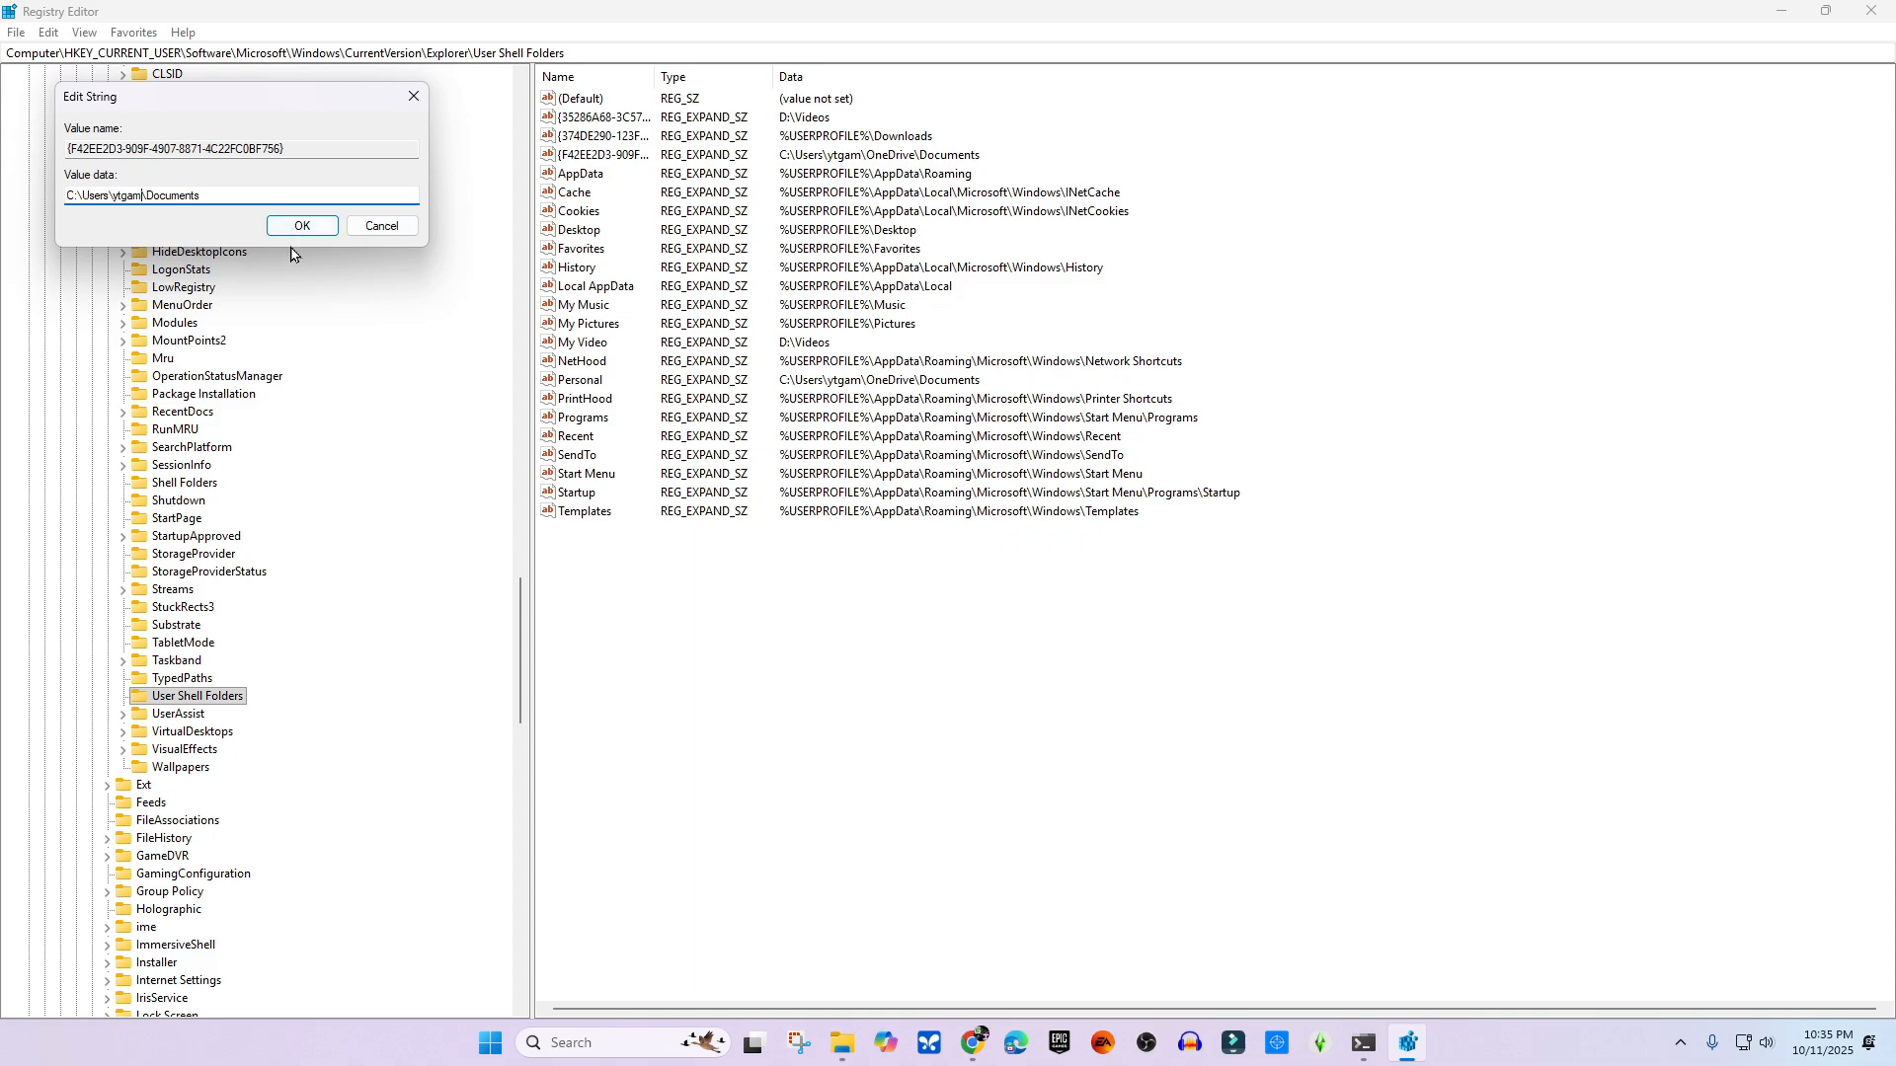
click(299, 231)
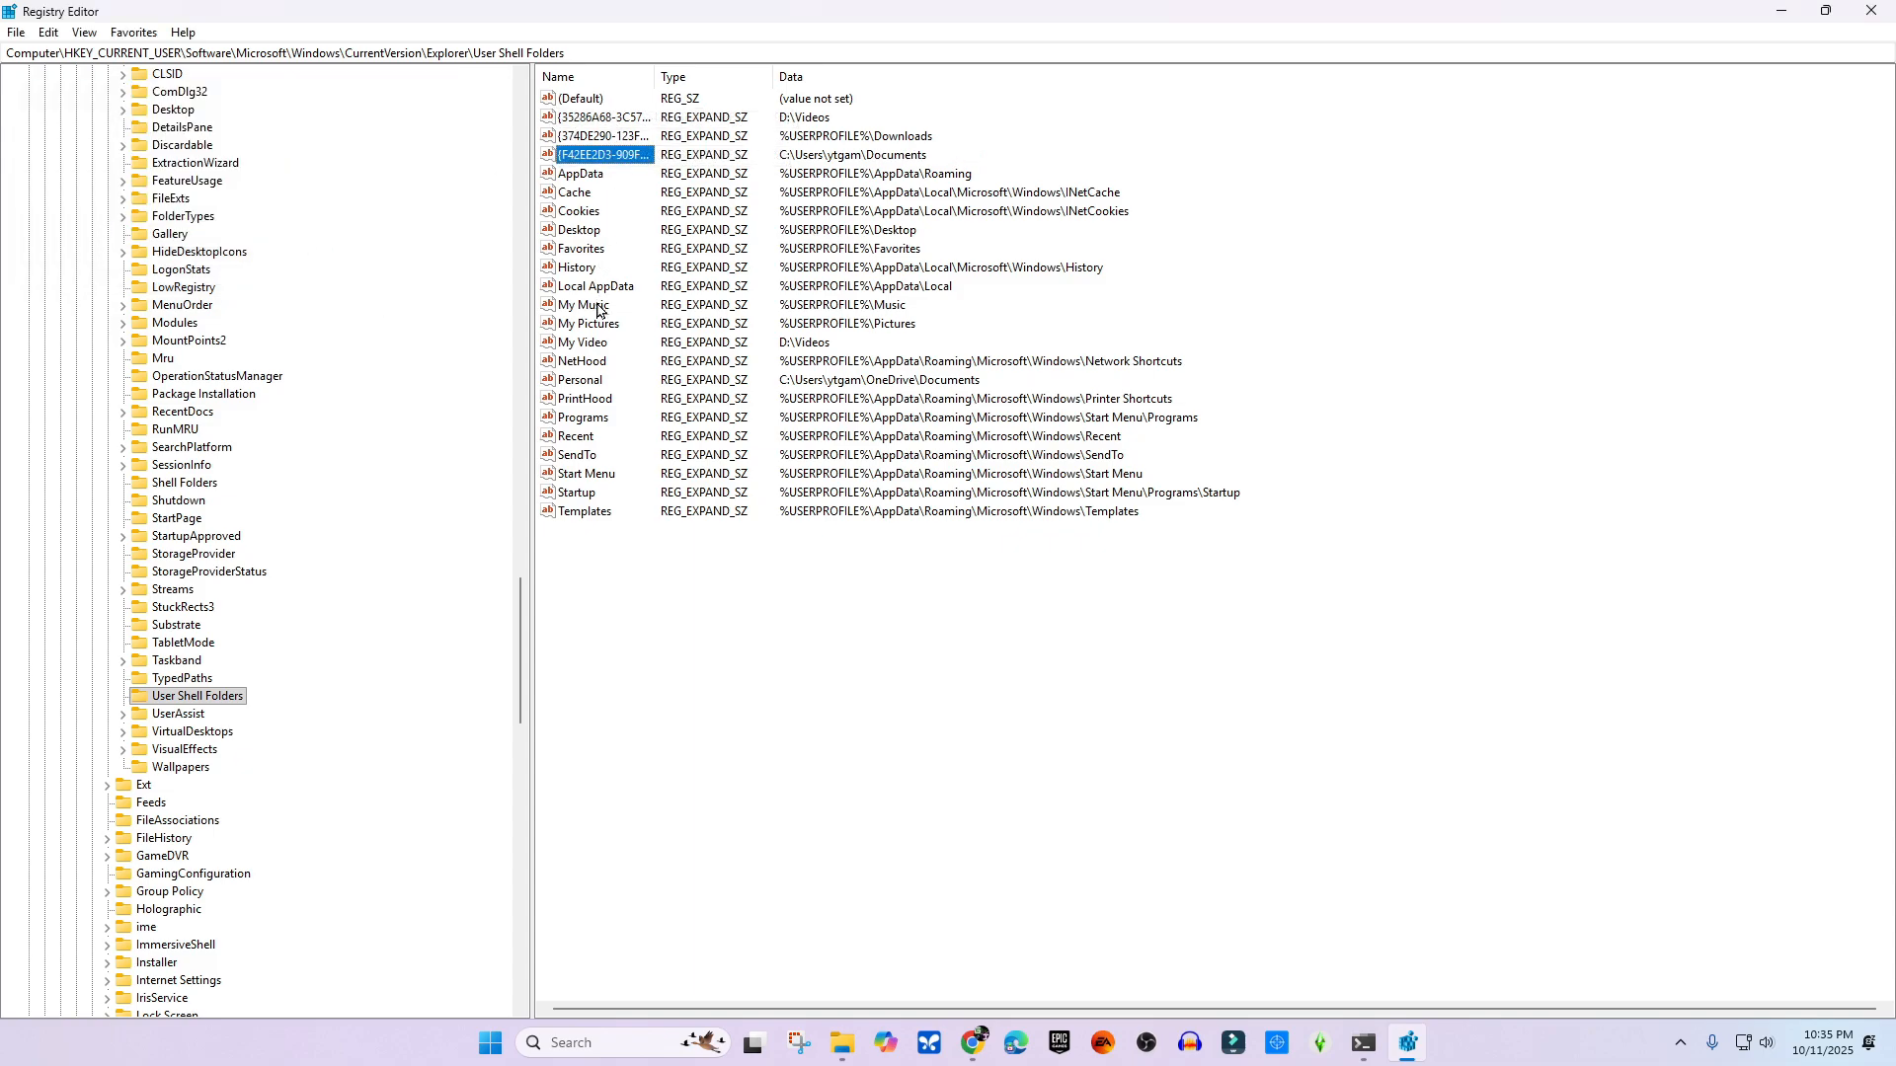
double_click(577, 380)
drag(194, 193, 144, 193)
key(BackSpace)
click(299, 231)
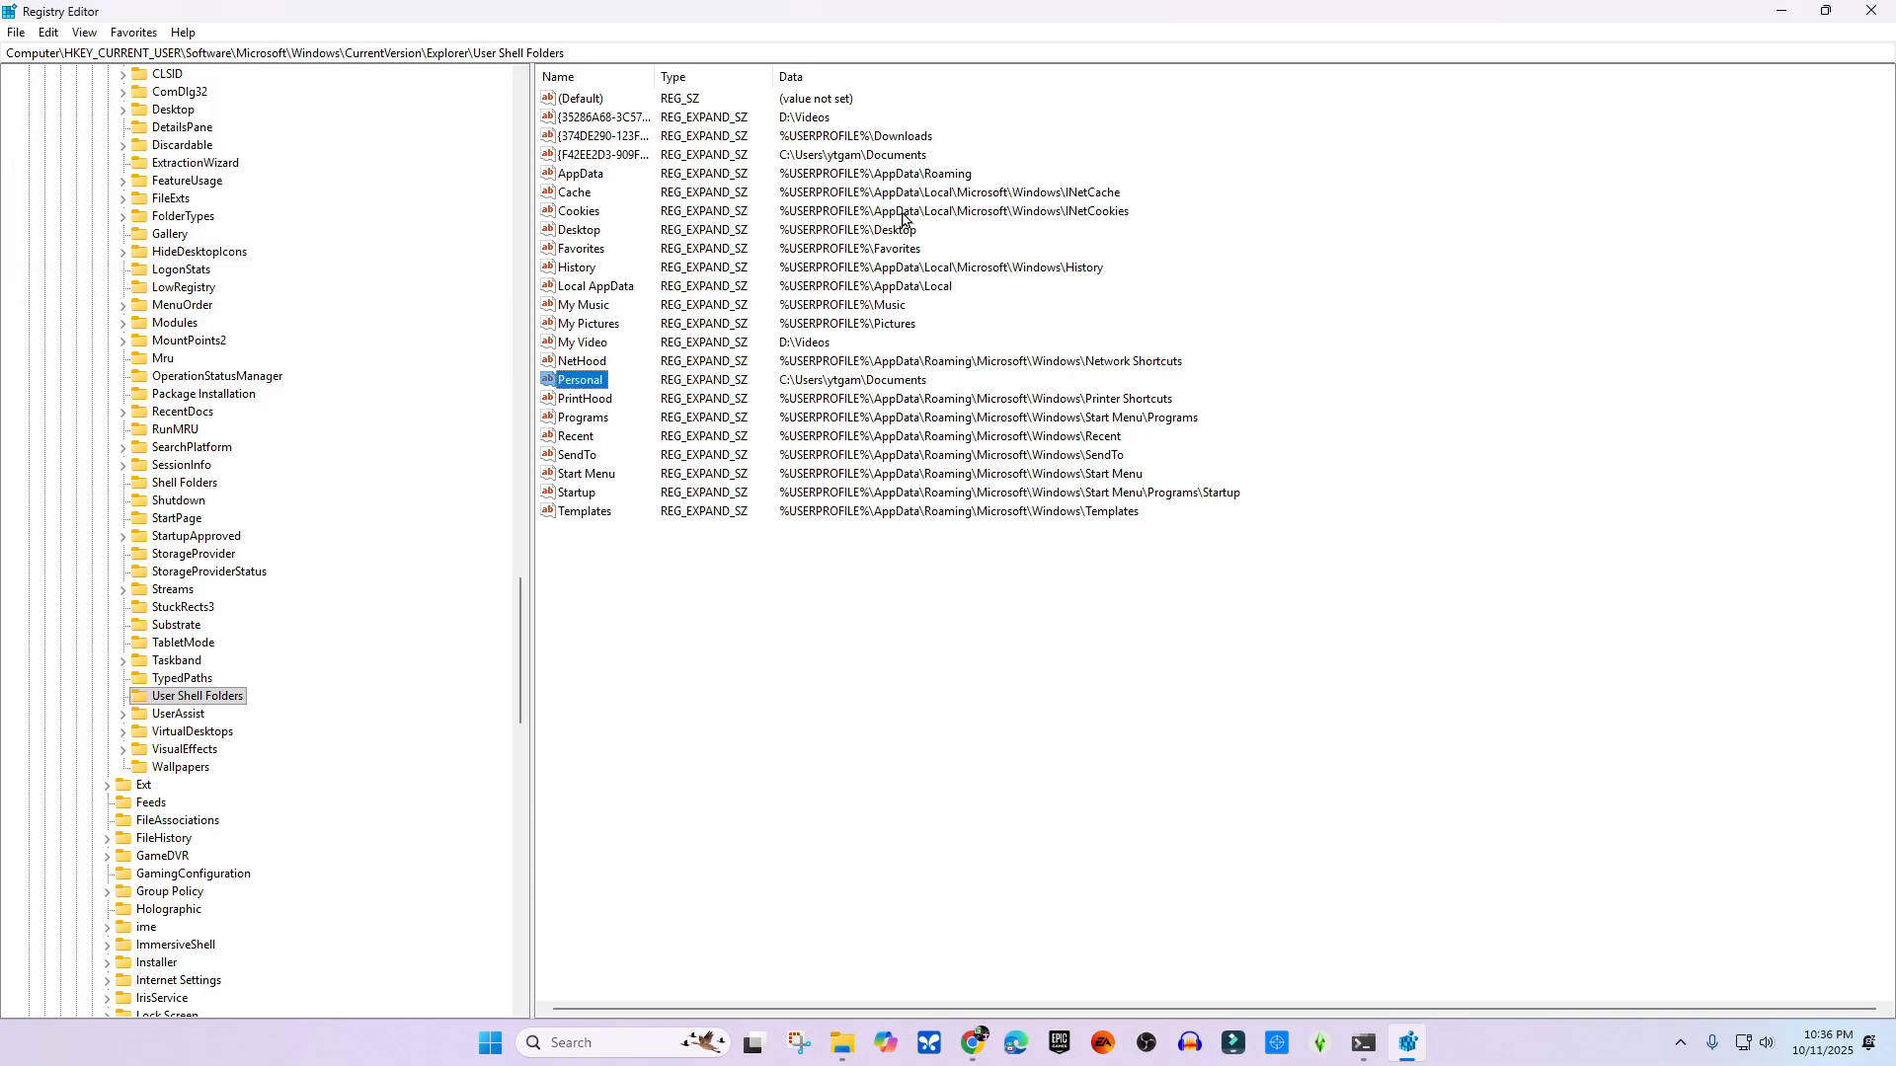
double_click(742, 12)
- Open Documents in File Explorer and cut the Electronic Arts folder from it
click(233, 203)
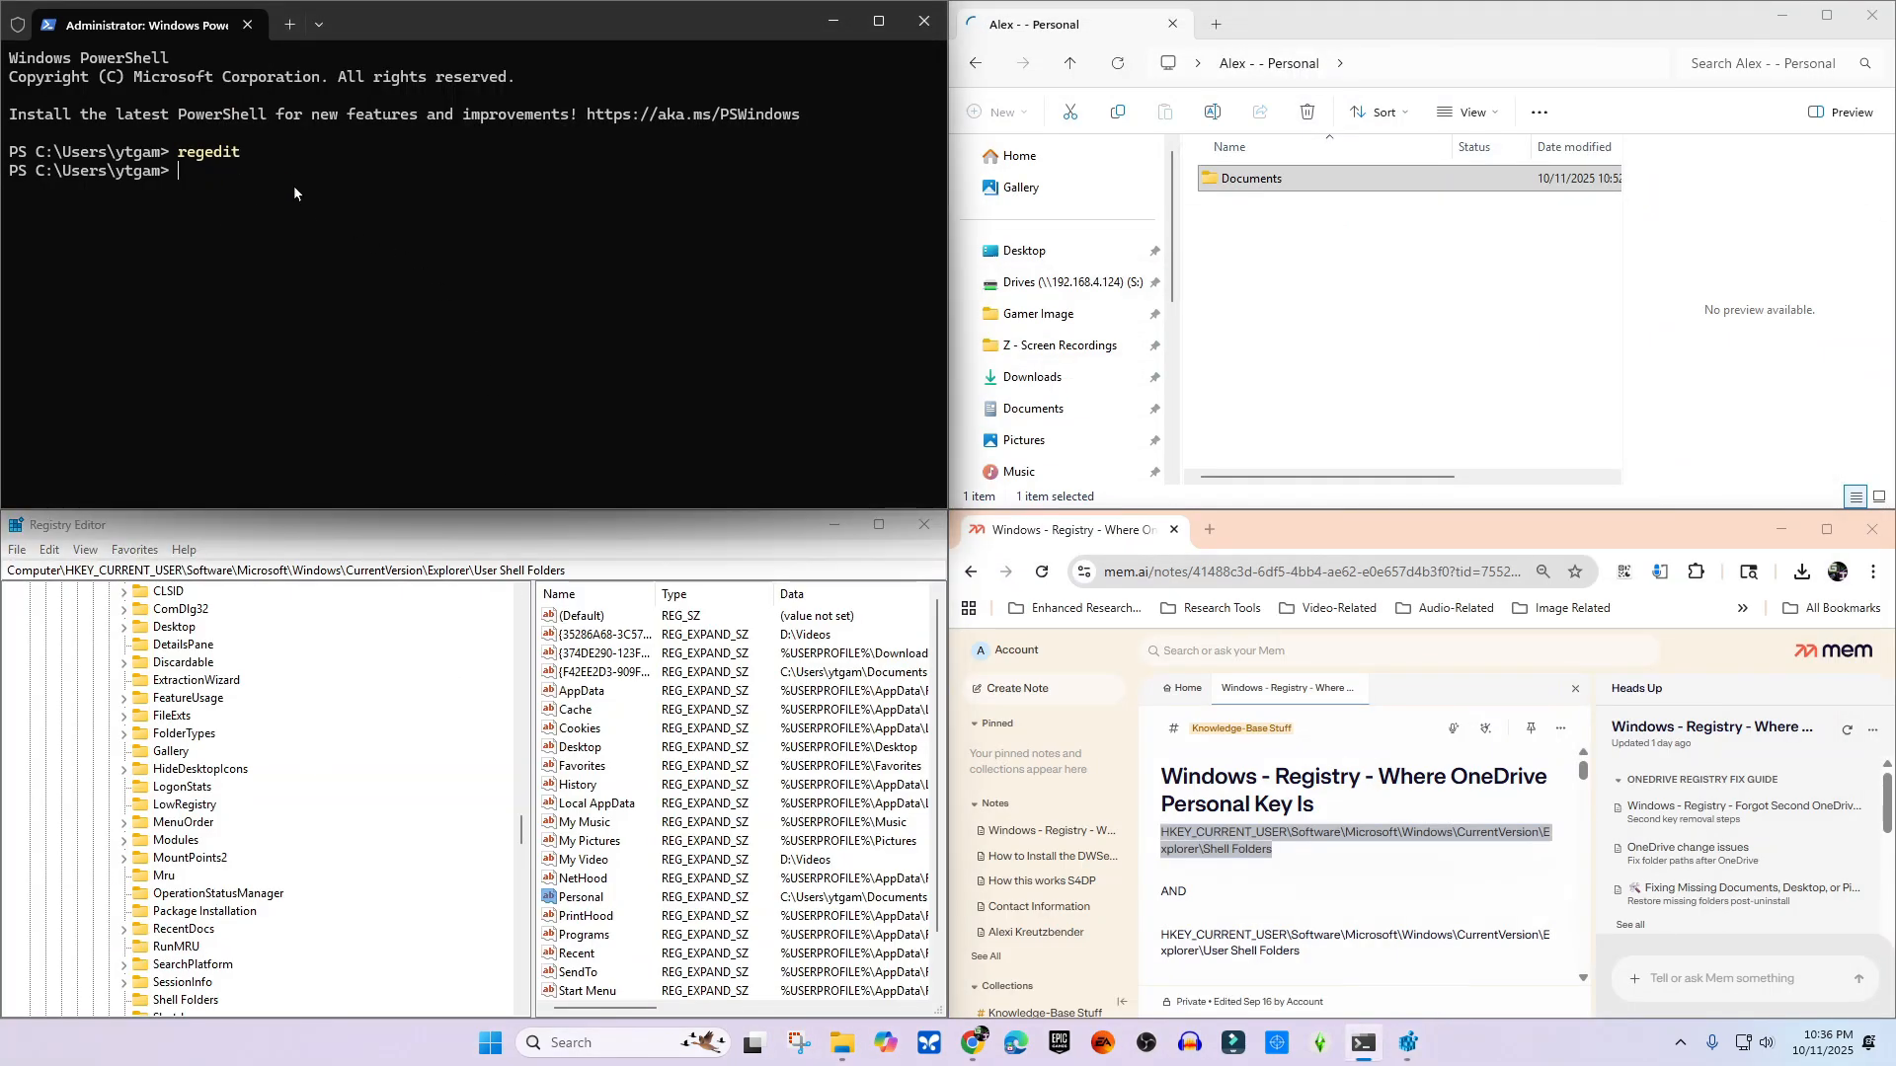
click(1058, 408)
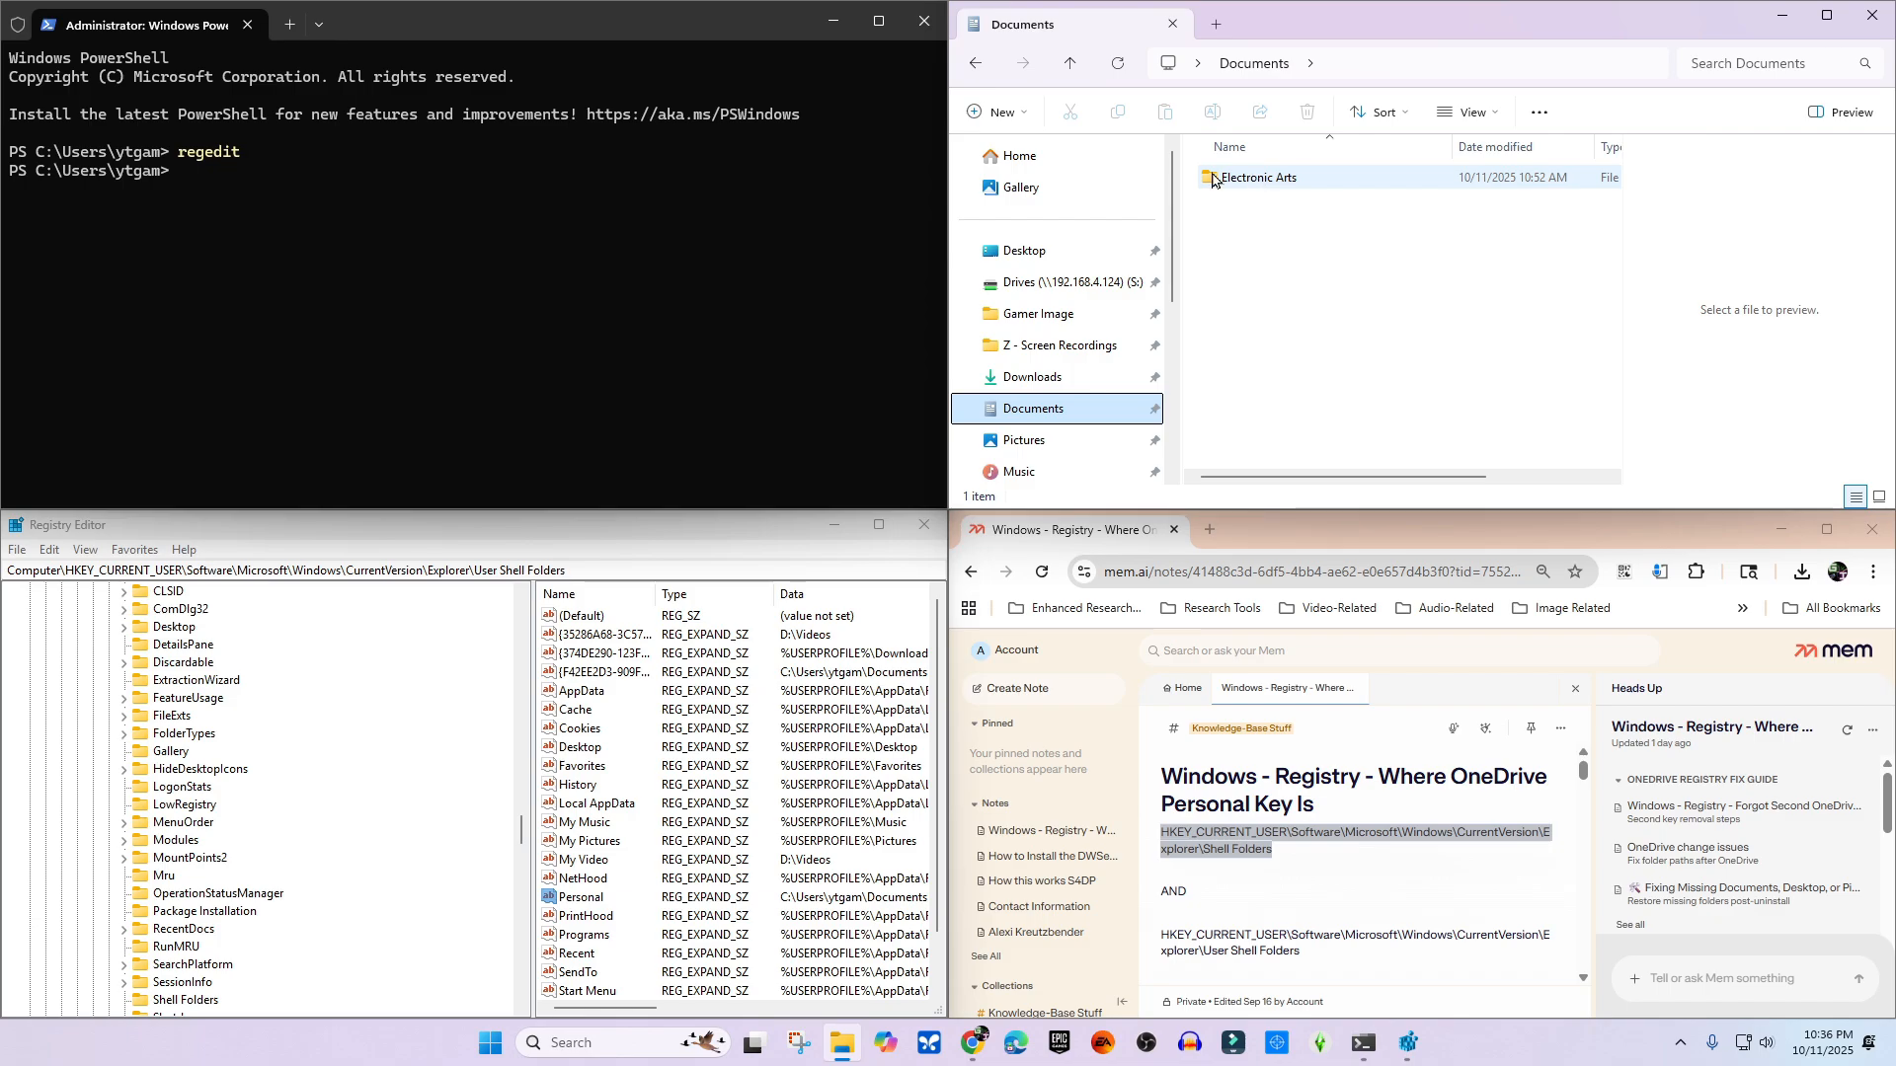
right_click(1249, 188)
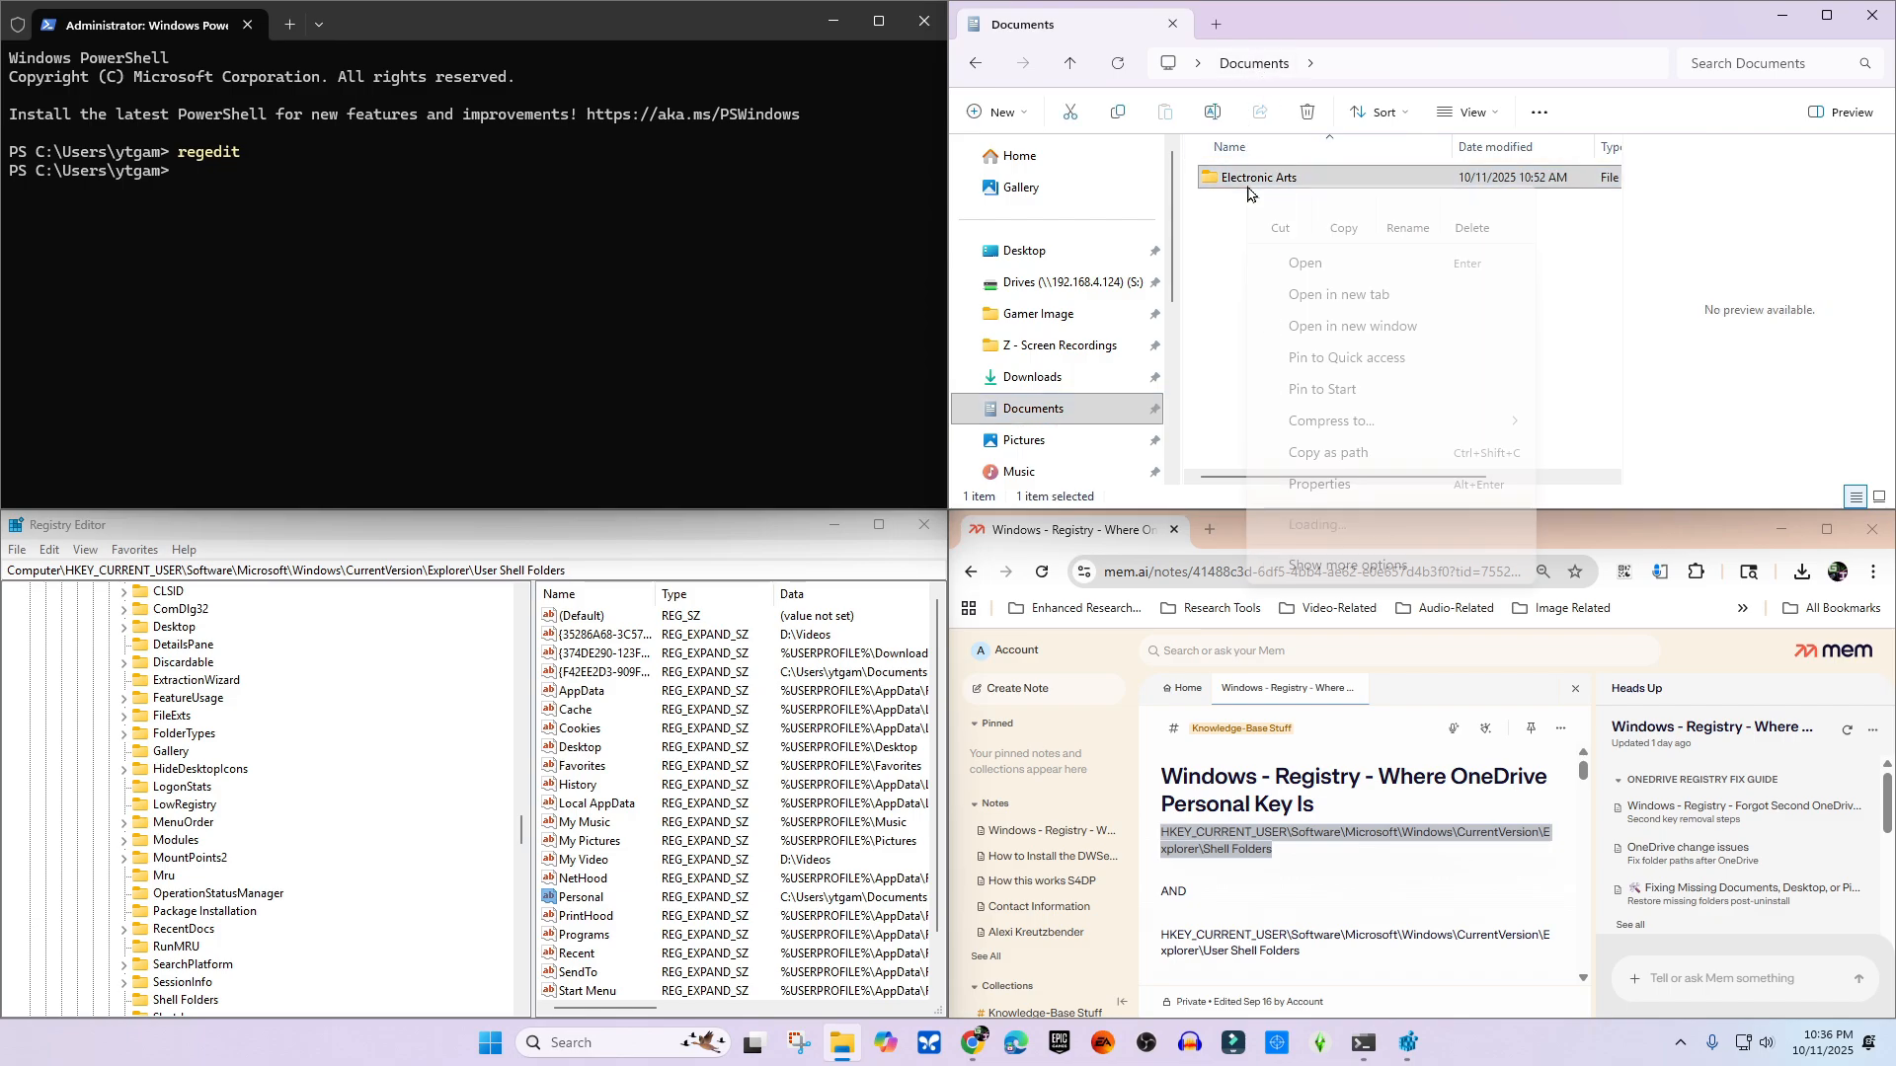
click(1611, 296)
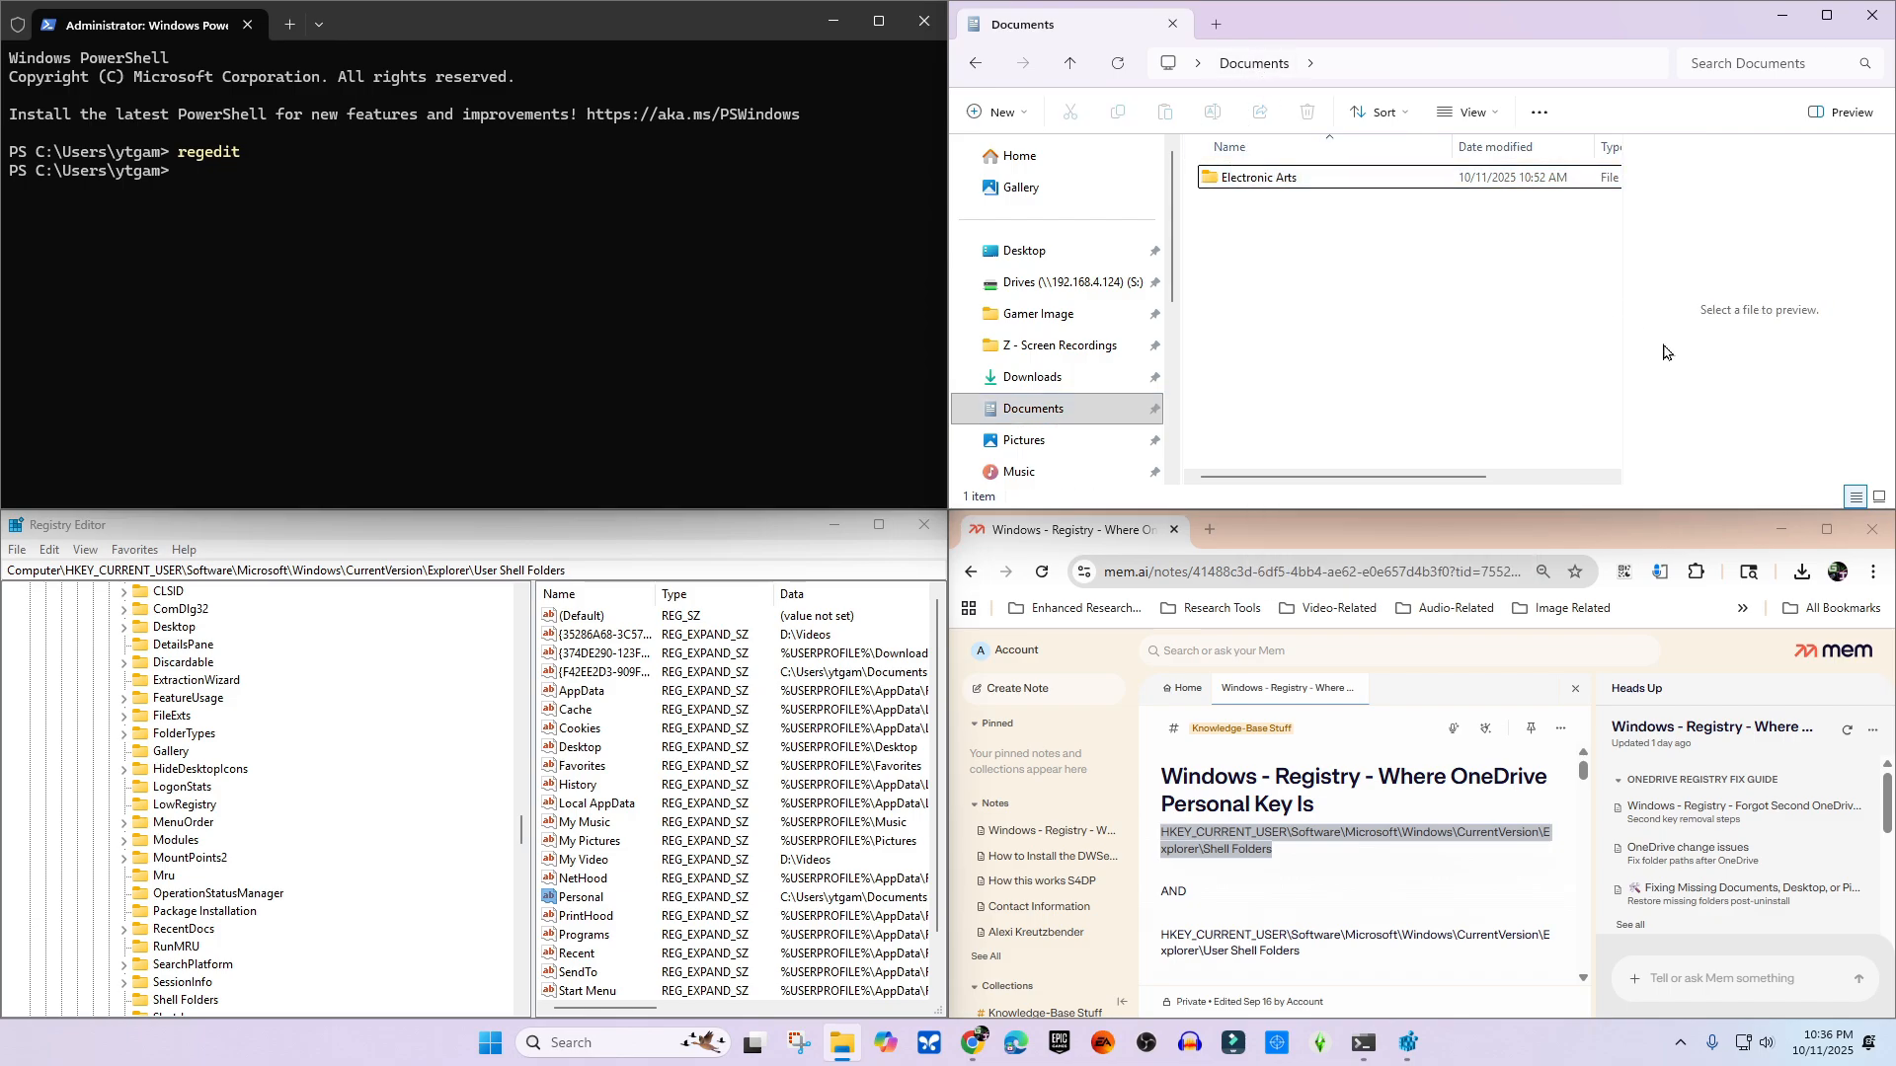
drag(1516, 418, 1180, 91)
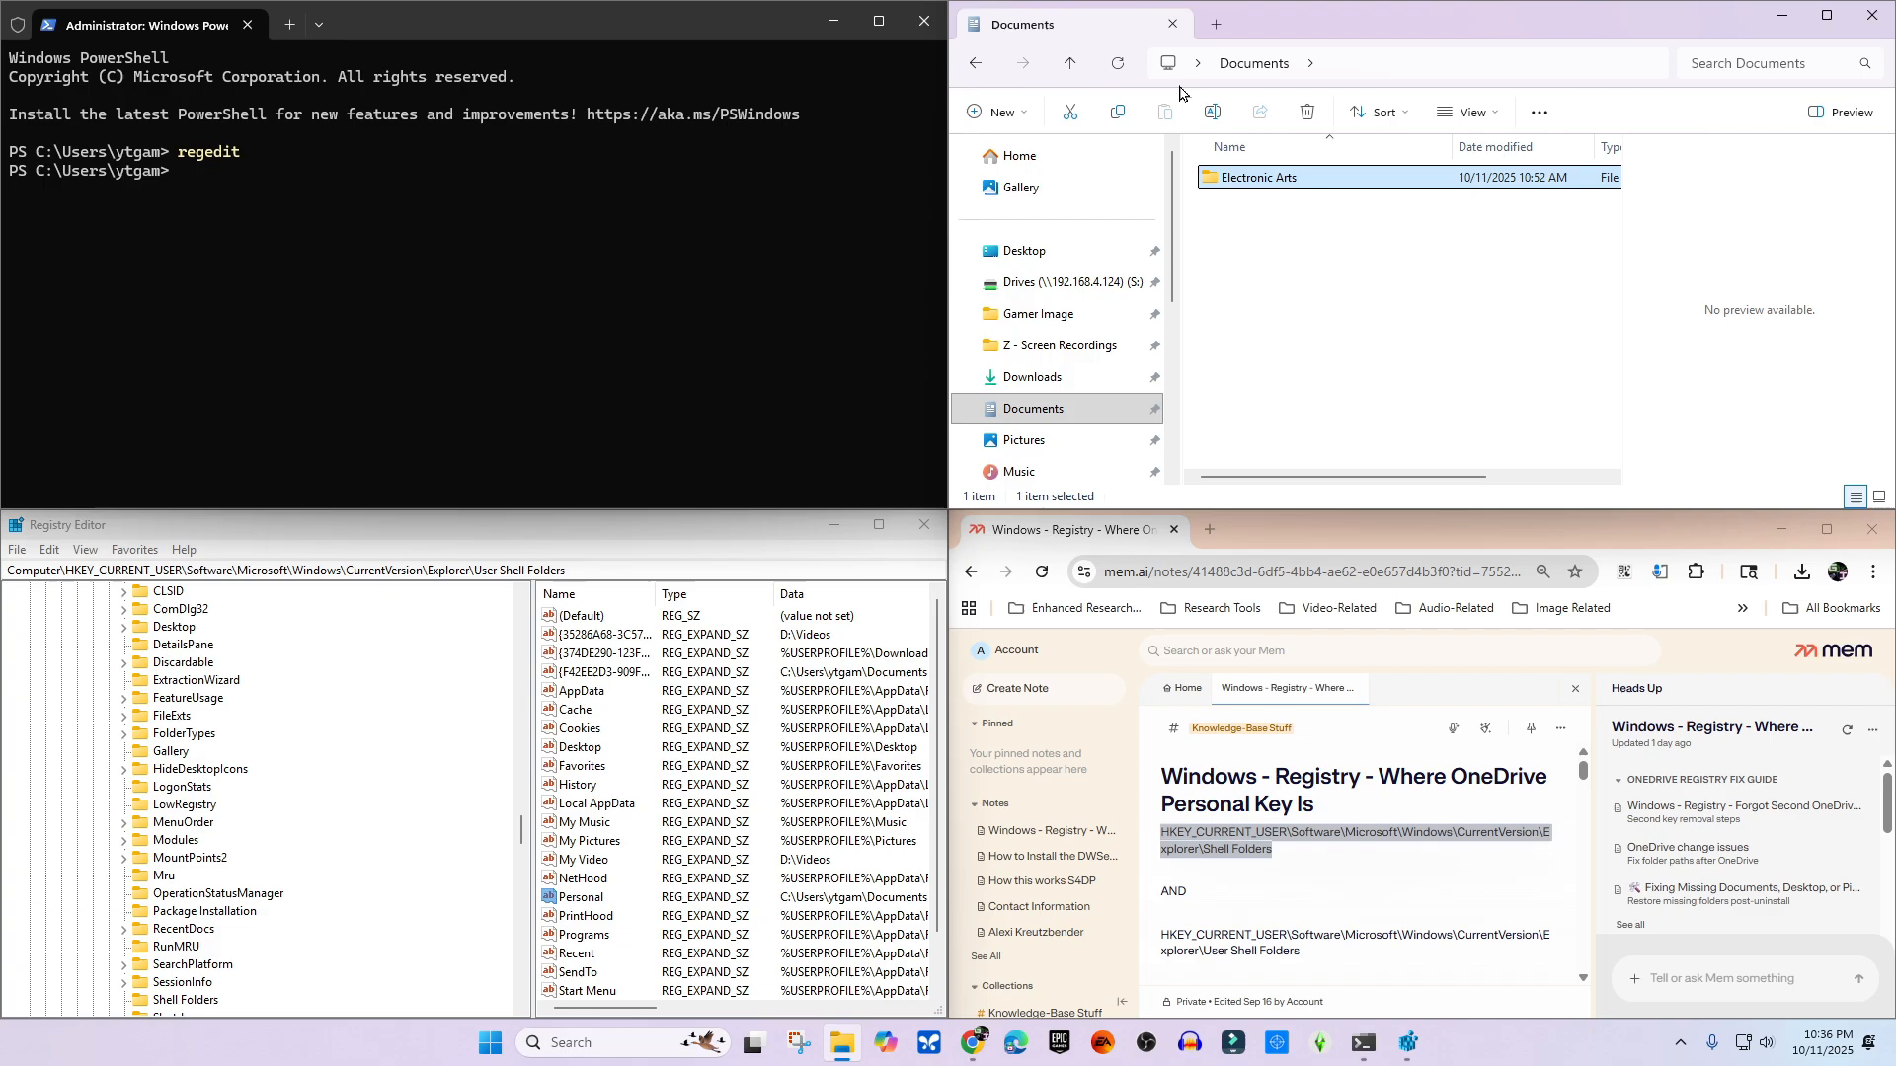
right_click(1245, 186)
click(1270, 219)
- Browse from This PC to the Windows (C:) drive, Users, and the current user's profile folder
click(1072, 65)
scroll(1082, 253, down, 5)
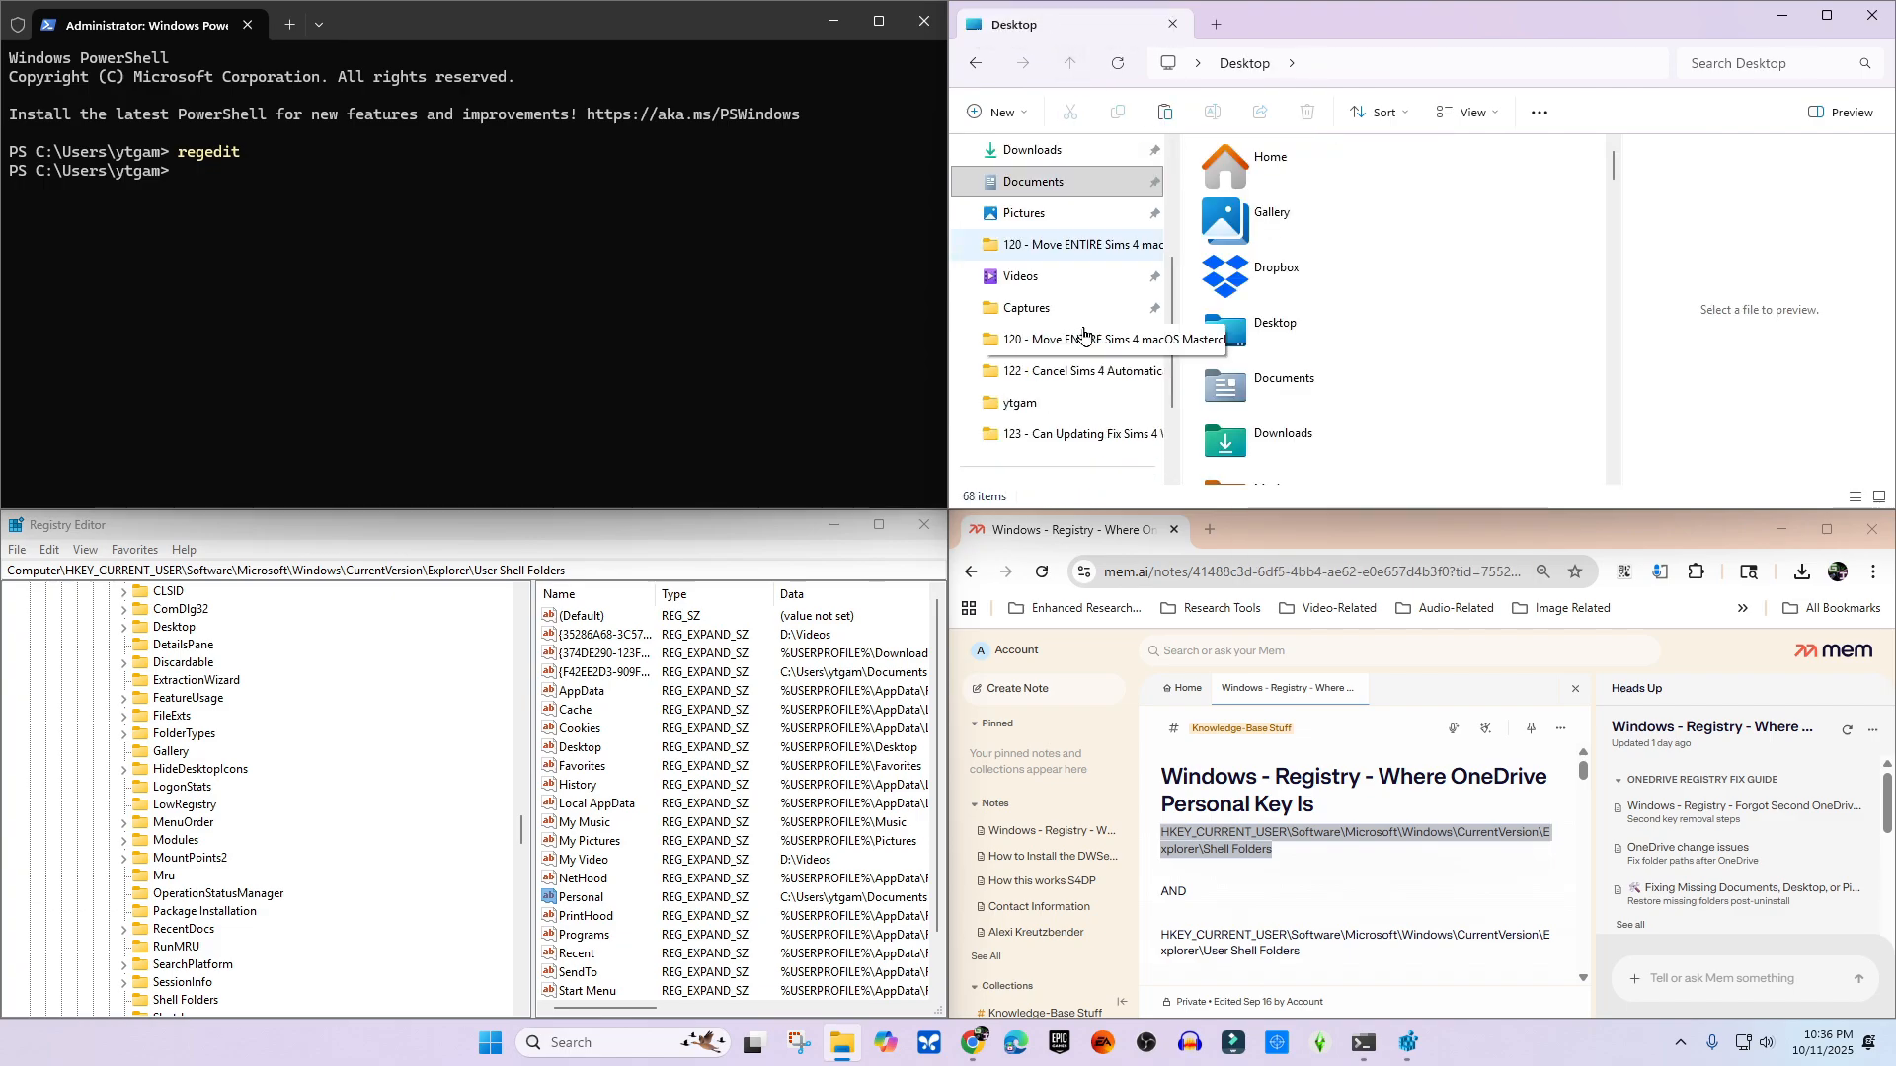
click(1028, 400)
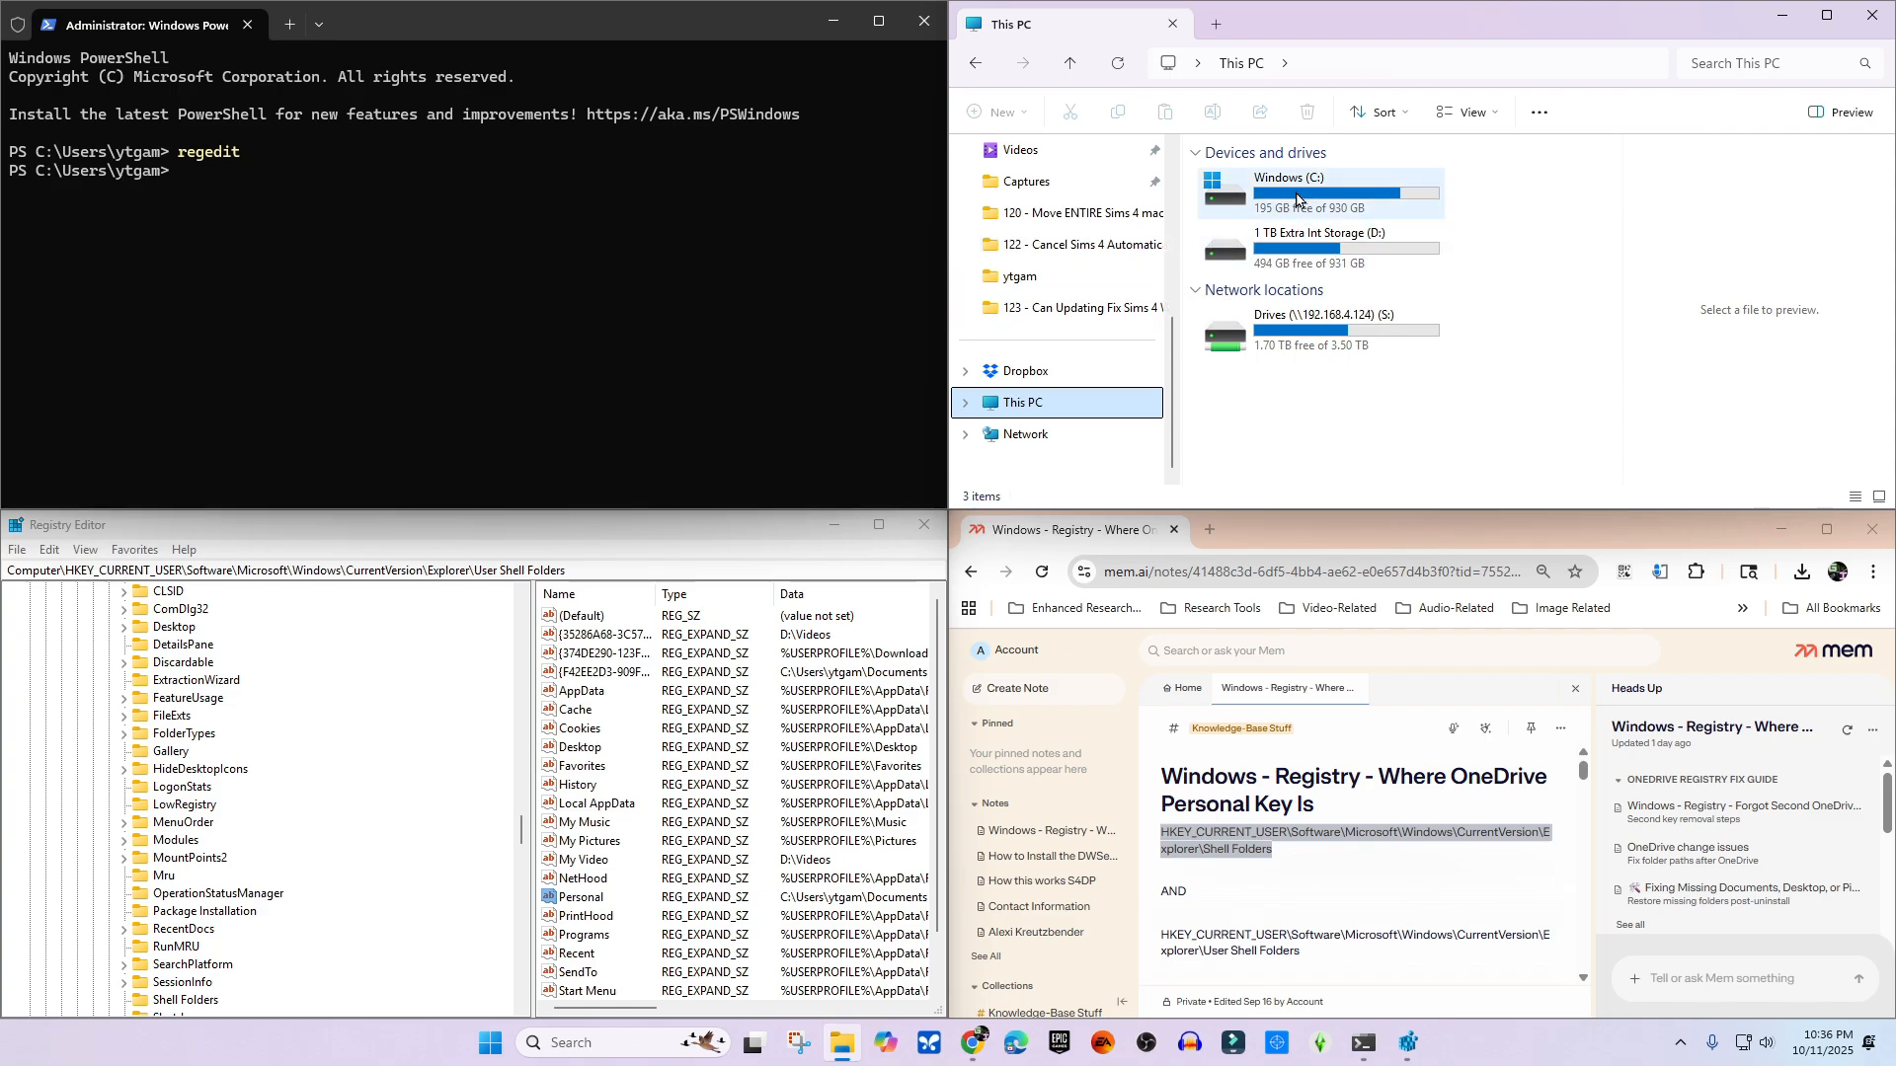
double_click(1287, 195)
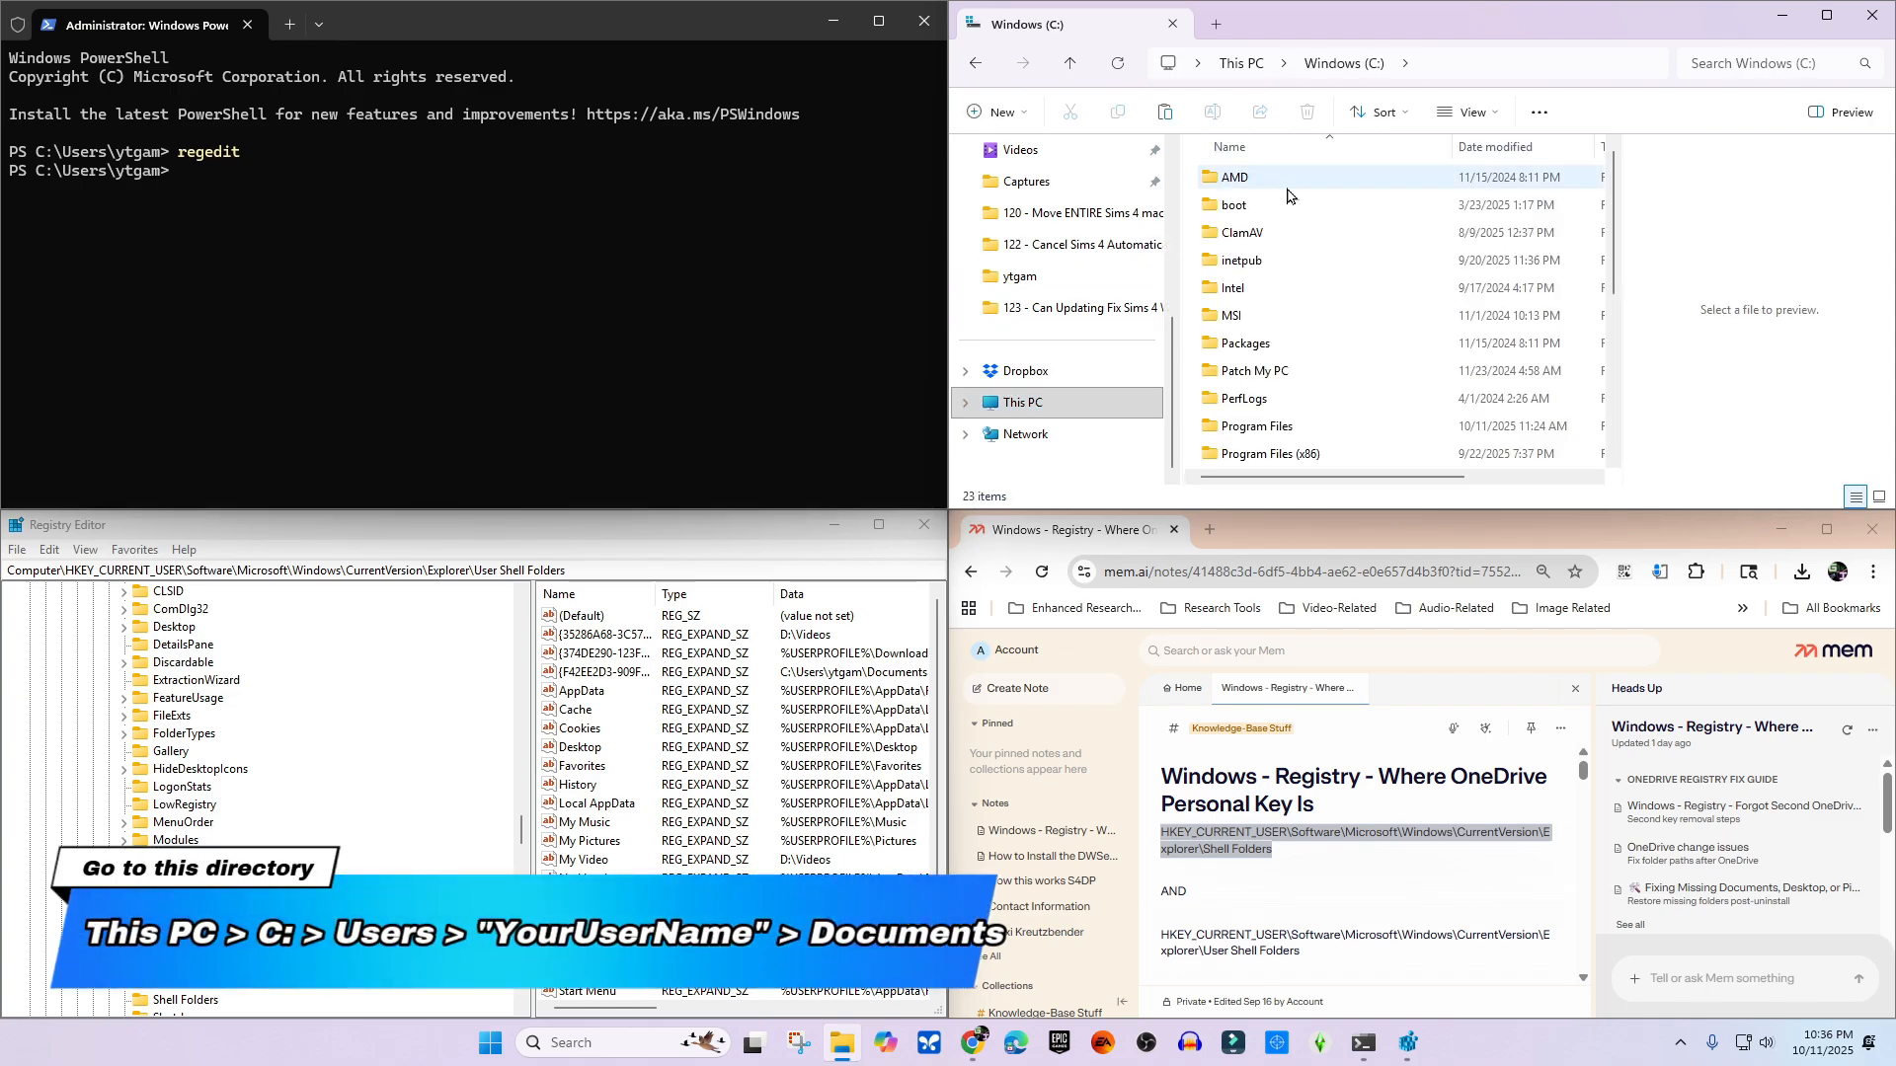
scroll(1339, 360, down, 5)
scroll(1340, 361, down, 2)
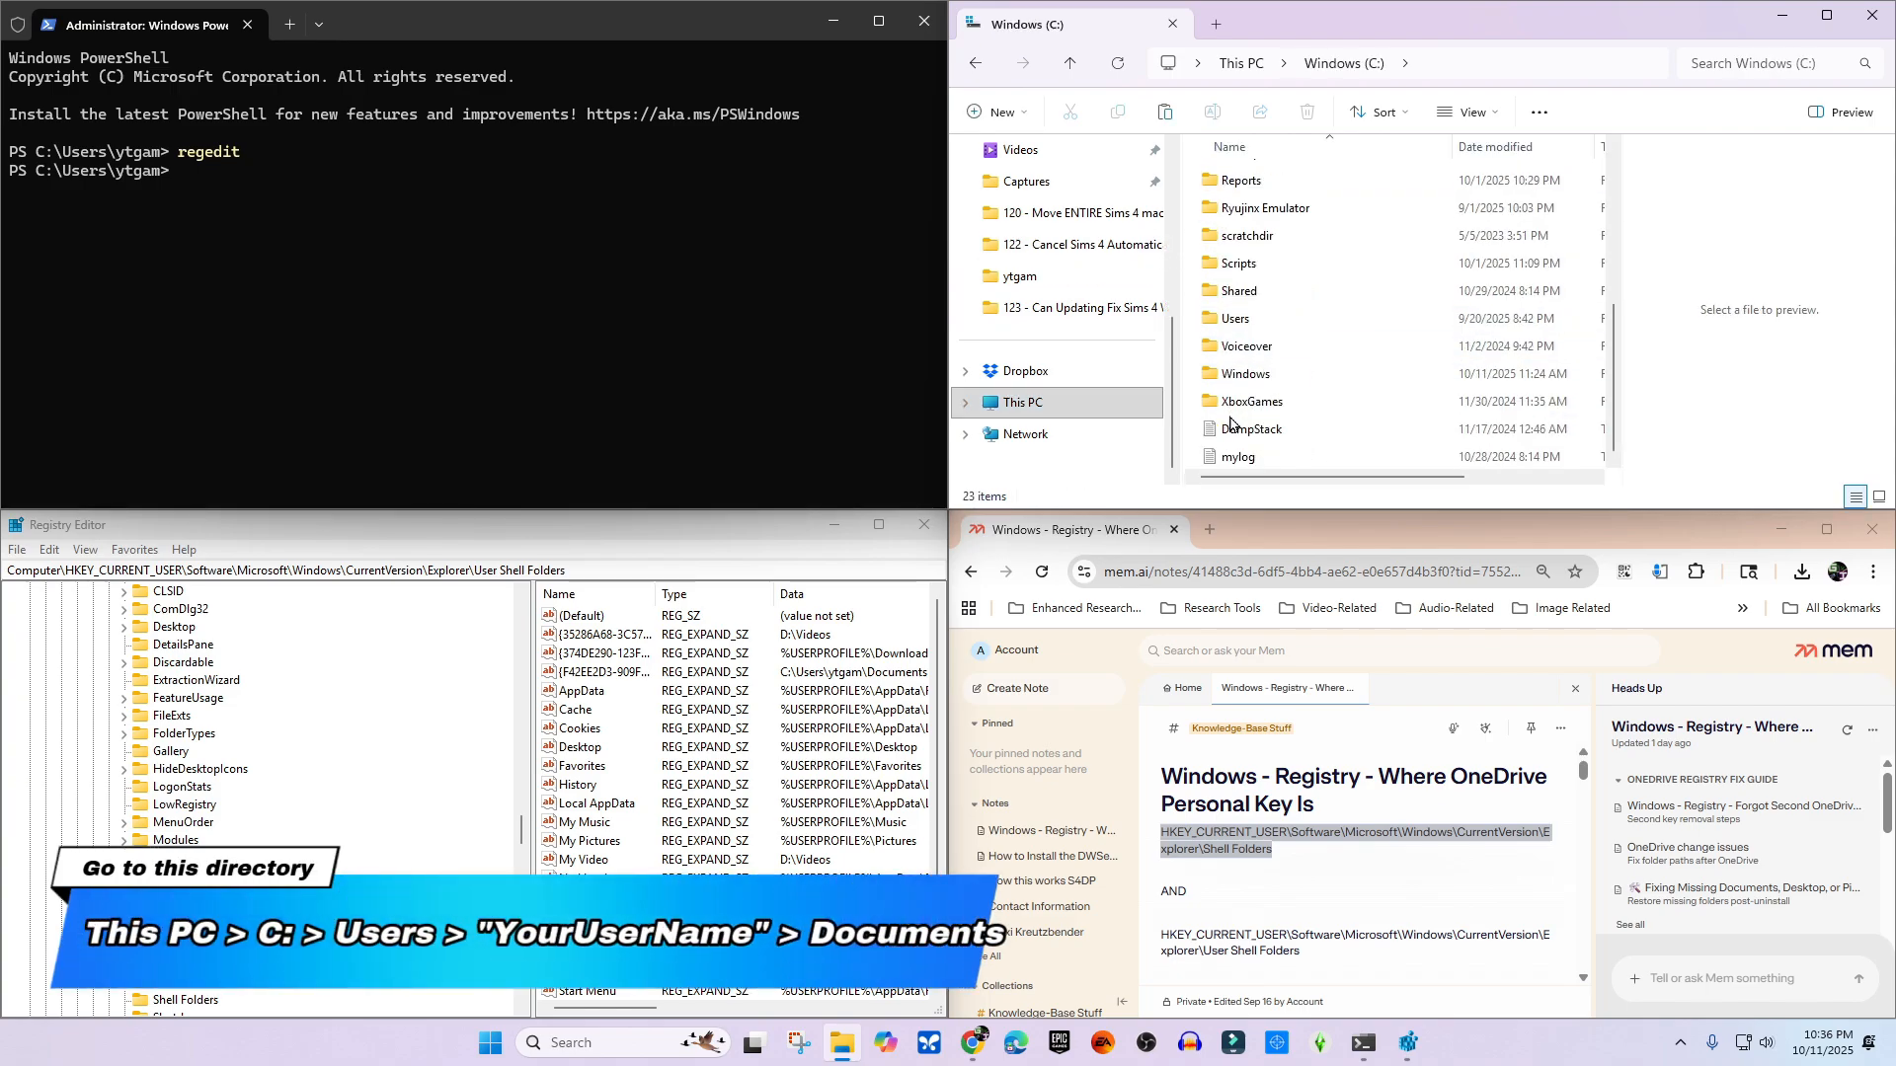
double_click(1239, 320)
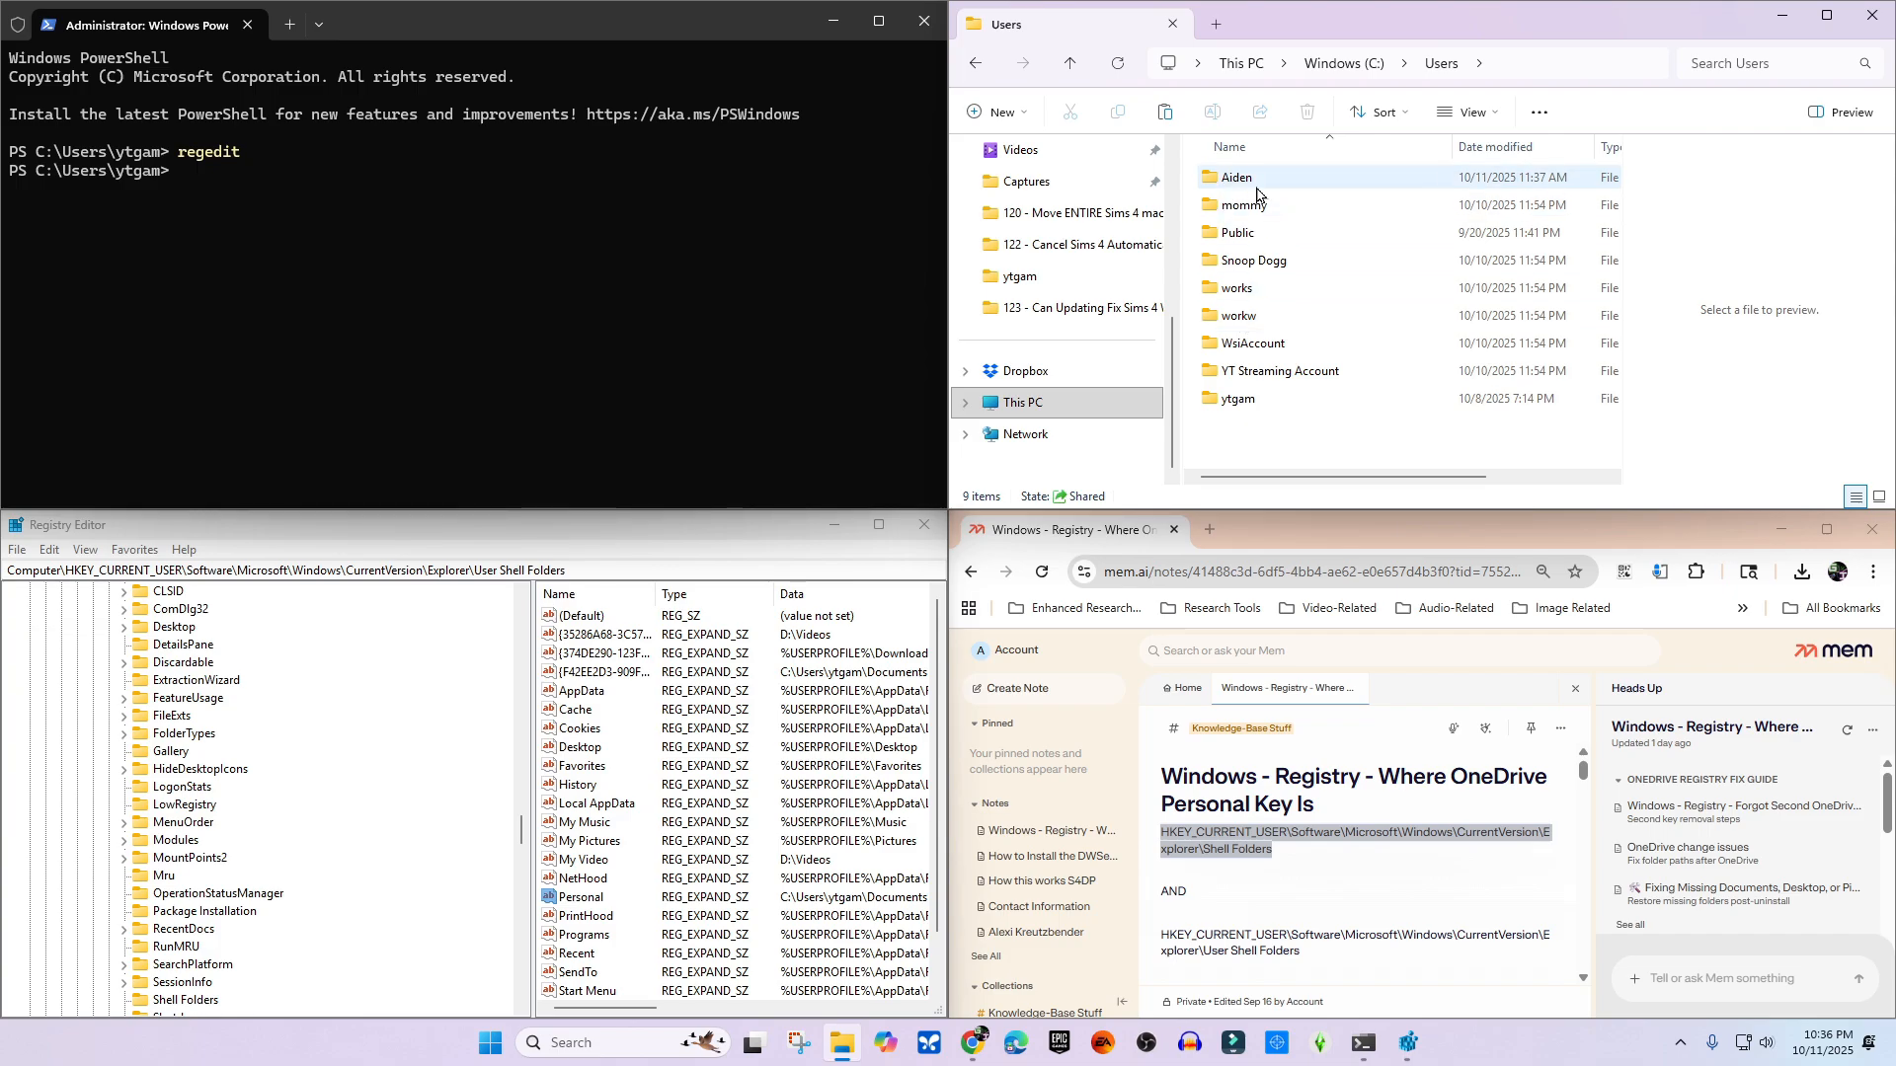
double_click(1235, 400)
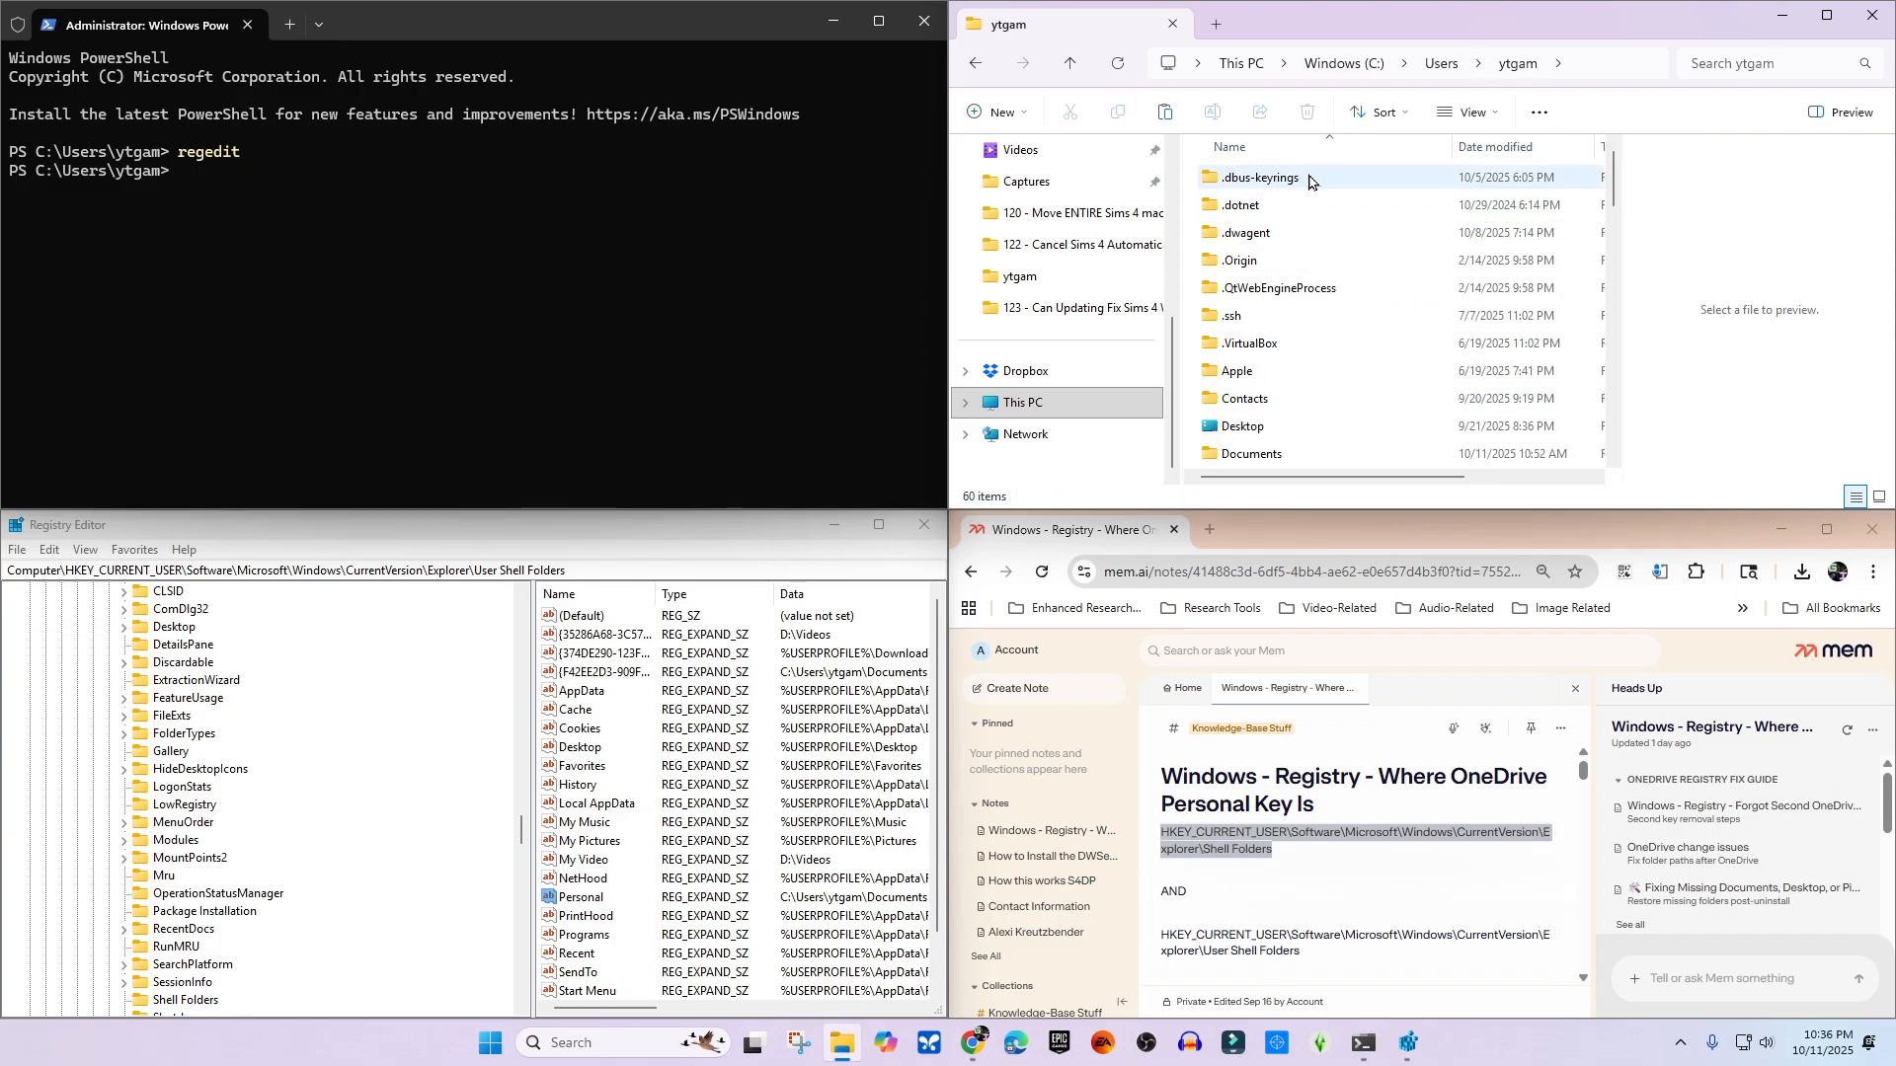
scroll(1364, 291, down, 1)
scroll(1365, 292, down, 1)
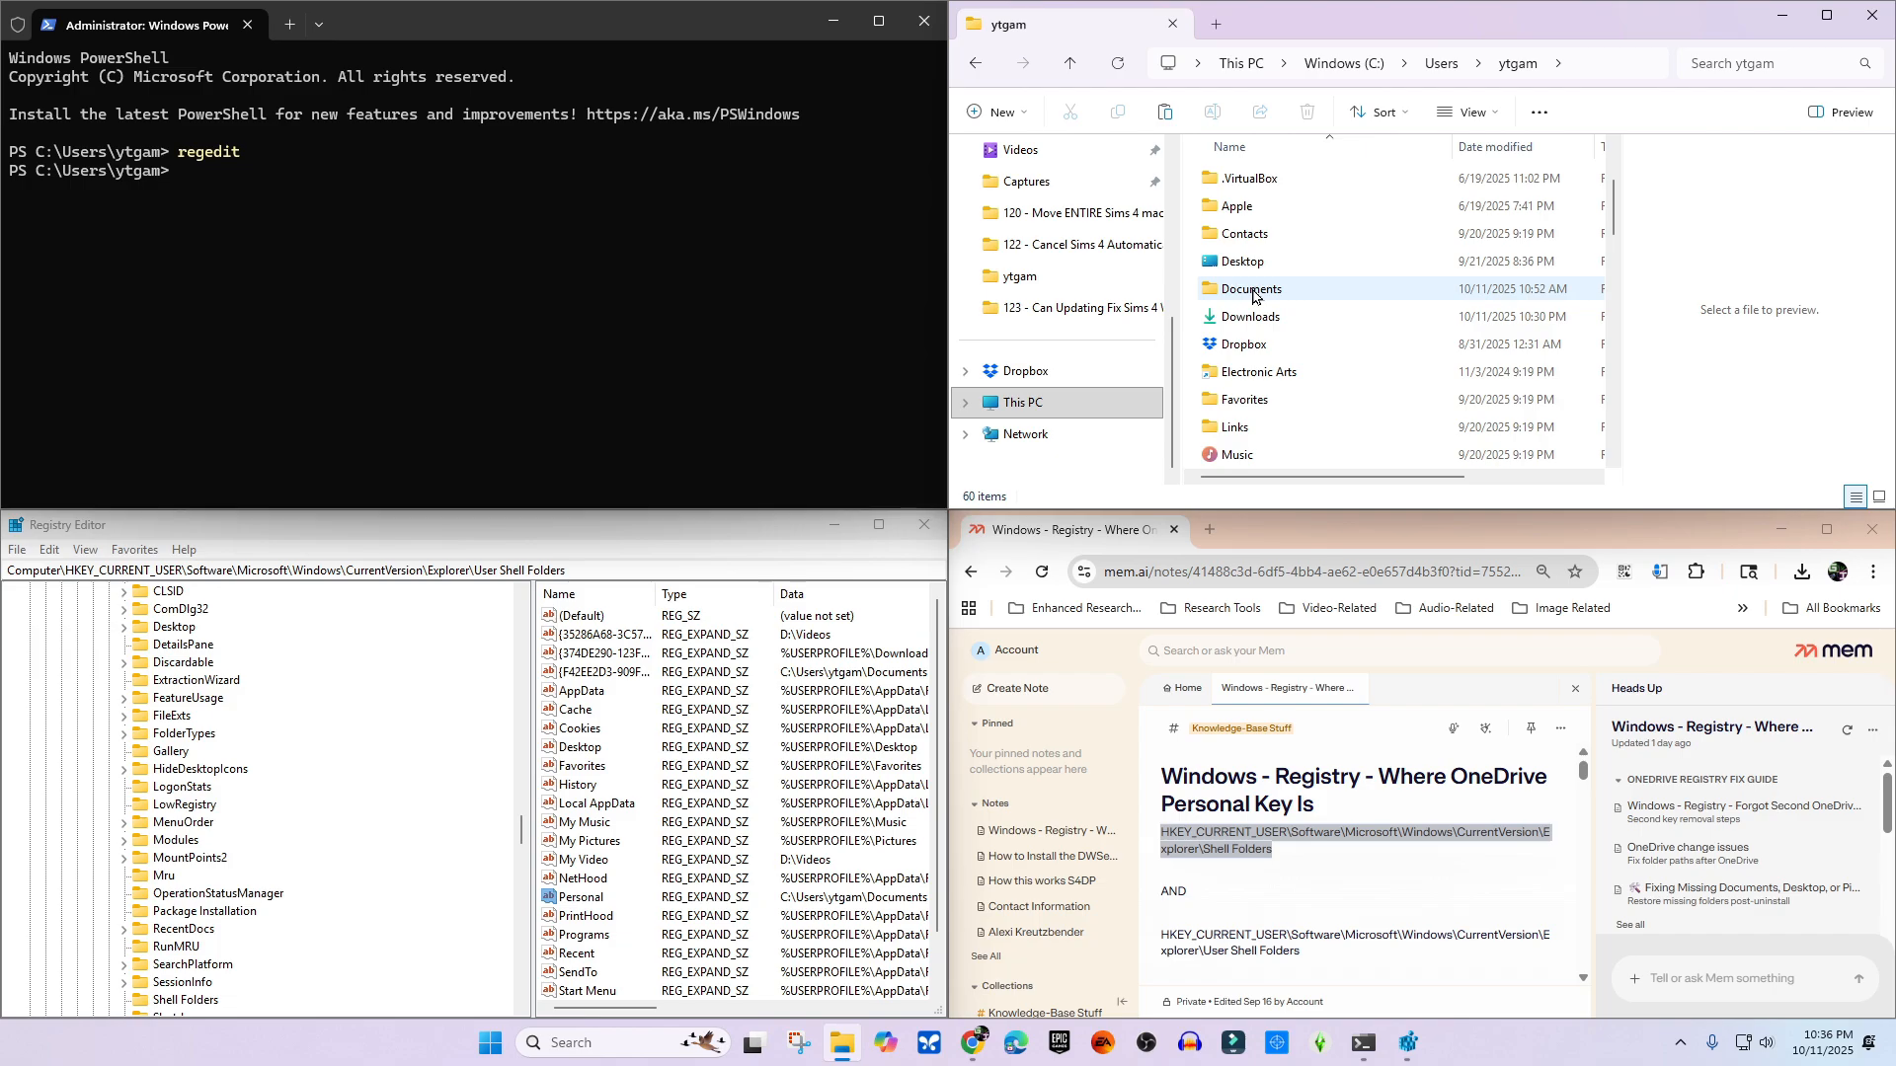
- Check the location path in the properties of the profile's Documents folder, and close them without changes
right_click(1251, 294)
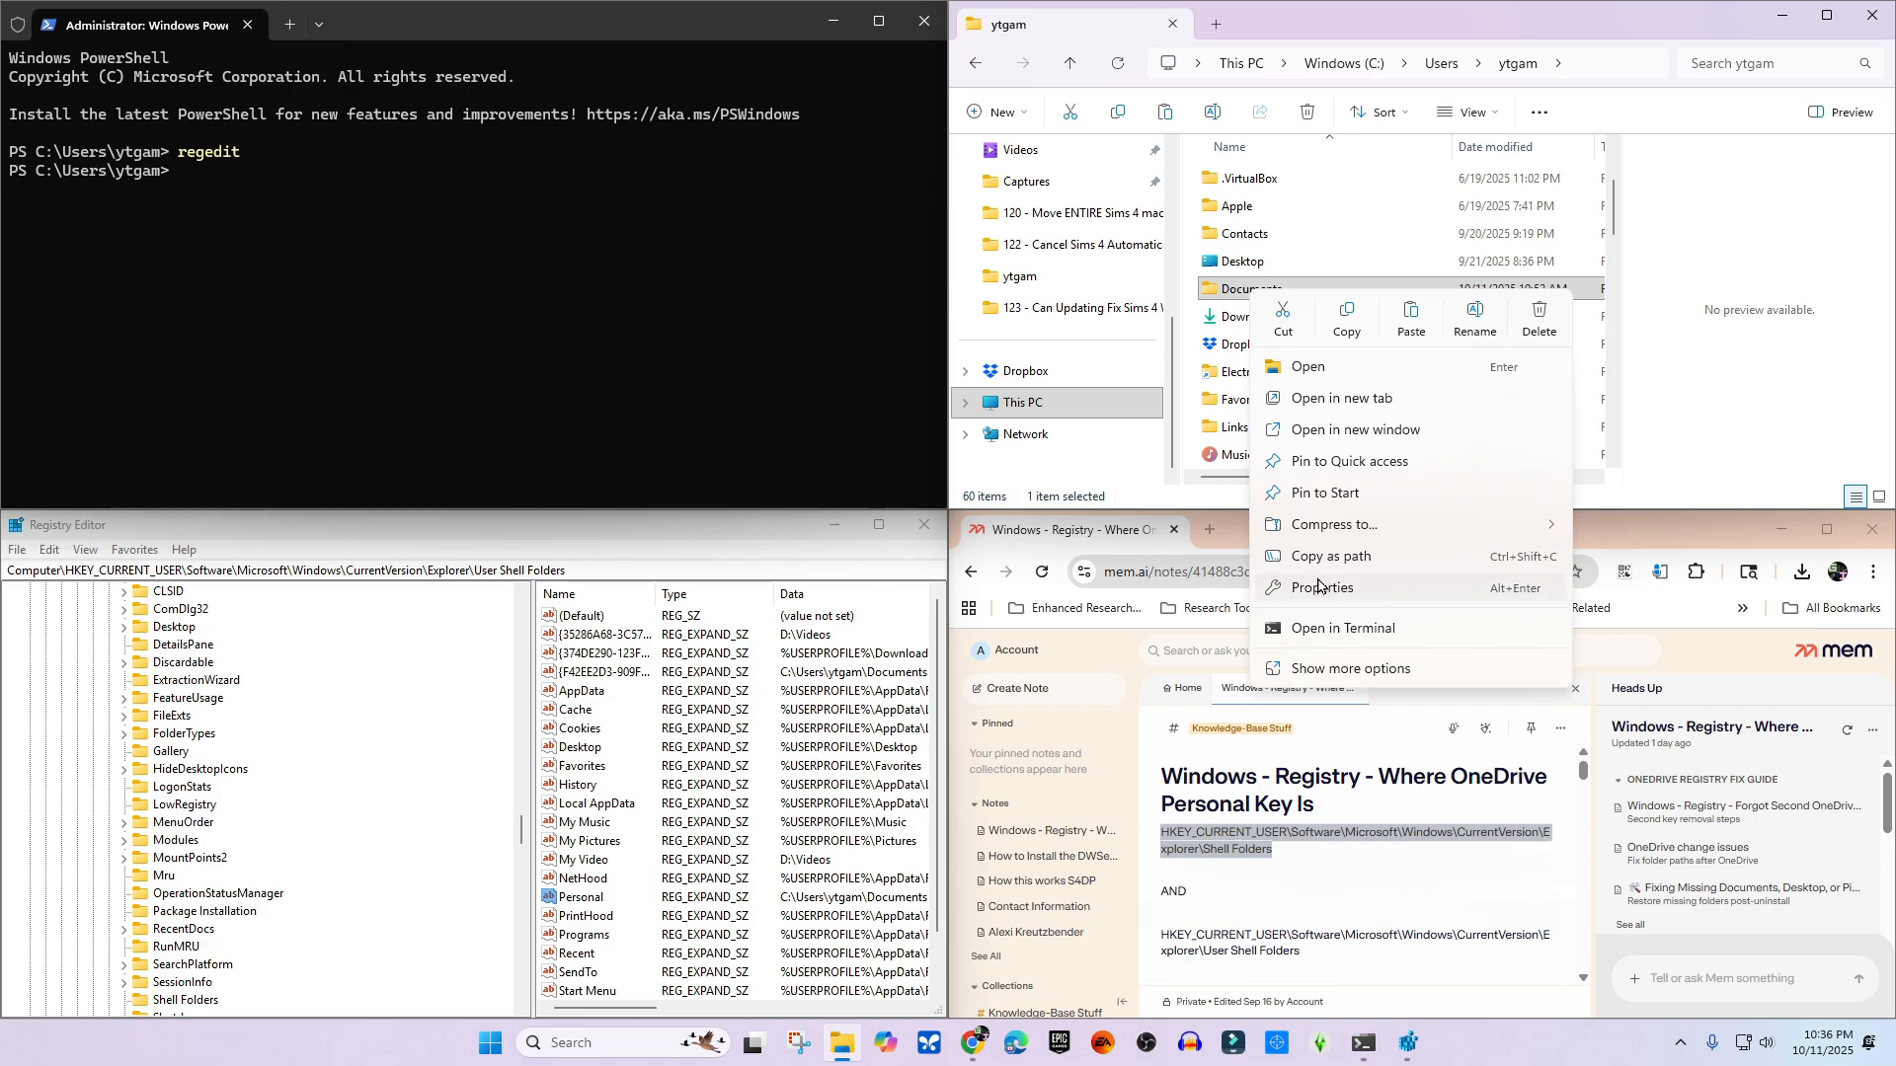
click(1323, 587)
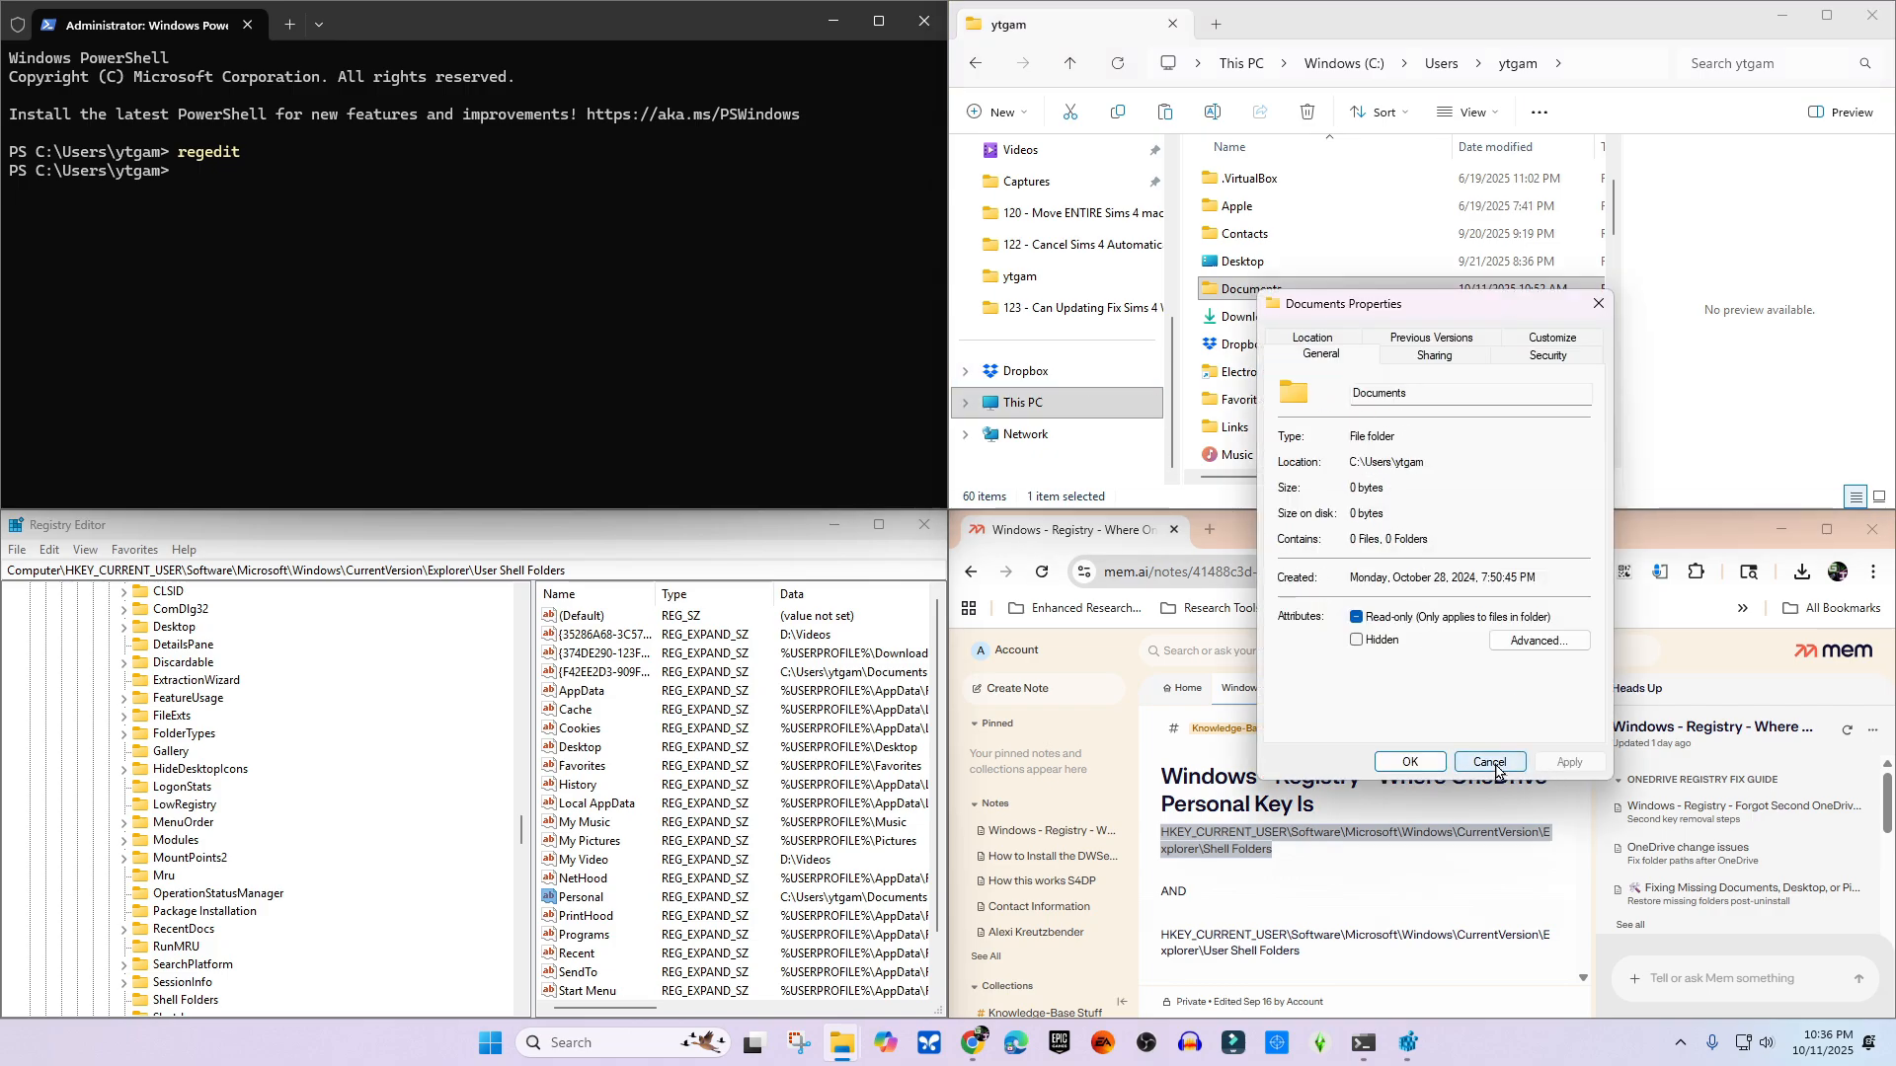
click(1313, 338)
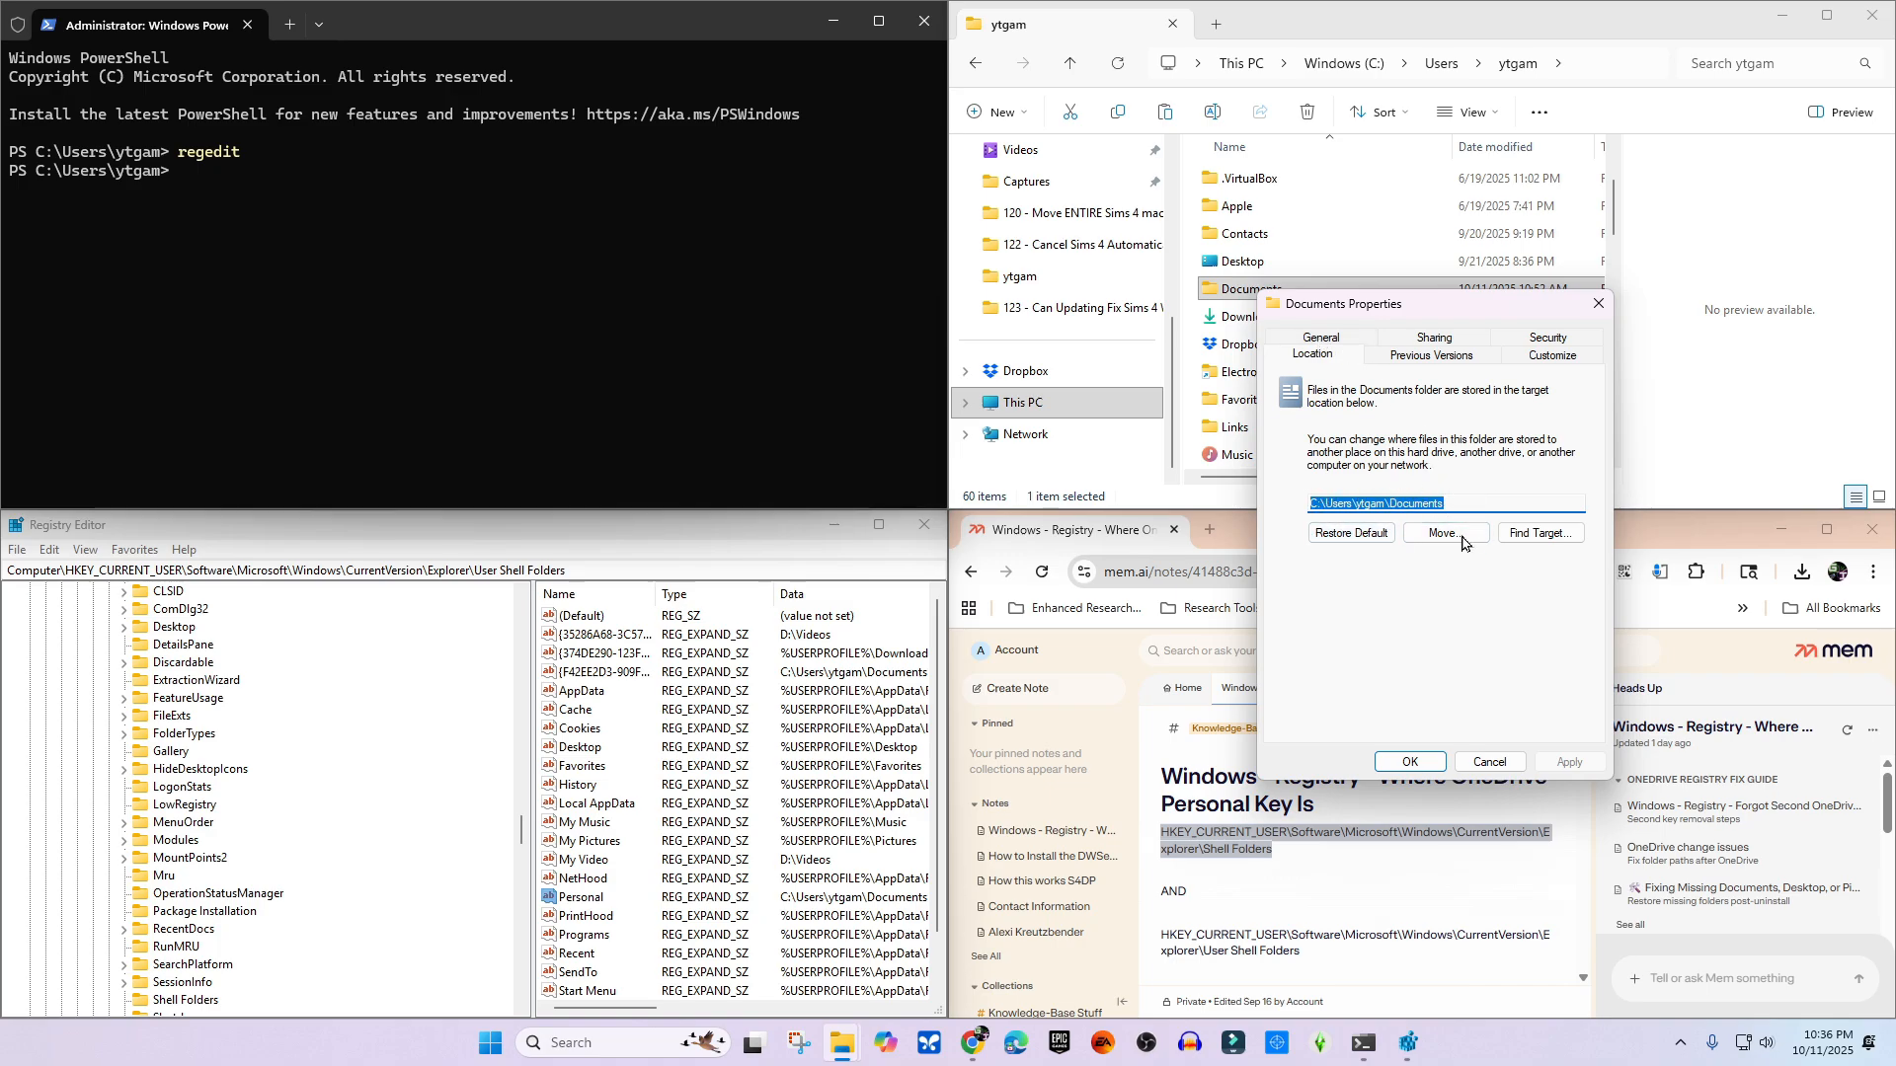
click(1490, 762)
- Paste the cut Electronic Arts folder into the profile's local Documents folder, using Explorer for the transfer
double_click(1243, 295)
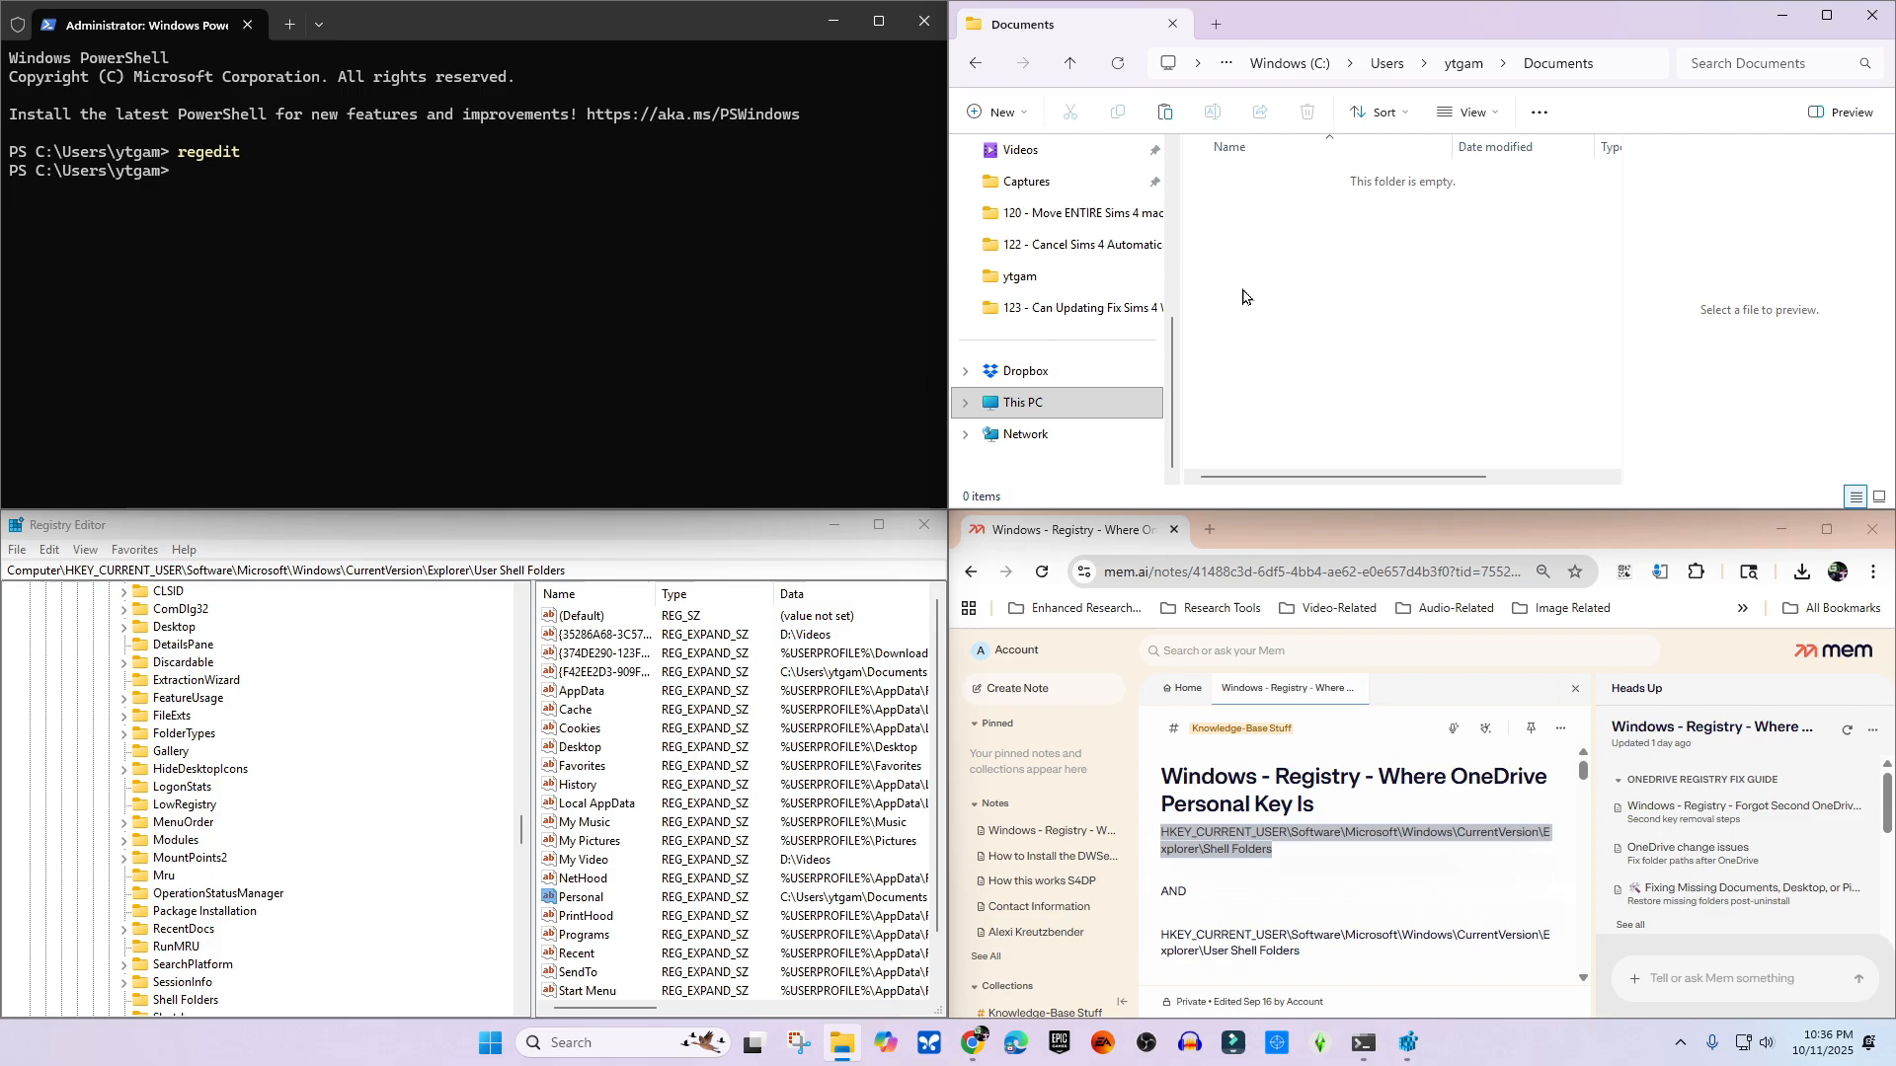
right_click(1270, 205)
click(1302, 225)
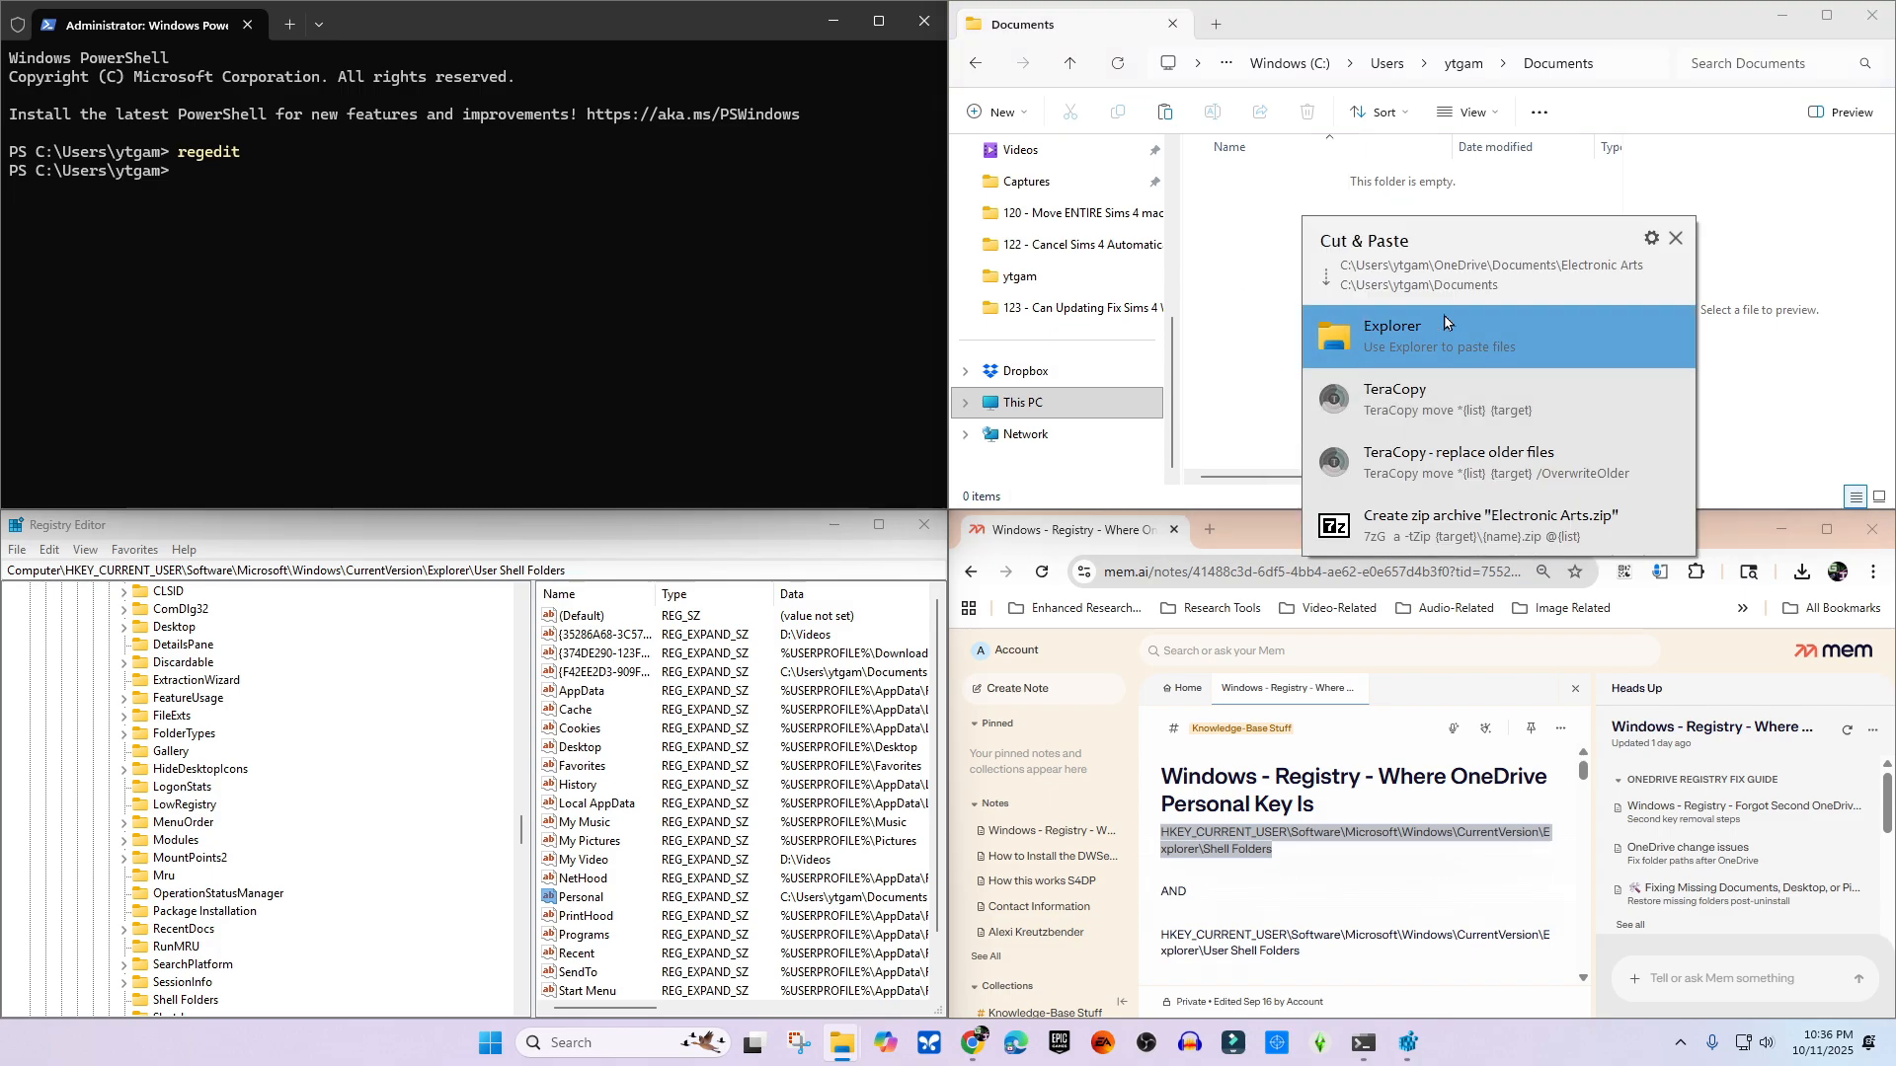
click(1415, 332)
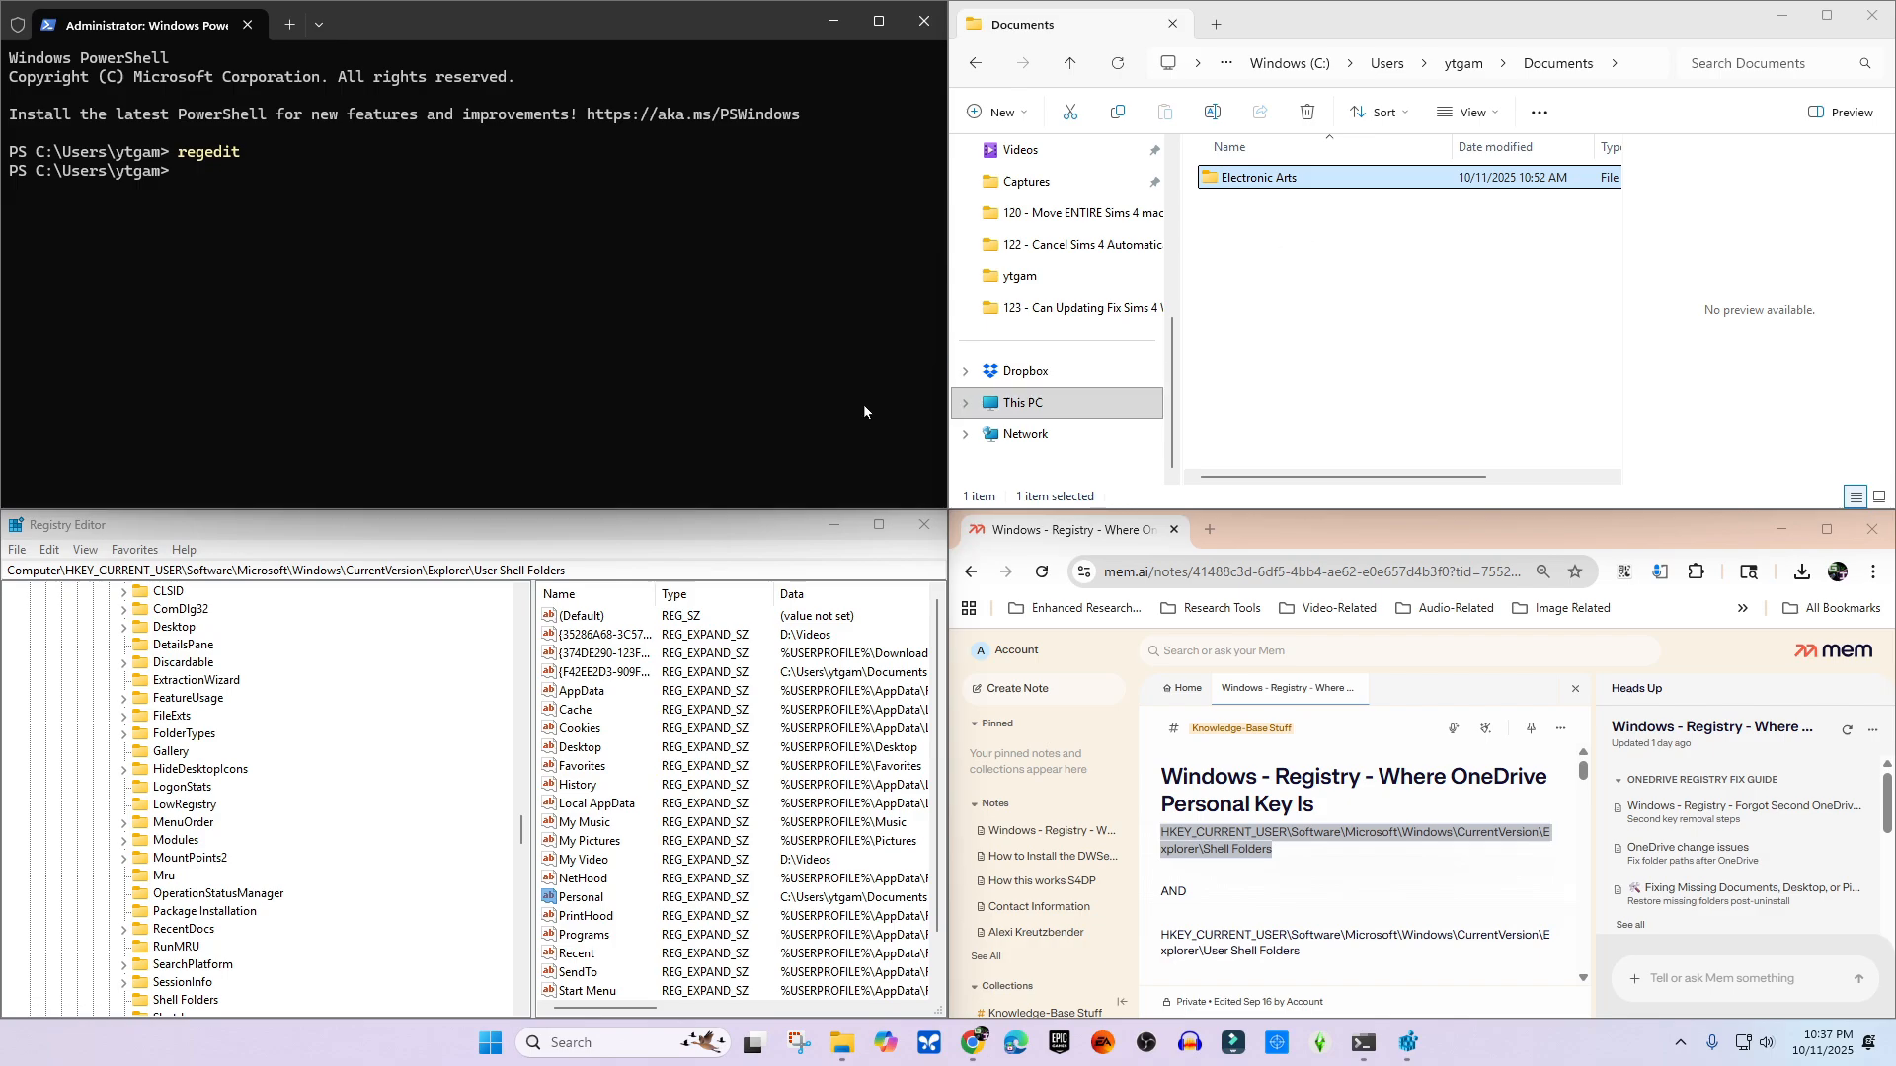
- Run "stop-process -name explorer -force" in PowerShell, and open Documents in the new File Explorer window docked beside it
click(275, 221)
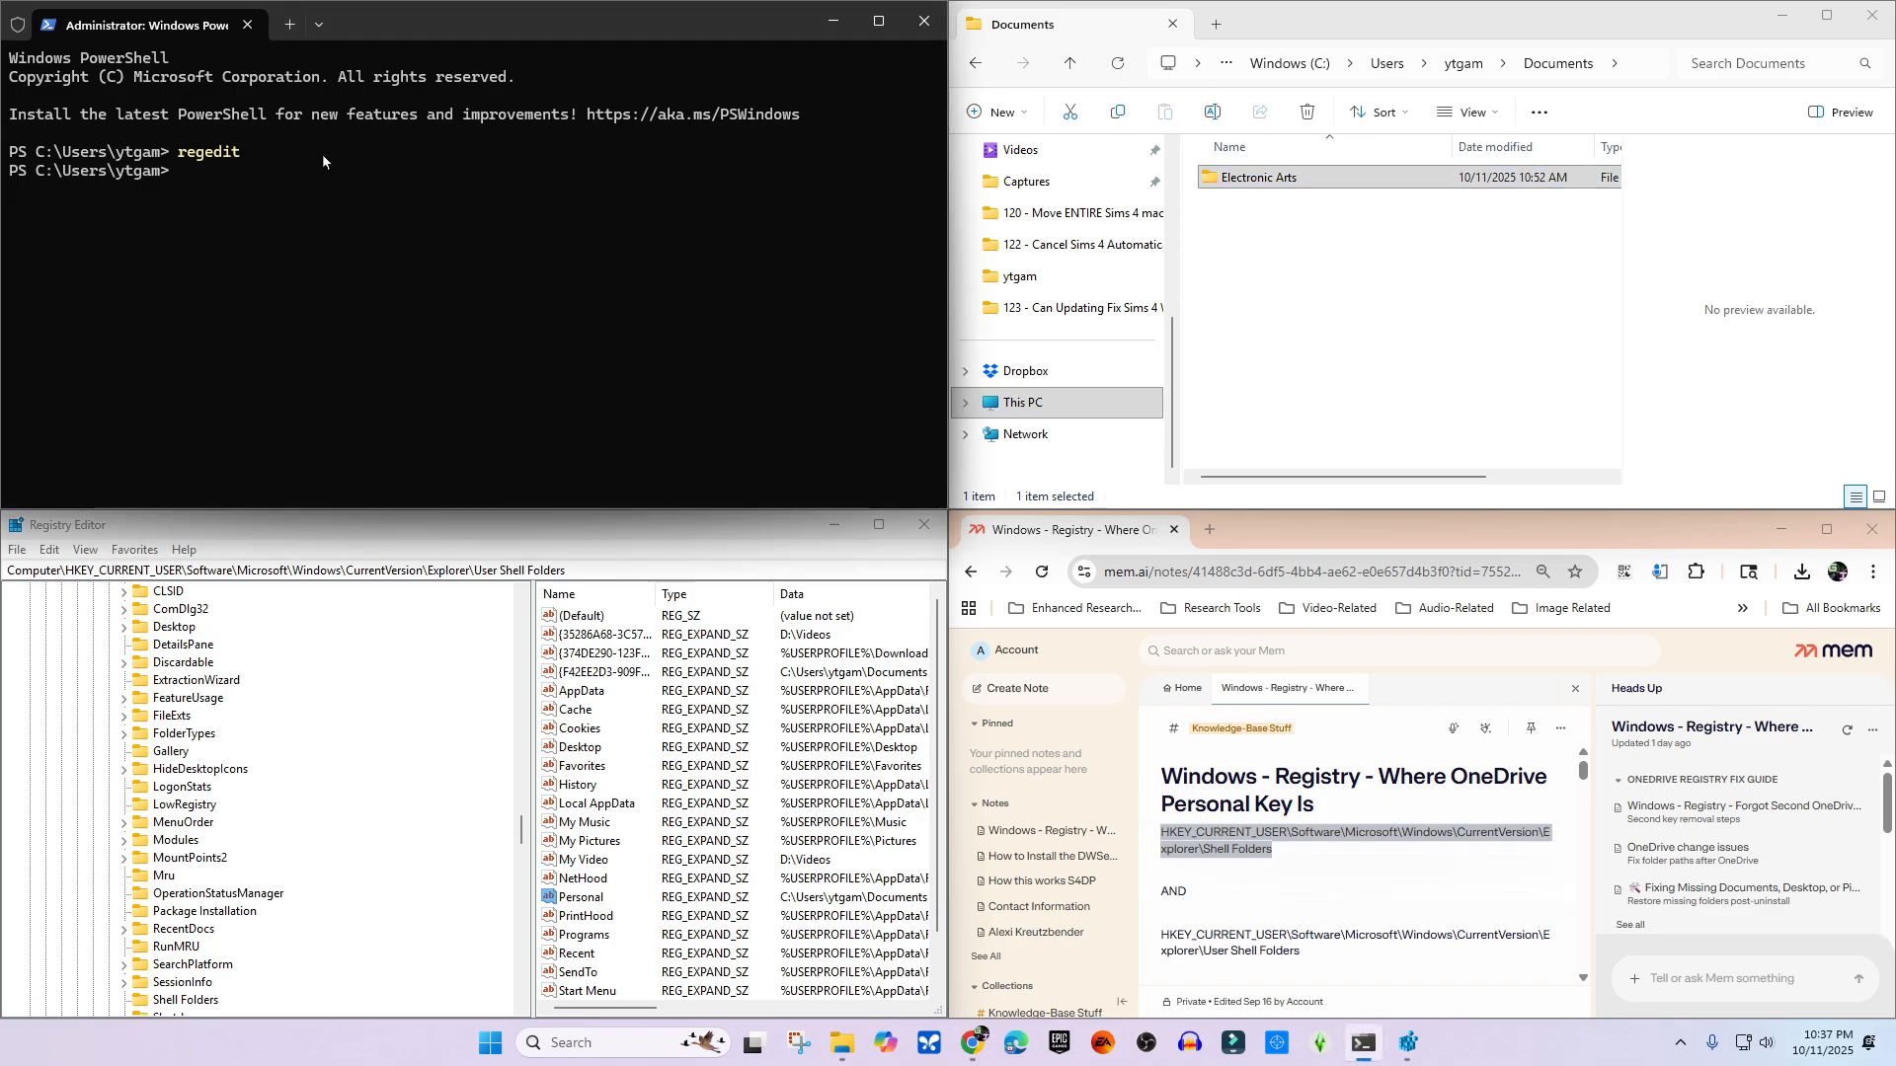
text(stop-process -name explorer -force)
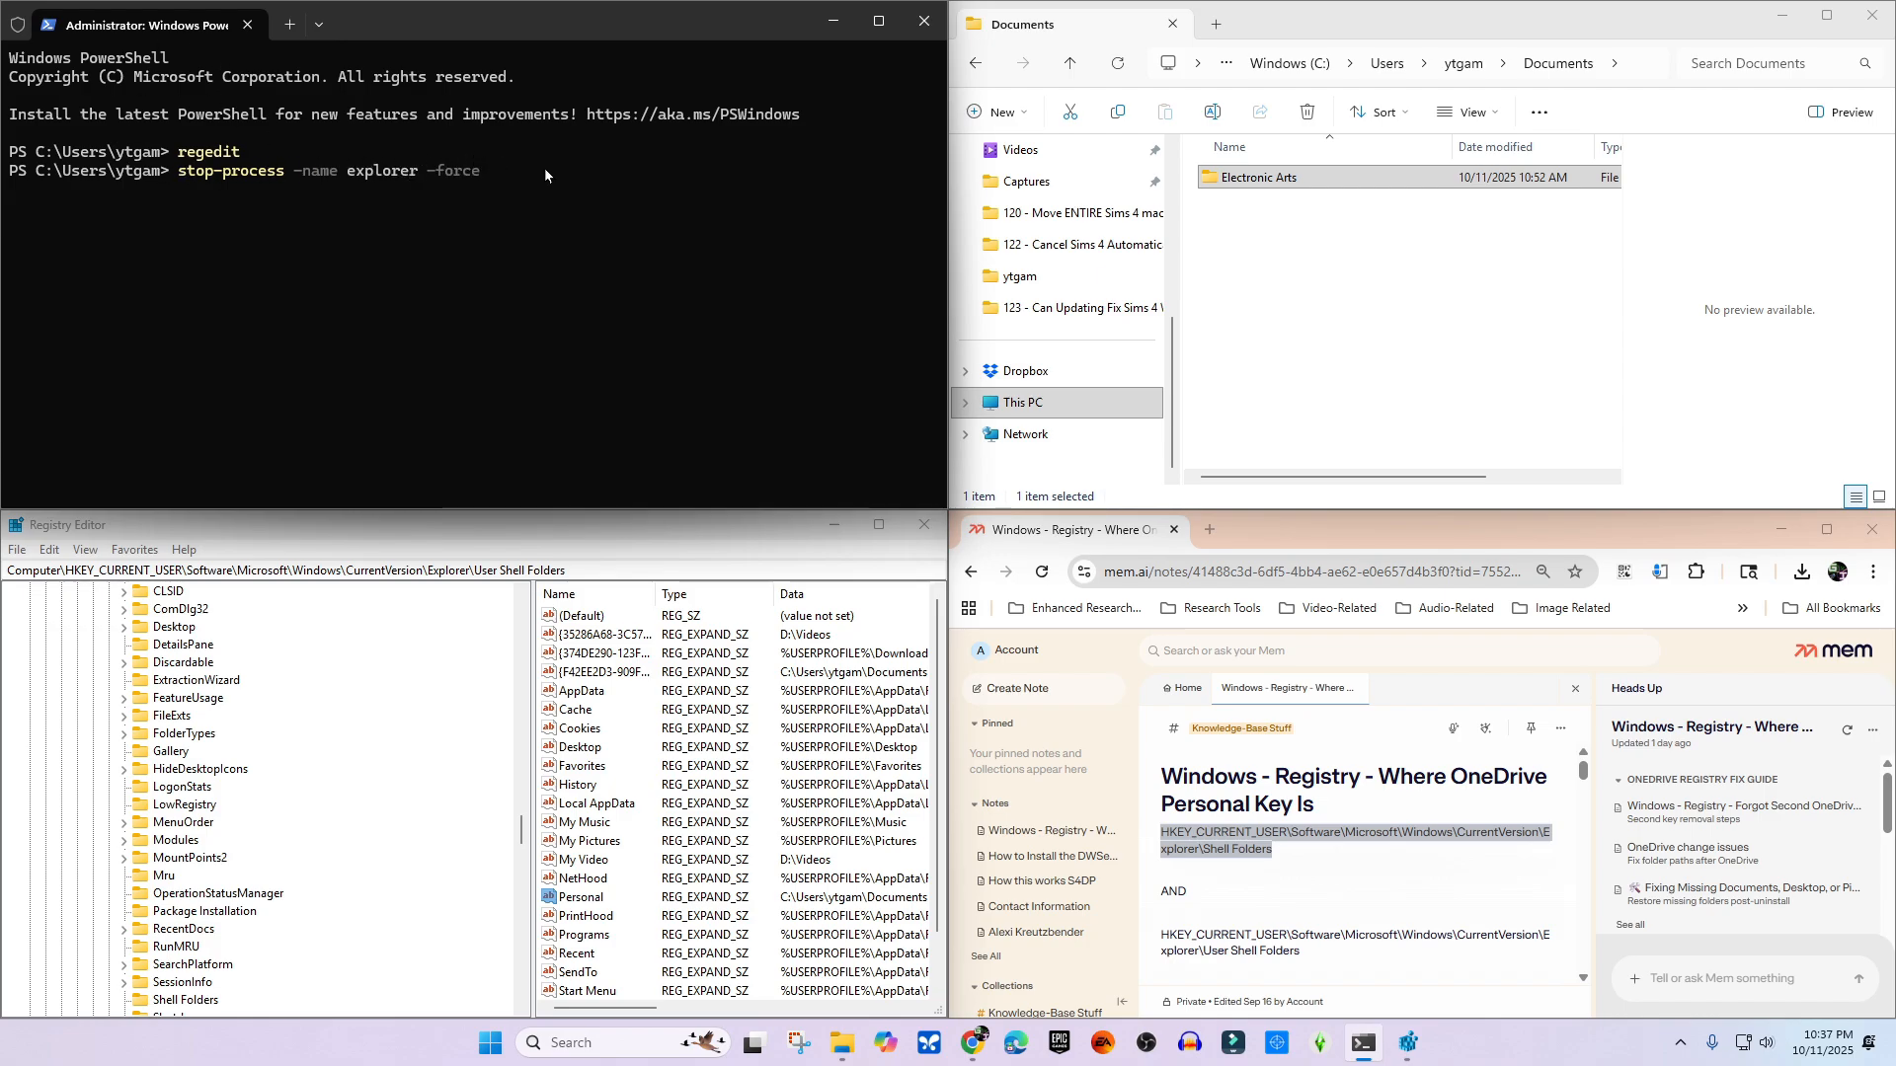
key(Return)
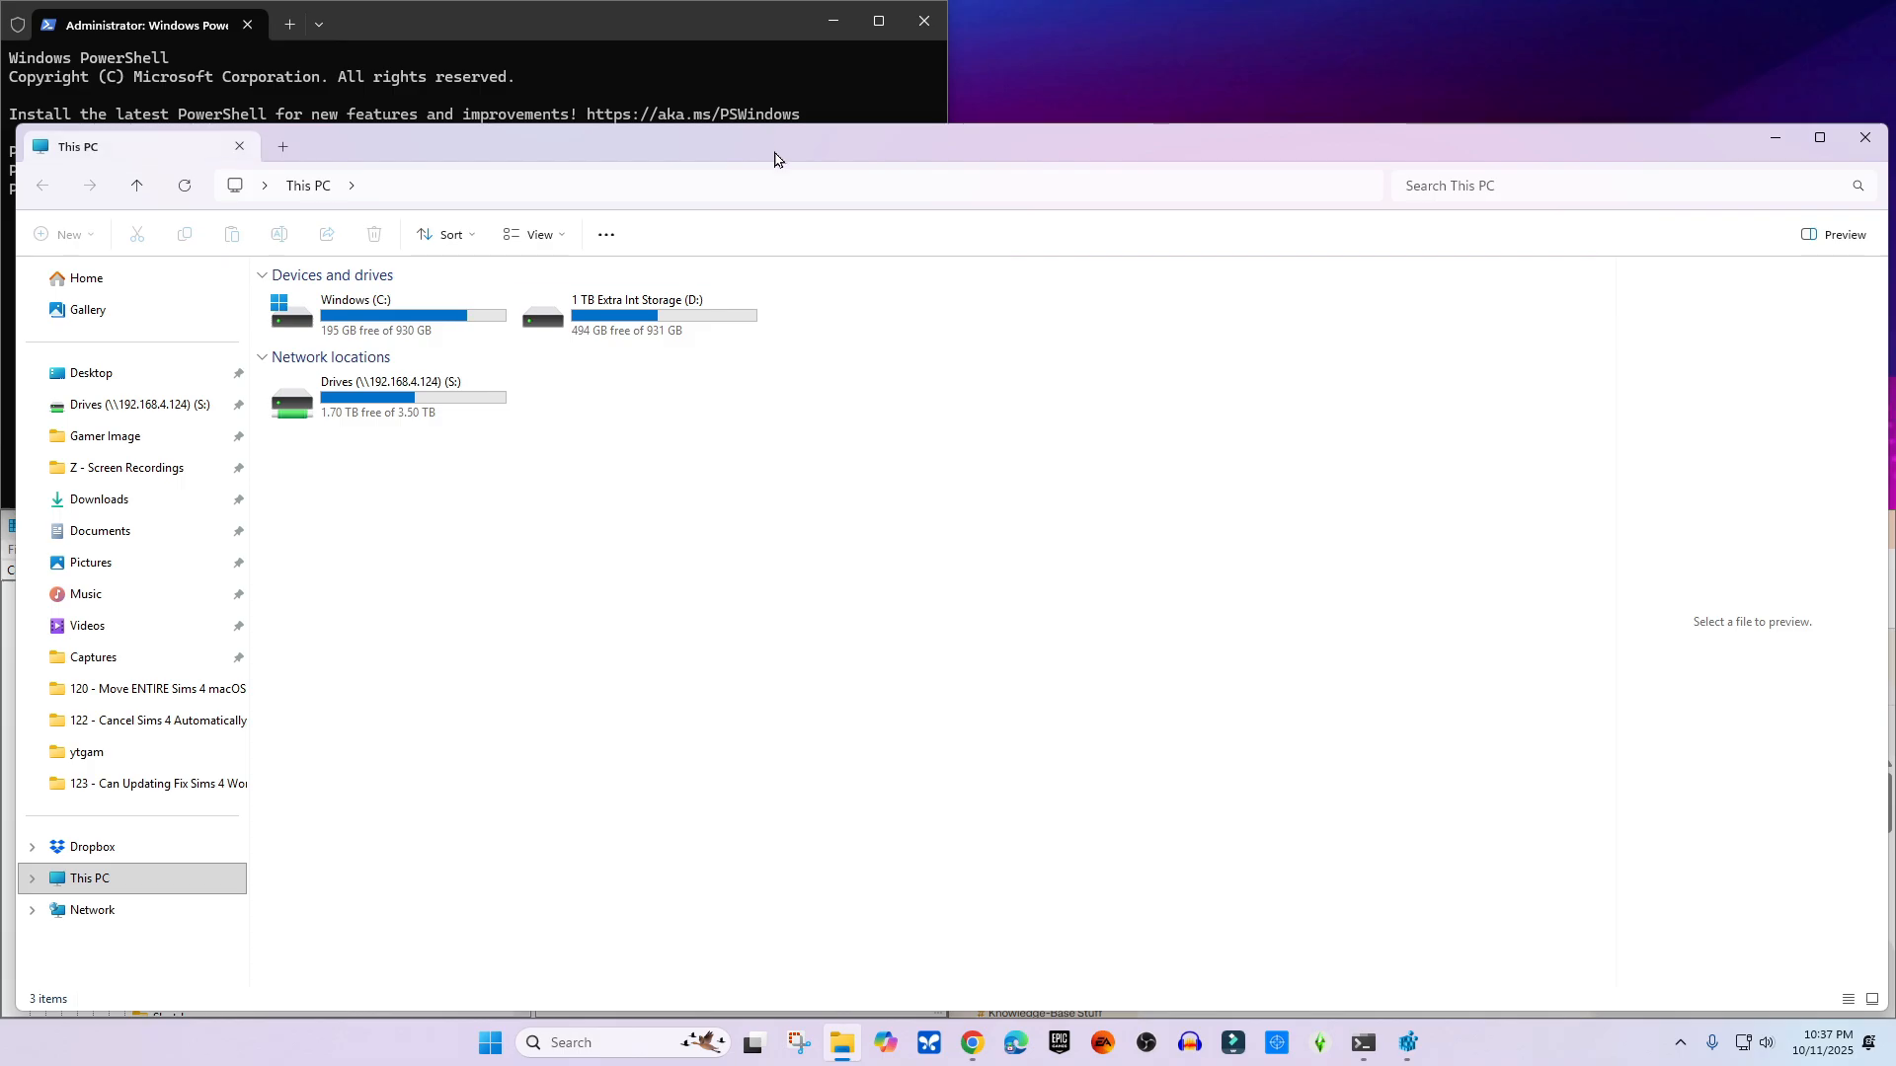
drag(774, 158, 1891, 291)
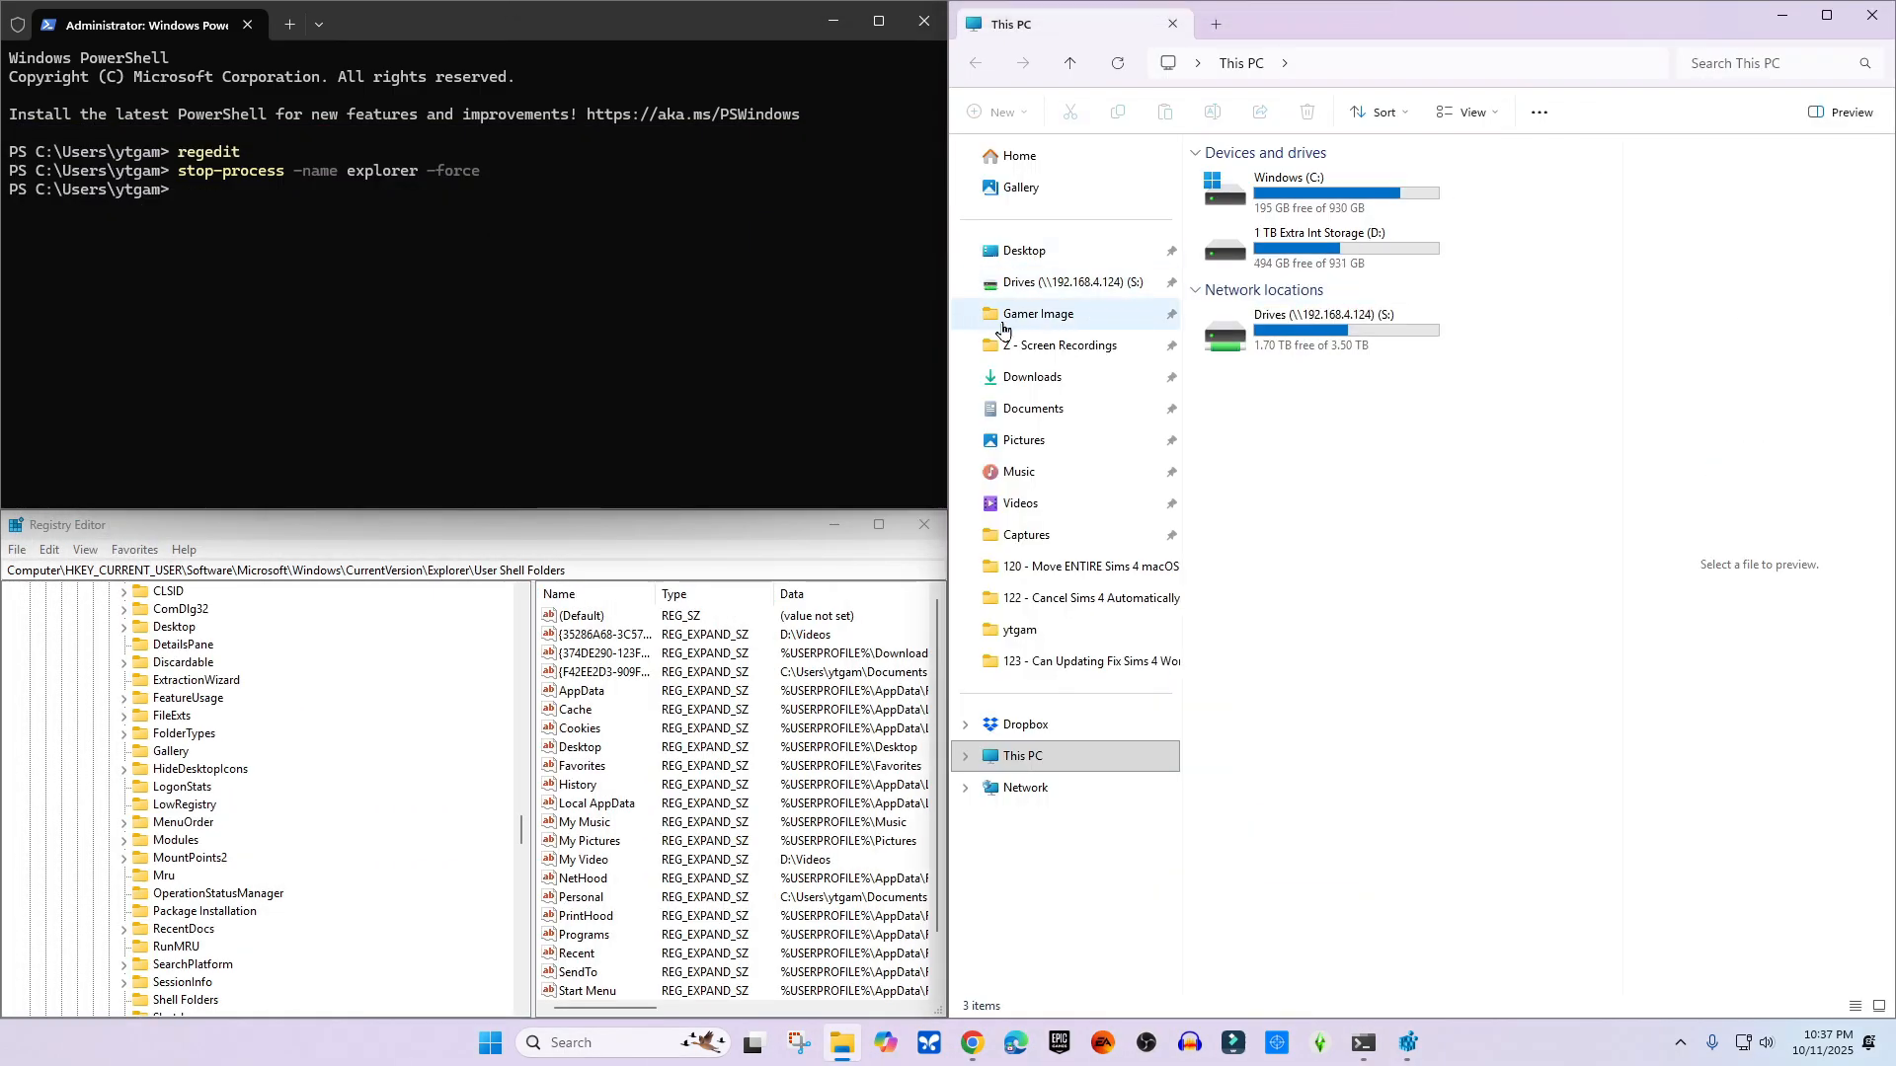
click(1032, 411)
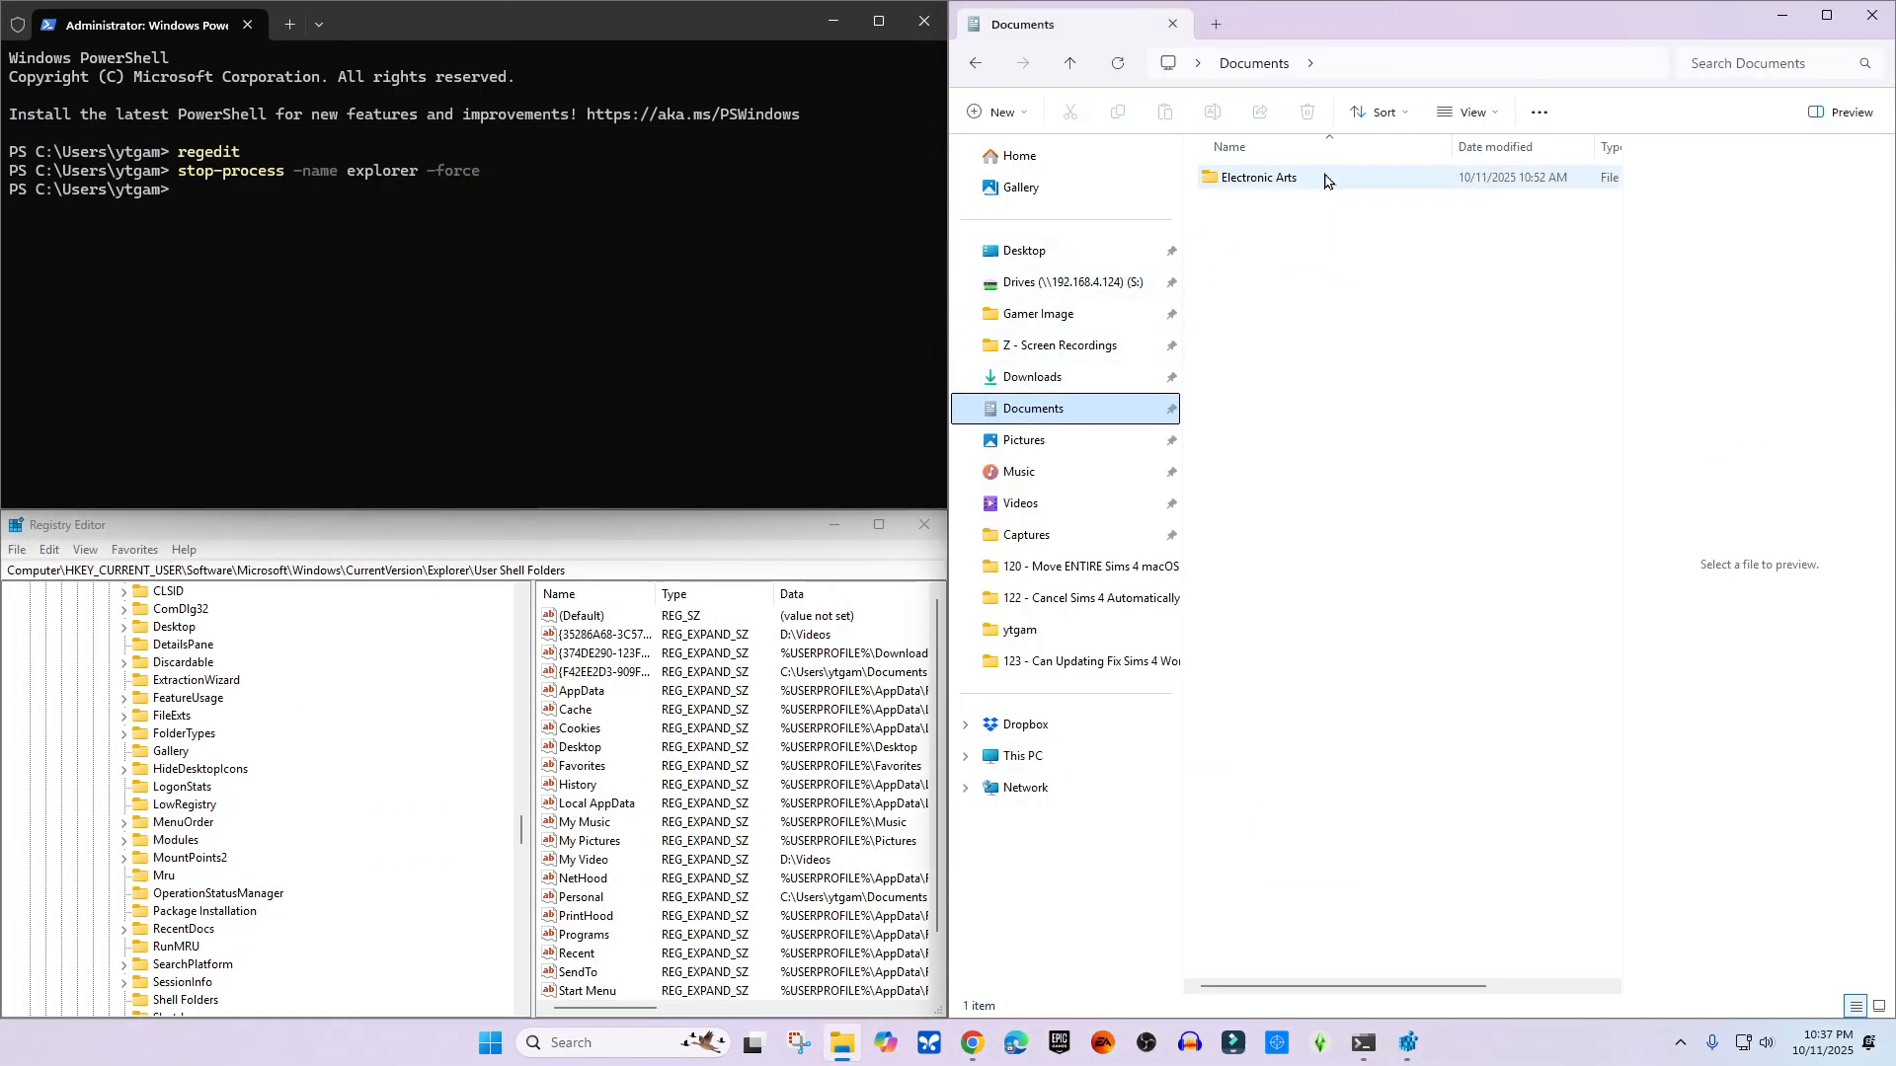
- Check the location of the pinned Documents folder in its properties, close them without changes, and select the Pictures folder
right_click(1052, 413)
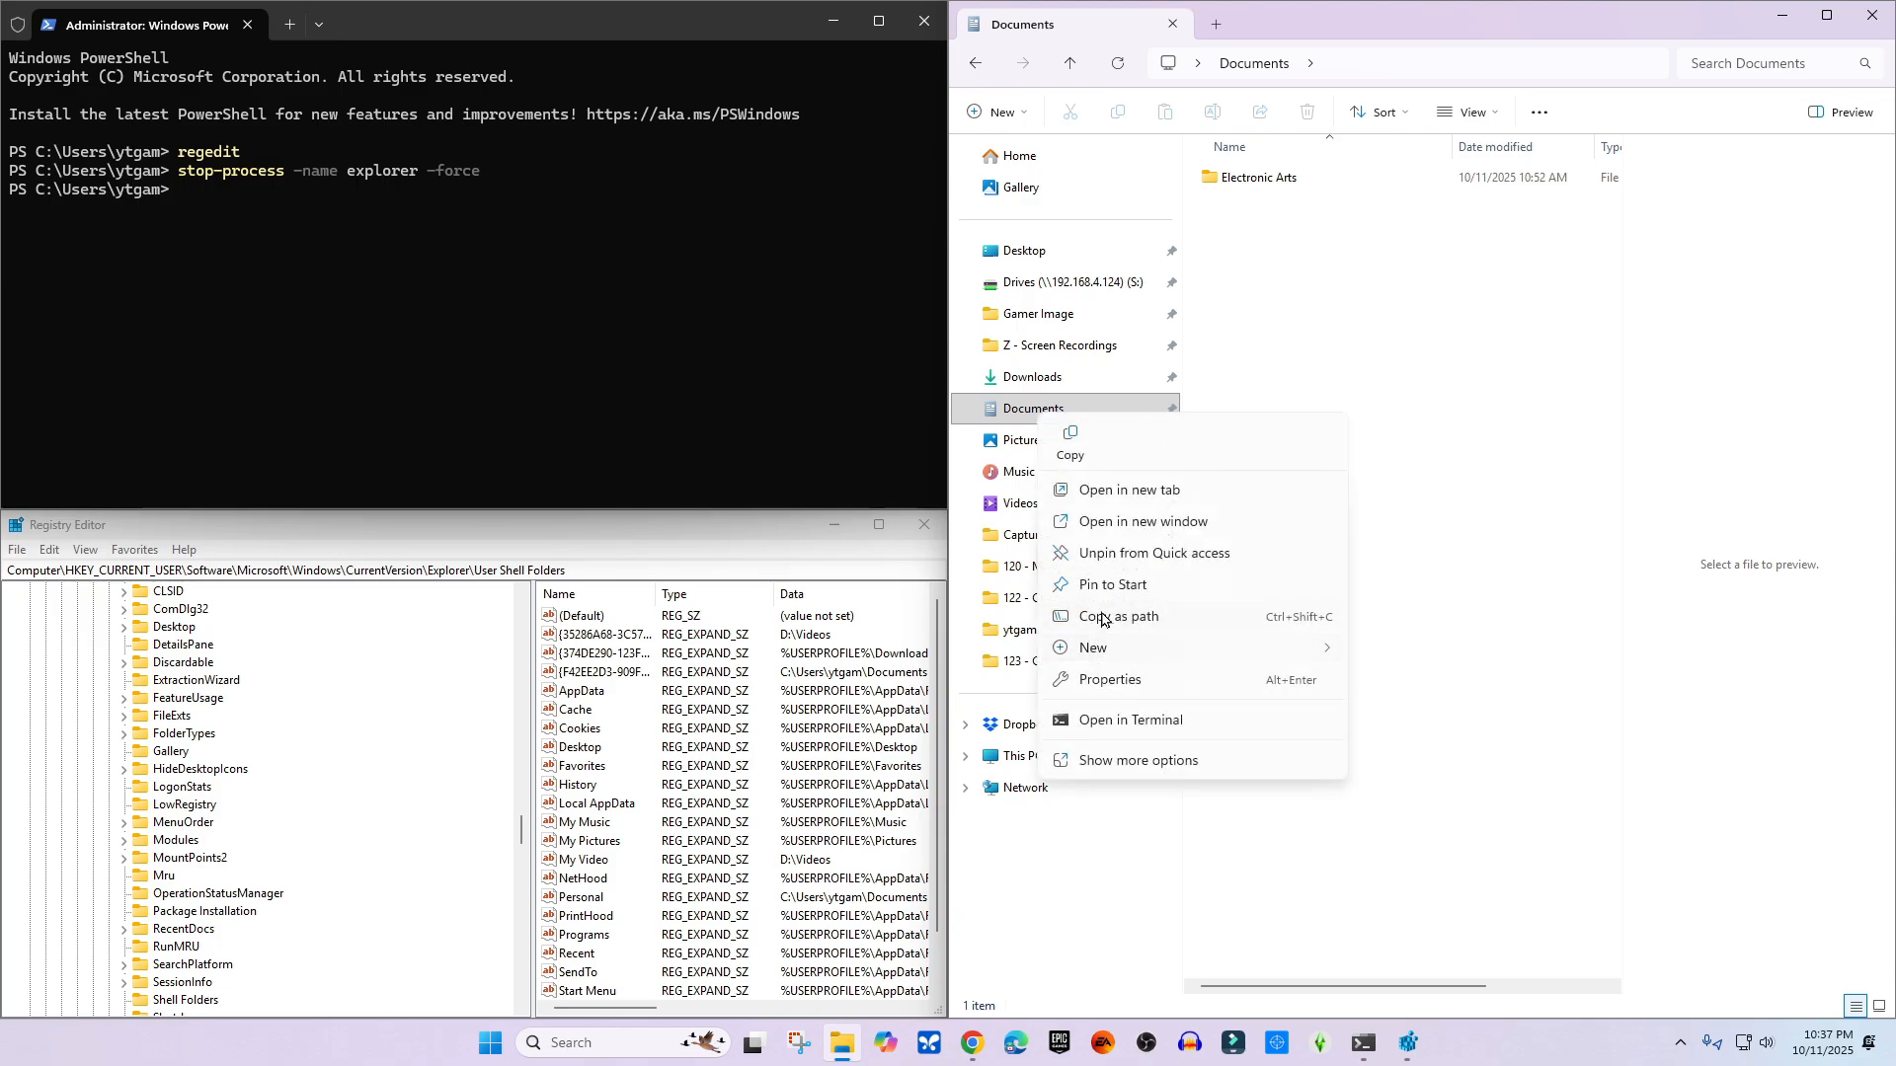
click(1096, 681)
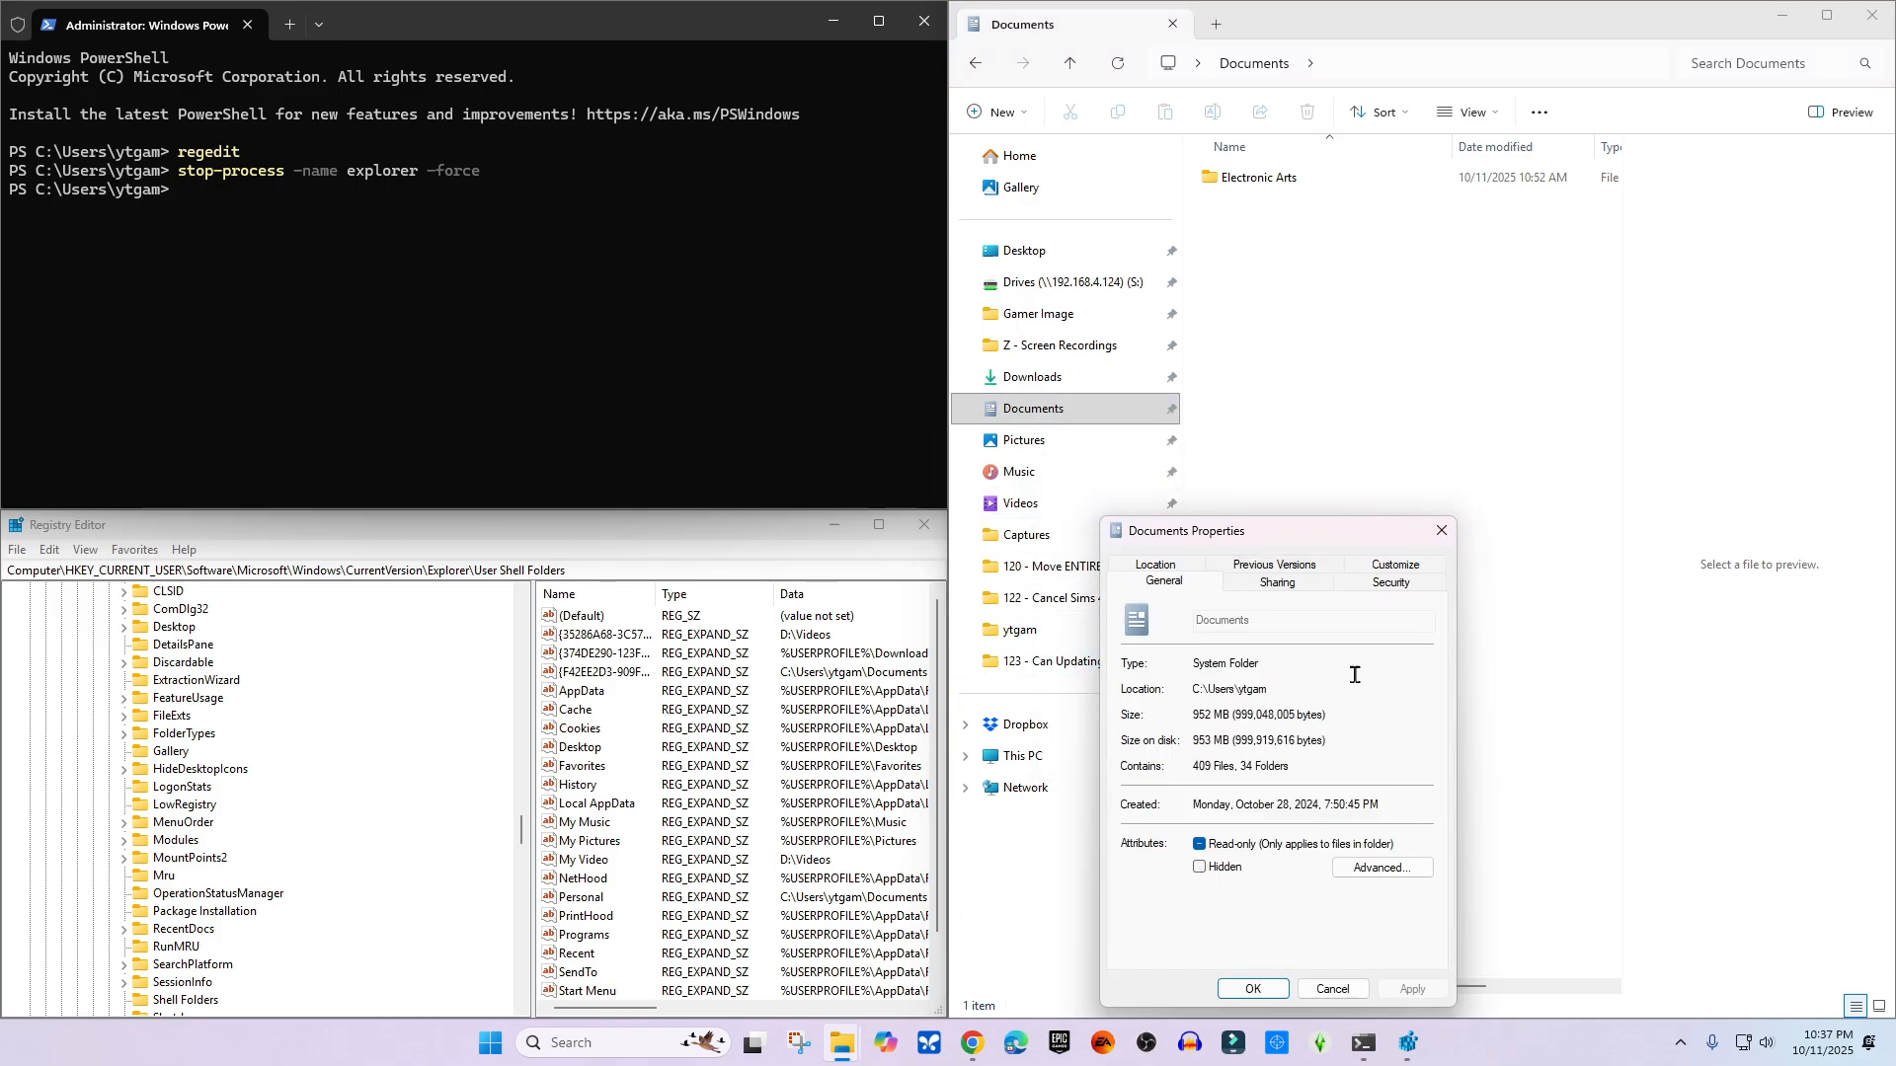
click(1440, 534)
click(1062, 437)
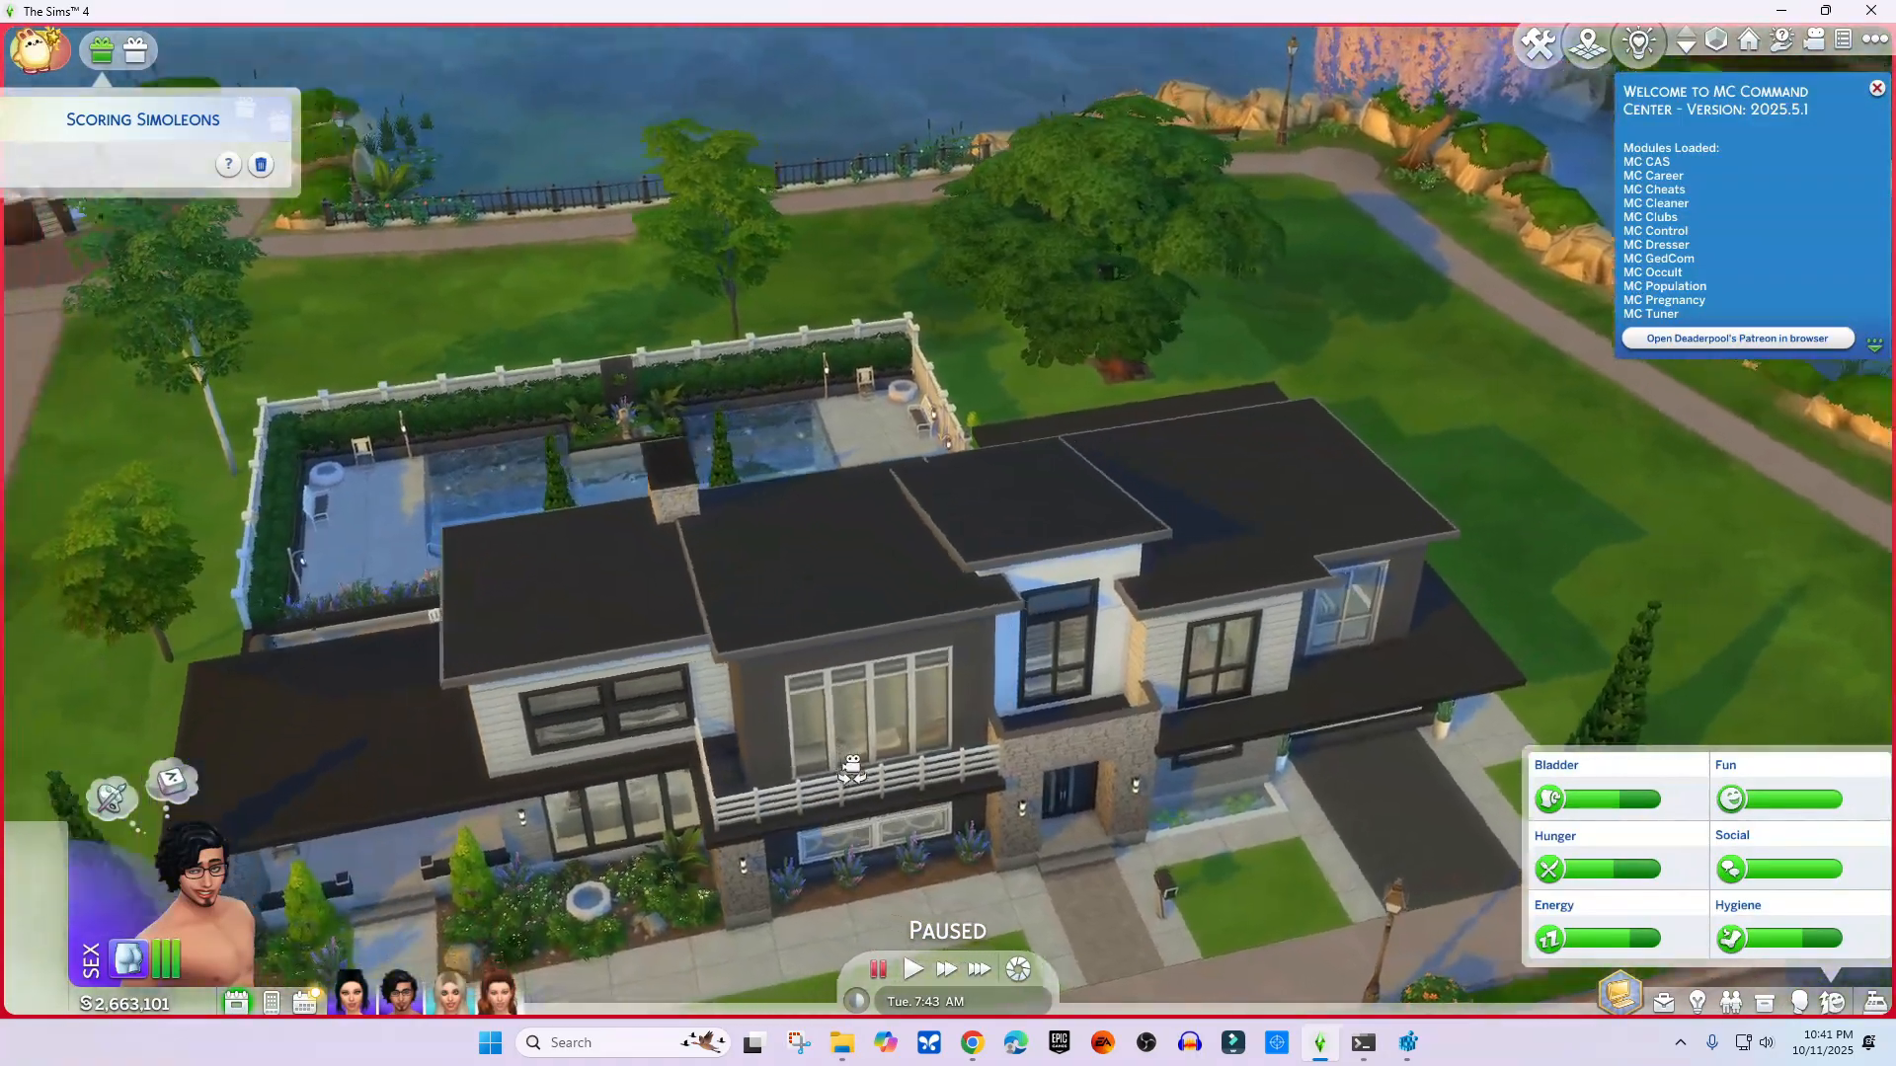
drag(852, 771, 694, 825)
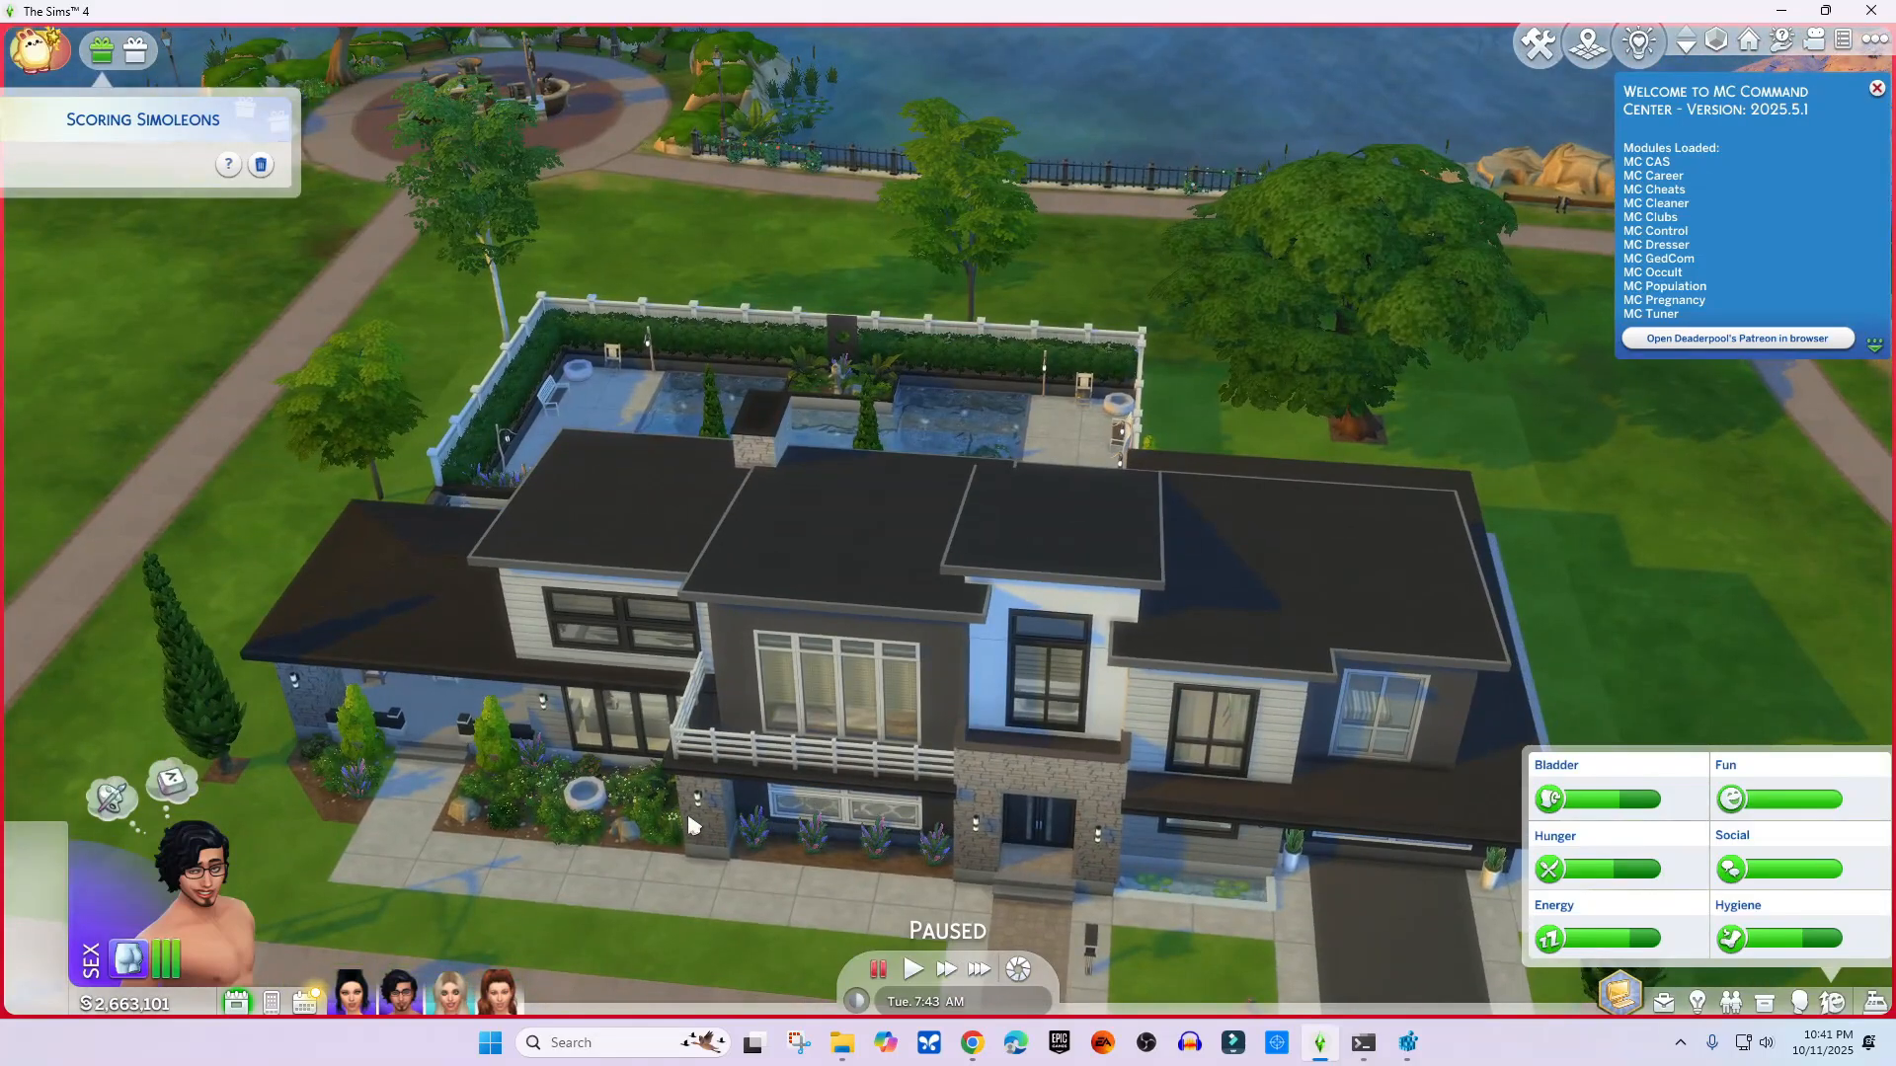
drag(652, 916, 820, 565)
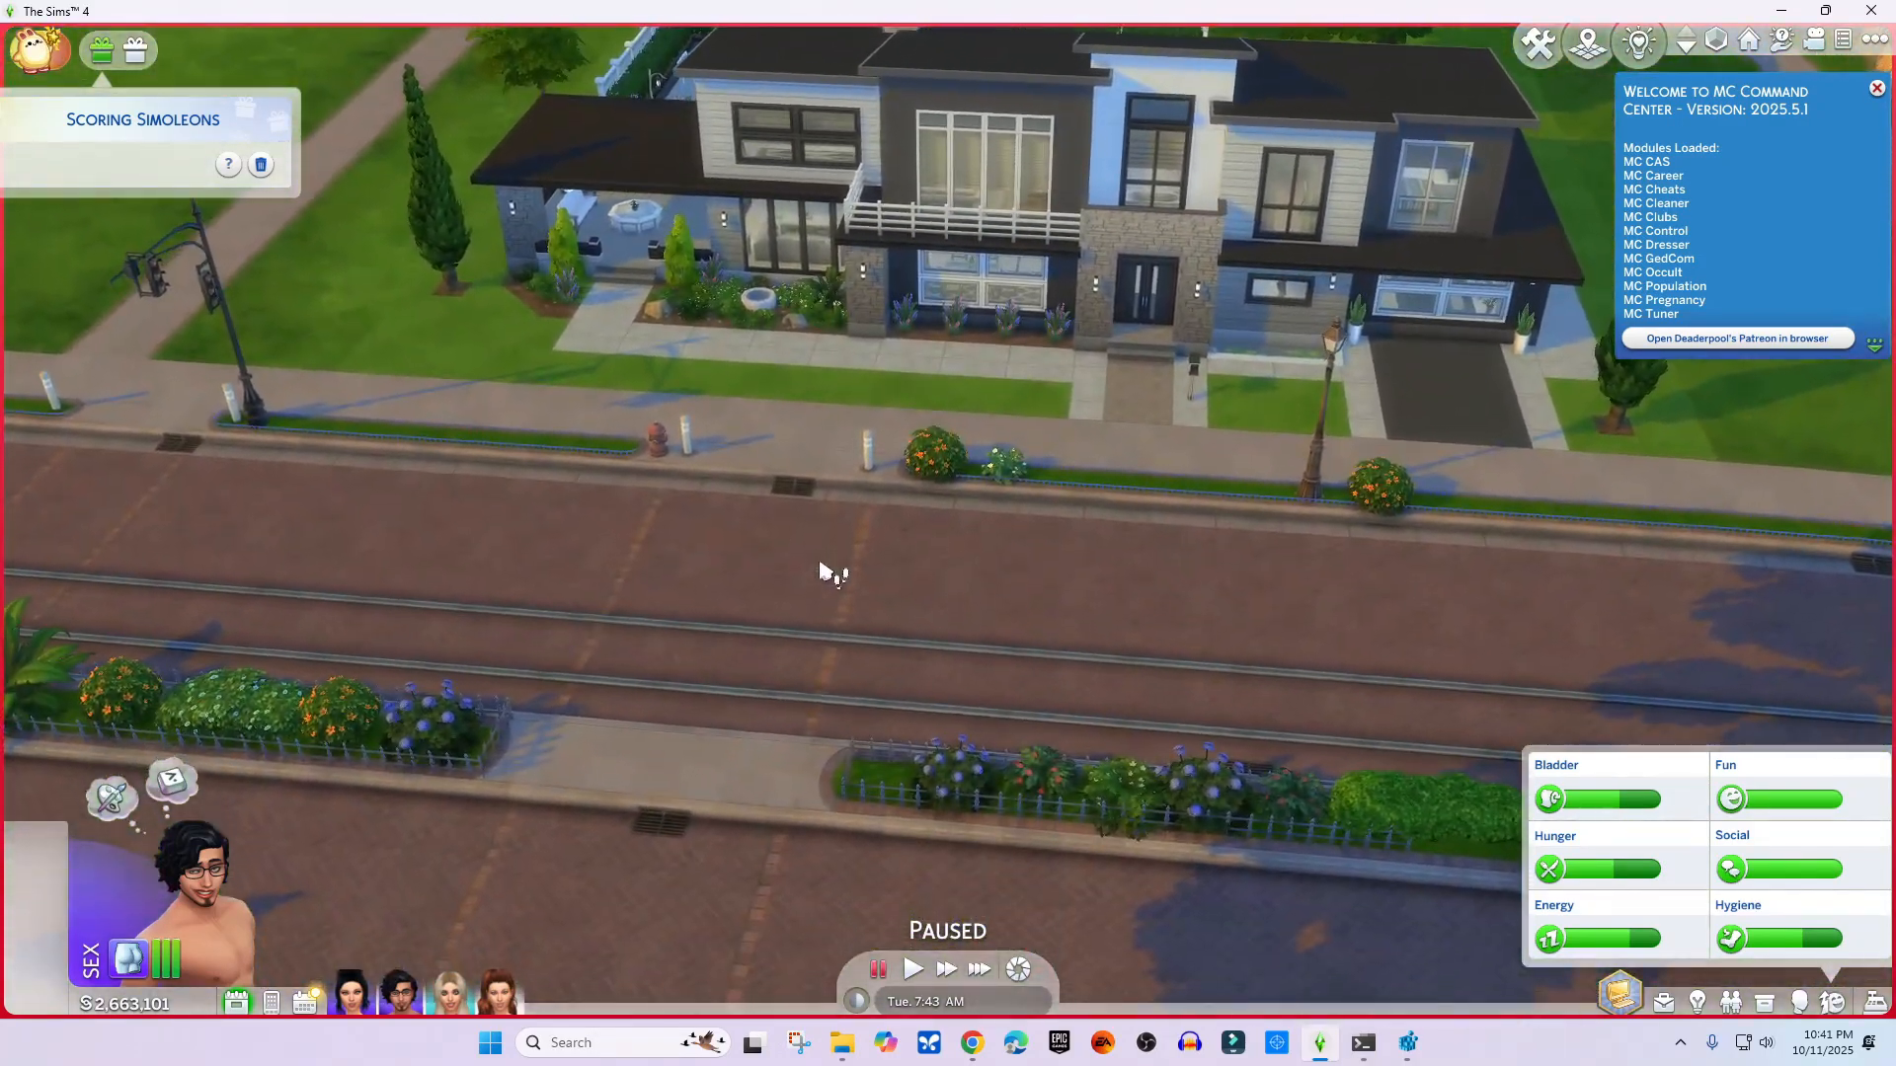
drag(760, 445, 1136, 328)
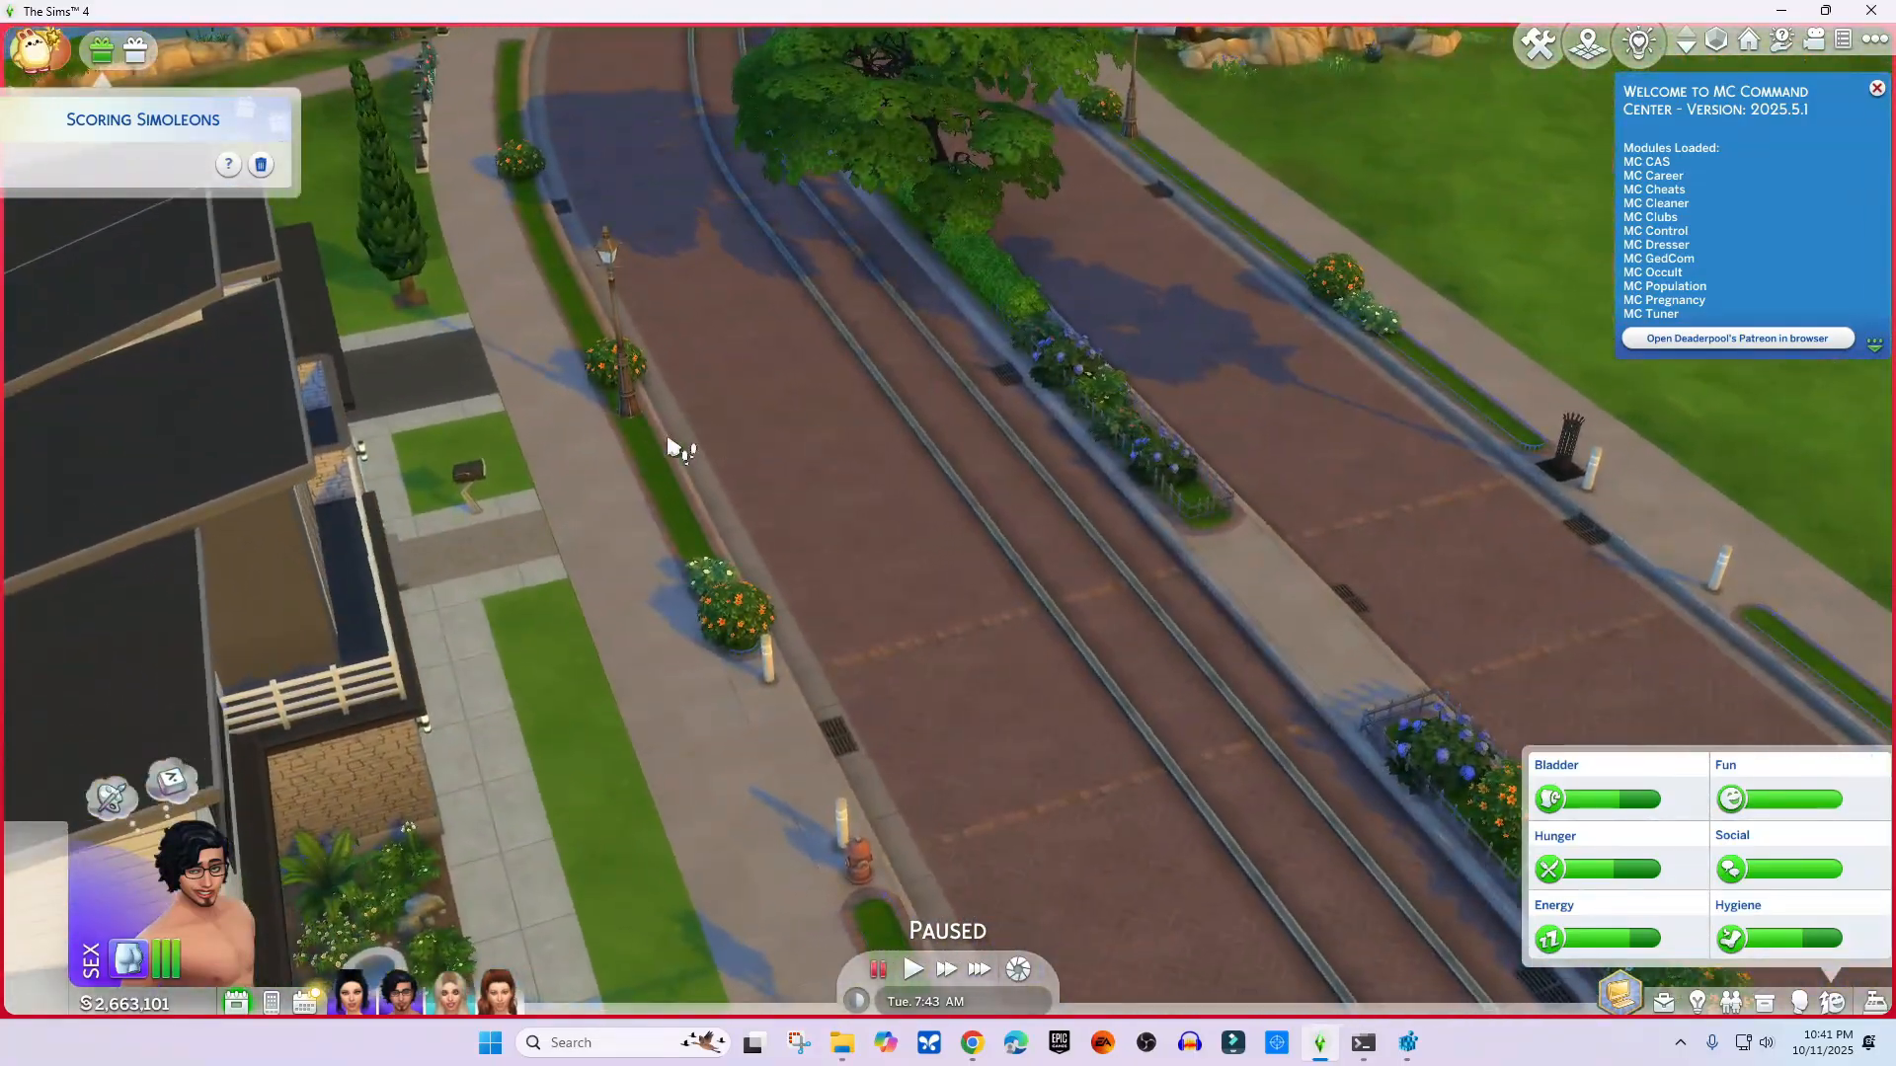
drag(678, 445, 1650, 283)
drag(1381, 470, 1228, 246)
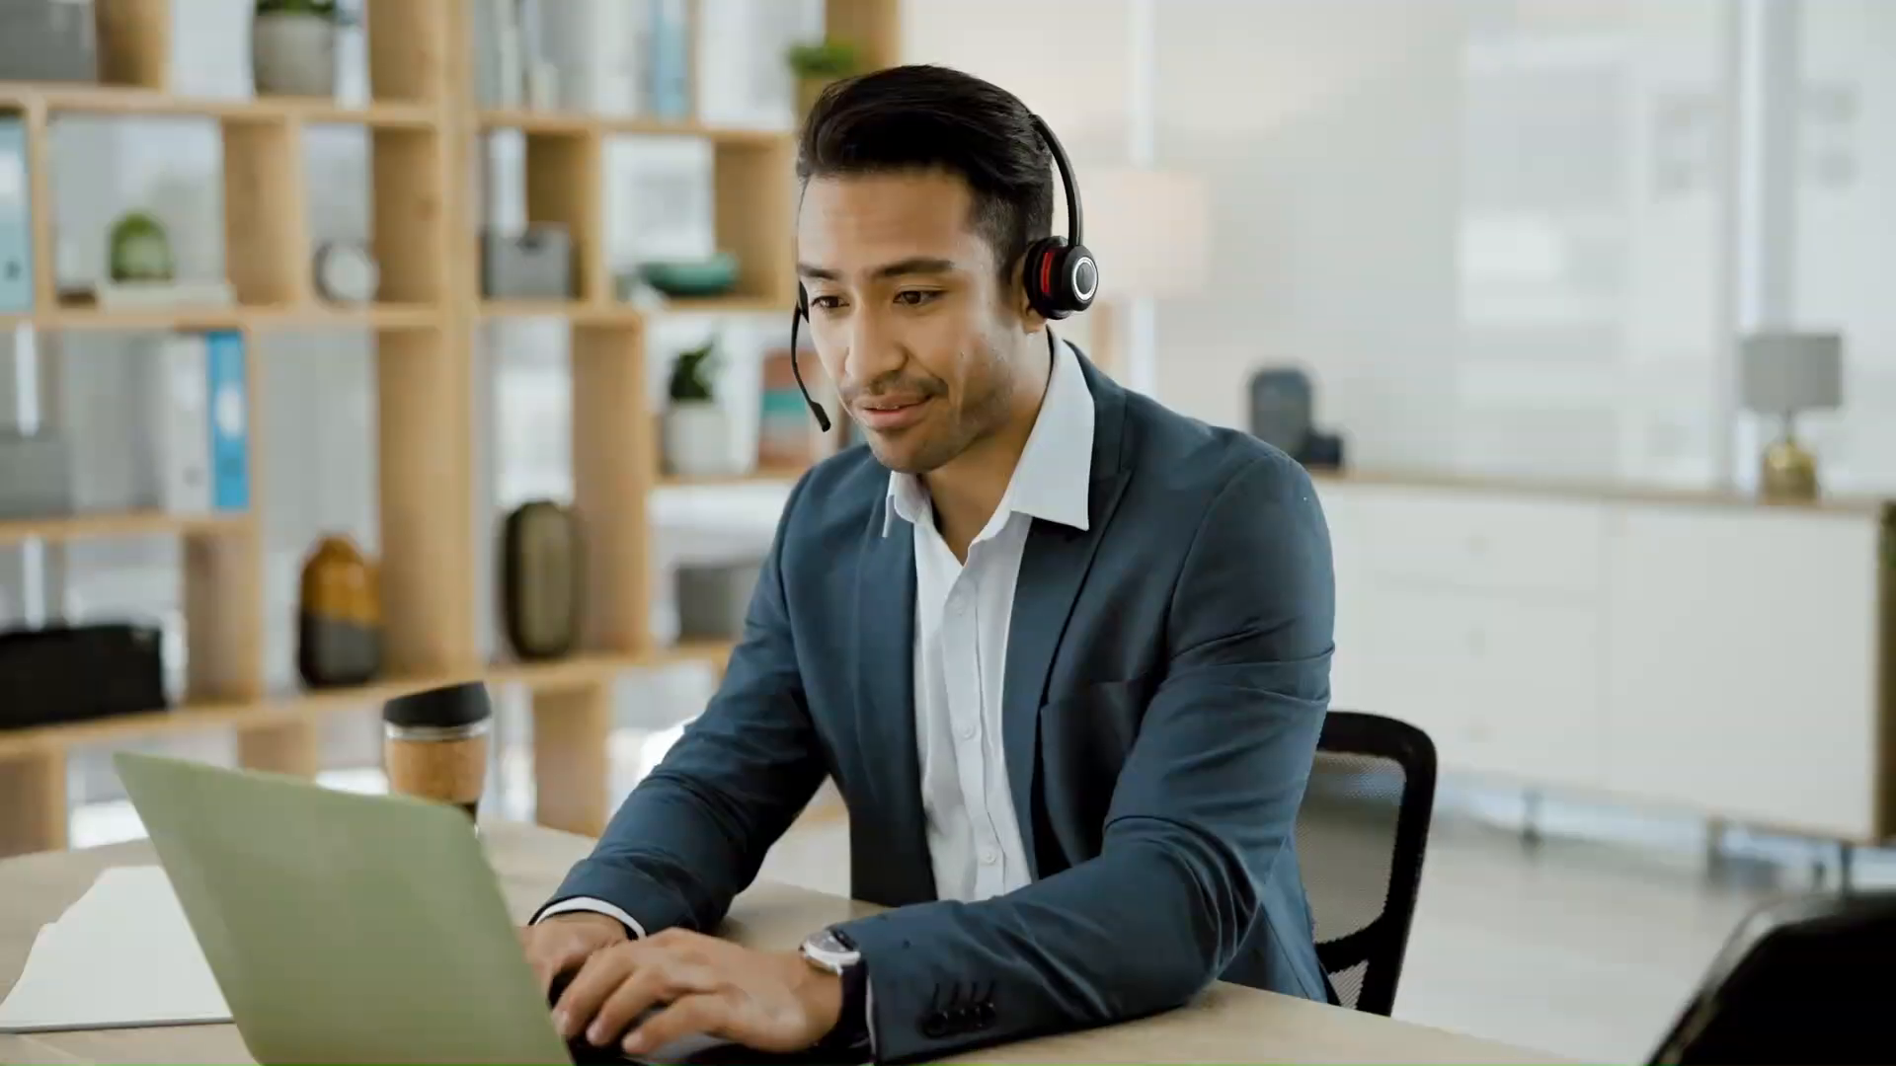